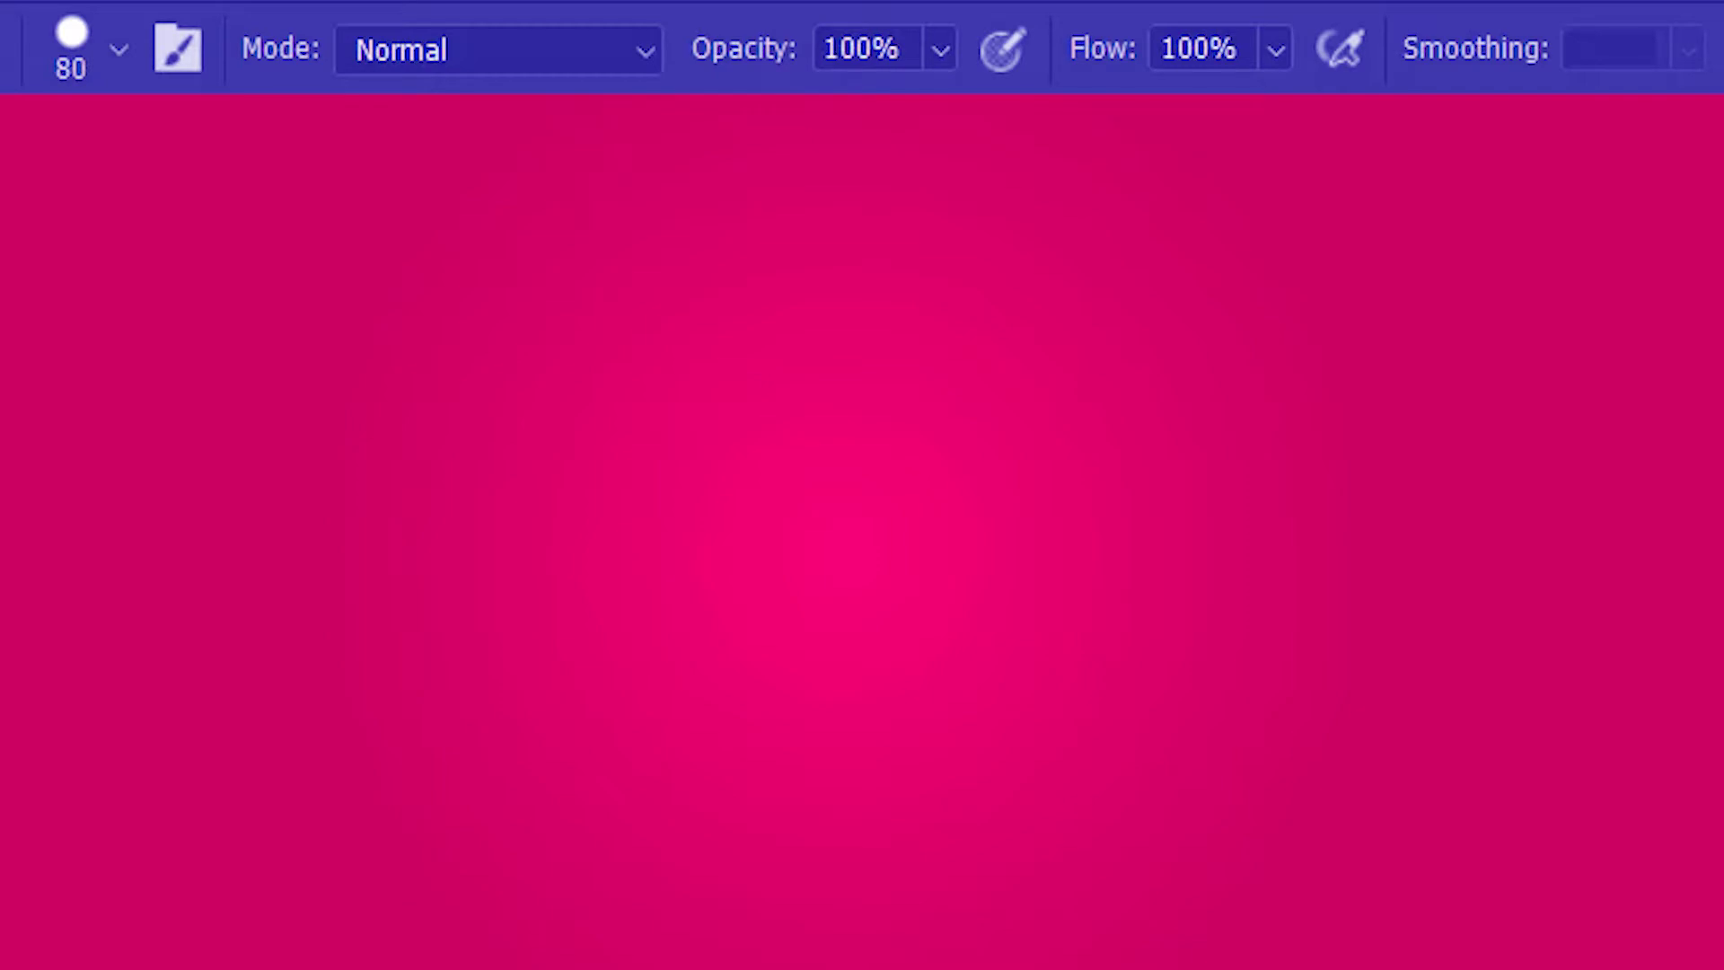
Paint a yellow, nearly horizontal stroke across the upper part of the canvas with the 80 px hard round brush.
click(796, 507)
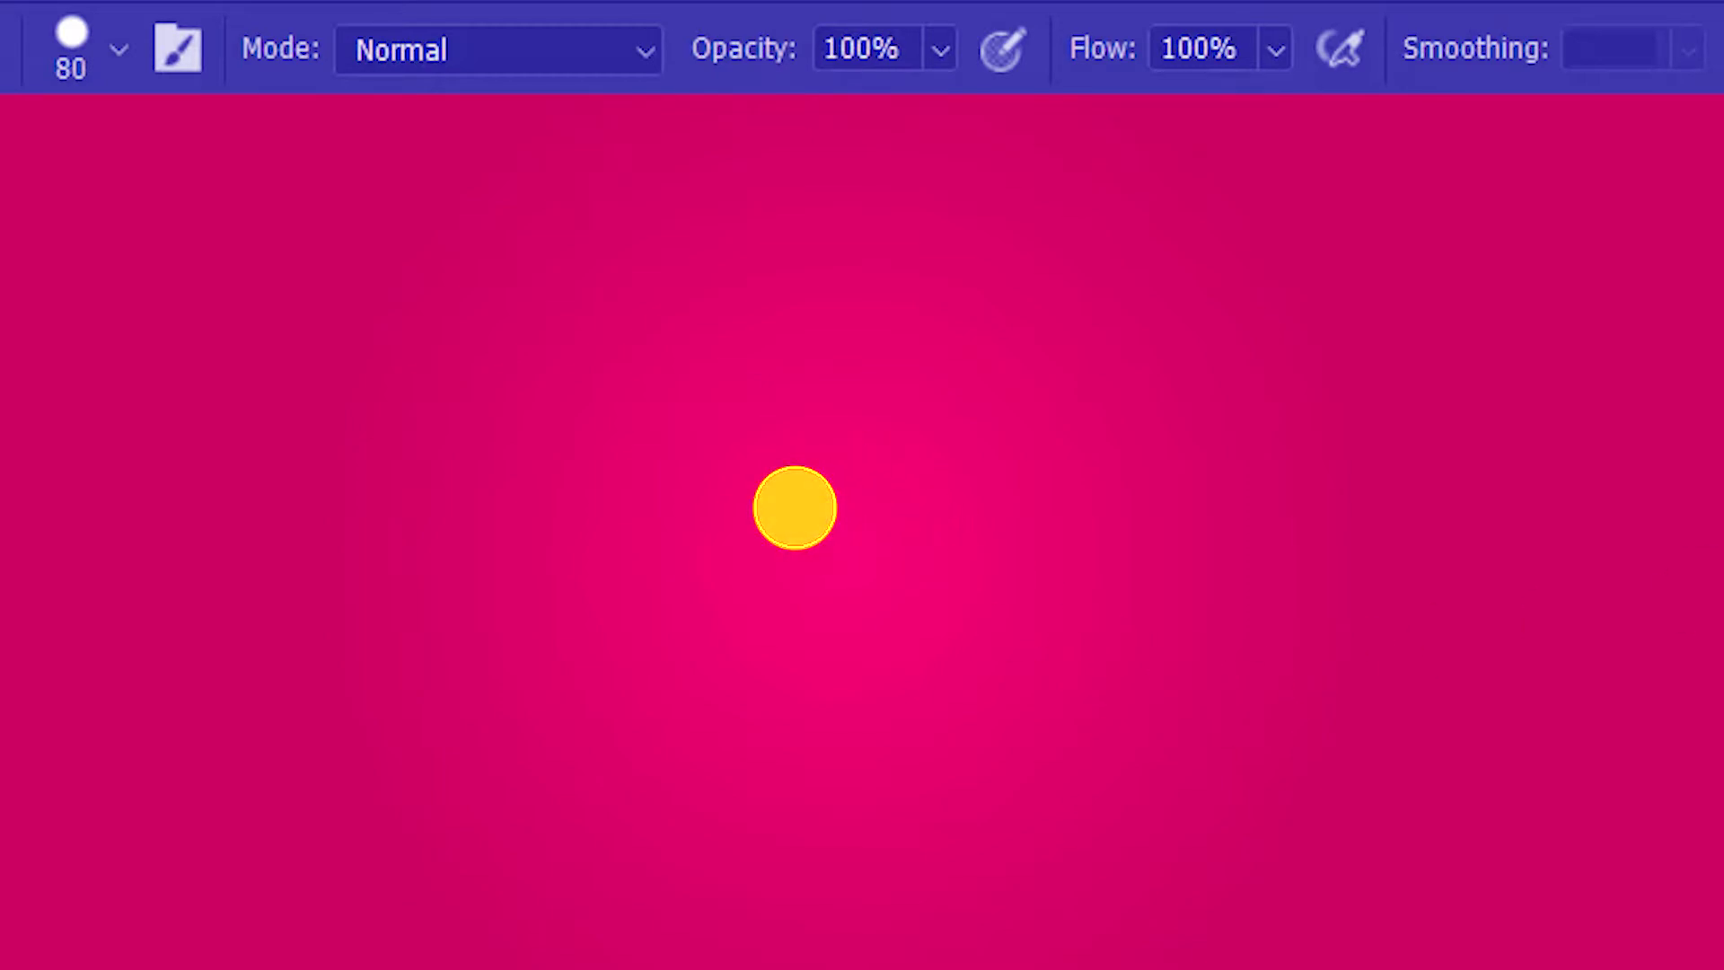
key(ctrl+z)
drag(510, 337, 1145, 298)
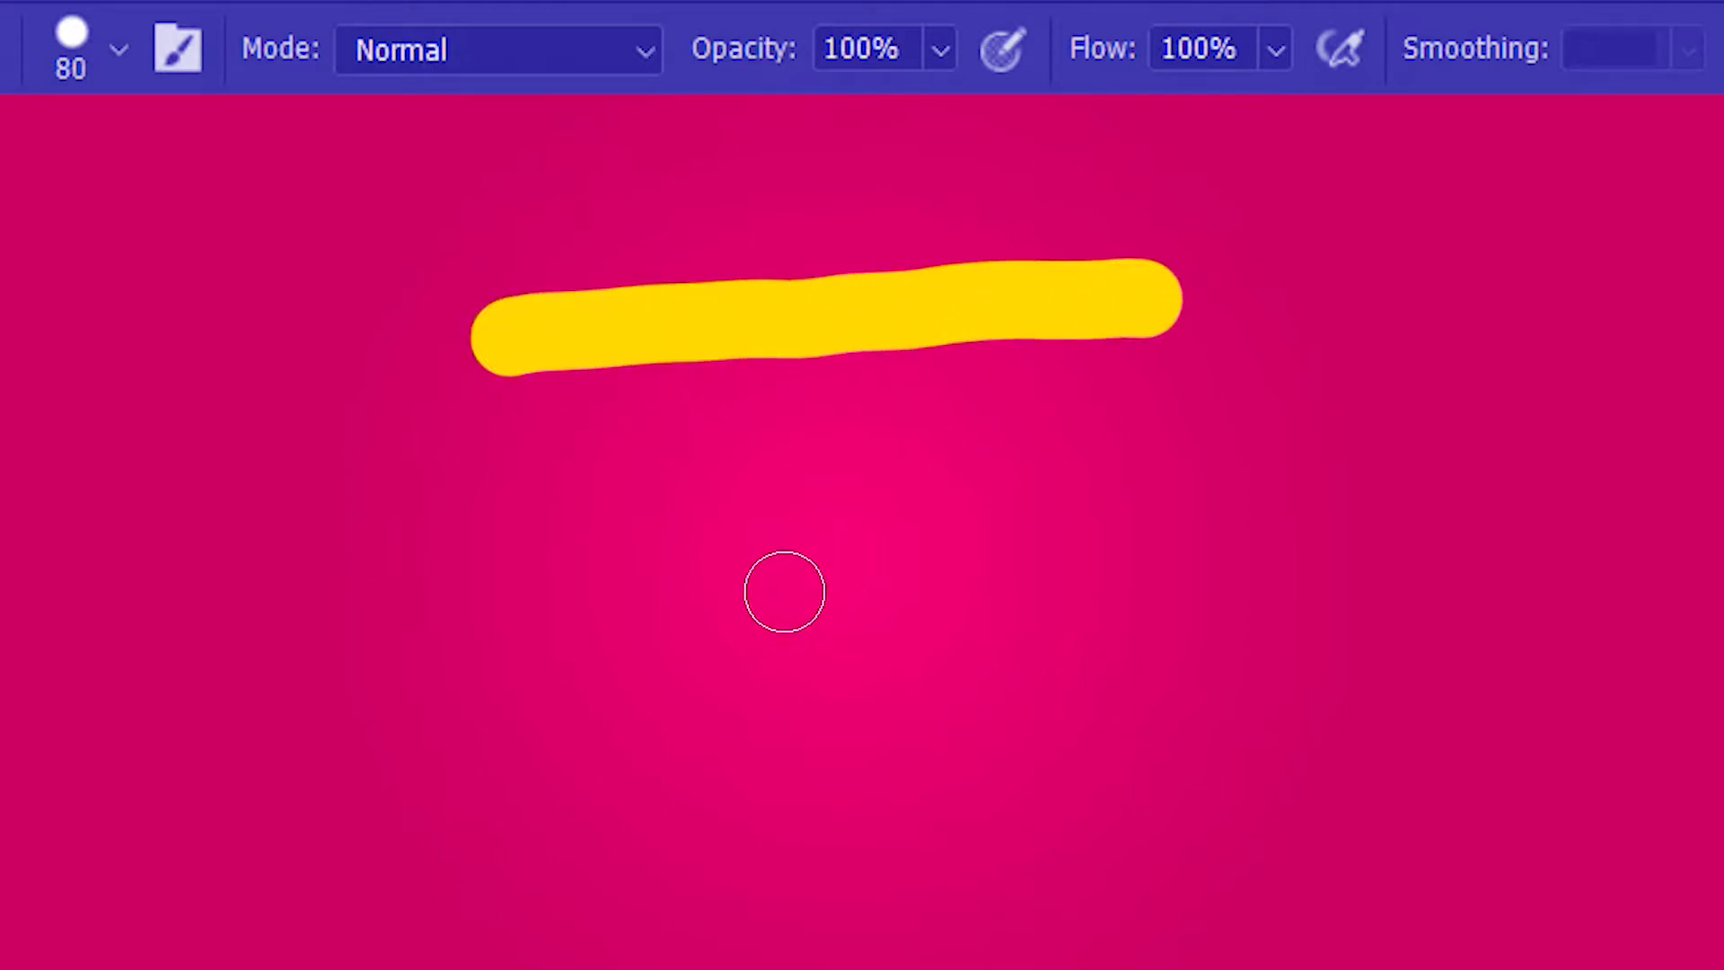
Set the brush size to 201 px and paint a thick yellow stroke below the first one.
click(111, 54)
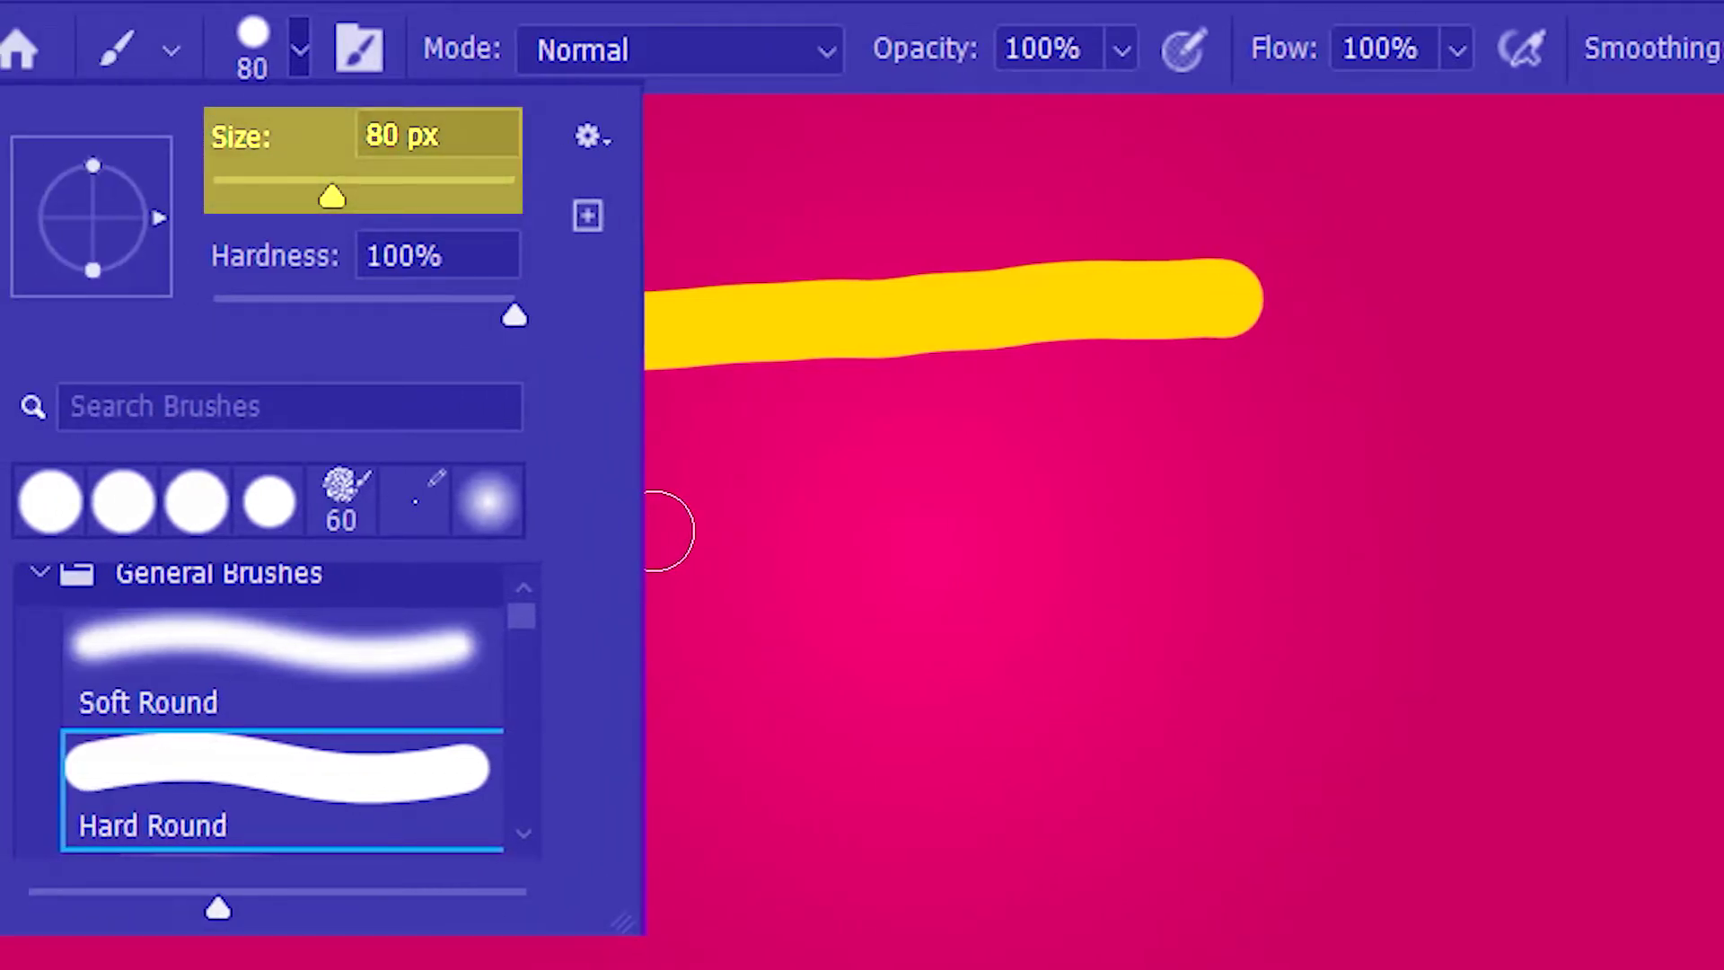
click(439, 197)
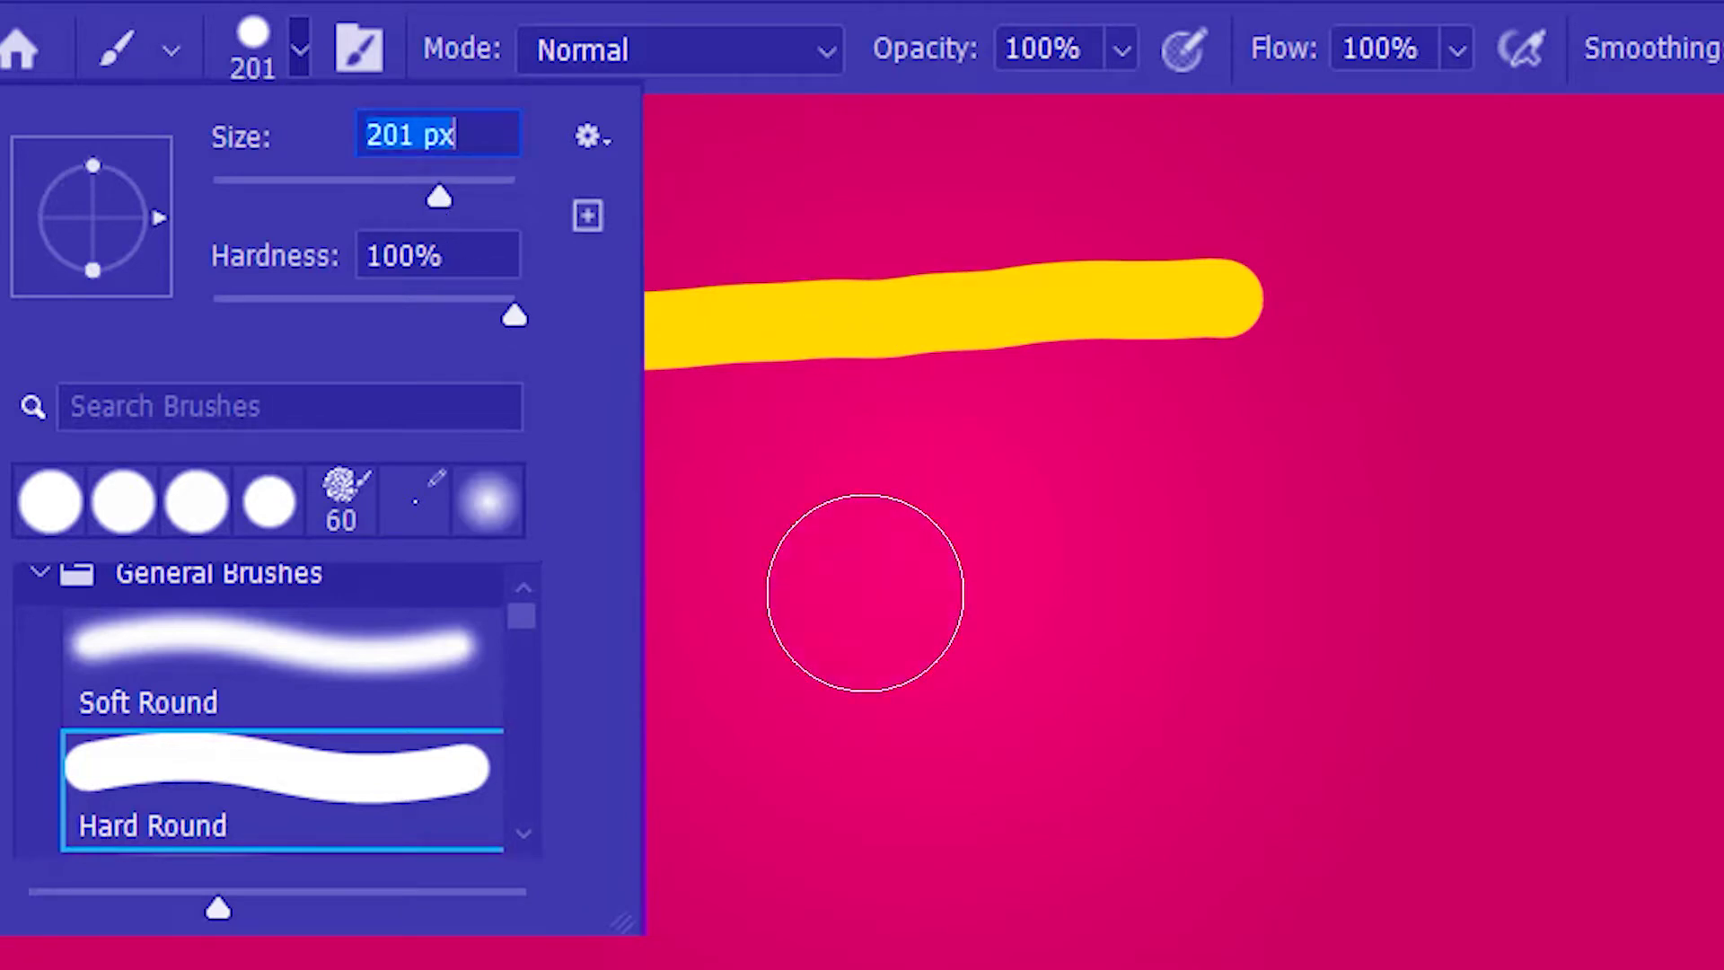
key(Return)
drag(584, 596, 1312, 453)
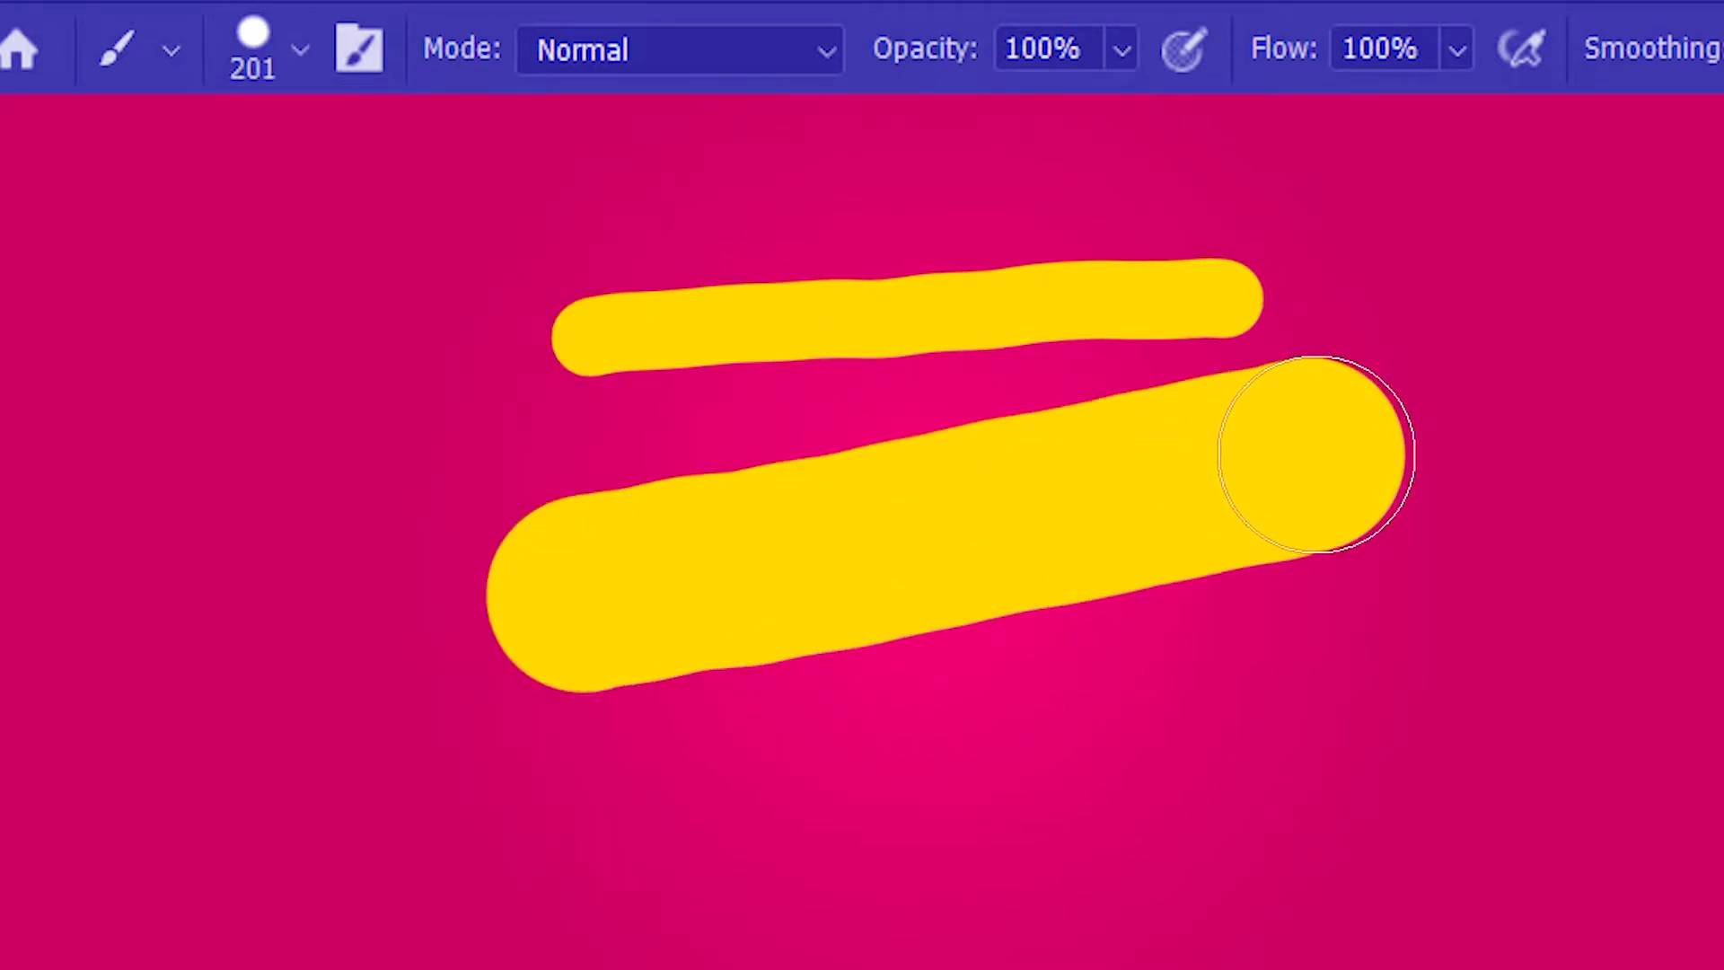
Set the brush size to 30 px and paint a thin yellow stroke above the other two.
click(300, 50)
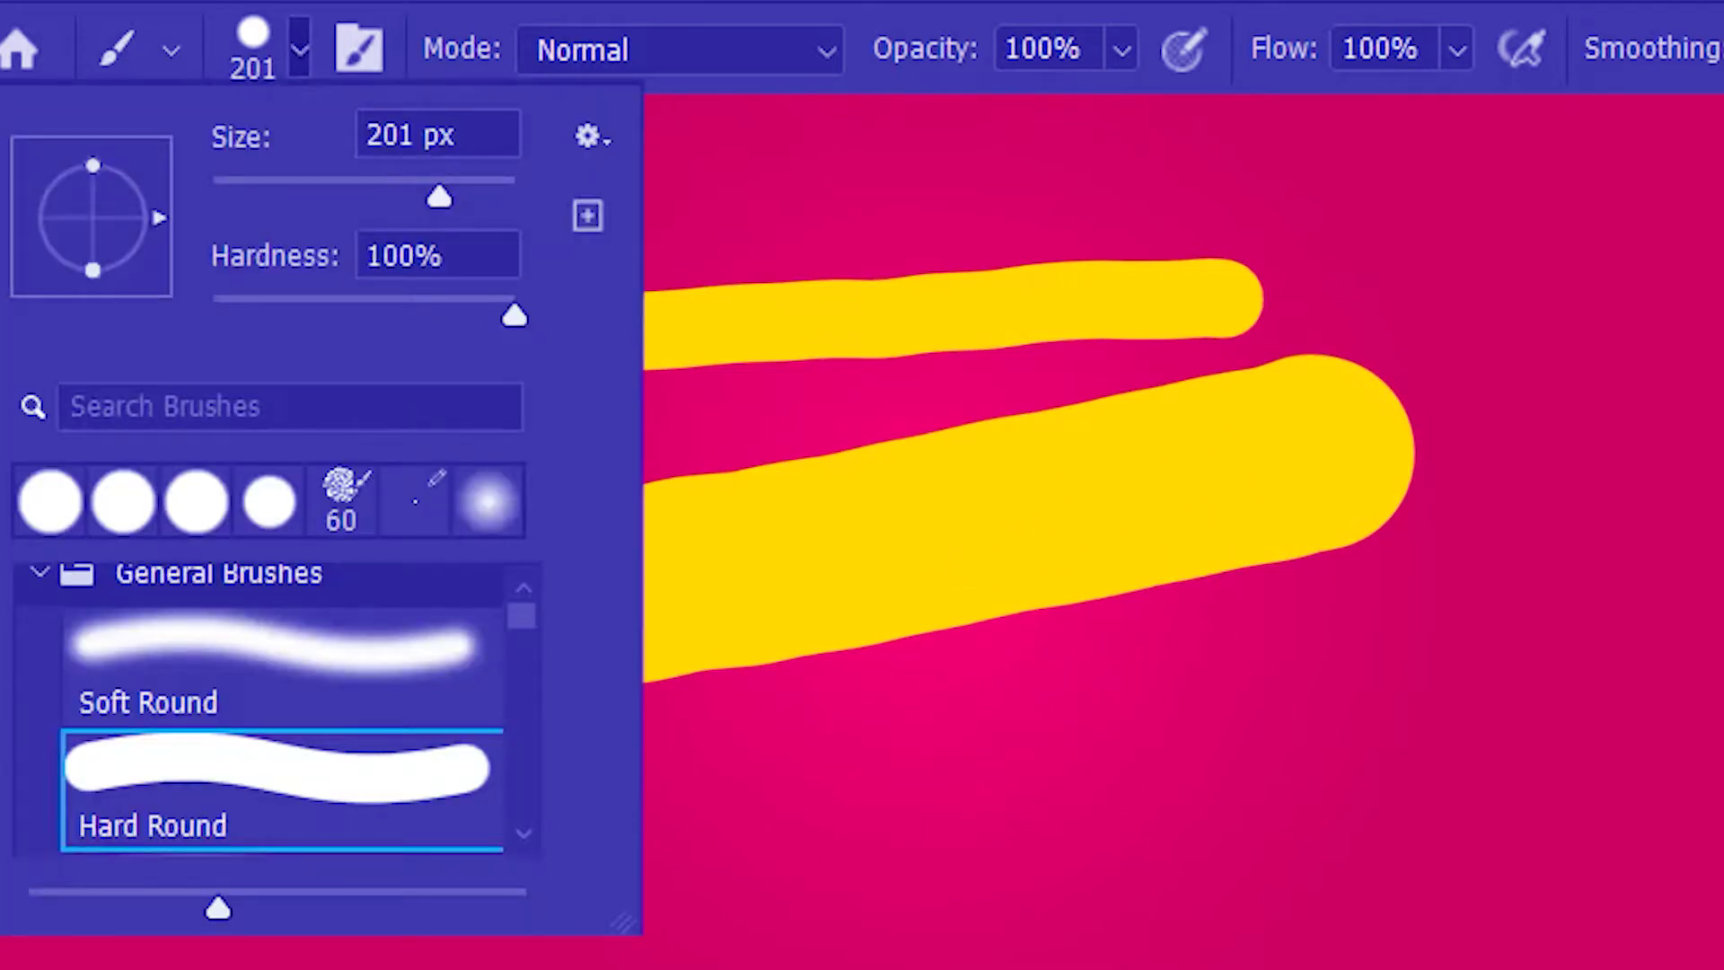
click(276, 184)
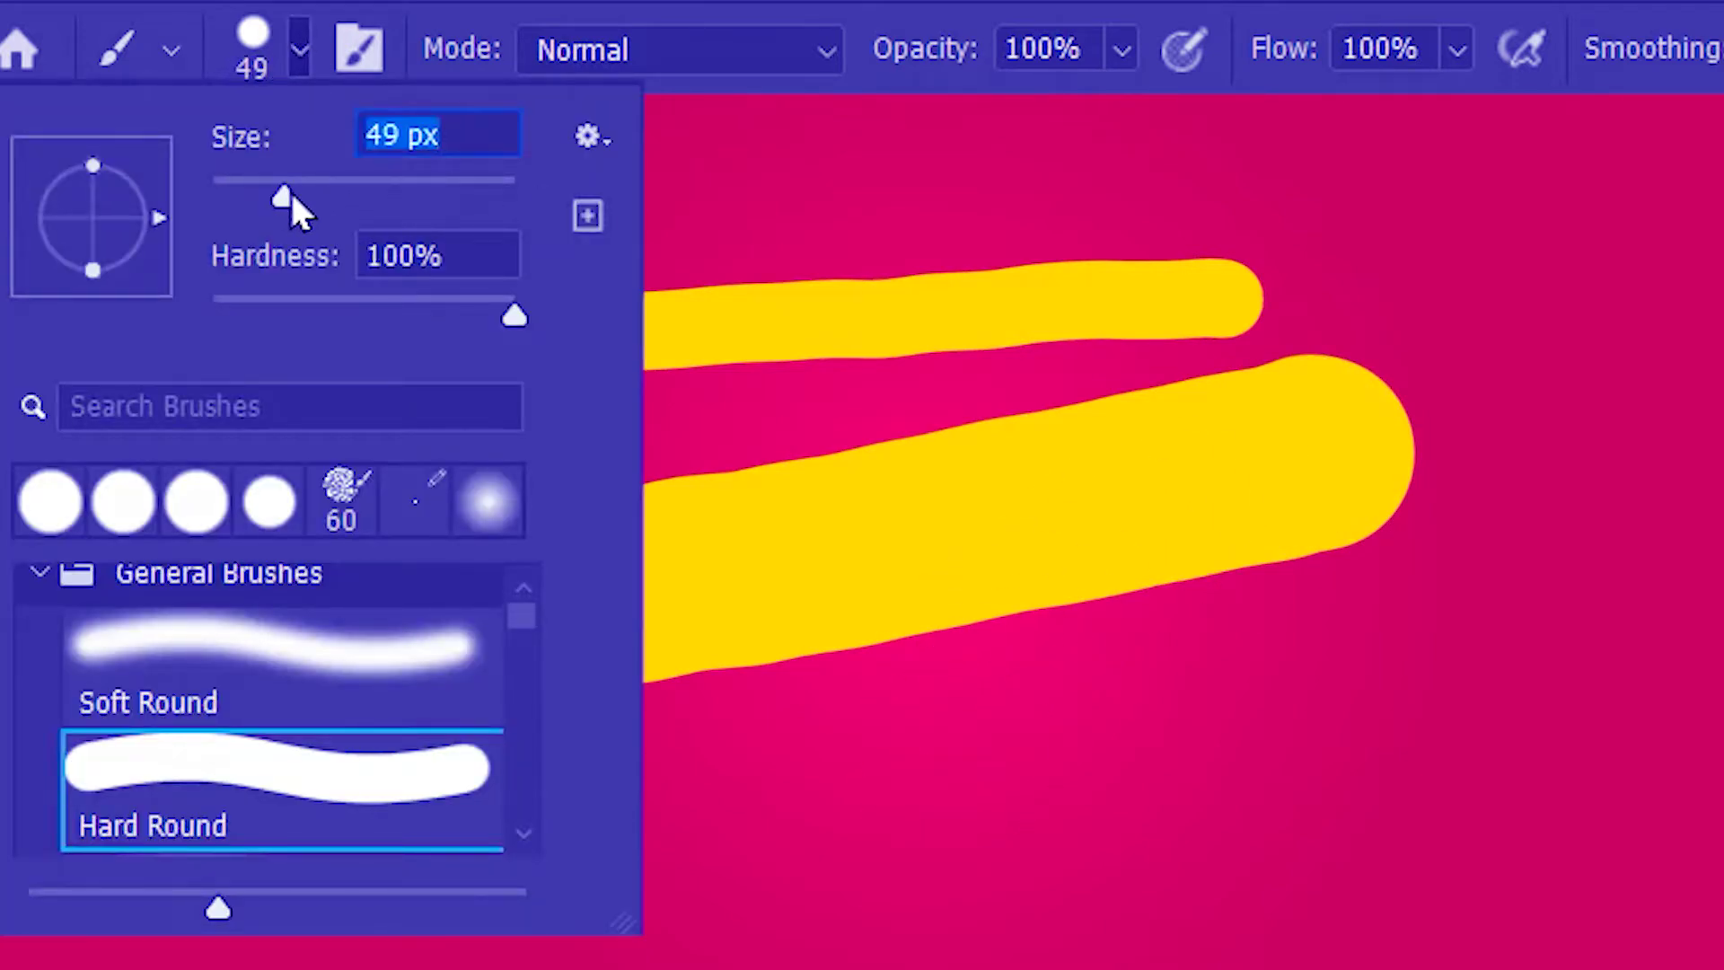
drag(281, 197, 255, 196)
key(Return)
scroll(647, 219, up, 2)
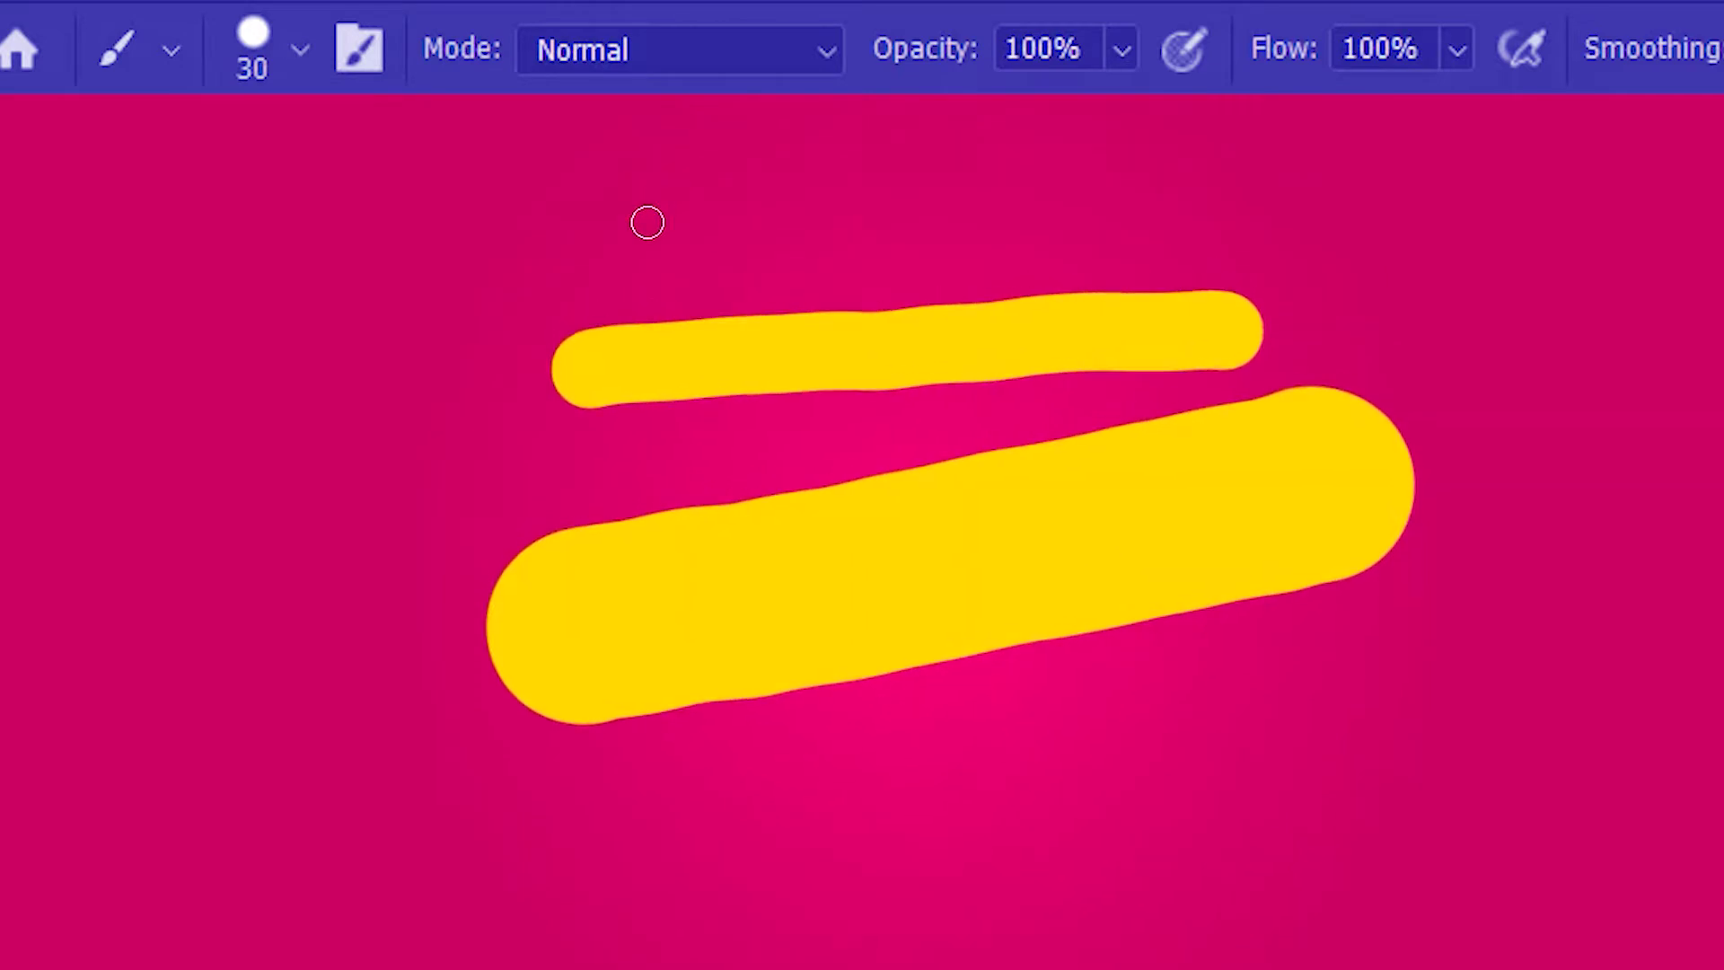
drag(603, 255, 1176, 184)
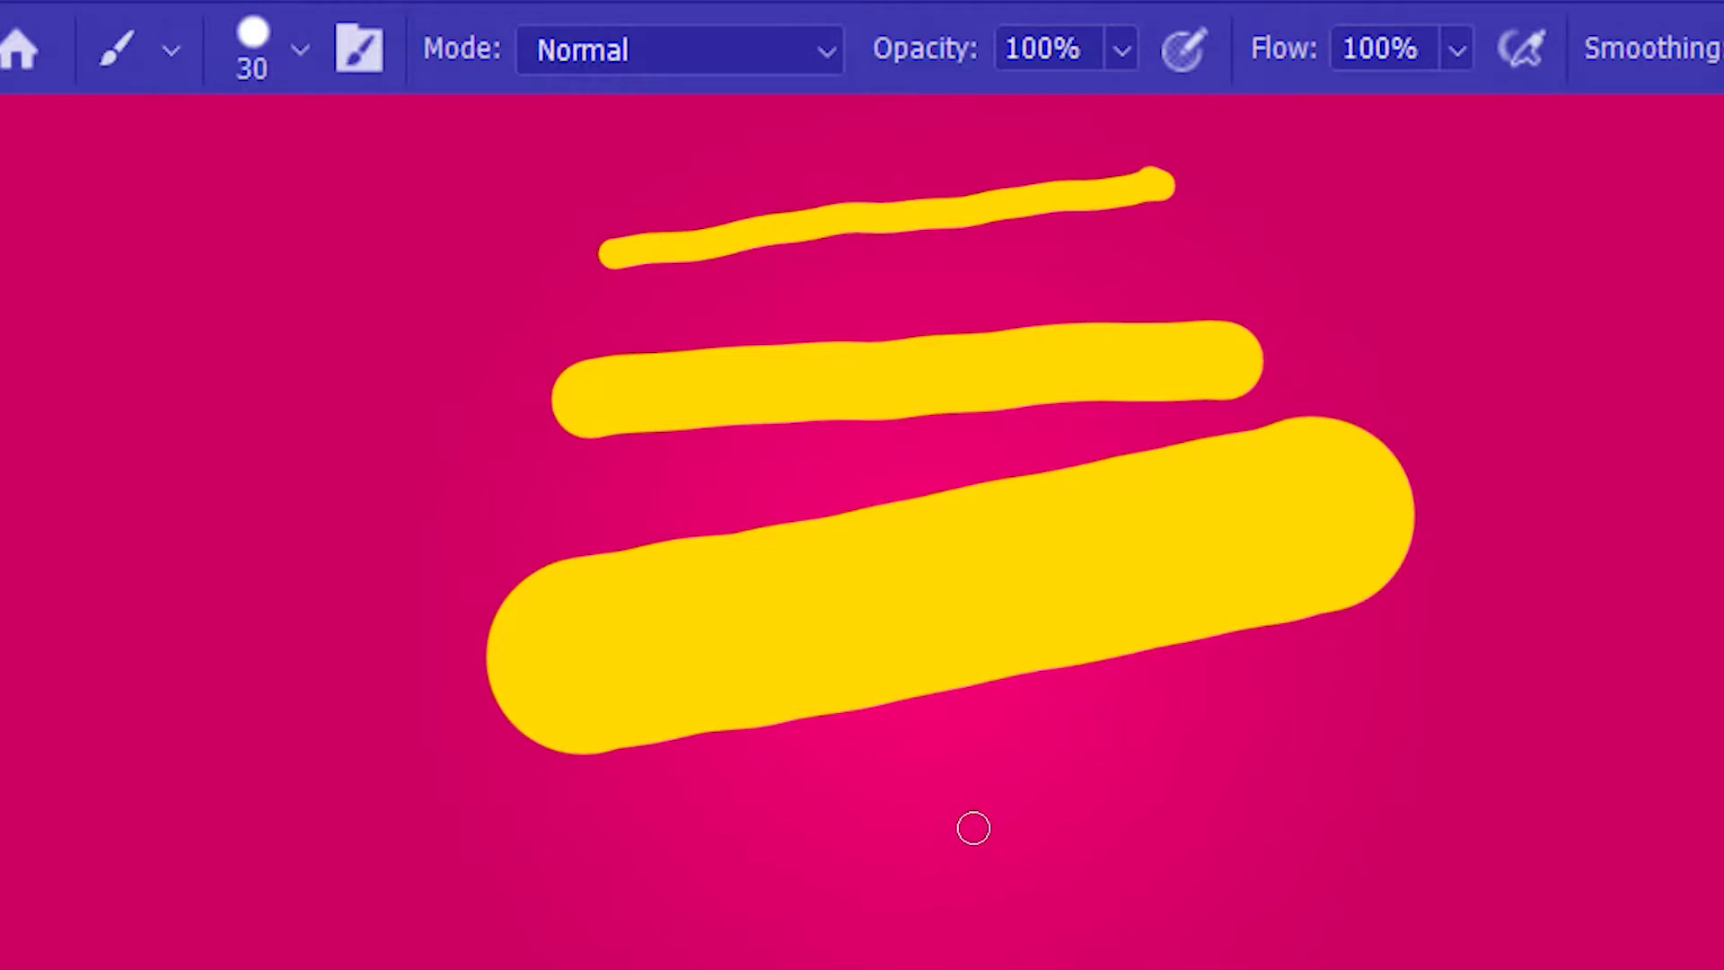
Enlarge the brush in increments to about the thick stroke's width and paint a short yellow stroke beneath the thick one.
key(bracketright)
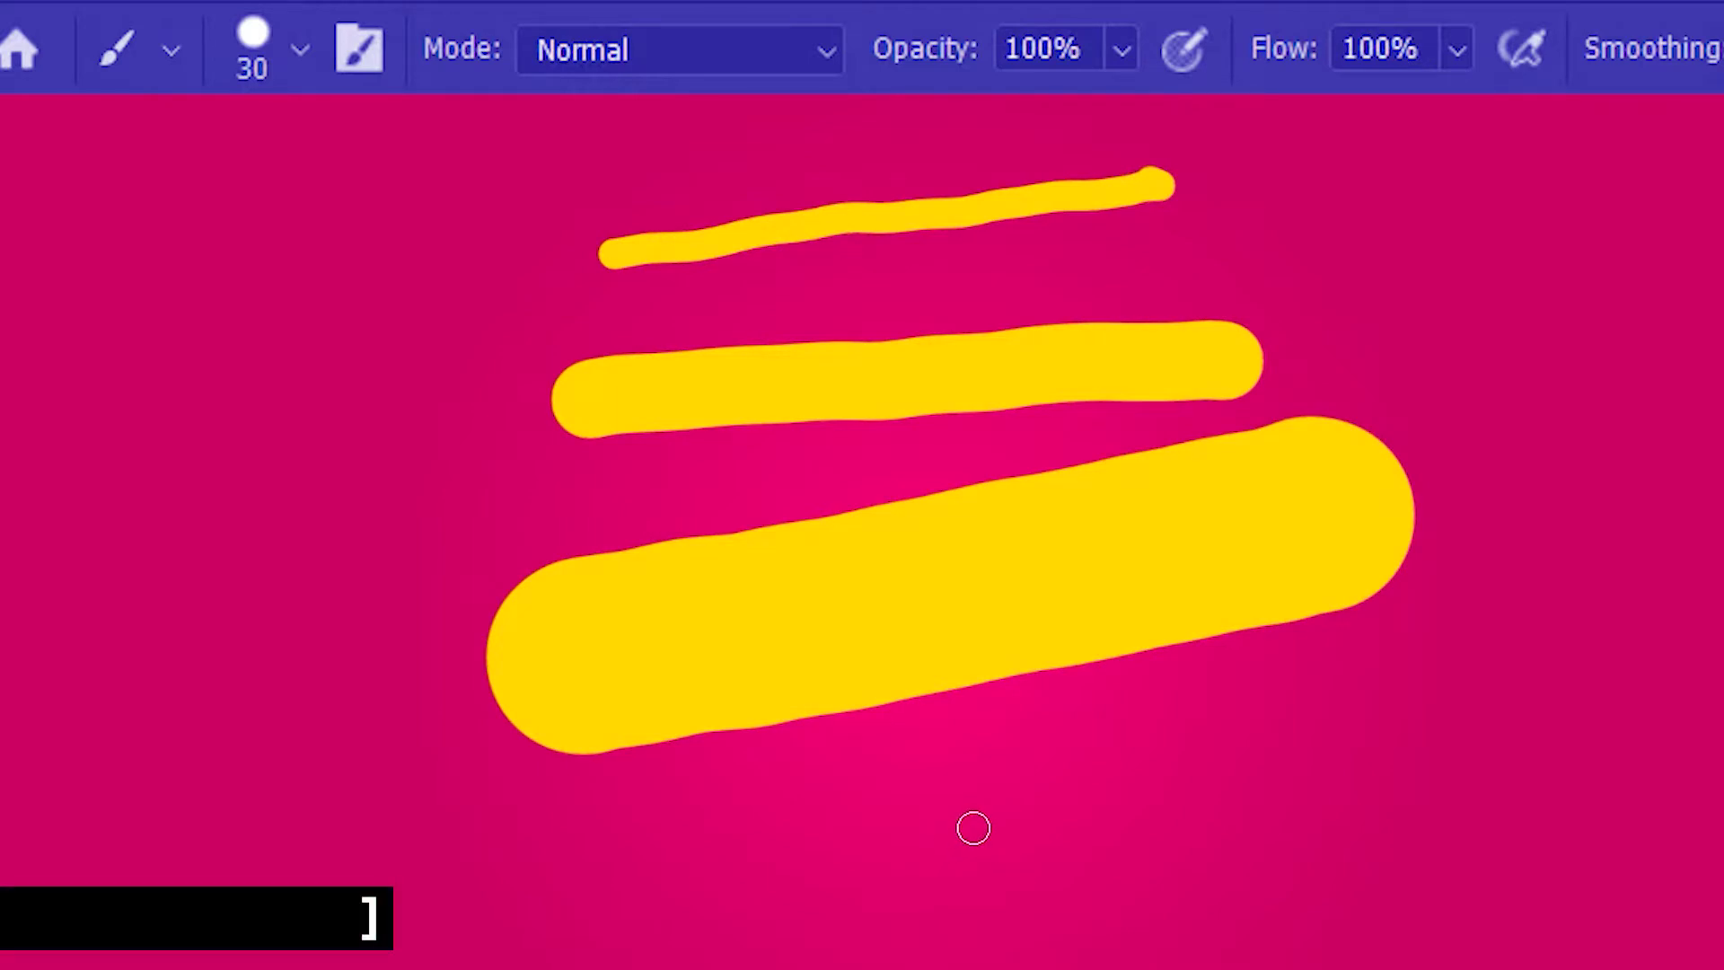
key(bracketright)
key(bracketright)
key(bracketright)
key(bracketright)
key(bracketright)
key(bracketright)
key(bracketright)
key(bracketright)
scroll(969, 827, down, 5)
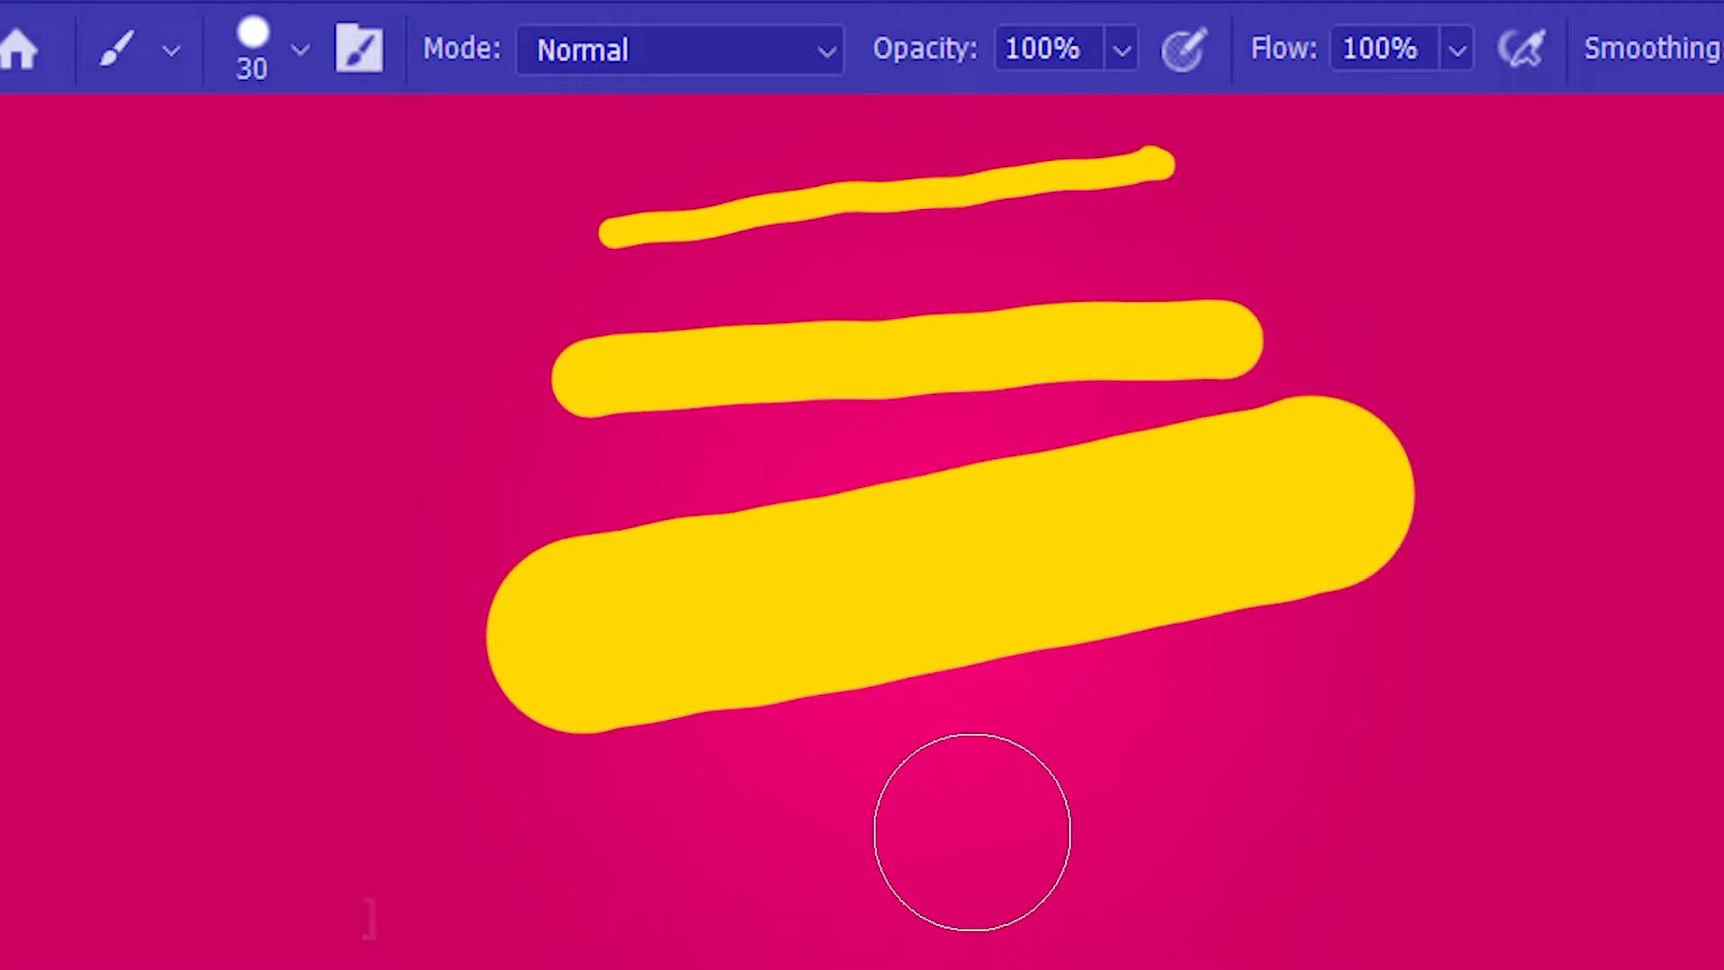
drag(923, 692, 1212, 577)
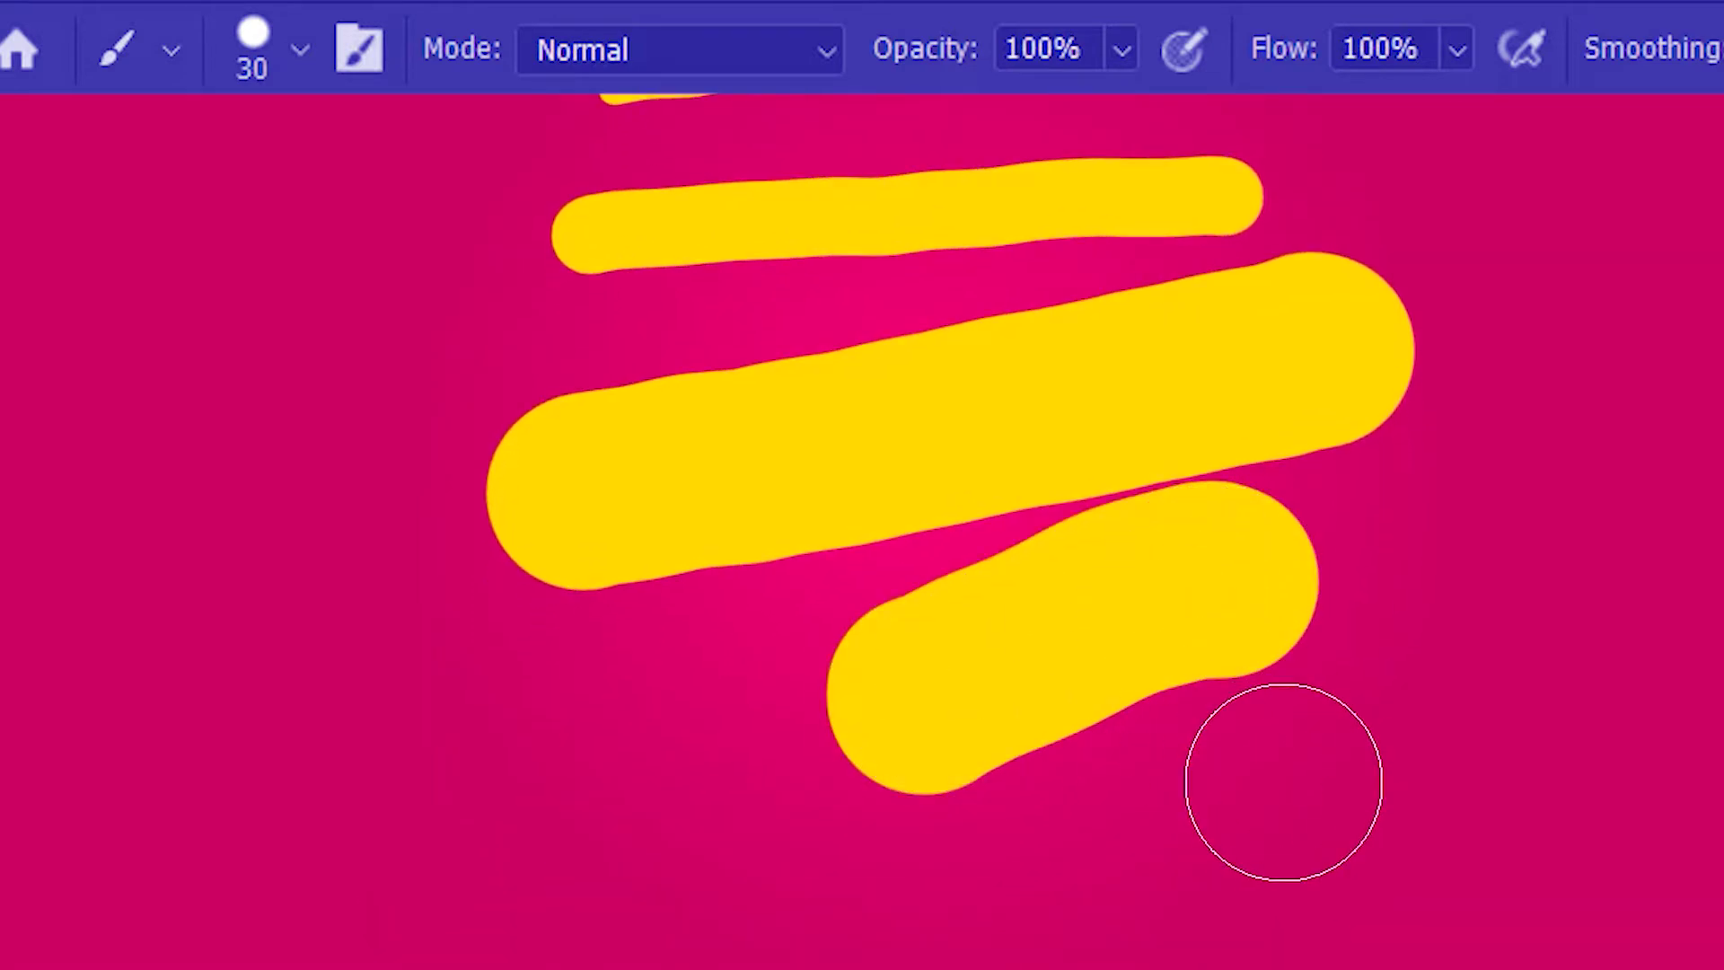
Reduce the brush size in increments and paint a short diagonal stroke near the lower end of the last stroke.
key(bracketleft)
key(bracketleft)
key(bracketleft)
key(bracketleft)
key(bracketleft)
key(bracketleft)
key(bracketleft)
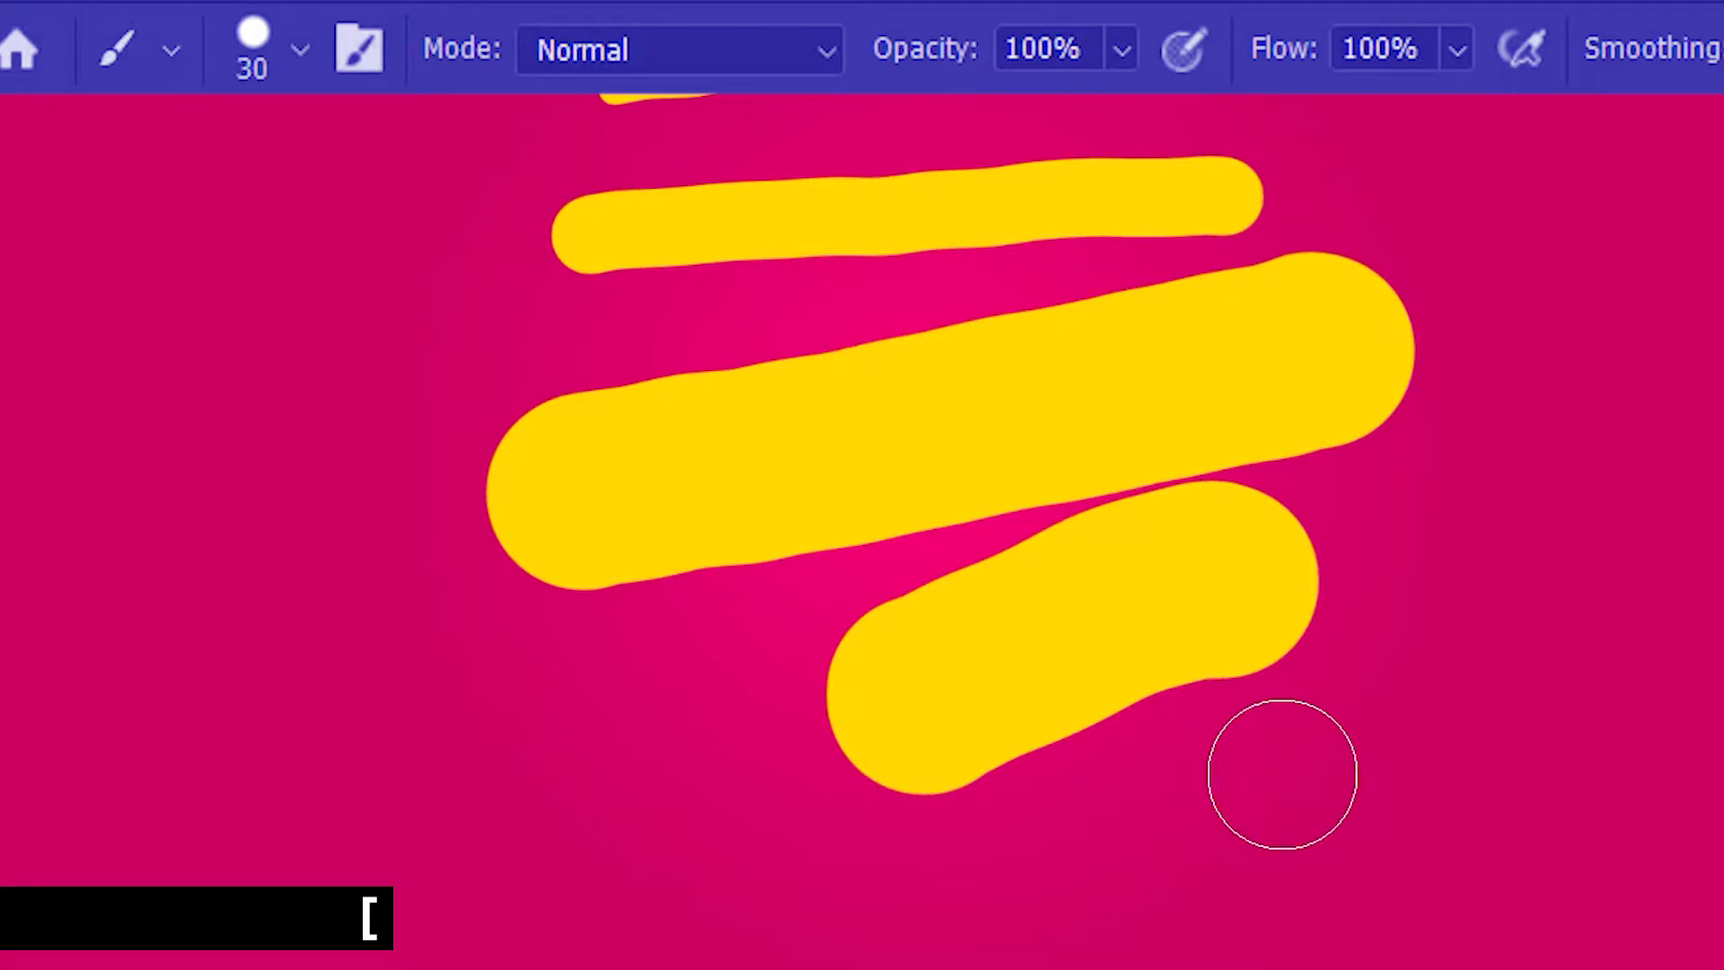
drag(1197, 805, 1398, 582)
key(bracketright)
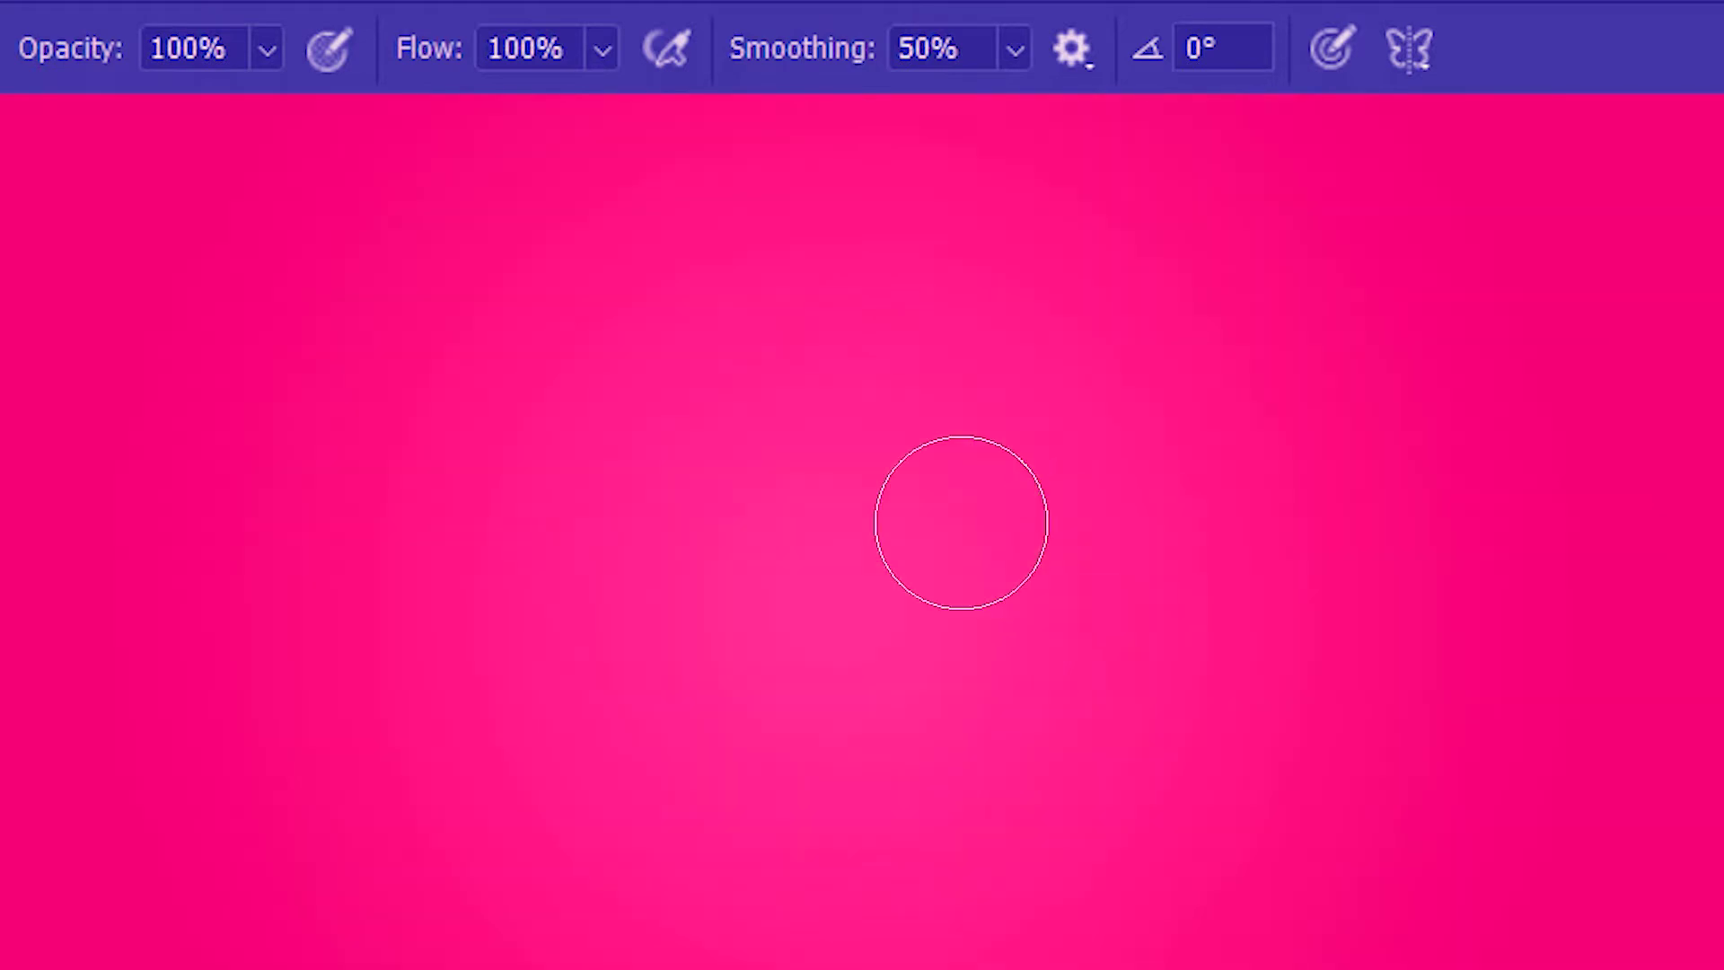
Paint a thick yellow stroke across the upper canvas, and another below it with pen pressure controlling the brush size.
drag(401, 315, 1234, 326)
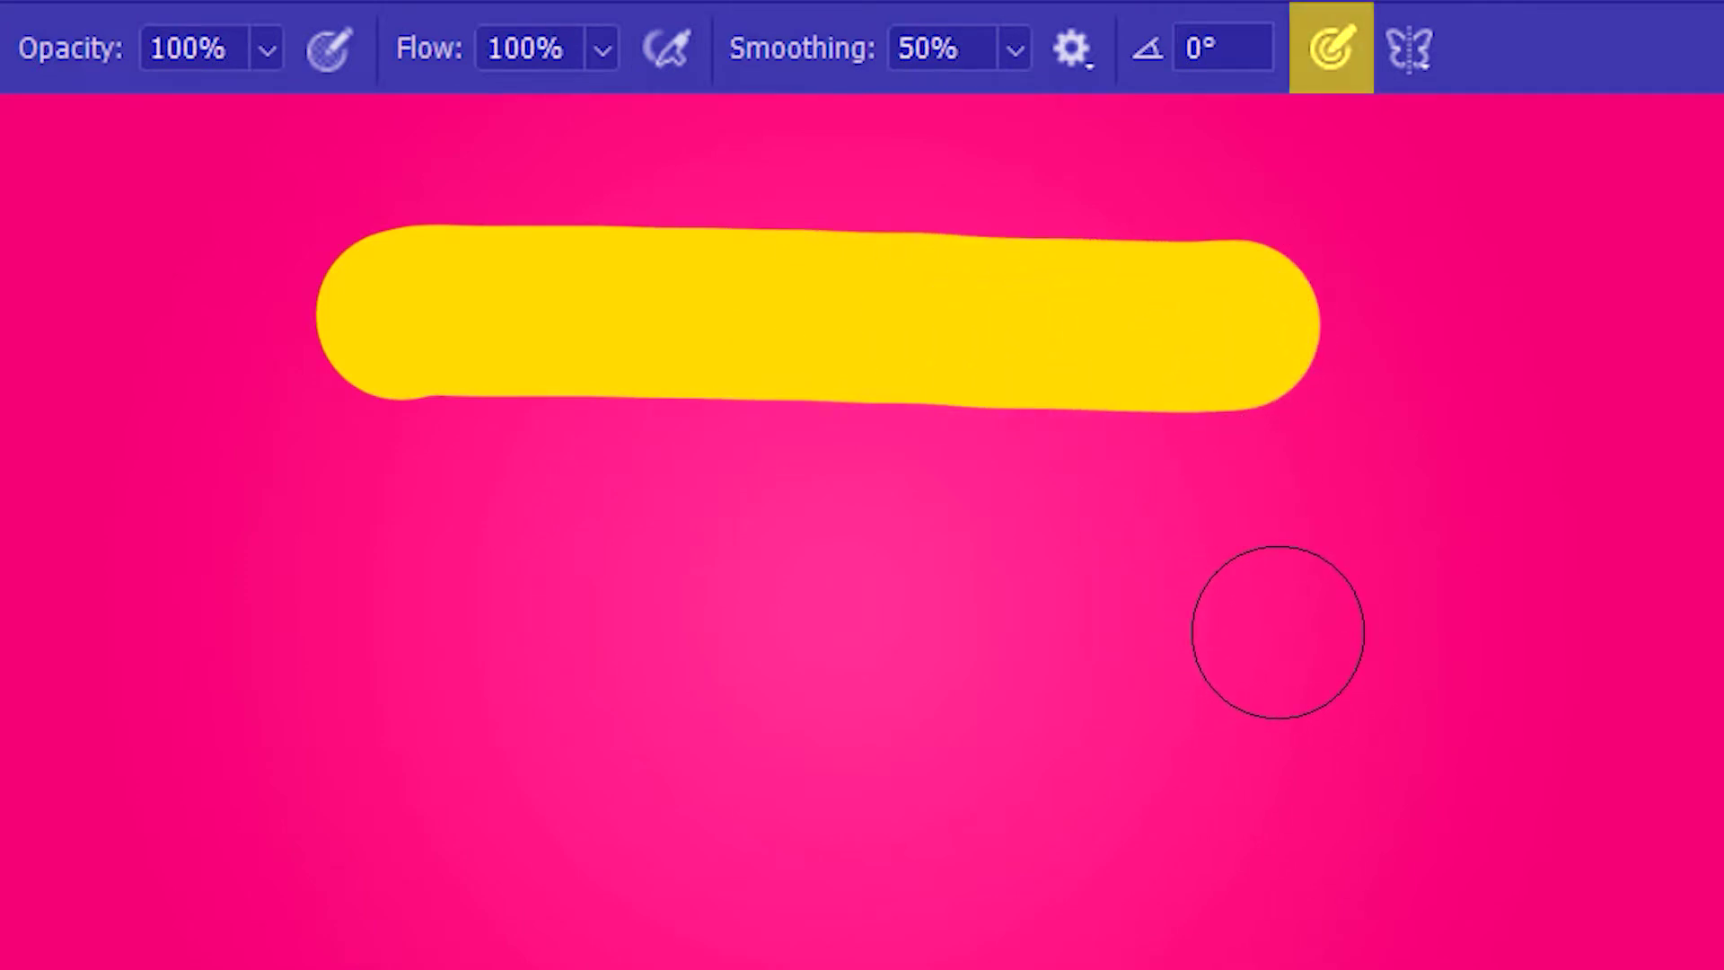
click(1331, 47)
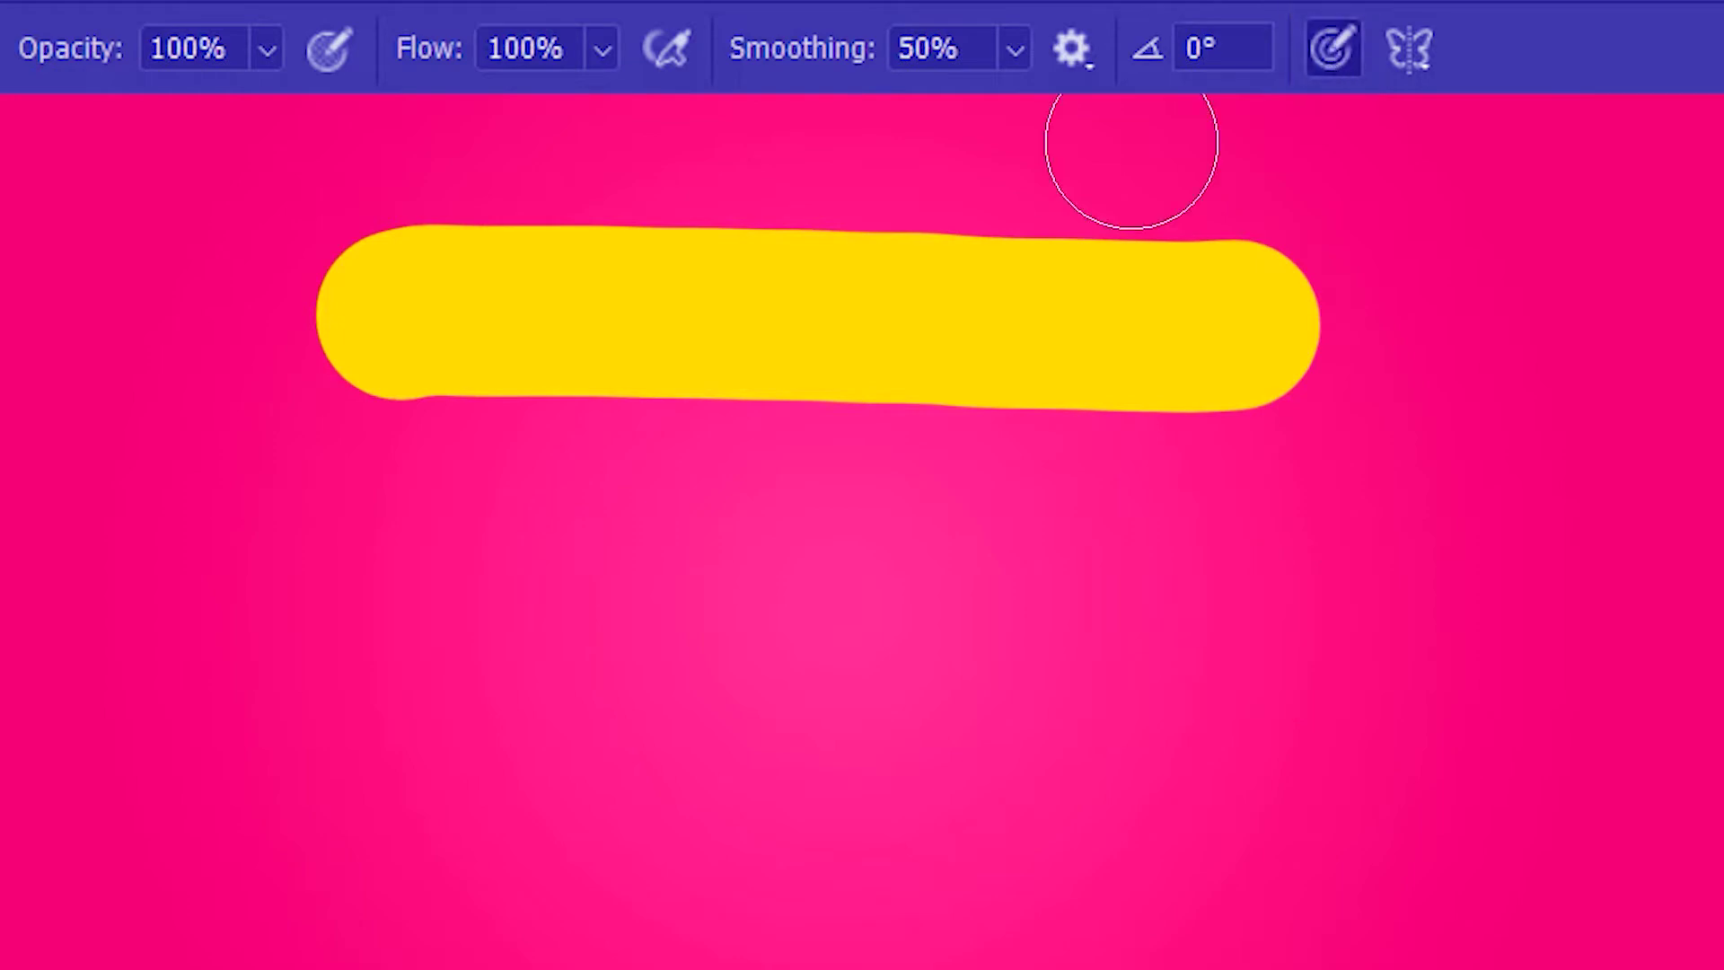
click(274, 674)
mouse_move(292, 670)
mouse_down()
mouse_move(987, 674)
mouse_move(1585, 627)
mouse_up()
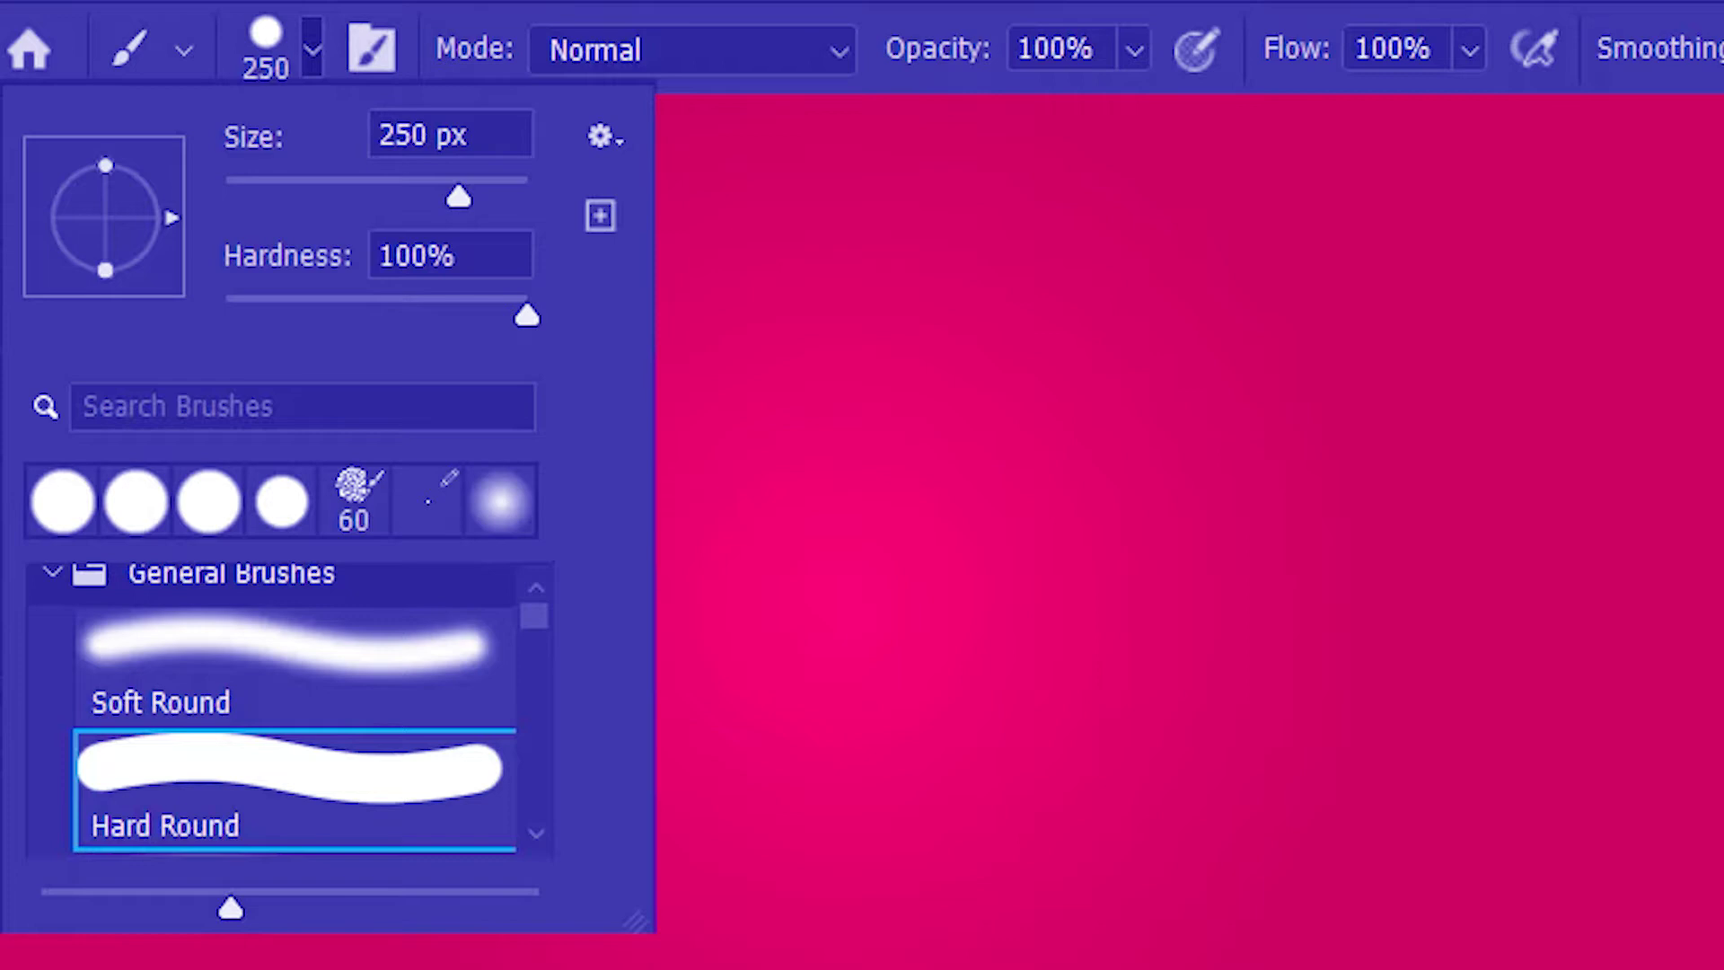
Paint a yellow stroke with the 250 px brush at 100% hardness, and another one with the hardness set to 0%.
key(Escape)
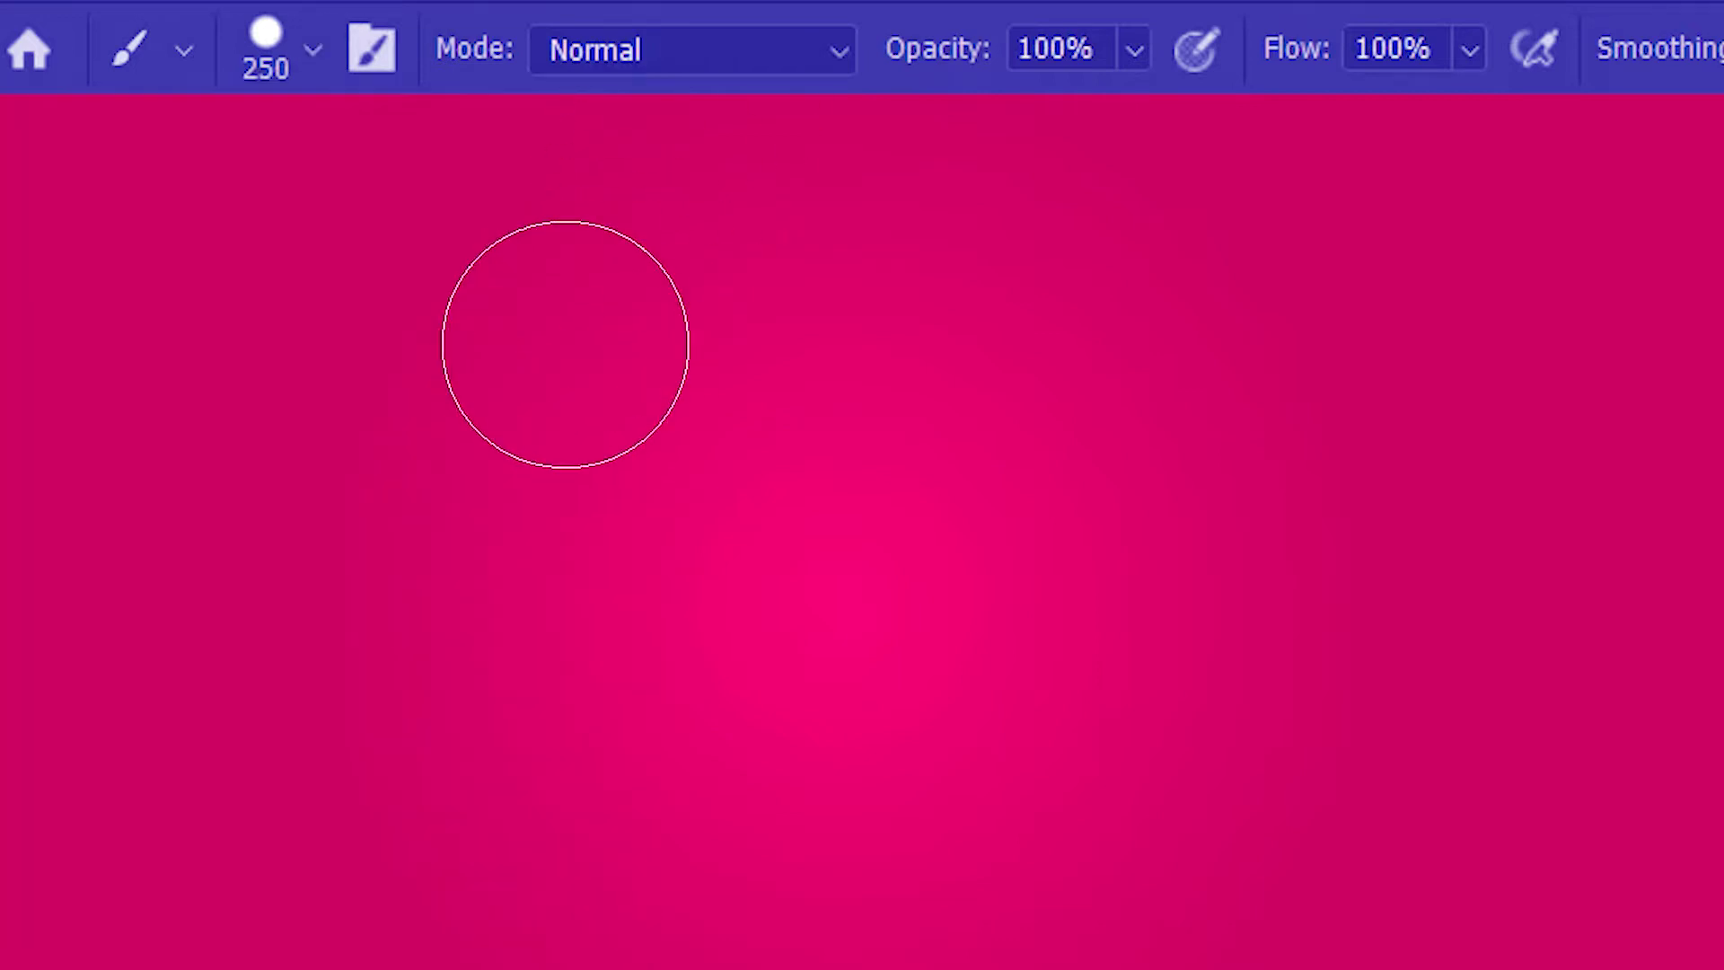
mouse_move(412, 352)
mouse_down()
mouse_move(804, 356)
mouse_move(1174, 327)
mouse_up()
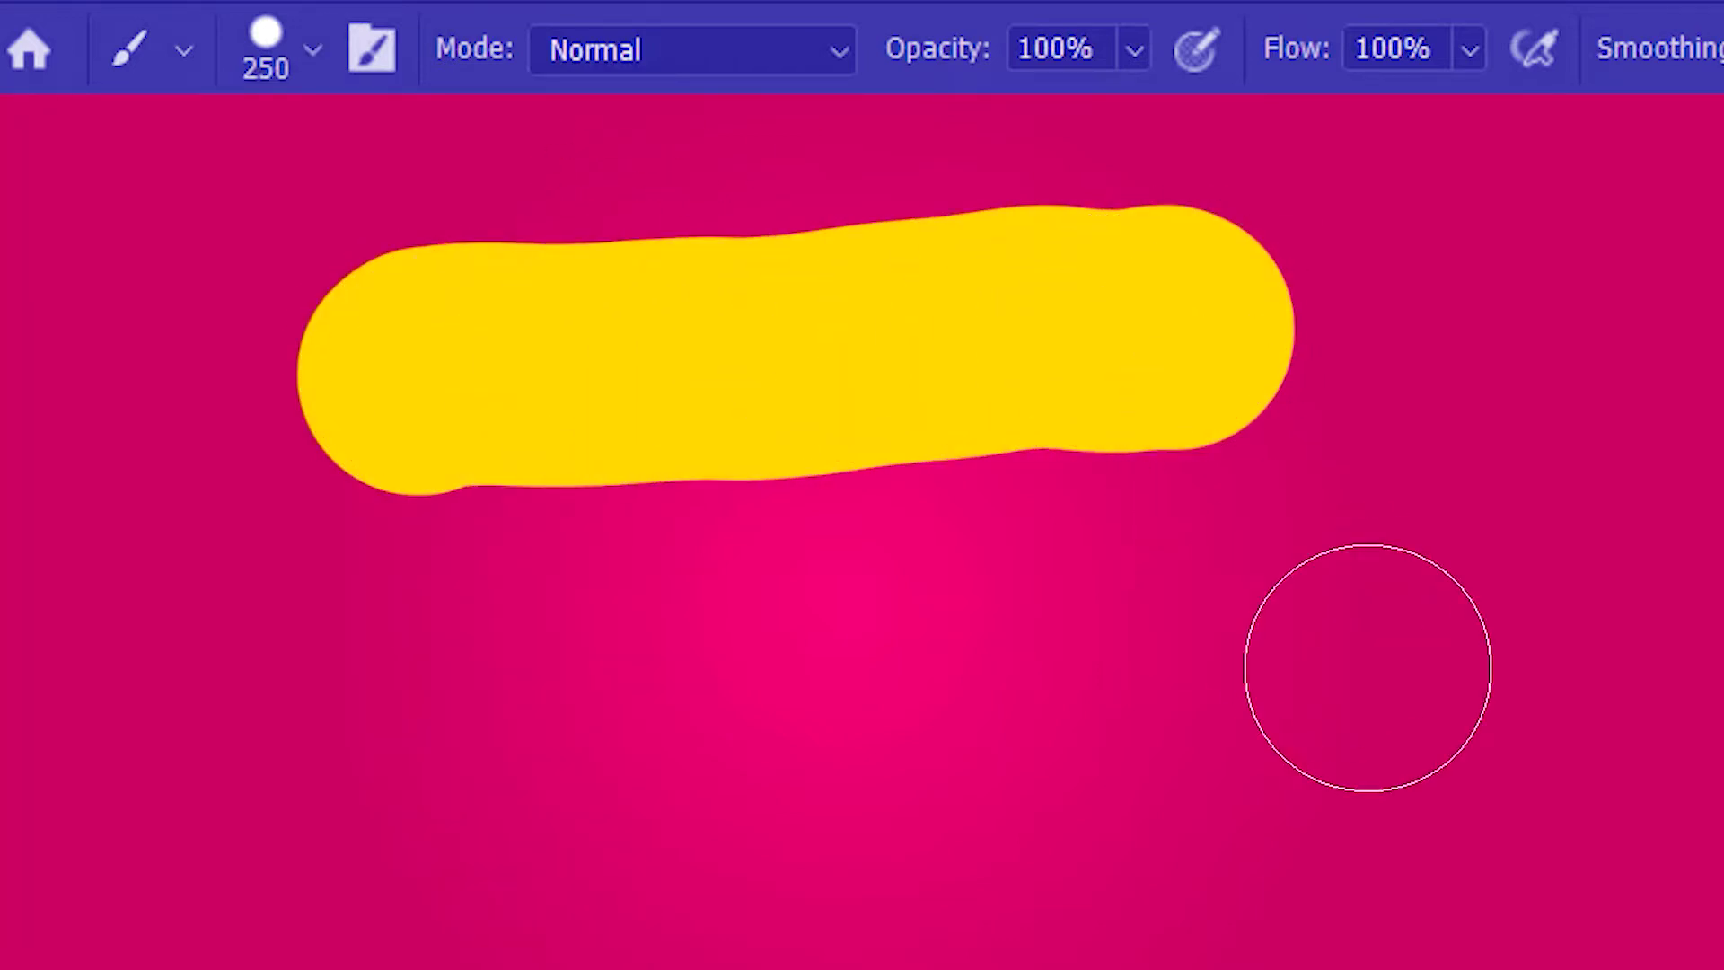
click(310, 47)
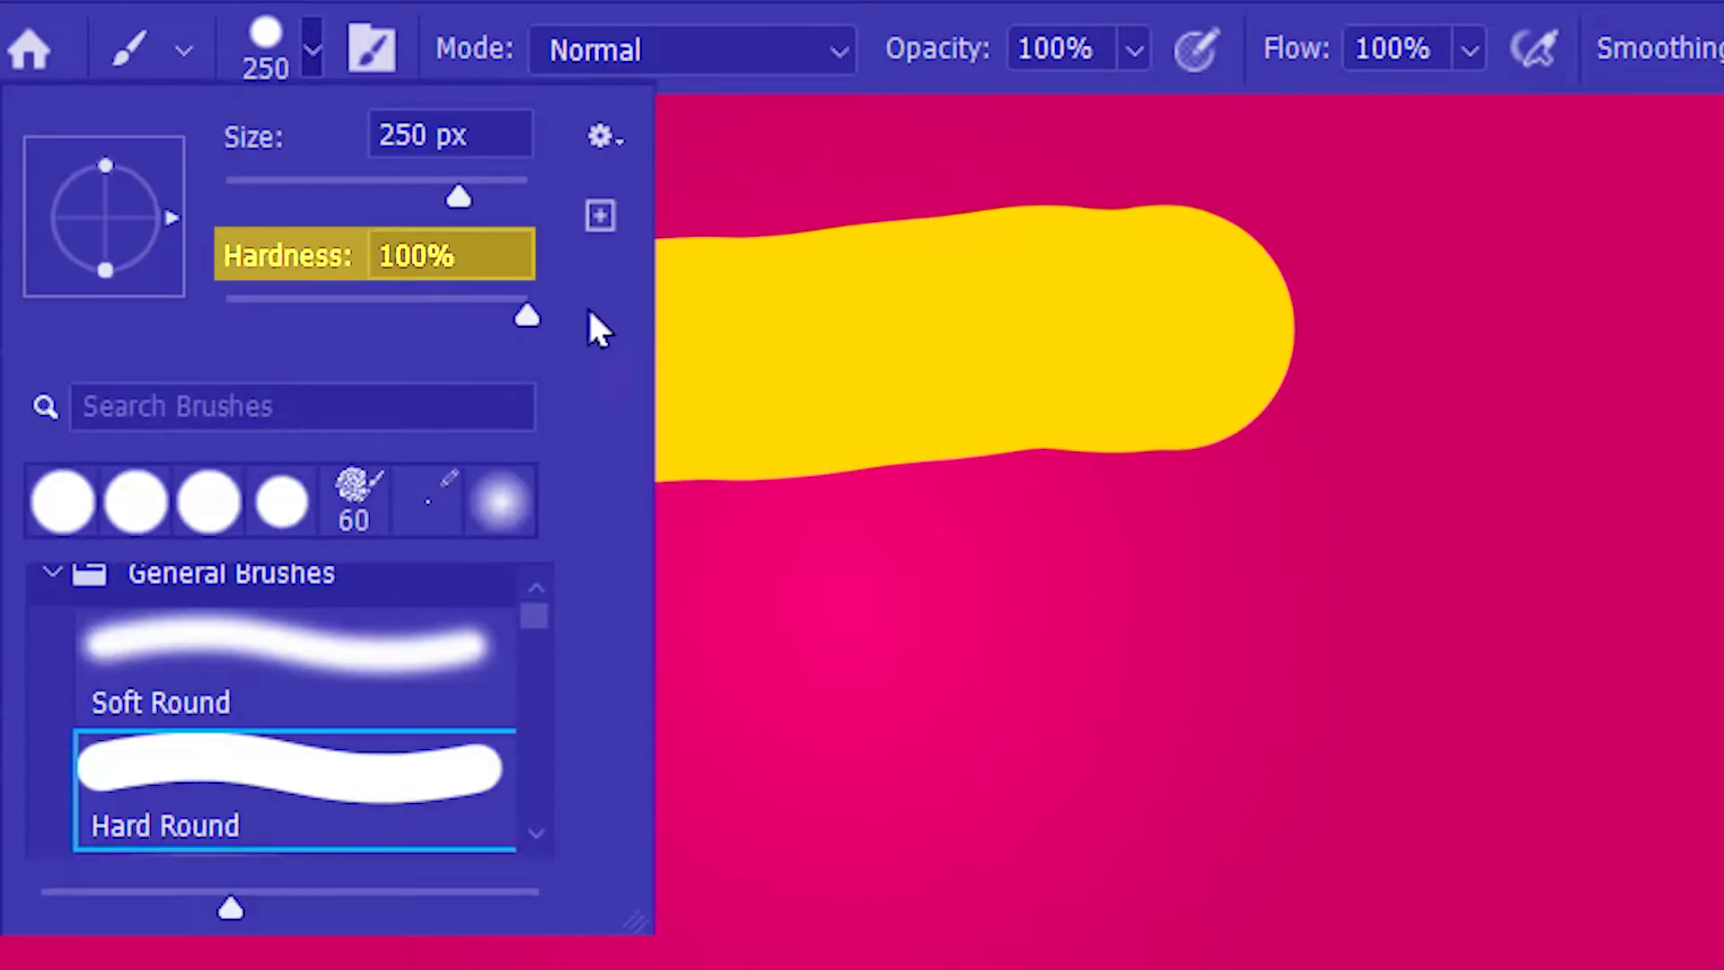
drag(527, 316, 224, 337)
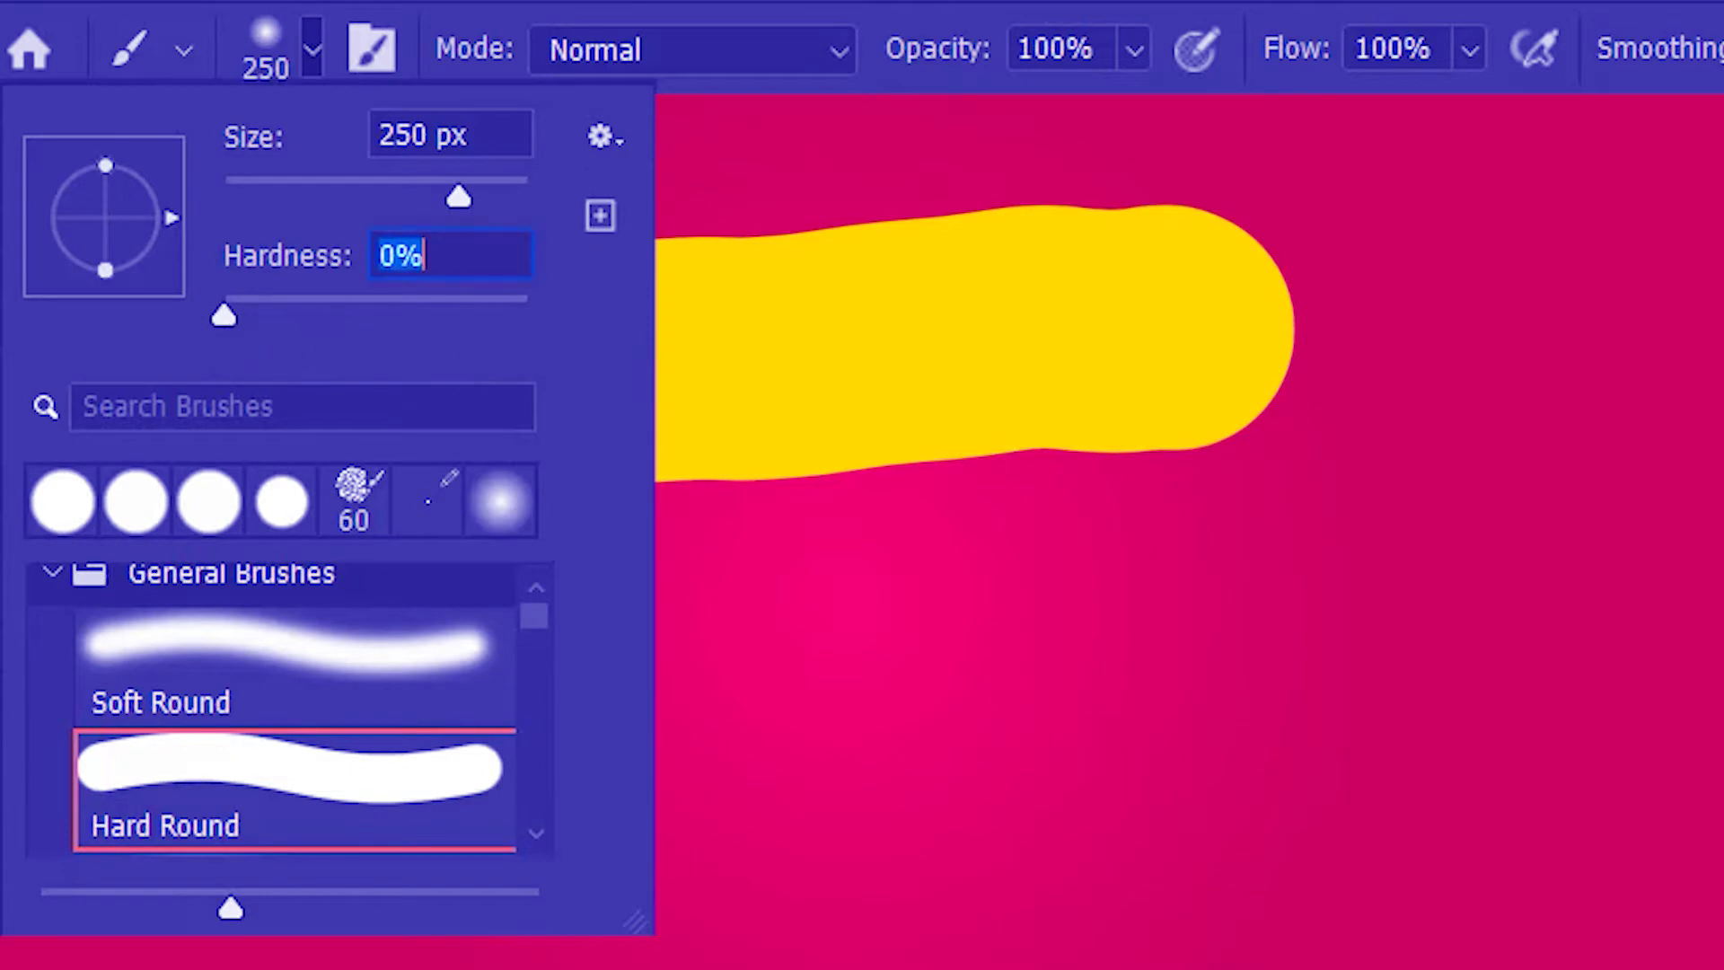
key(Return)
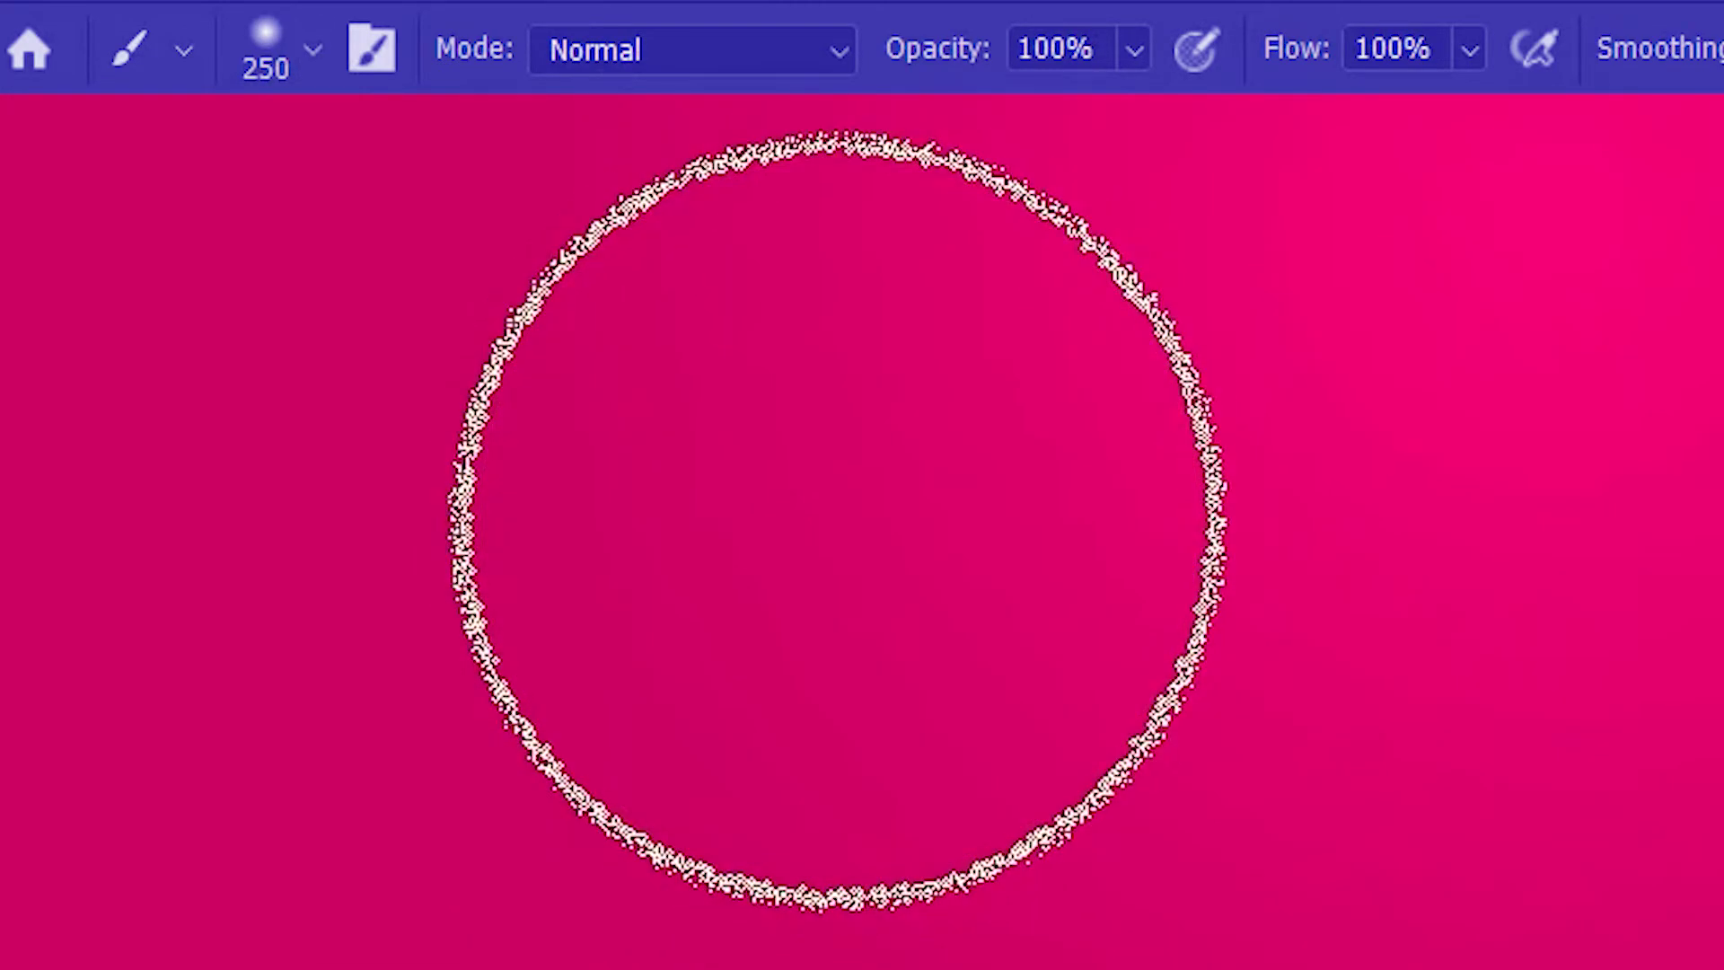
mouse_move(503, 664)
mouse_down()
mouse_move(1085, 667)
mouse_move(1333, 664)
mouse_up()
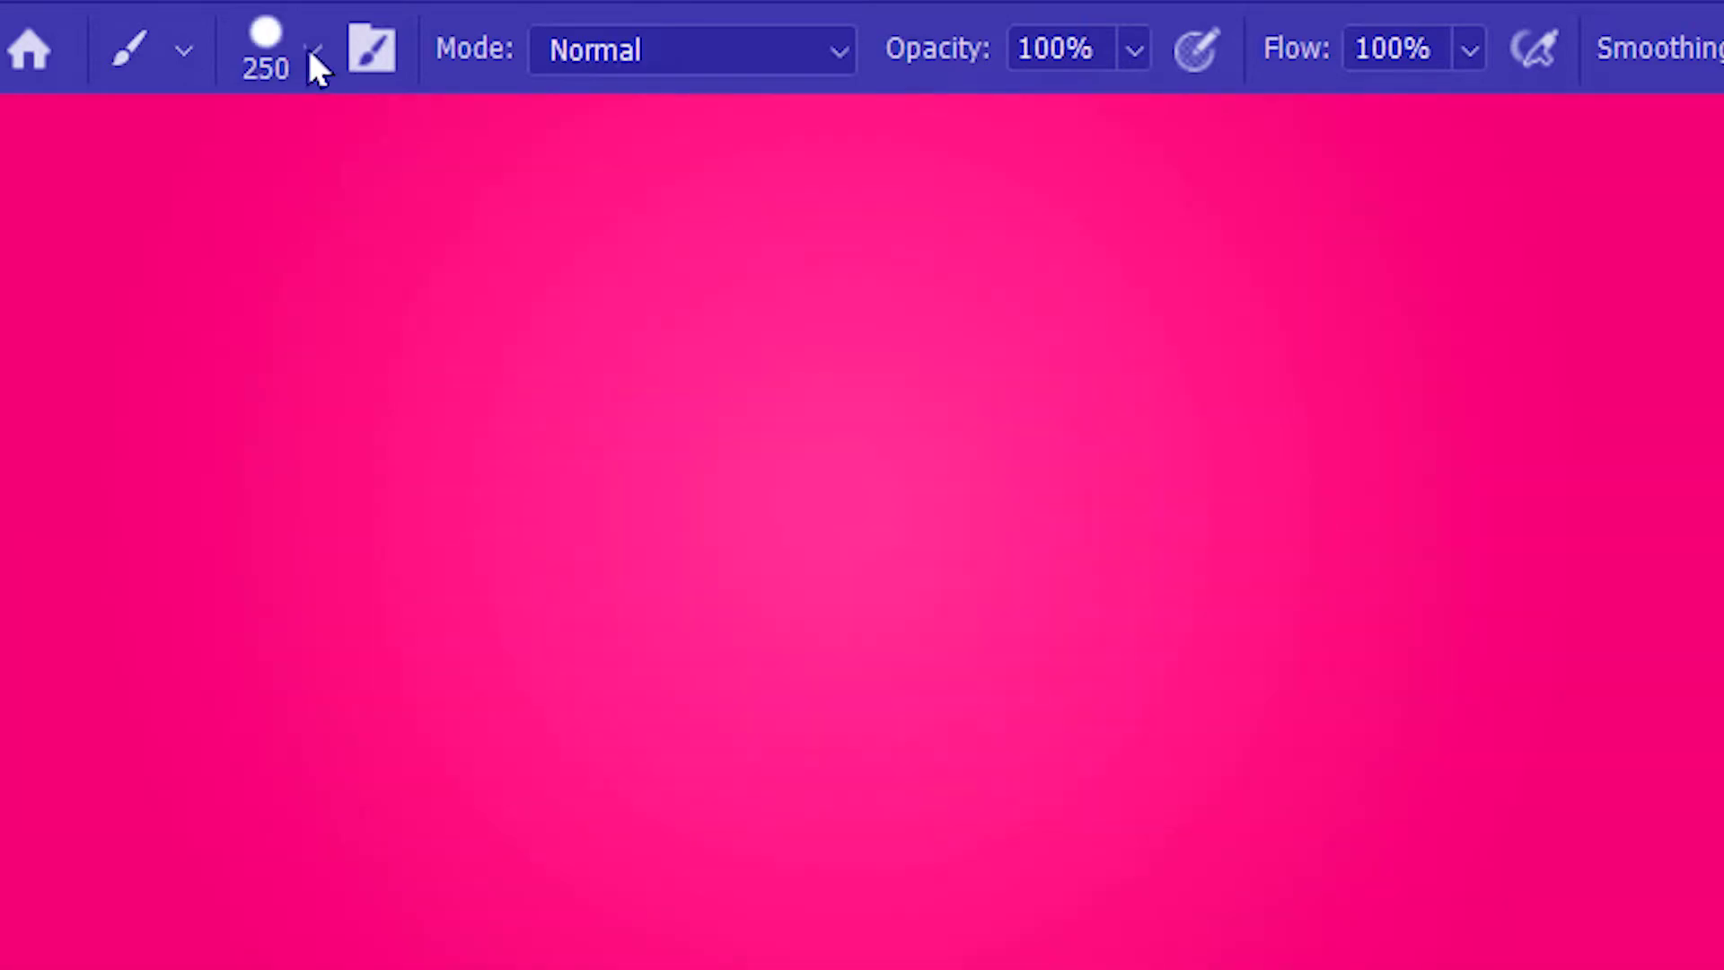
Stamp one round yellow dab on the canvas with the 250 px hard brush at its default circular tip shape.
click(309, 49)
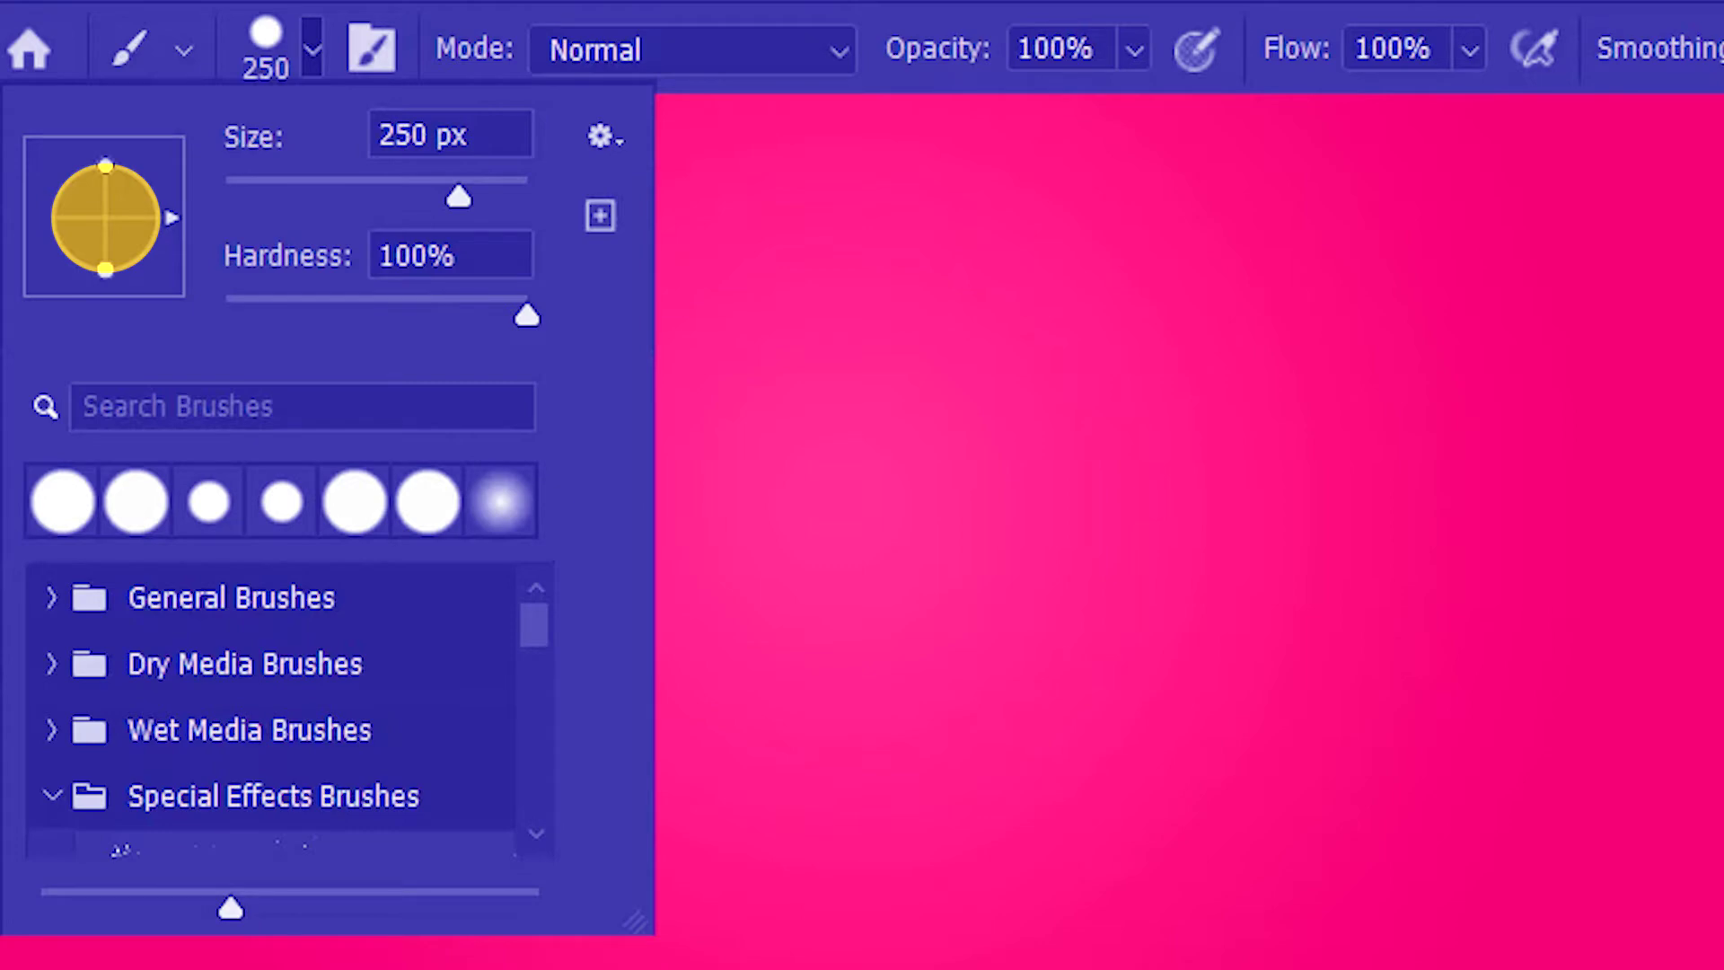
click(1388, 588)
click(1134, 358)
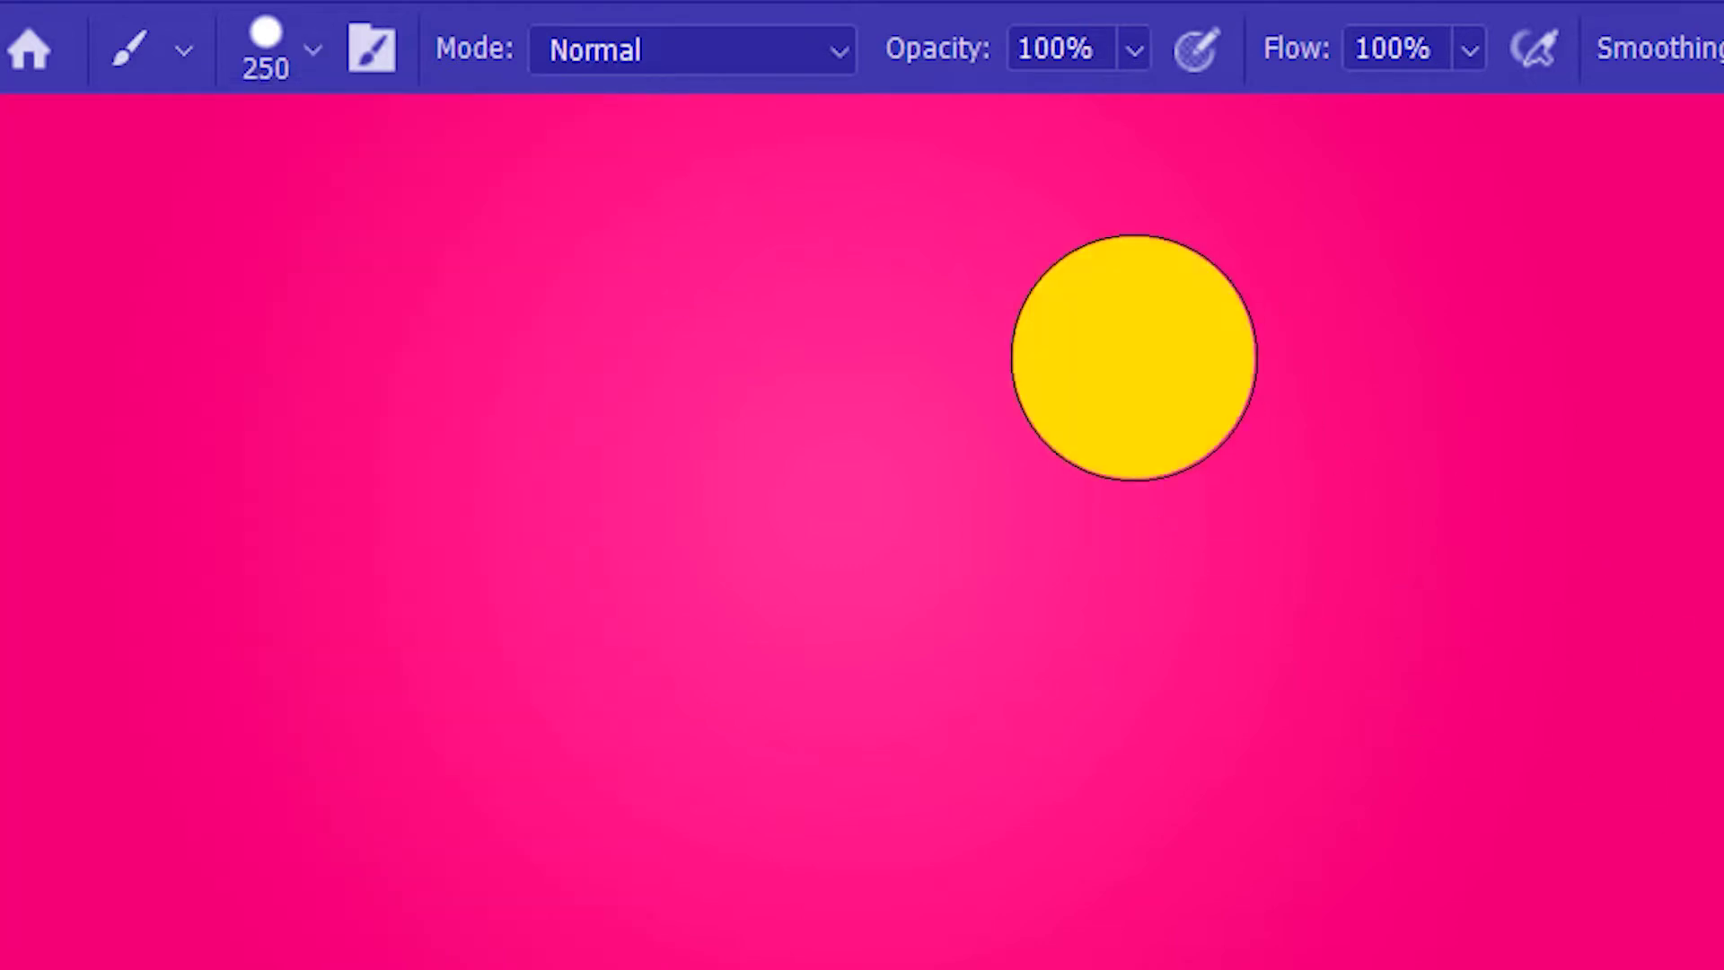
Flatten the brush tip into a horizontal ellipse, stamp one dab, and paint a vertical stroke beside it.
click(311, 50)
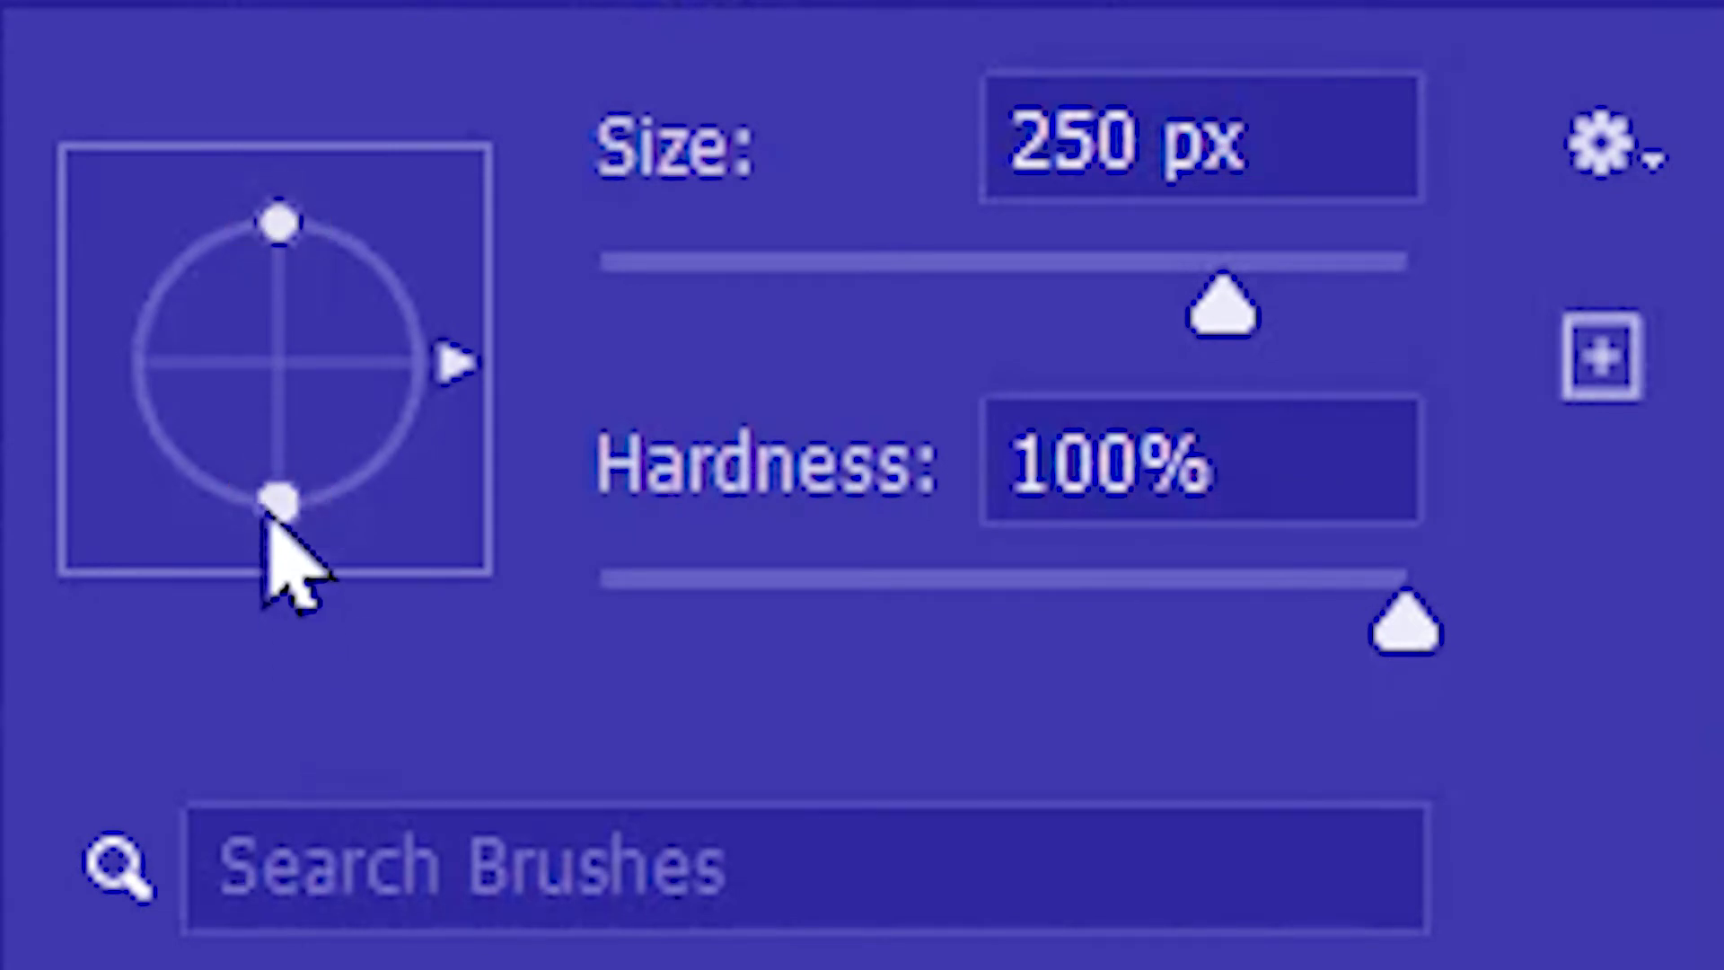
drag(278, 500, 274, 429)
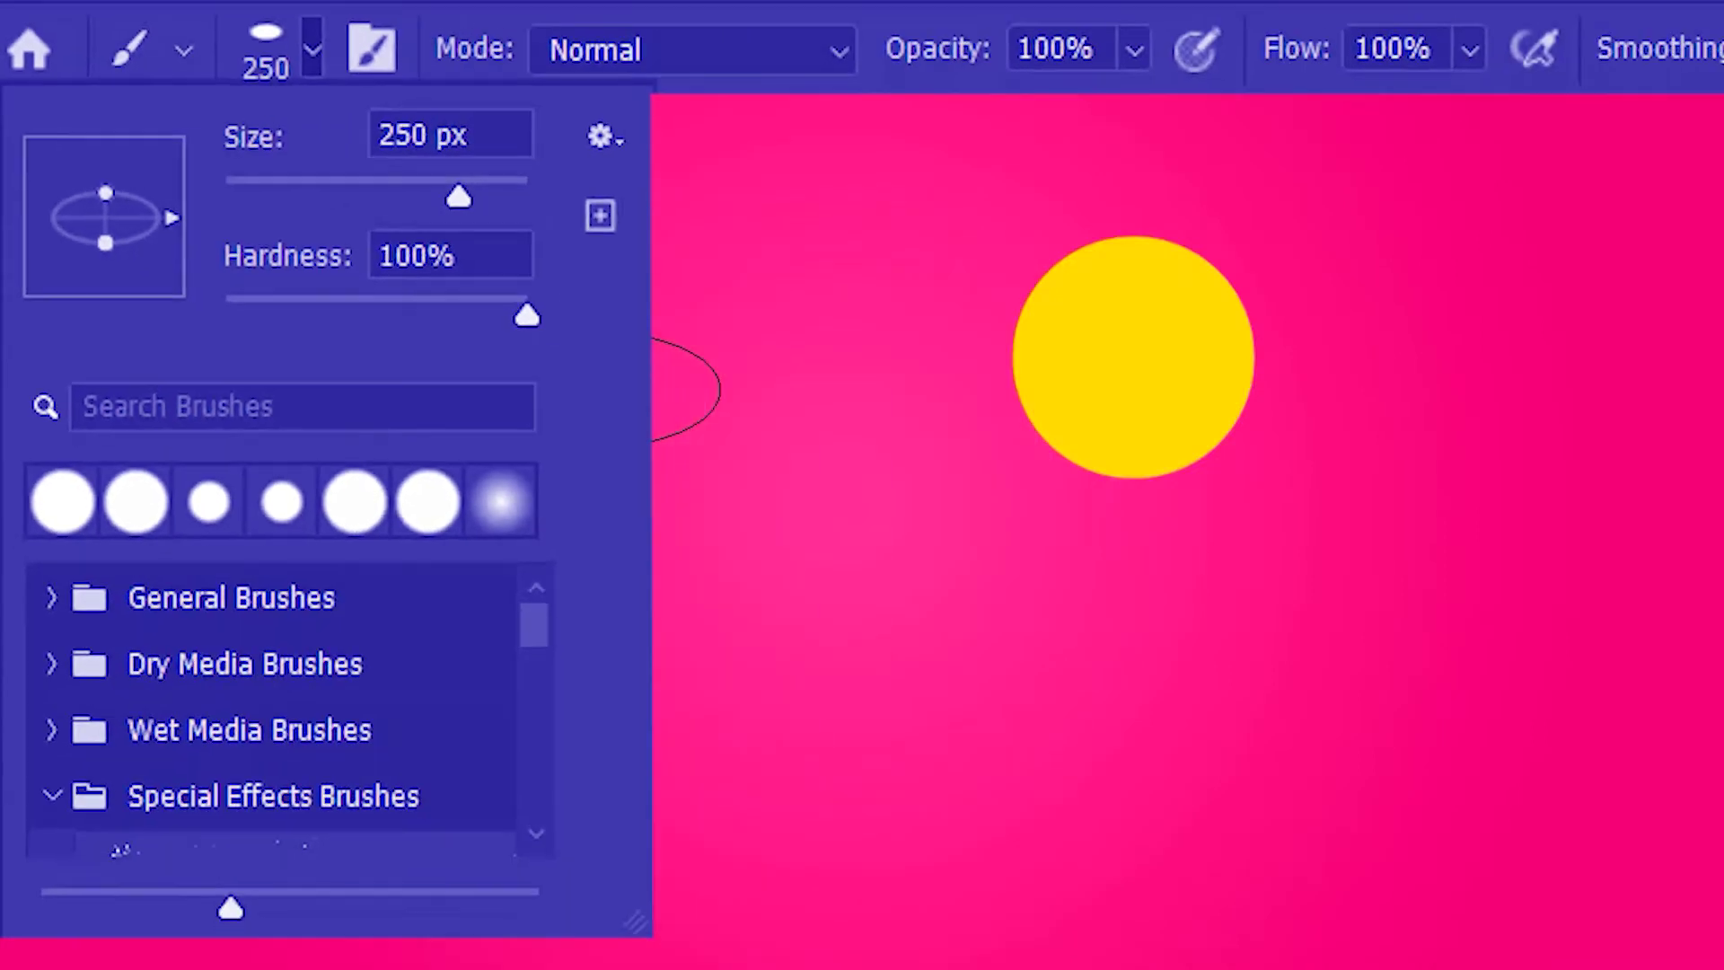
click(596, 386)
click(598, 389)
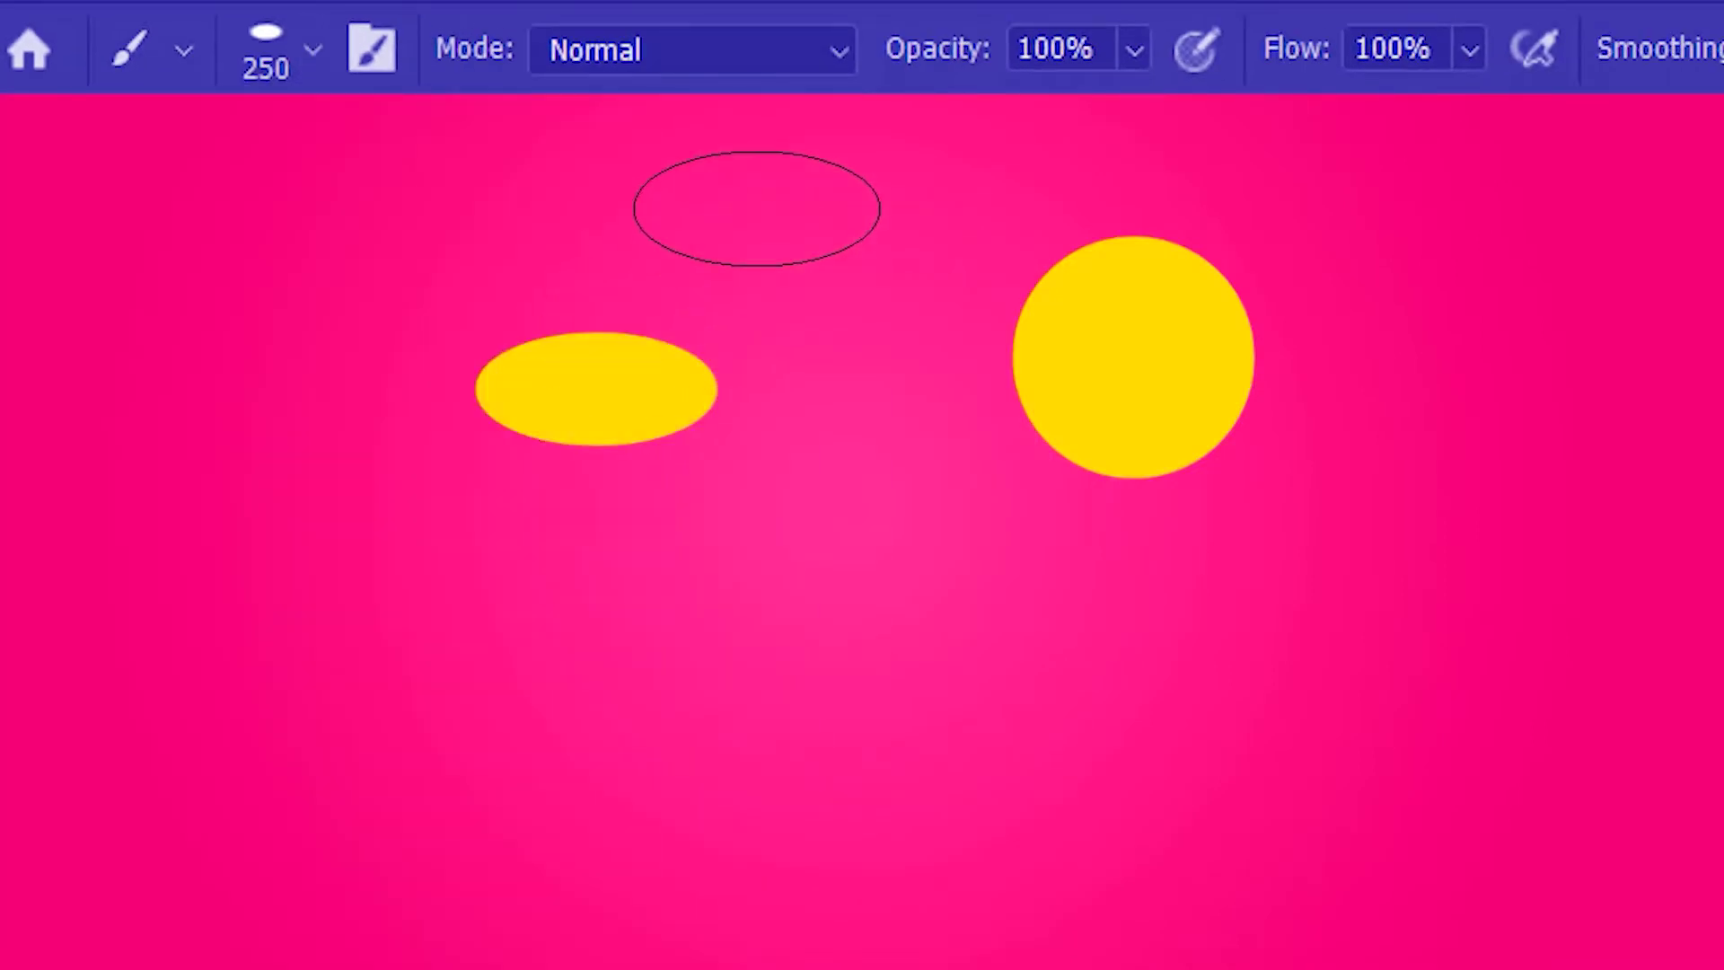
drag(778, 174, 797, 544)
Rotate the elliptical brush tip to 37° and stamp two tilted dabs below the existing shapes.
click(312, 52)
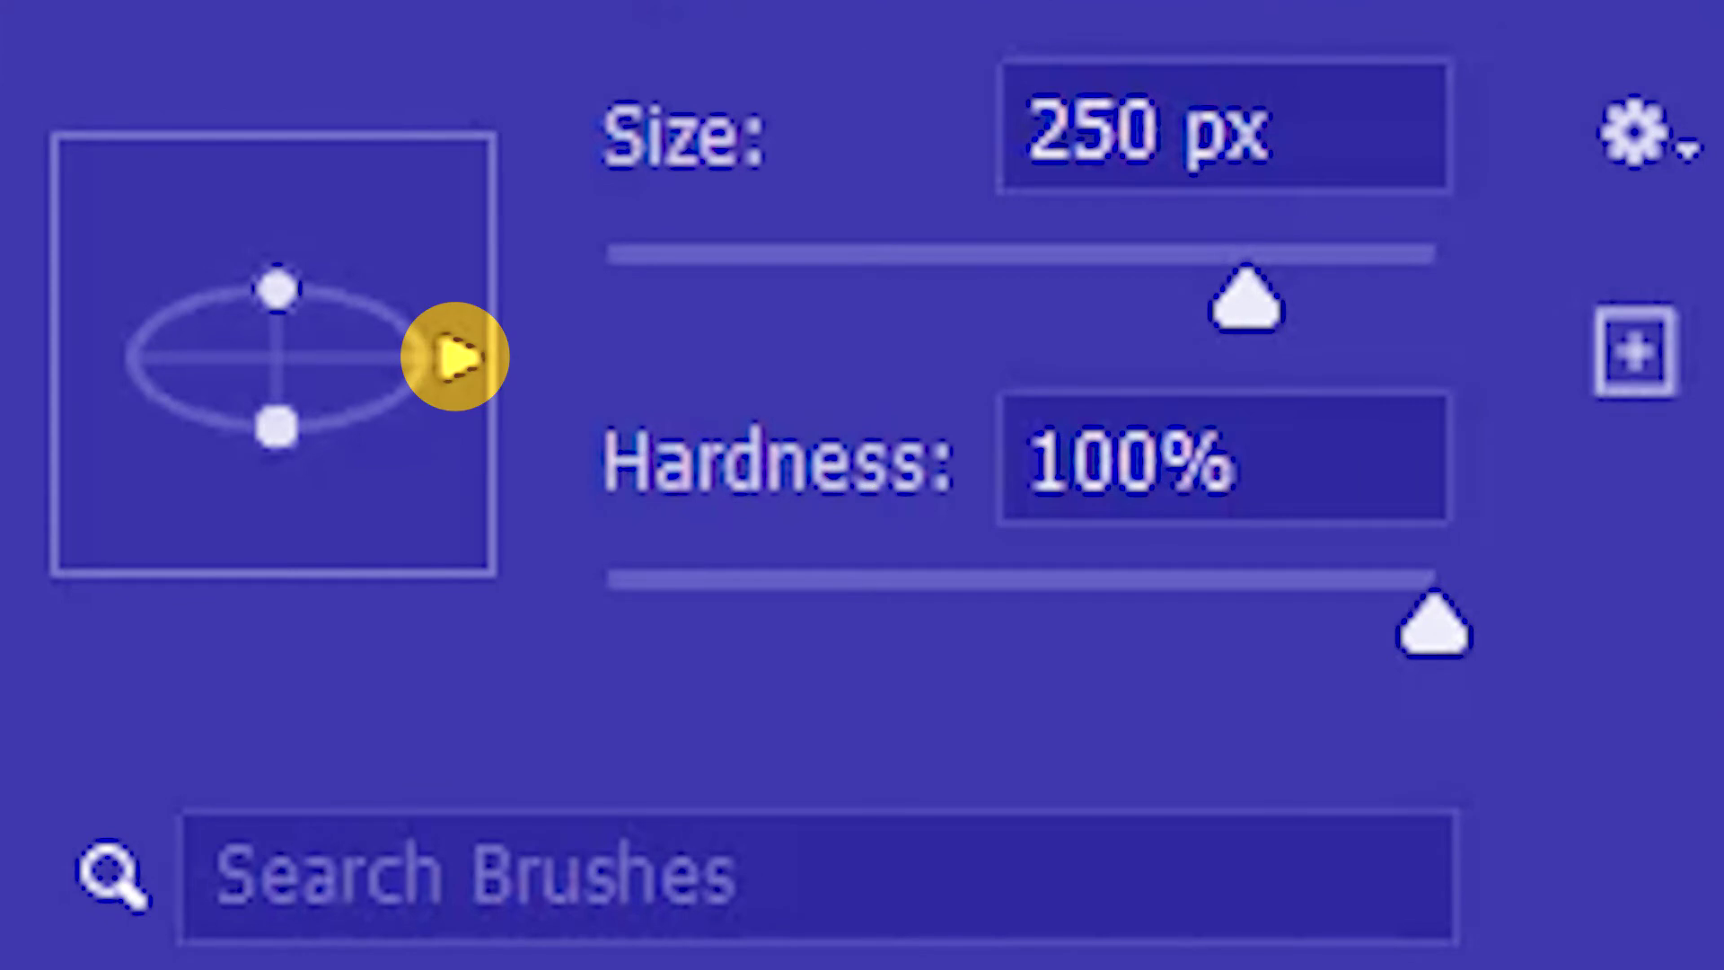
mouse_move(455, 357)
mouse_down()
mouse_move(489, 416)
mouse_move(455, 228)
mouse_up()
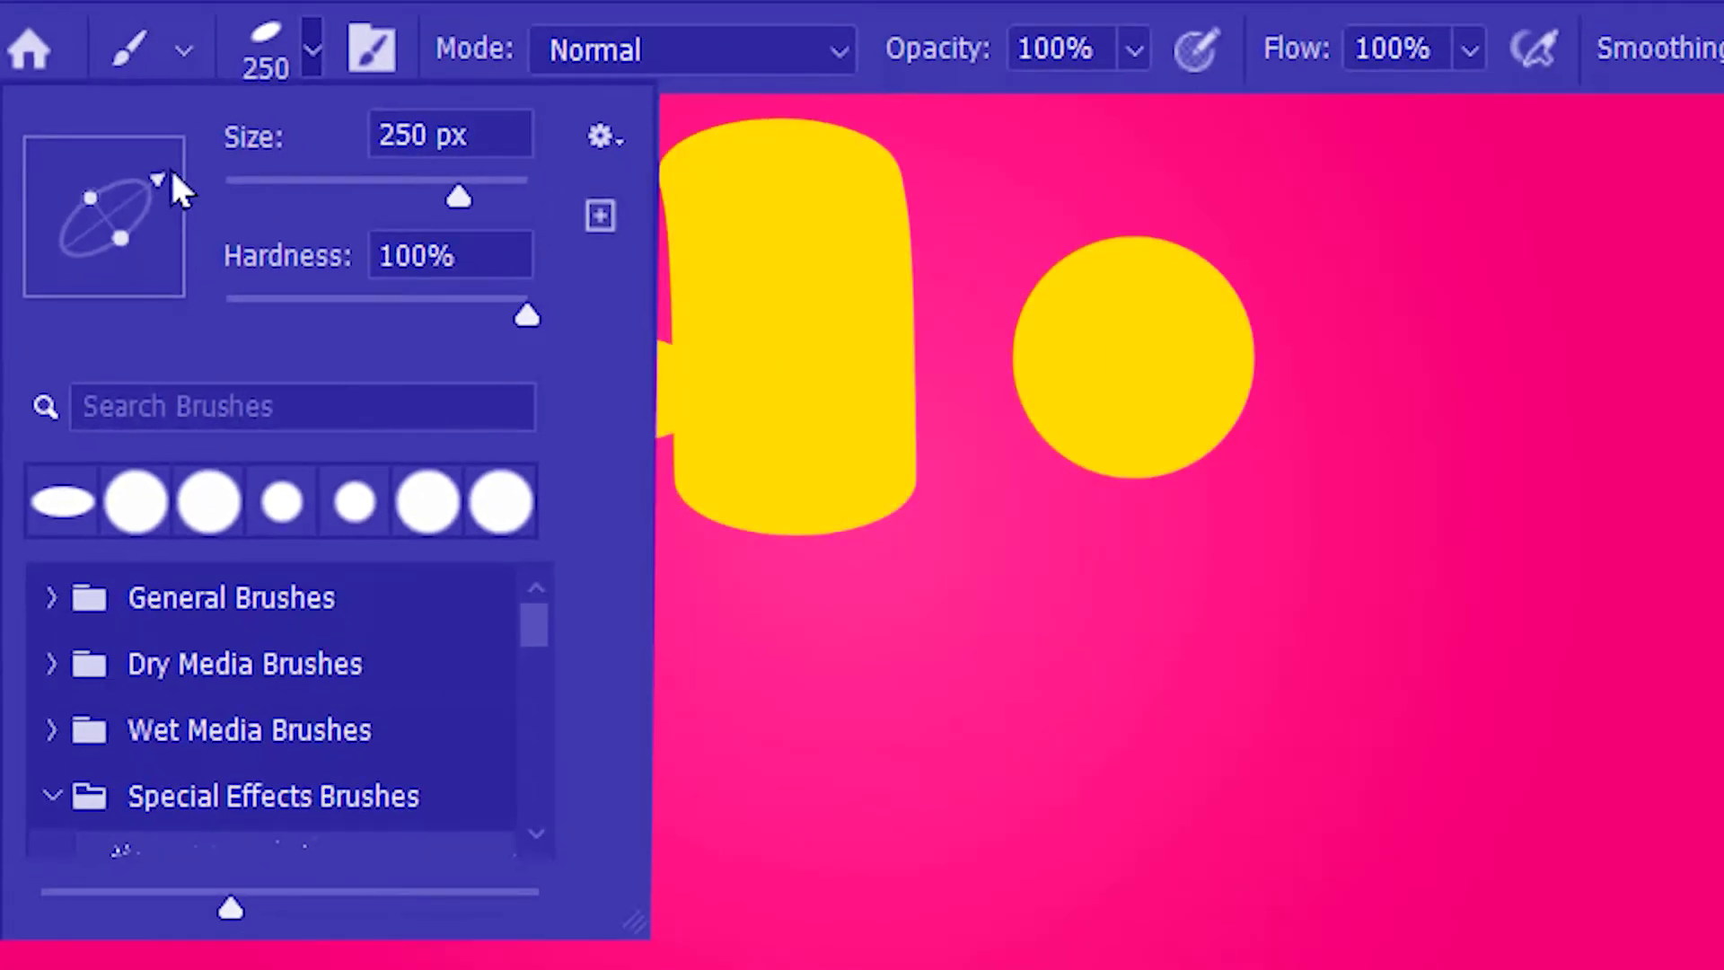
key(Return)
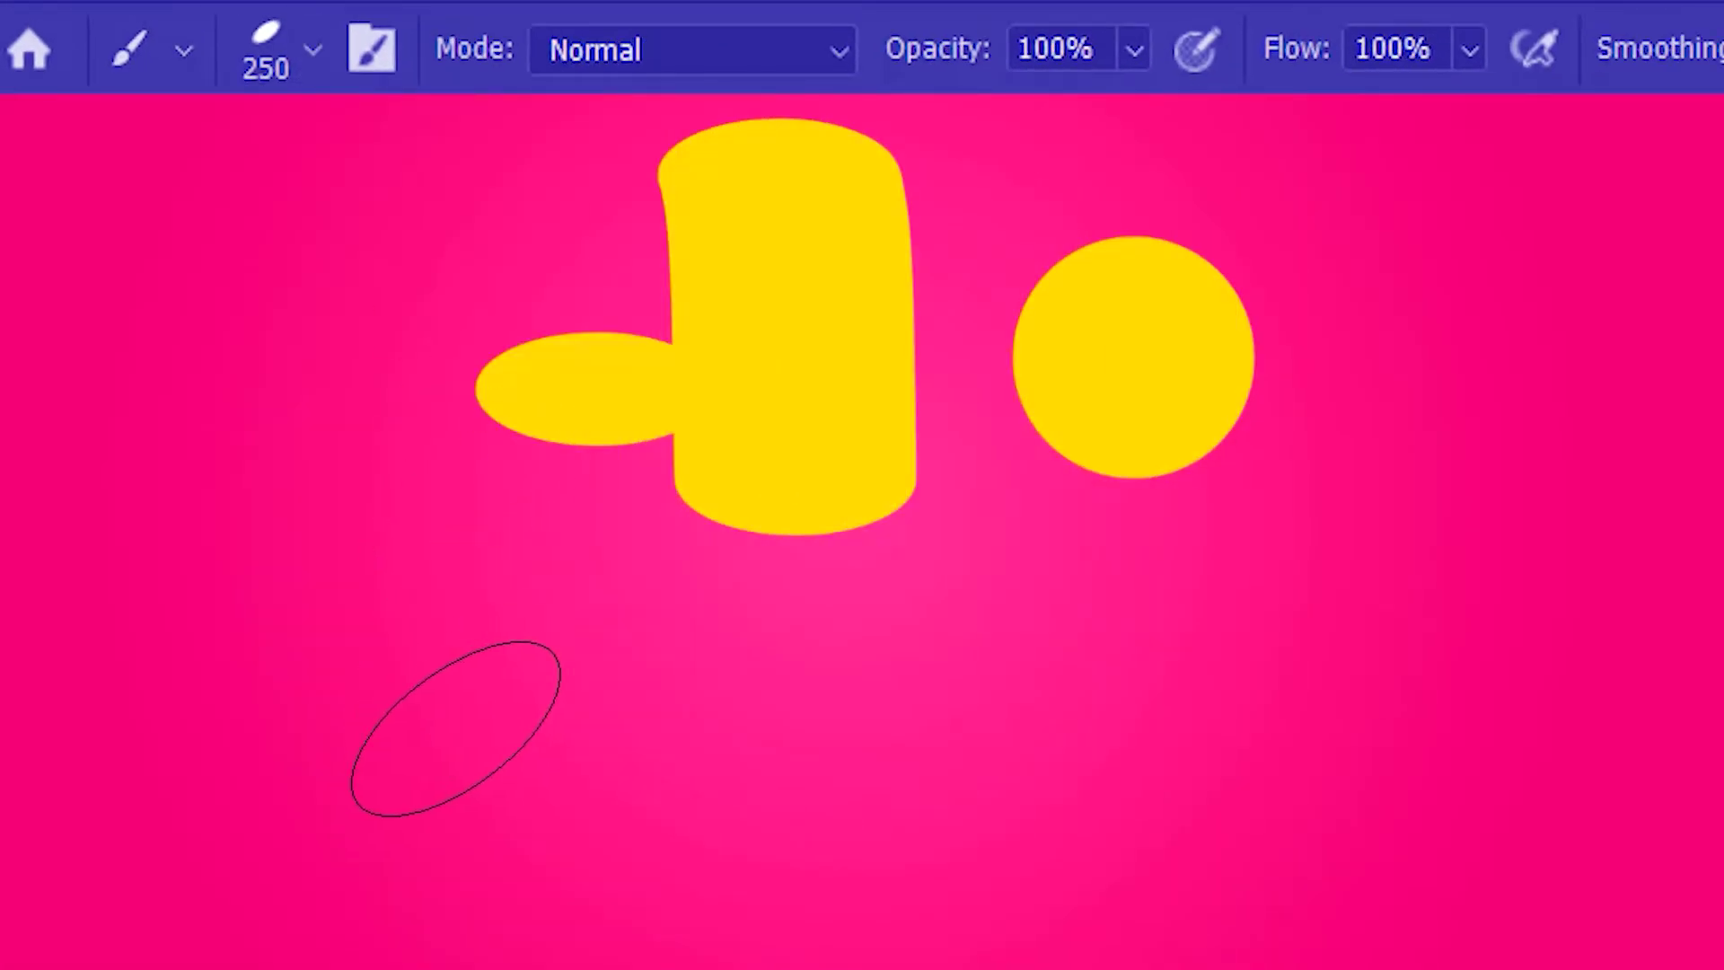
click(592, 711)
click(894, 700)
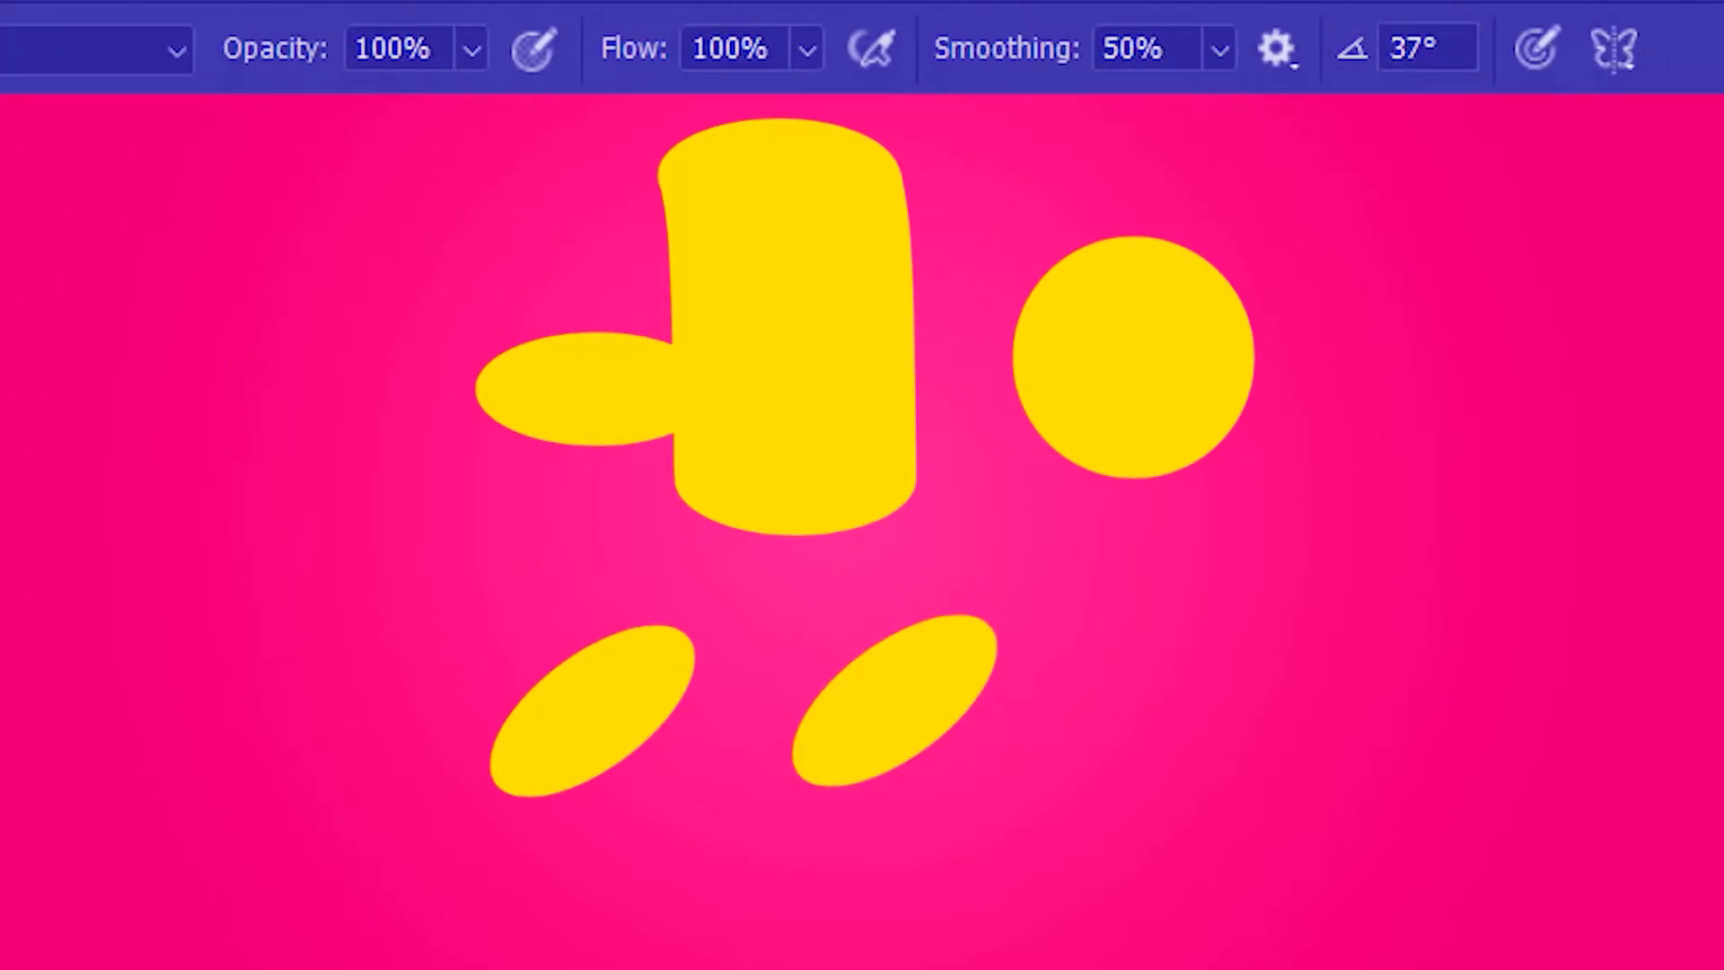
Set the brush angle to 0° and stamp two elliptical dabs to the right of the existing shapes.
click(1397, 41)
text(0)
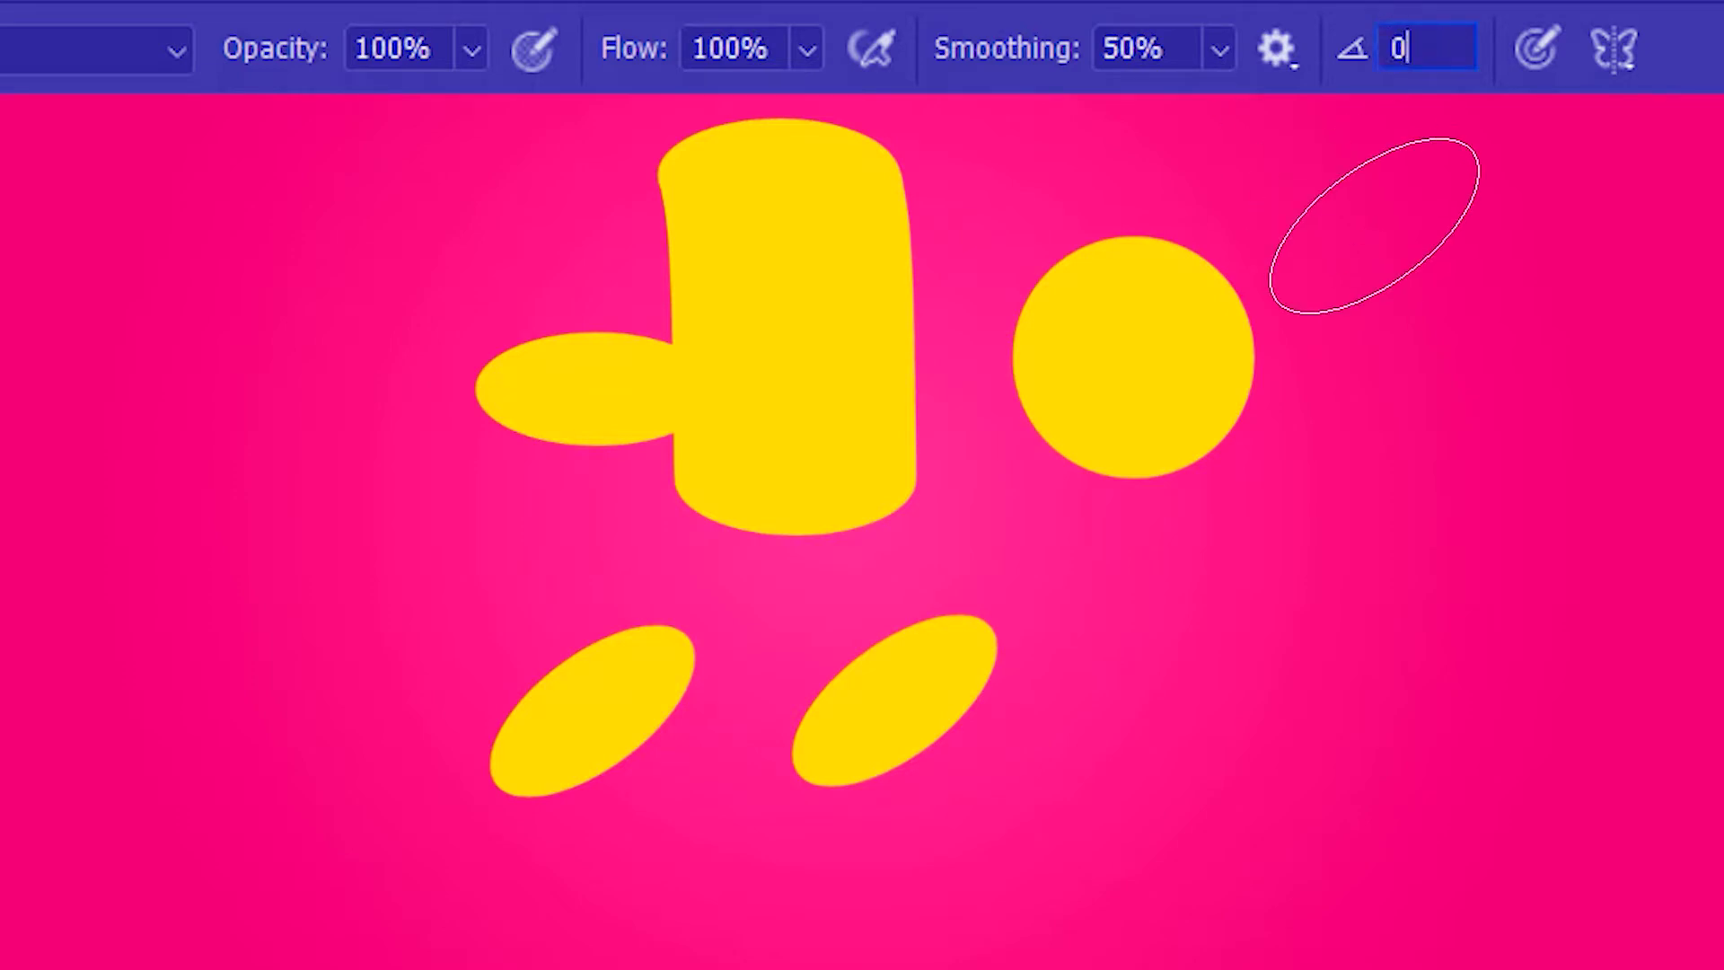
key(Return)
click(1374, 226)
click(1431, 554)
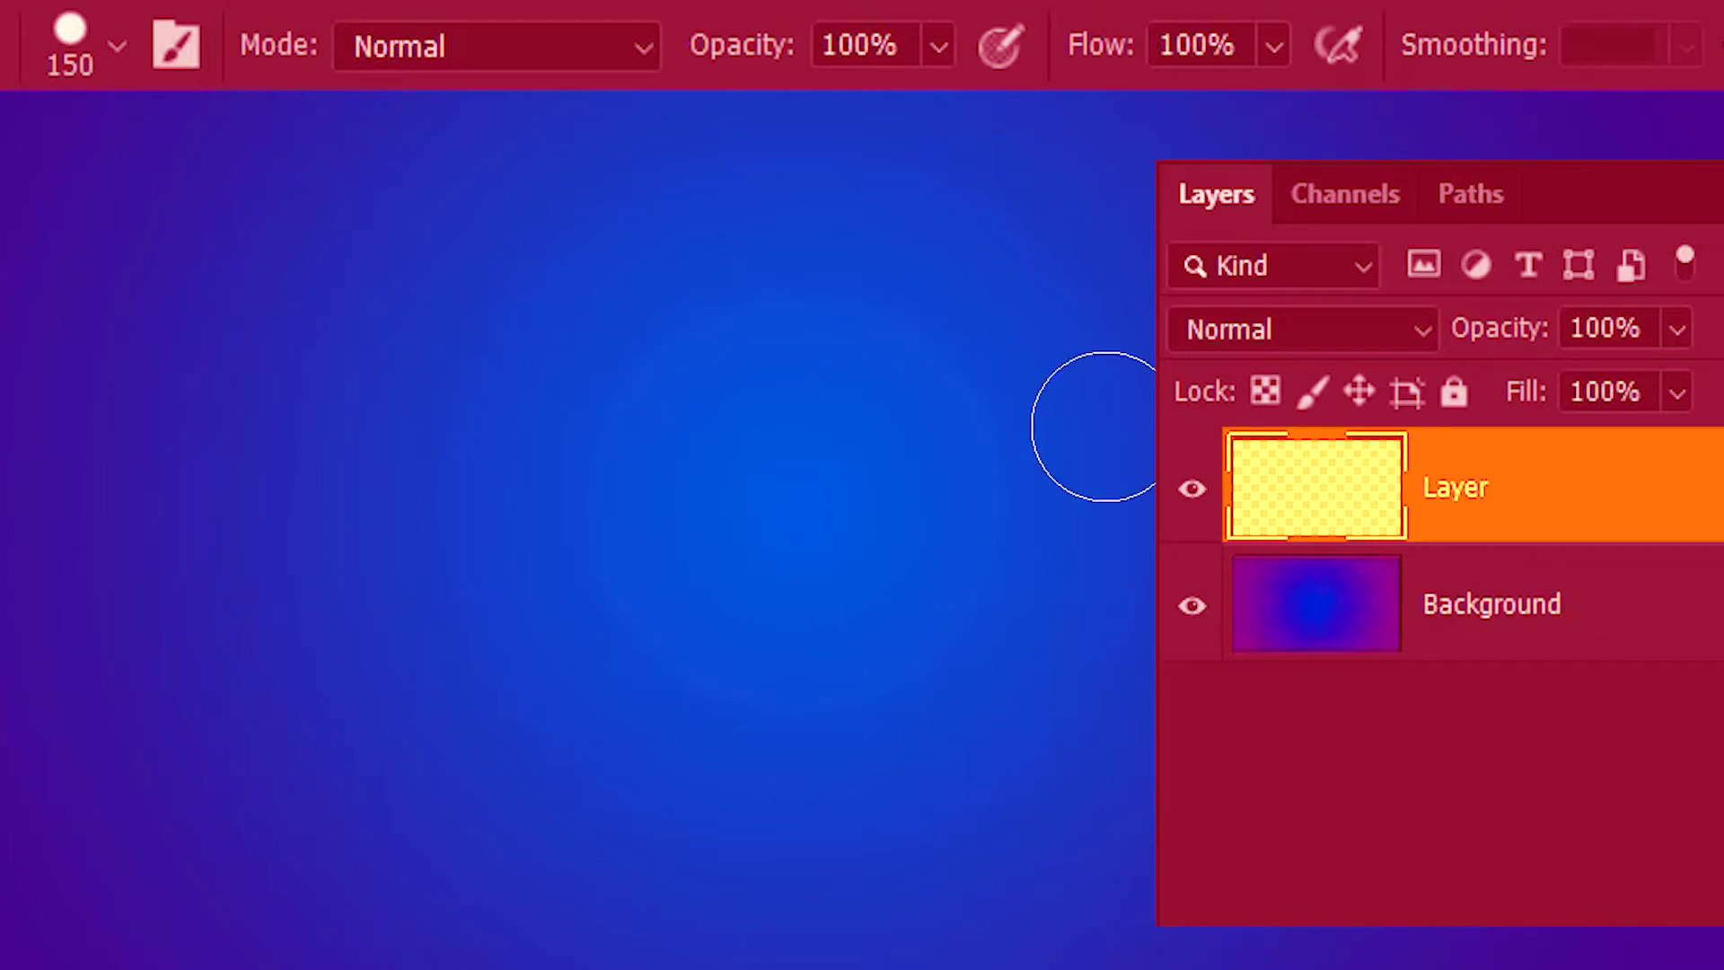
Paint a solid red rounded blob at the canvas centre on the empty layer above Background with the 150 px brush.
mouse_move(759, 372)
mouse_down()
mouse_move(596, 424)
mouse_move(654, 618)
mouse_move(856, 450)
mouse_move(661, 540)
mouse_move(691, 417)
mouse_move(783, 519)
mouse_move(786, 481)
mouse_move(855, 431)
mouse_move(745, 399)
mouse_move(800, 553)
mouse_up()
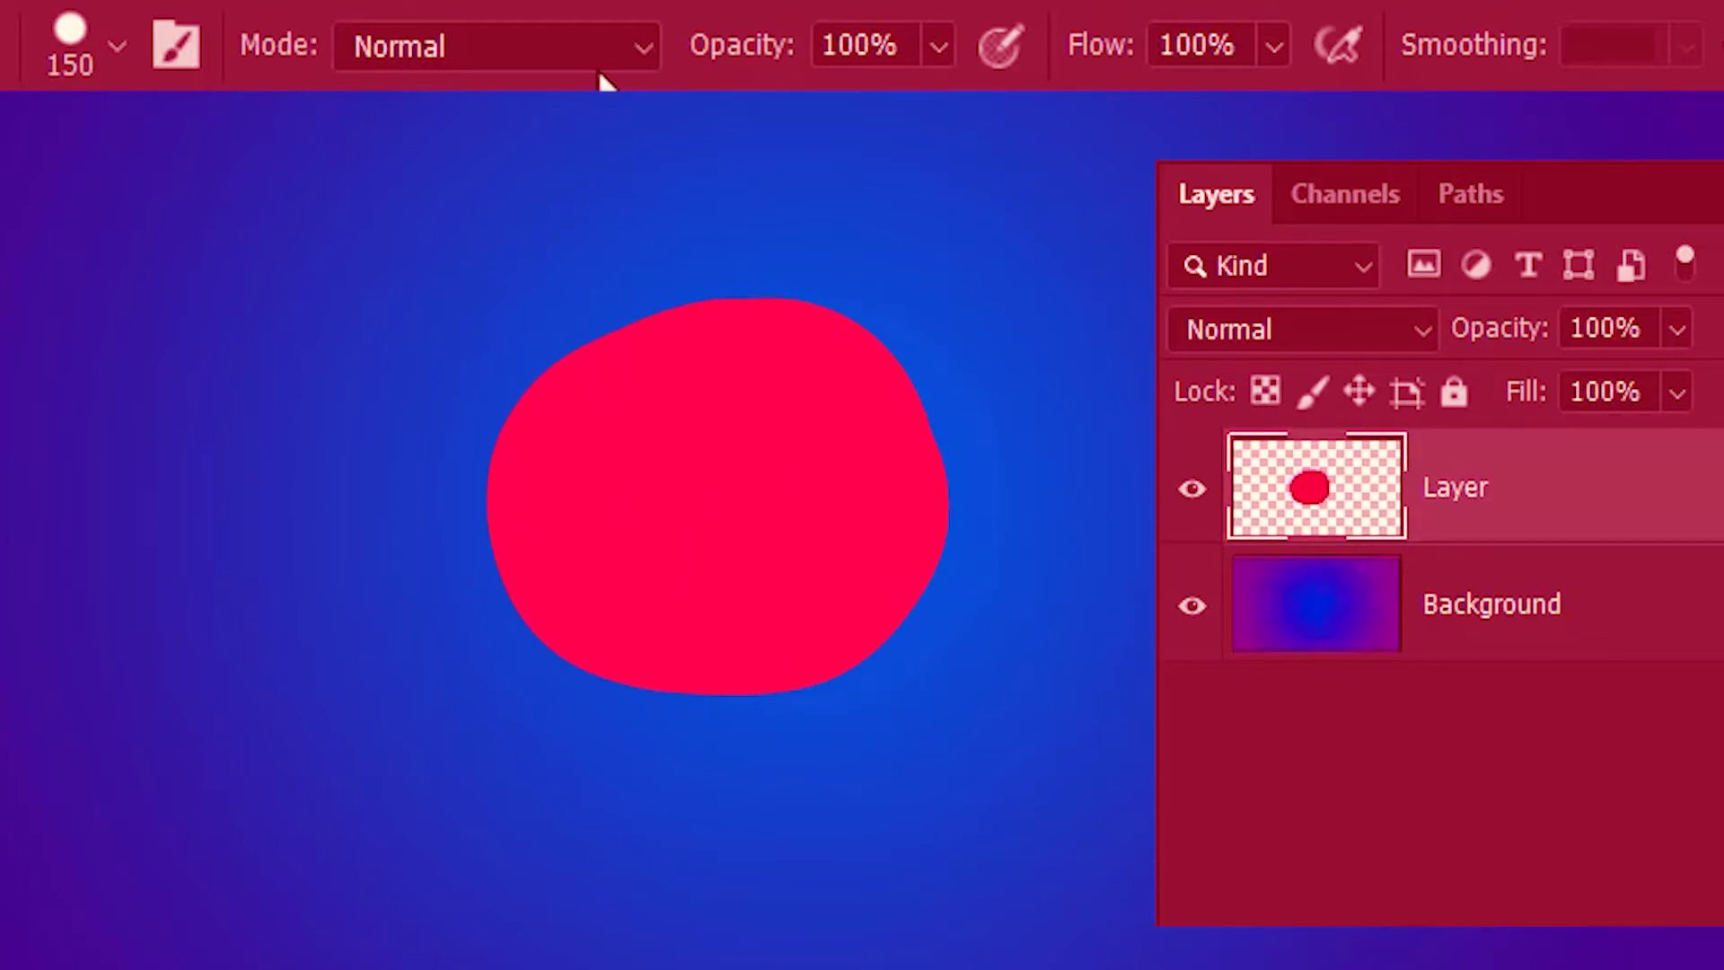
Set the brush blending mode to Screen and paint along the upper-right side of the red blob on the layer.
click(616, 49)
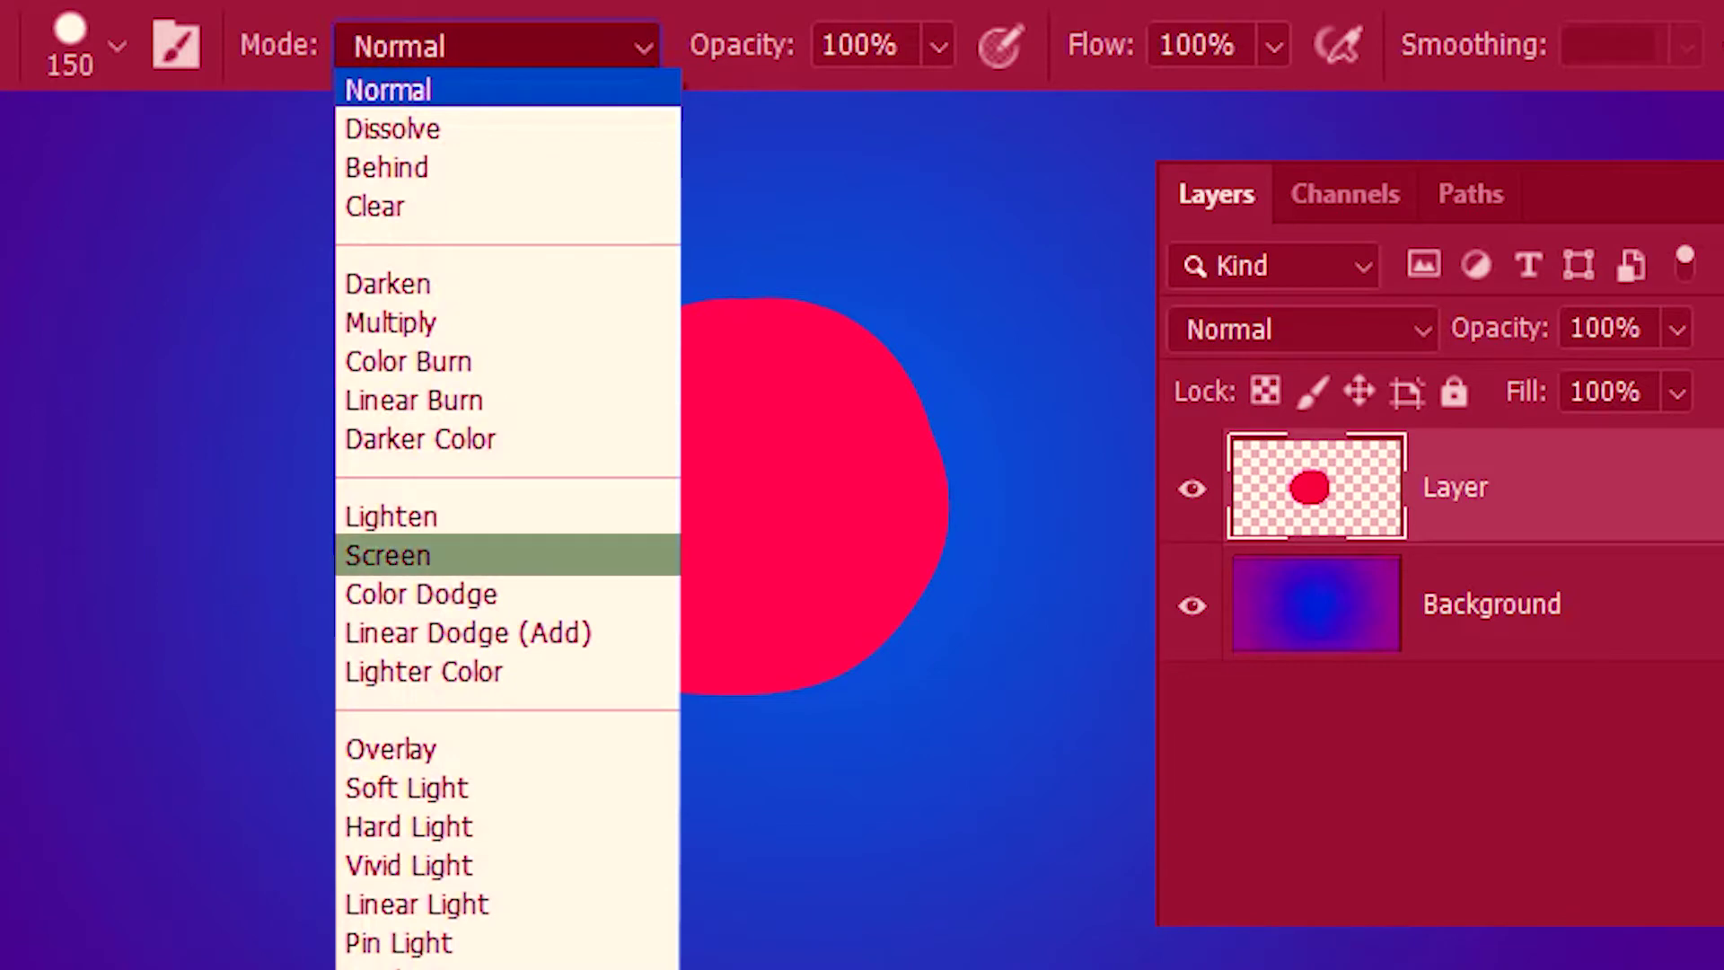
click(627, 555)
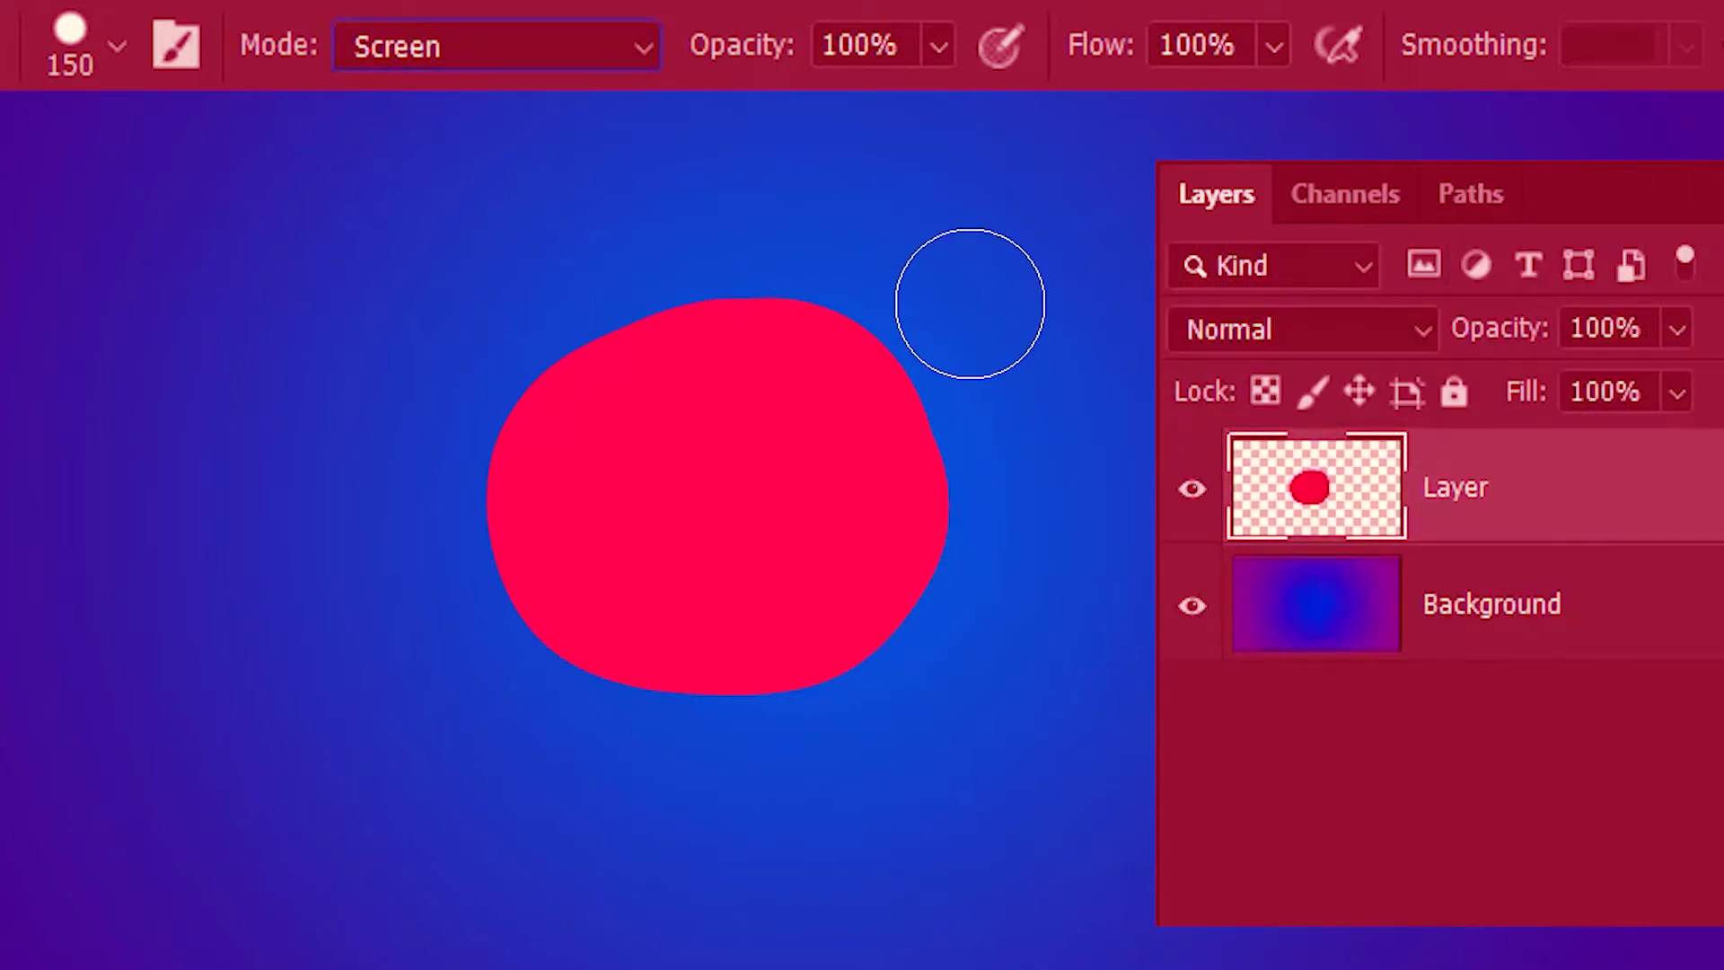
mouse_move(970, 257)
mouse_down()
mouse_move(1003, 540)
mouse_move(832, 325)
mouse_move(965, 303)
mouse_move(924, 392)
mouse_move(910, 374)
mouse_move(859, 376)
mouse_move(862, 355)
mouse_move(861, 612)
mouse_move(1090, 475)
mouse_up()
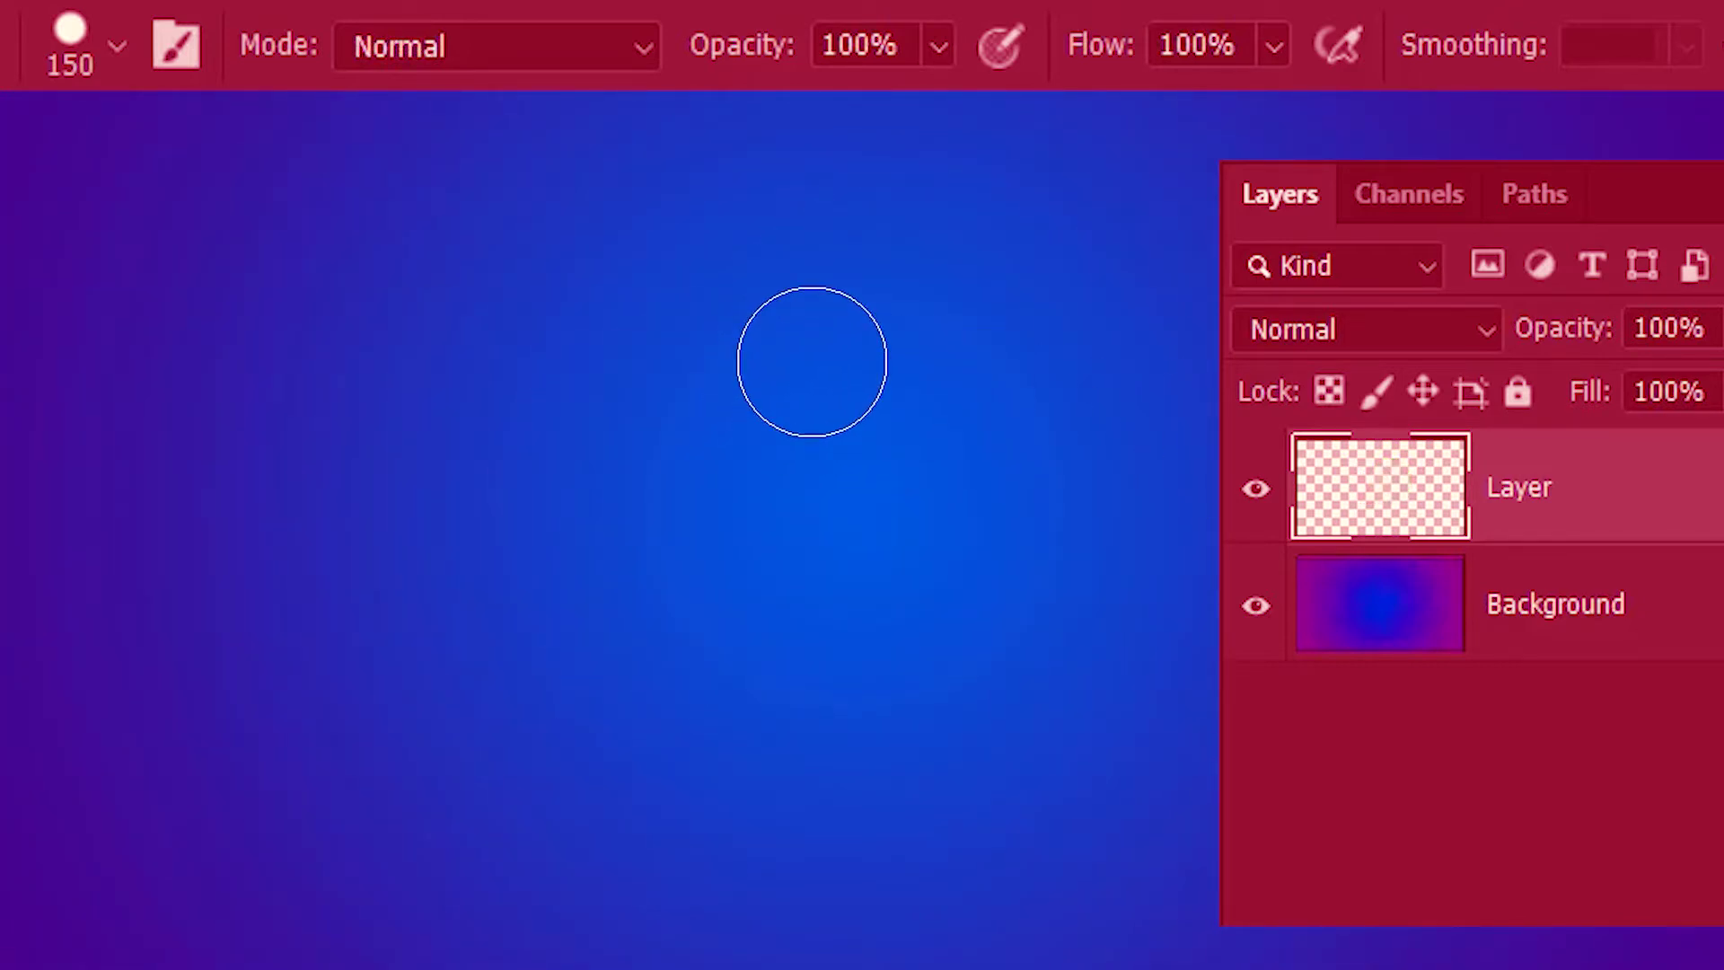
Paint a yellow rounded blob in Normal mode on the empty layer, and paint red all around it in Behind mode.
mouse_move(812, 361)
mouse_down()
mouse_move(718, 381)
mouse_move(670, 559)
mouse_move(902, 558)
mouse_move(795, 345)
mouse_move(847, 536)
mouse_move(771, 411)
mouse_move(873, 445)
mouse_move(791, 516)
mouse_up()
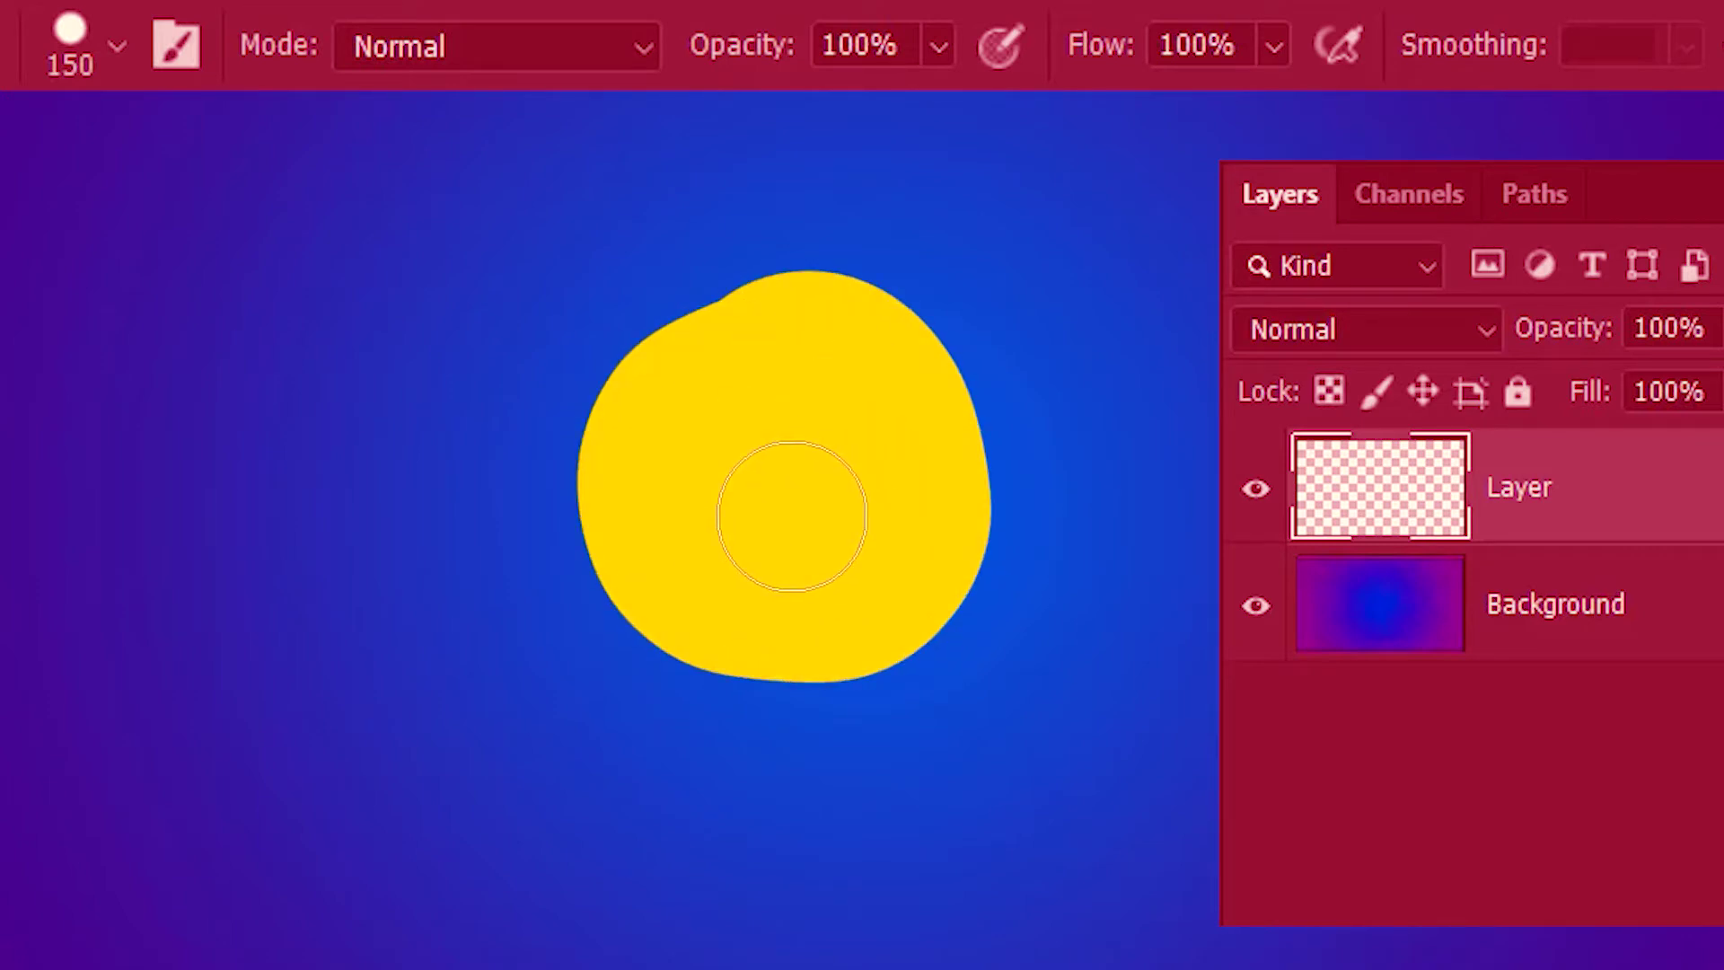
click(602, 49)
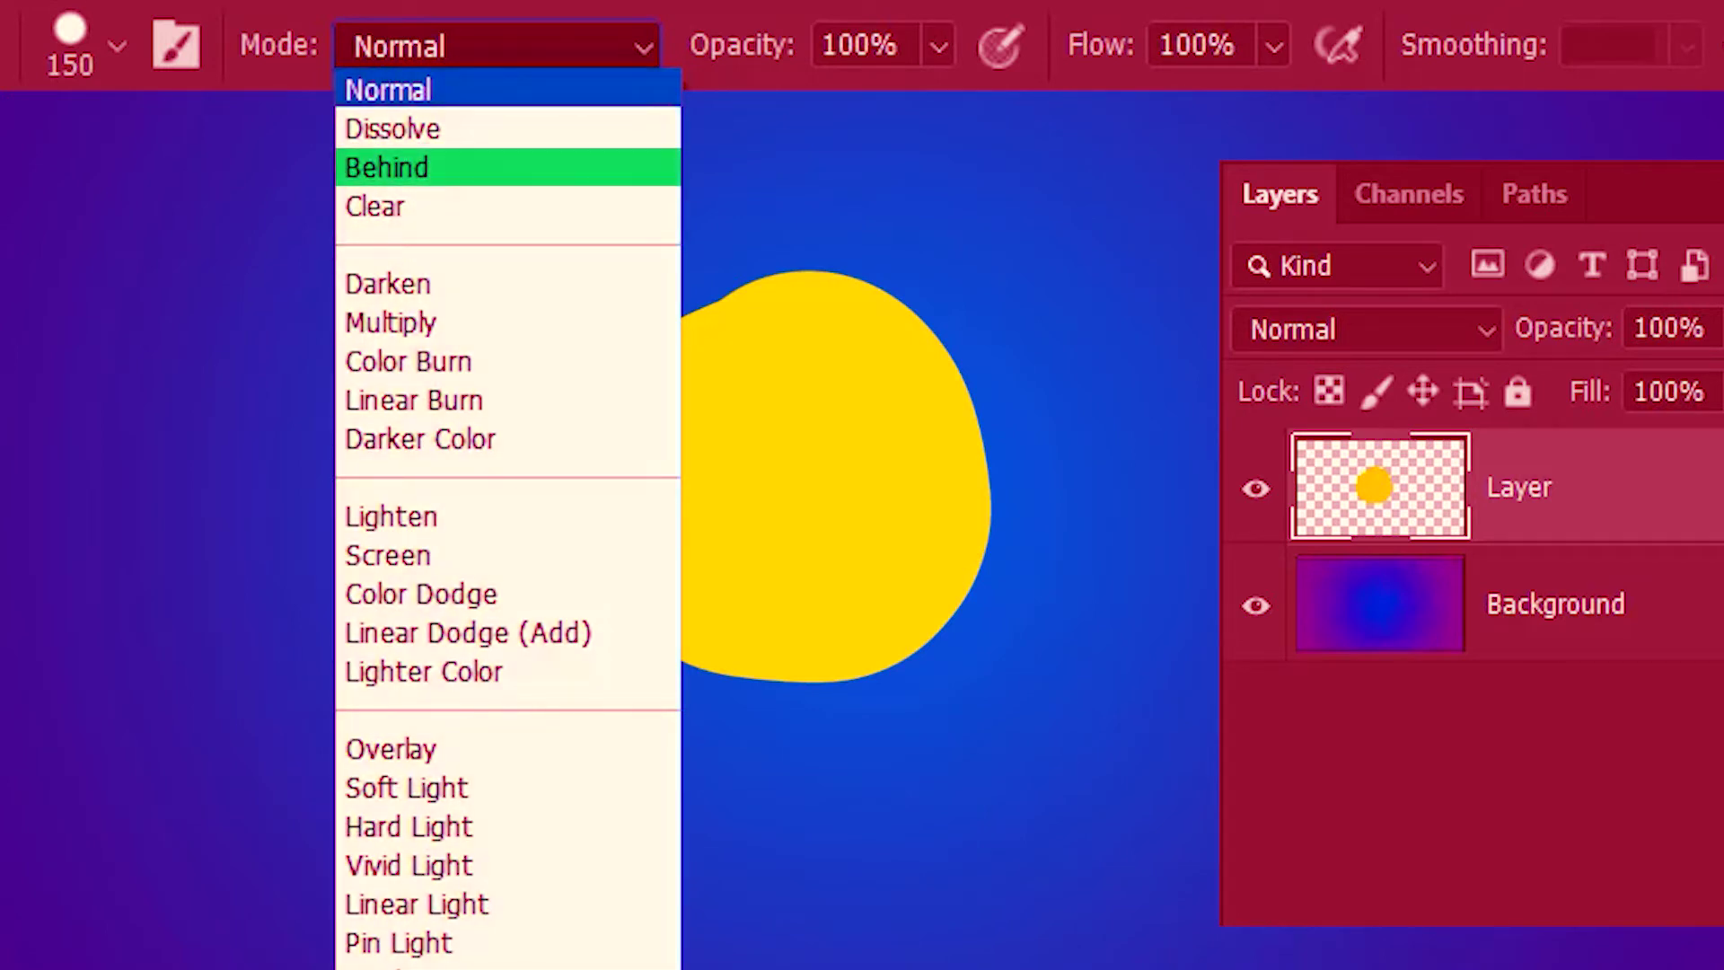
click(579, 173)
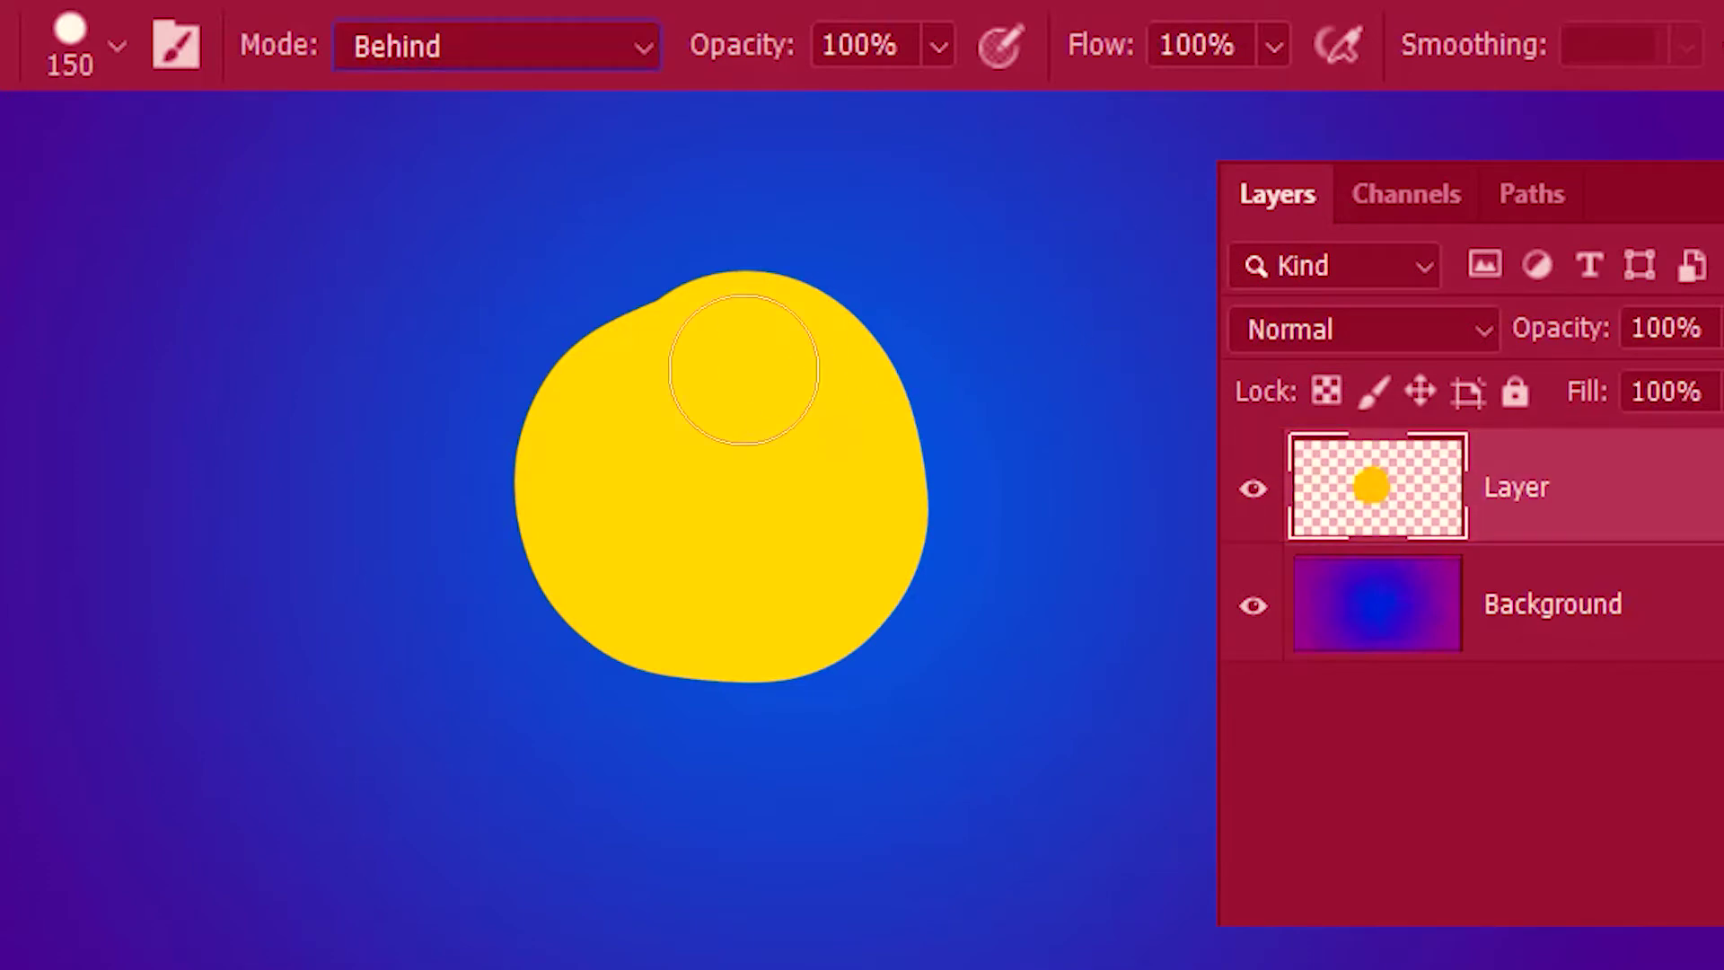
mouse_move(359, 579)
mouse_down()
mouse_move(905, 284)
mouse_move(609, 483)
mouse_move(719, 487)
mouse_move(707, 603)
mouse_move(1040, 485)
mouse_move(874, 322)
mouse_move(393, 491)
mouse_move(416, 416)
mouse_move(1016, 305)
mouse_move(1019, 559)
mouse_move(731, 730)
mouse_move(565, 681)
mouse_move(616, 604)
mouse_up()
Set the brush mode to Clear and paint over the red and yellow shape to erase parts of it.
click(588, 49)
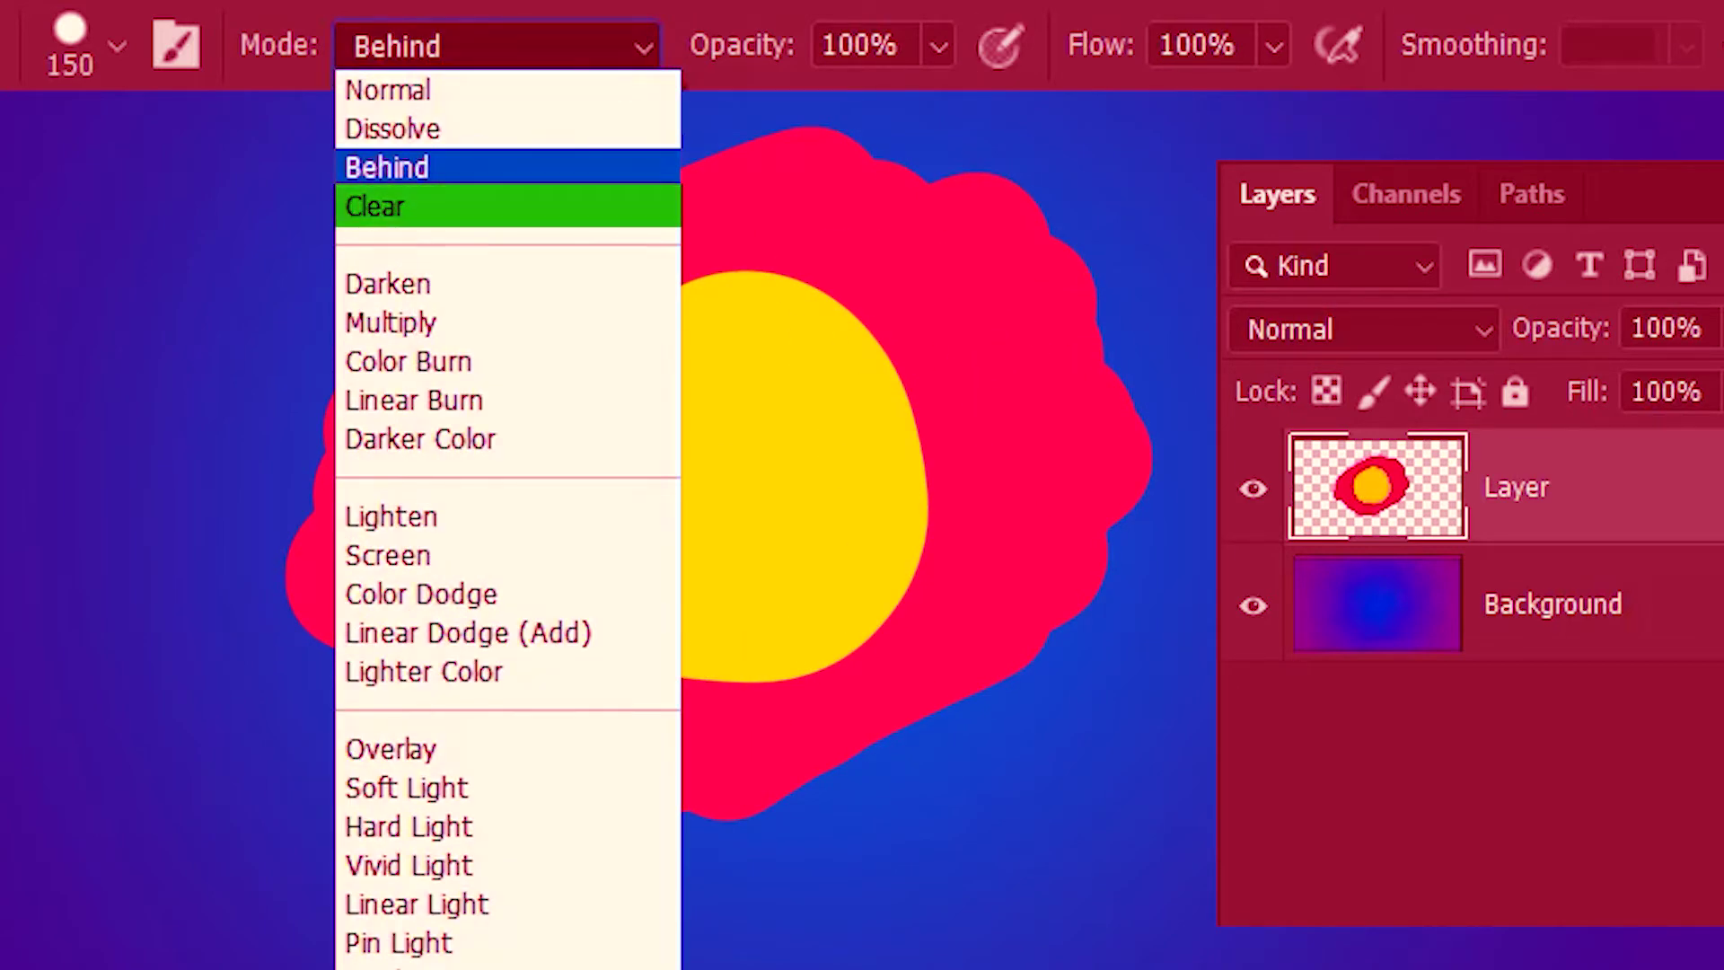
click(641, 212)
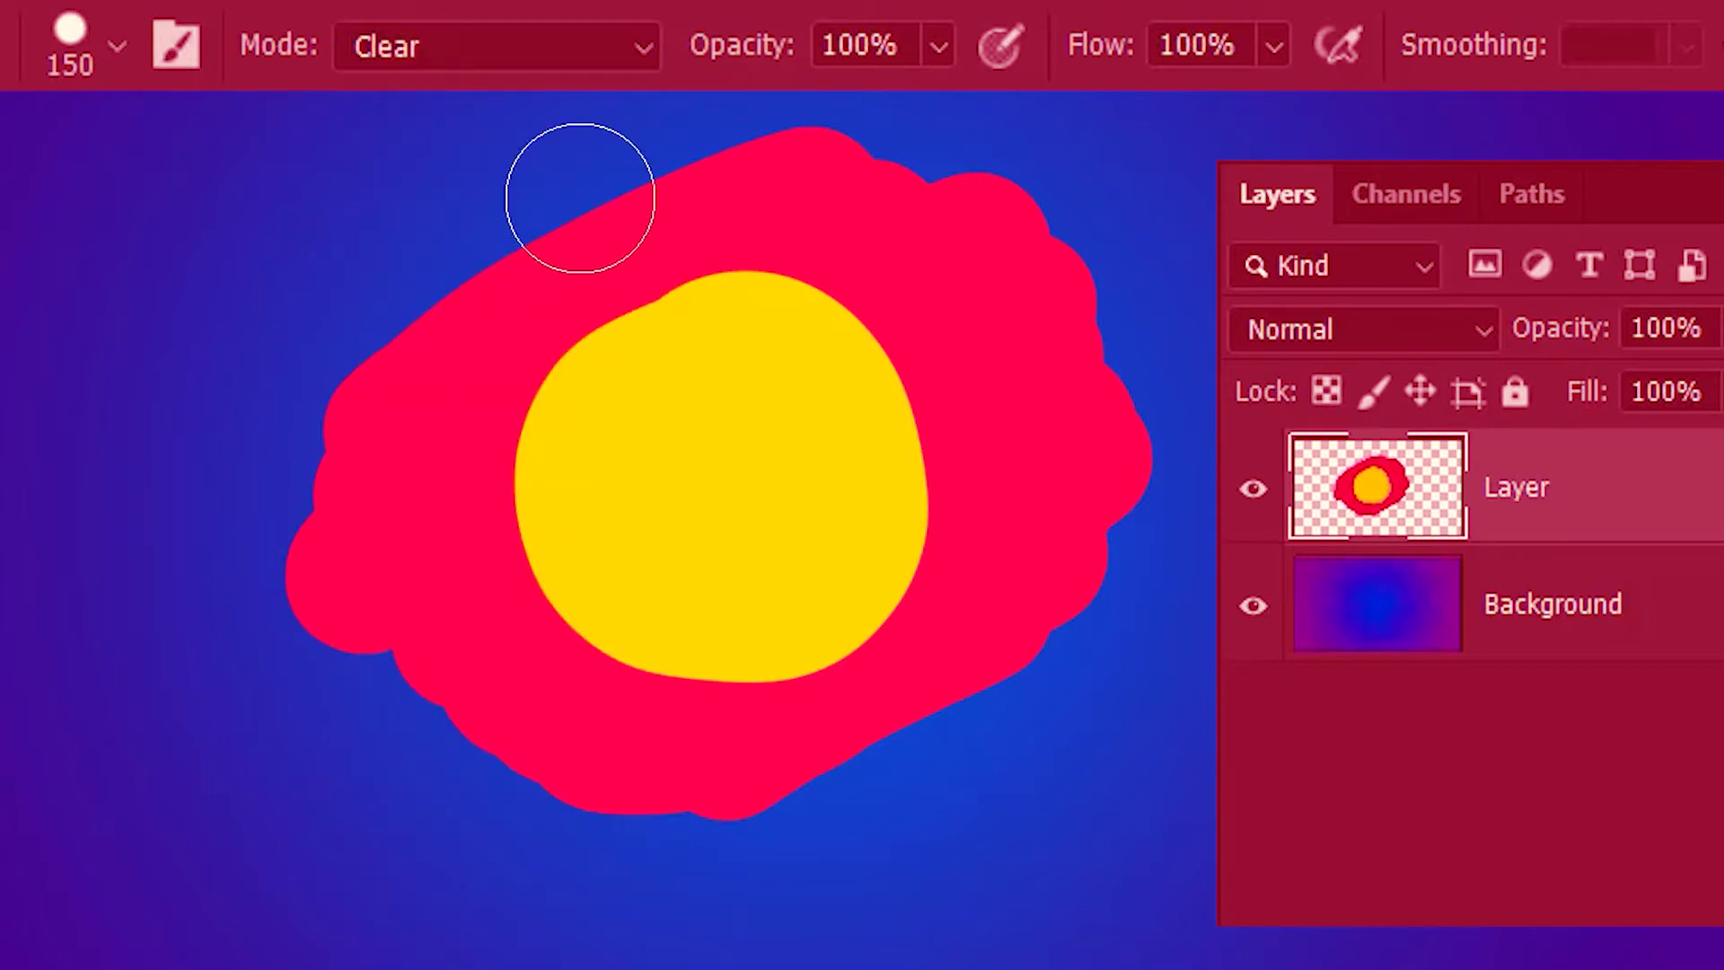
drag(962, 180, 500, 654)
mouse_move(1051, 332)
mouse_down()
mouse_move(671, 558)
mouse_move(1069, 365)
mouse_move(984, 394)
mouse_up()
mouse_move(611, 596)
mouse_down()
mouse_move(781, 347)
mouse_move(395, 620)
mouse_up()
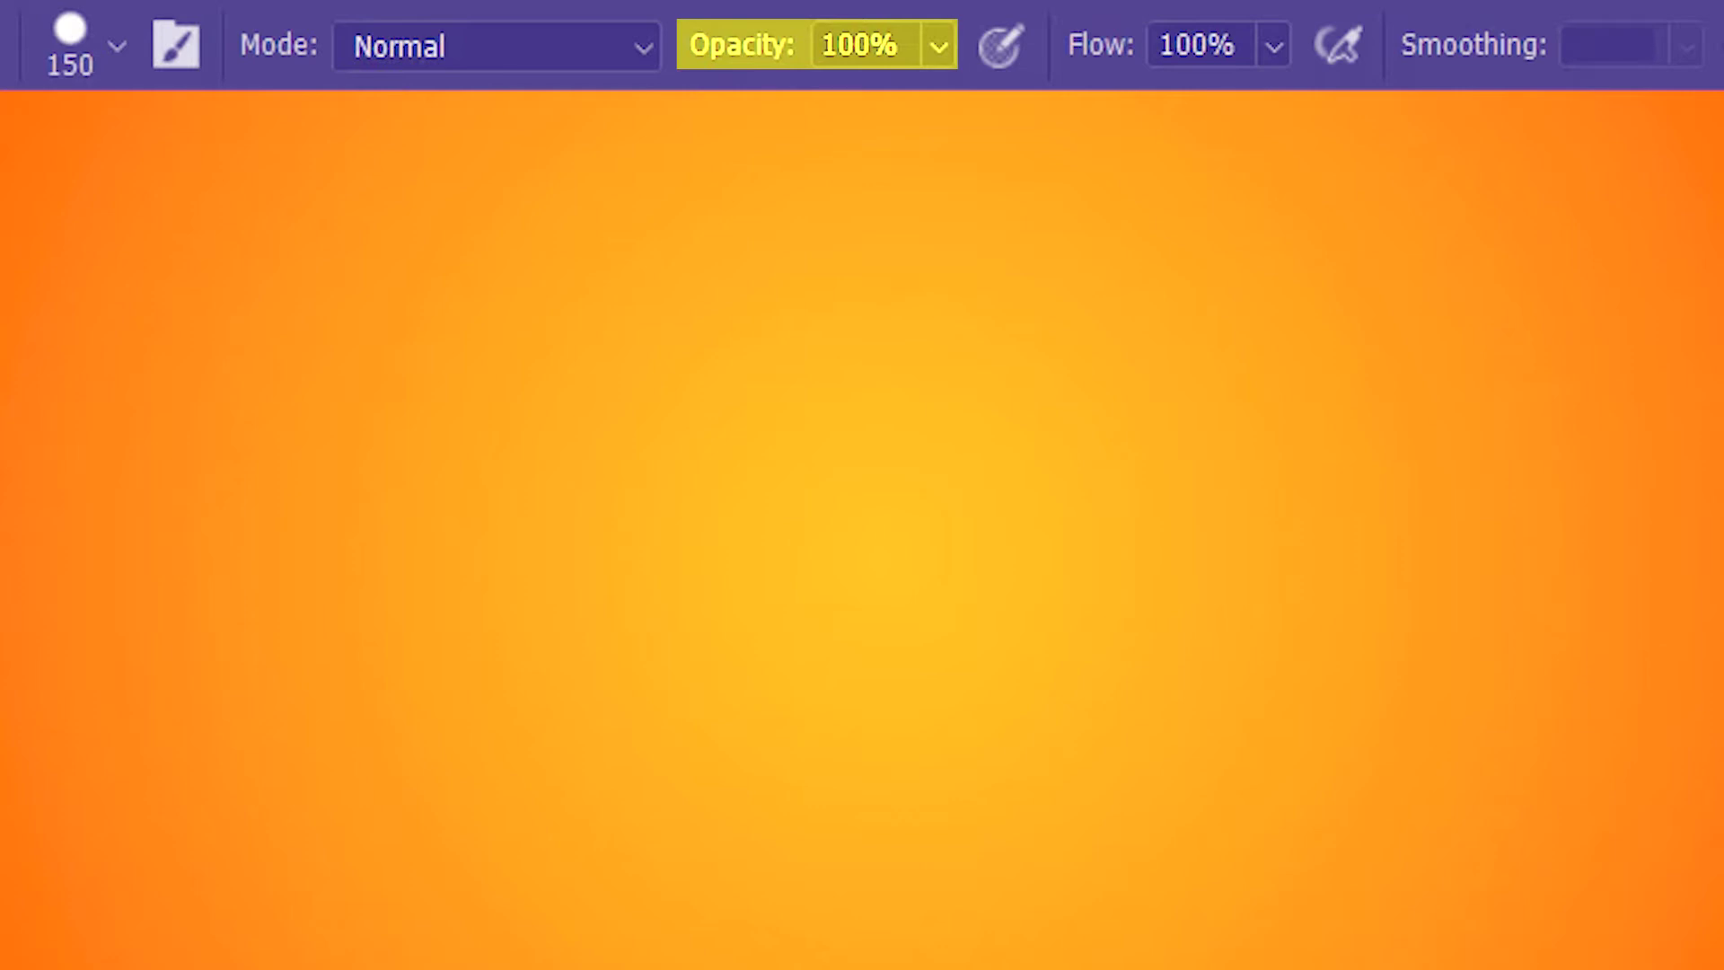
Paint a horizontal blue stroke at 100% opacity and a second one below it at 47% opacity.
drag(488, 296, 1289, 311)
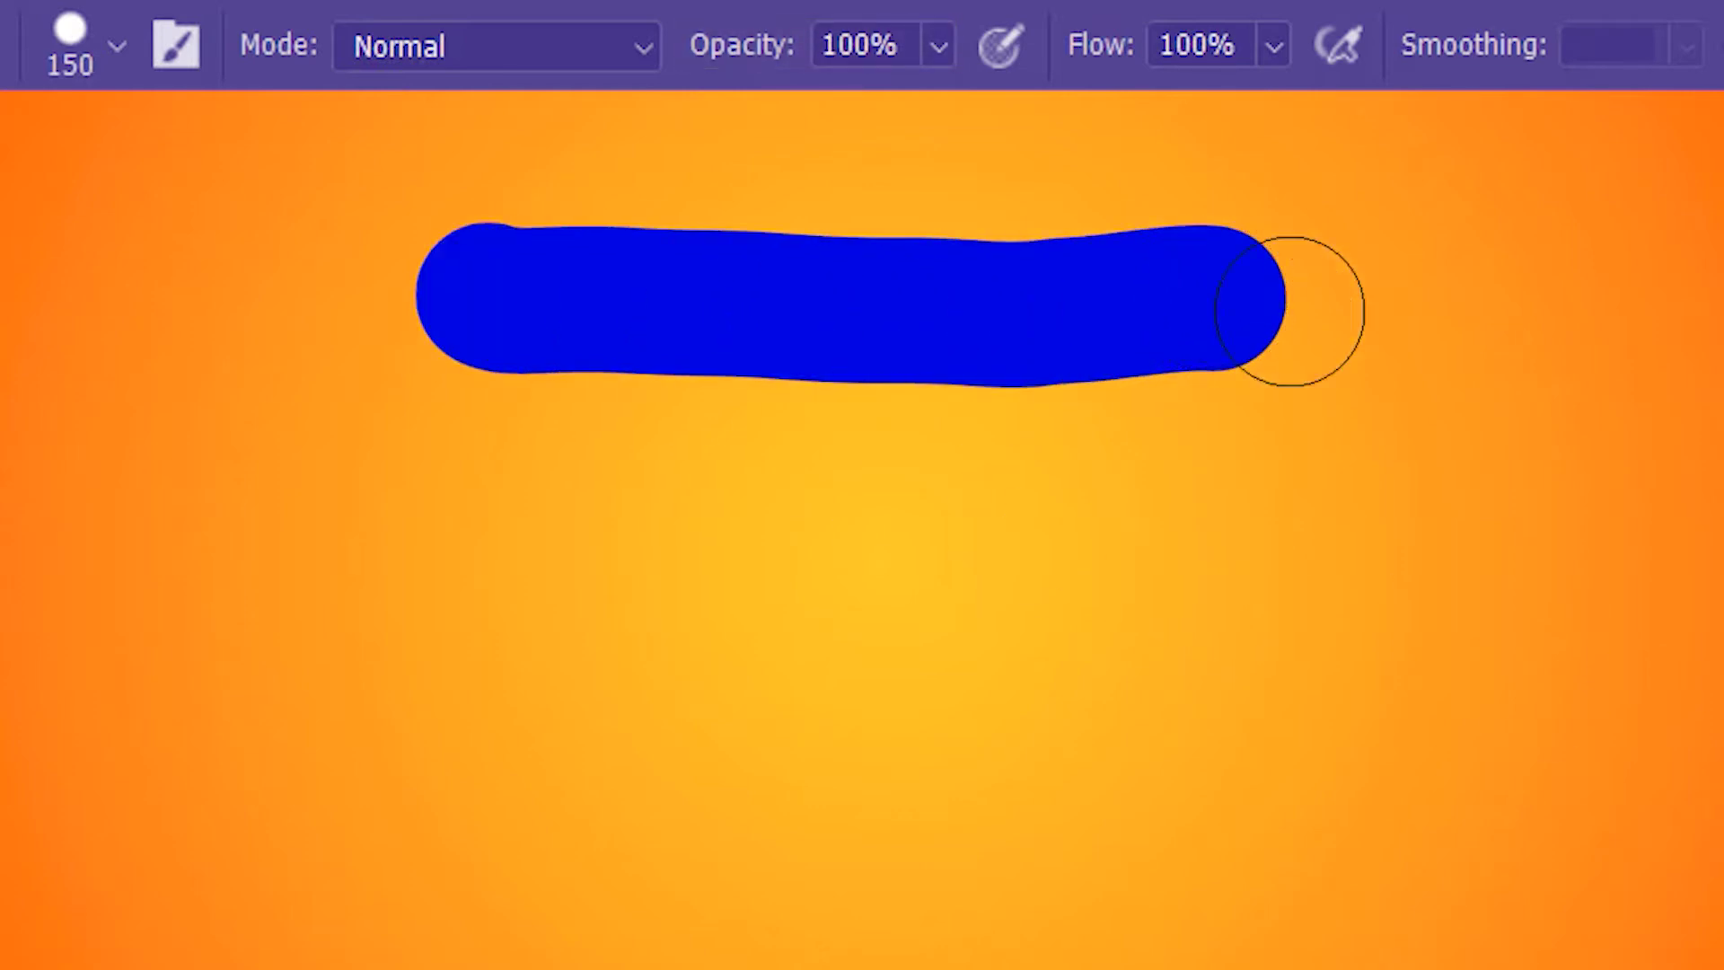
click(938, 50)
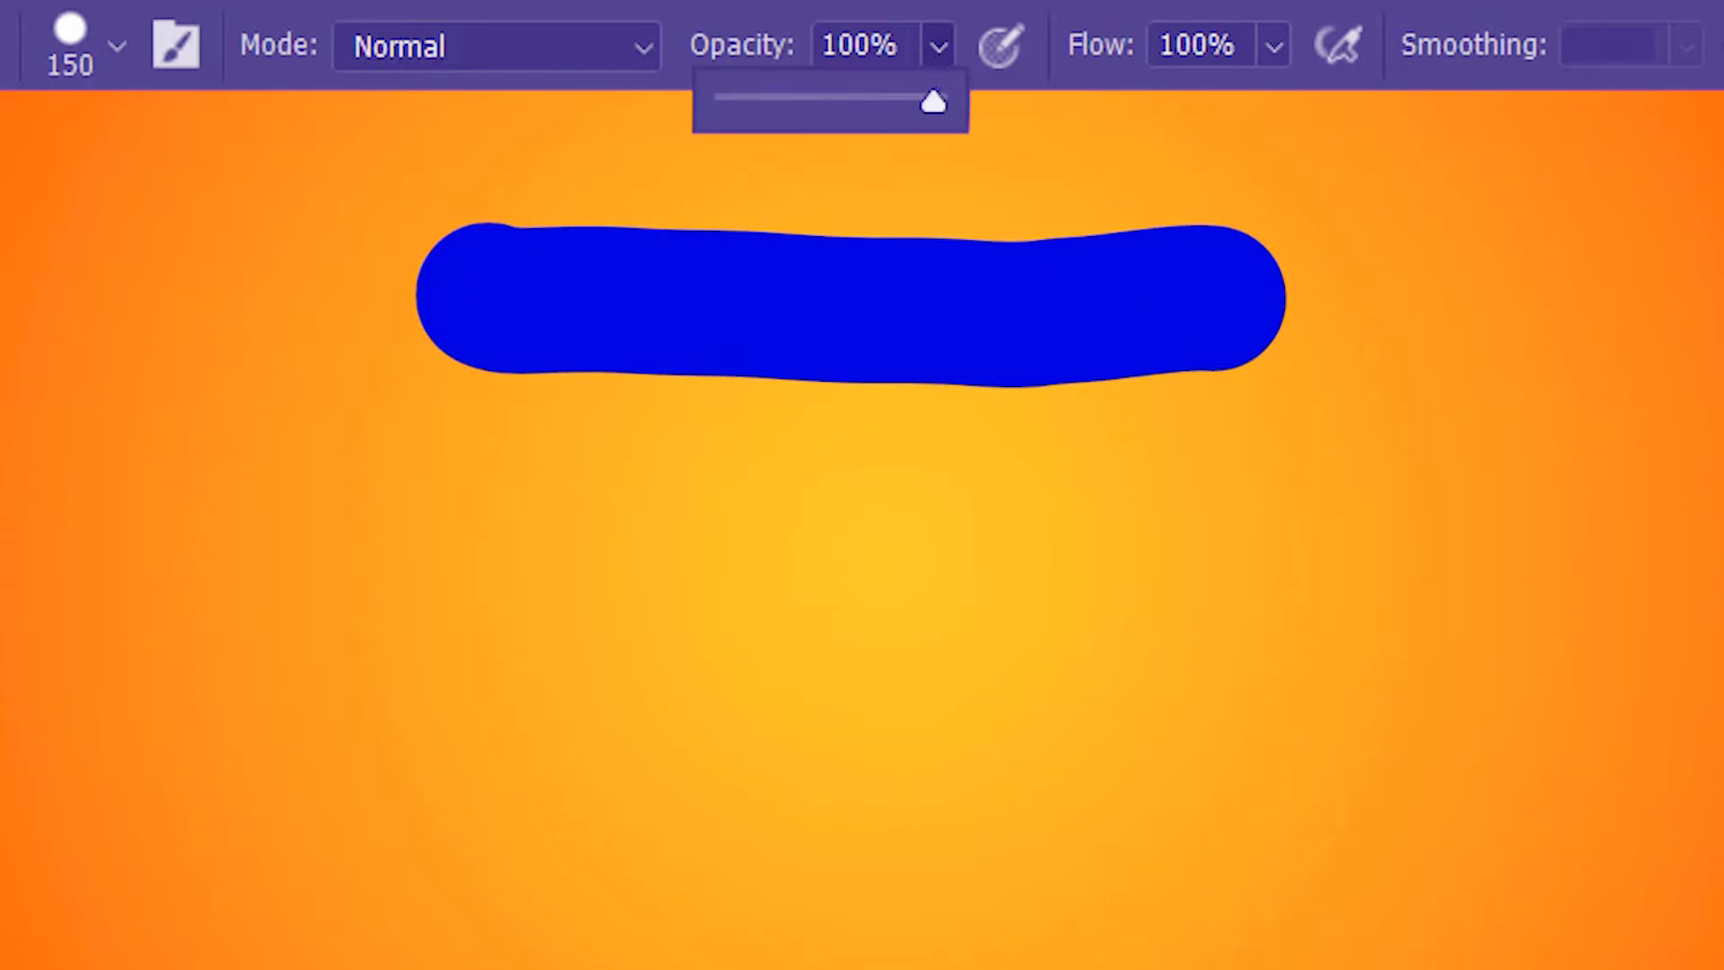
click(823, 106)
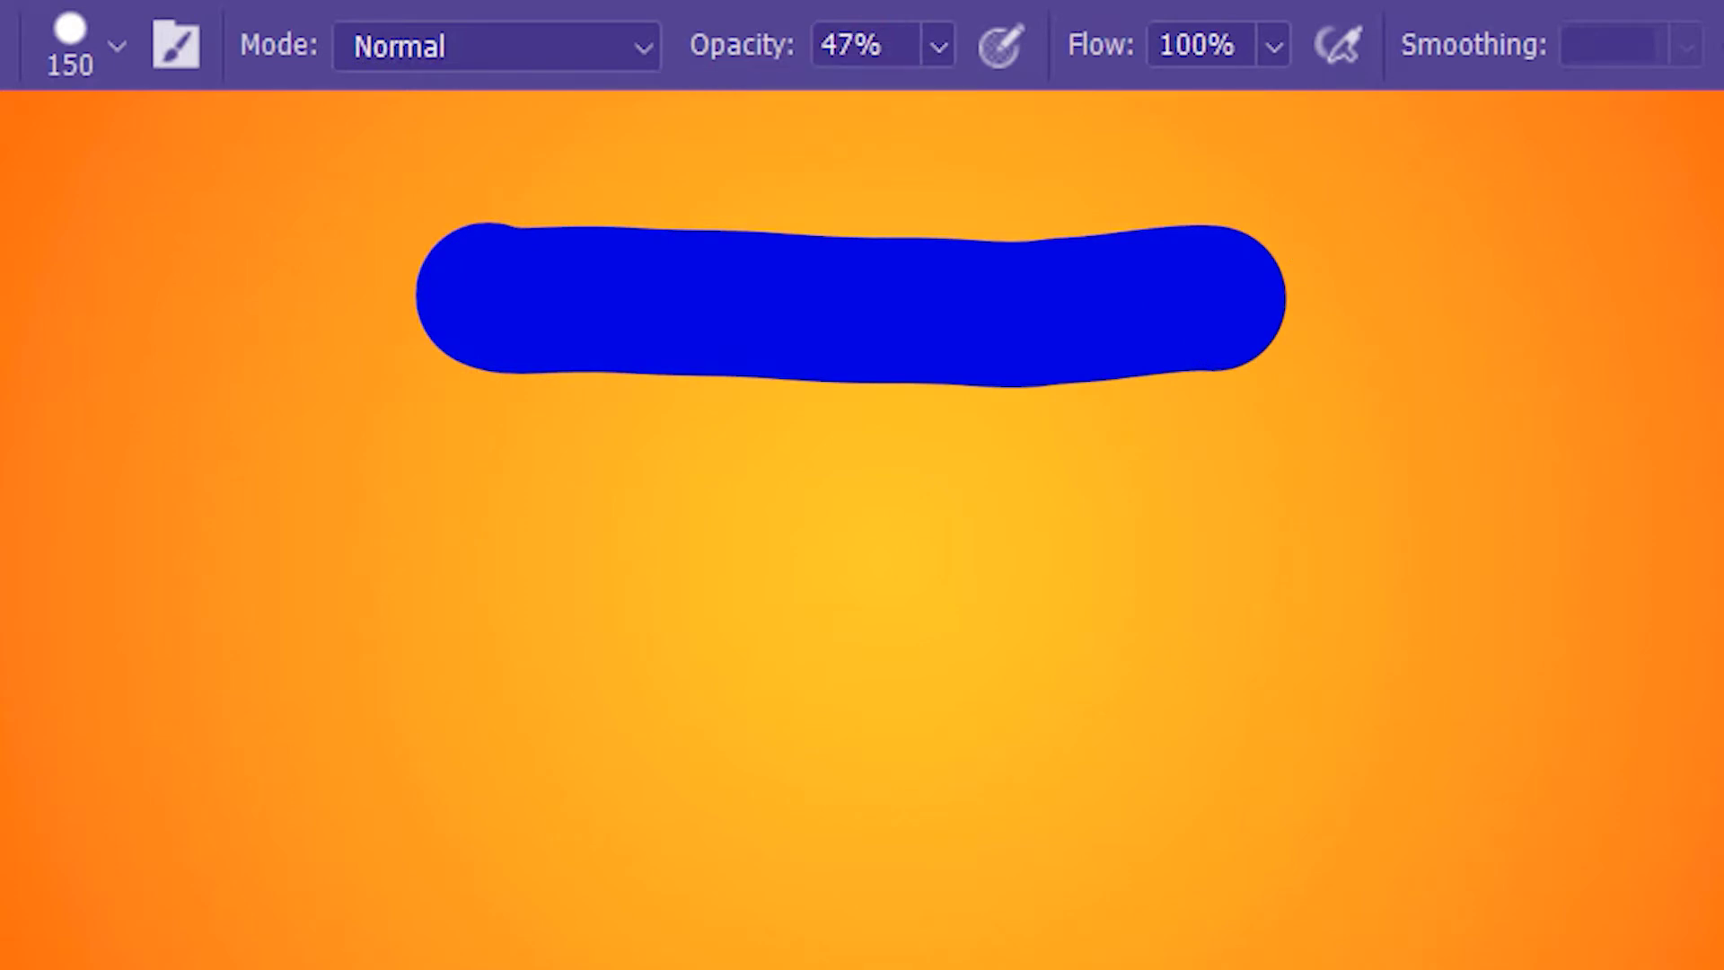
mouse_move(496, 636)
mouse_down()
mouse_move(1146, 662)
mouse_move(1316, 606)
mouse_up()
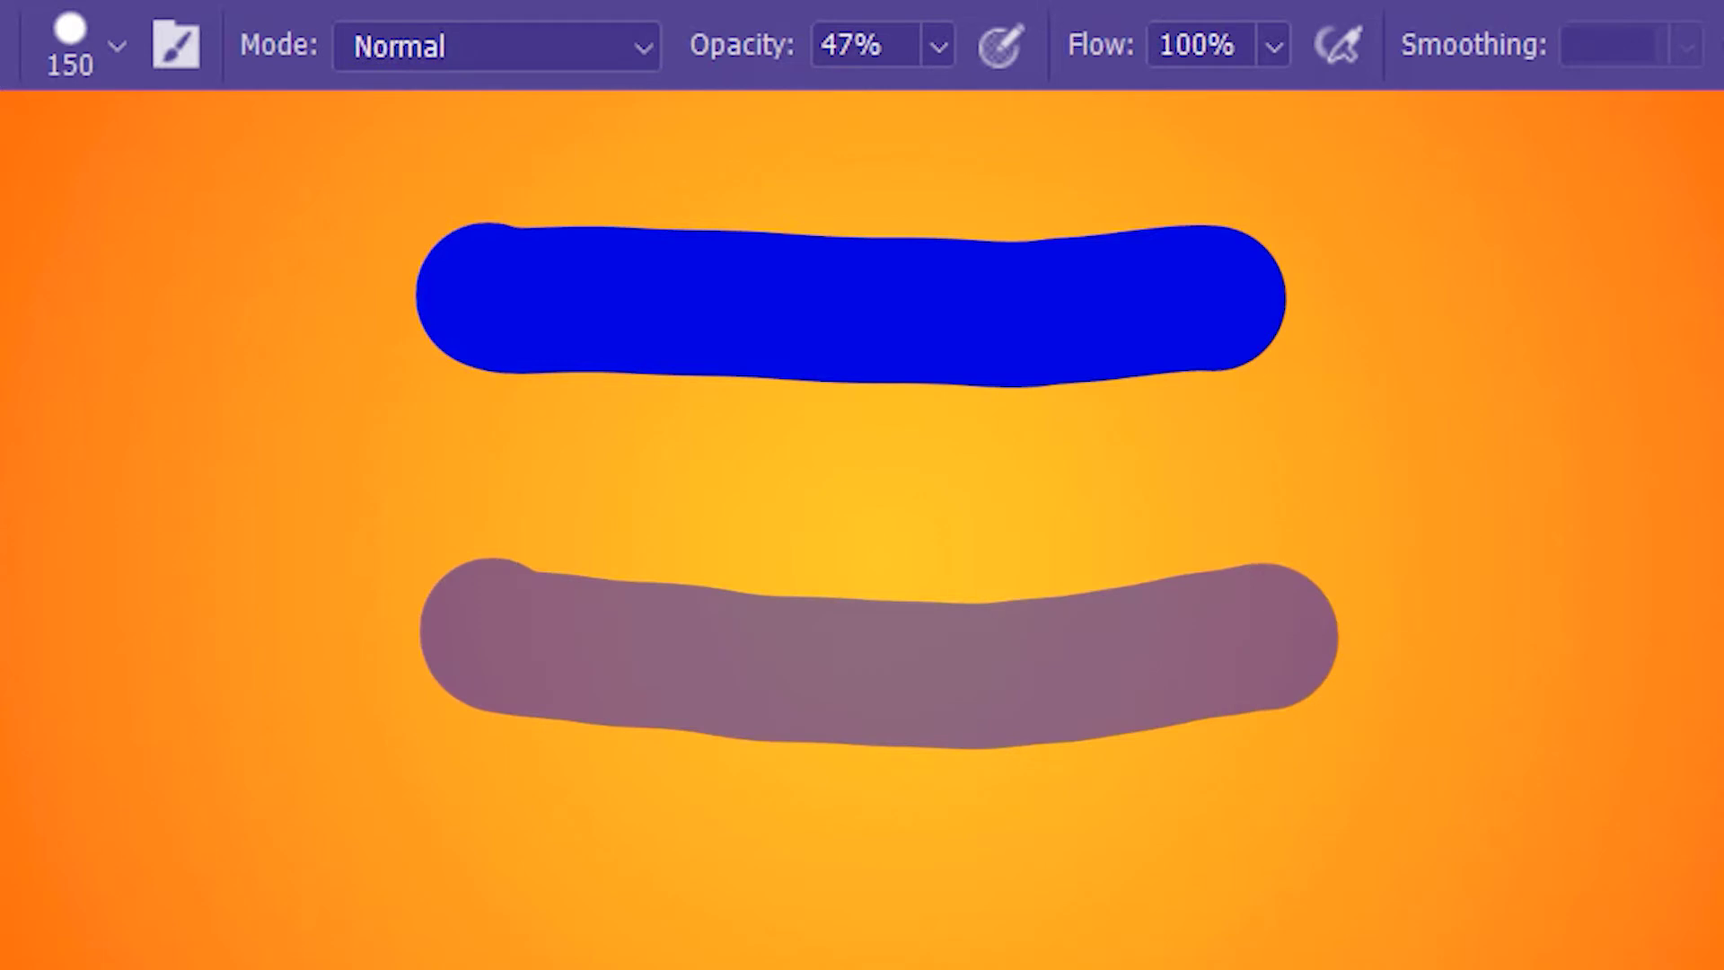
Paint three diagonal blue strokes at 47% opacity that cross the lower translucent stroke and each other.
drag(654, 681, 1064, 588)
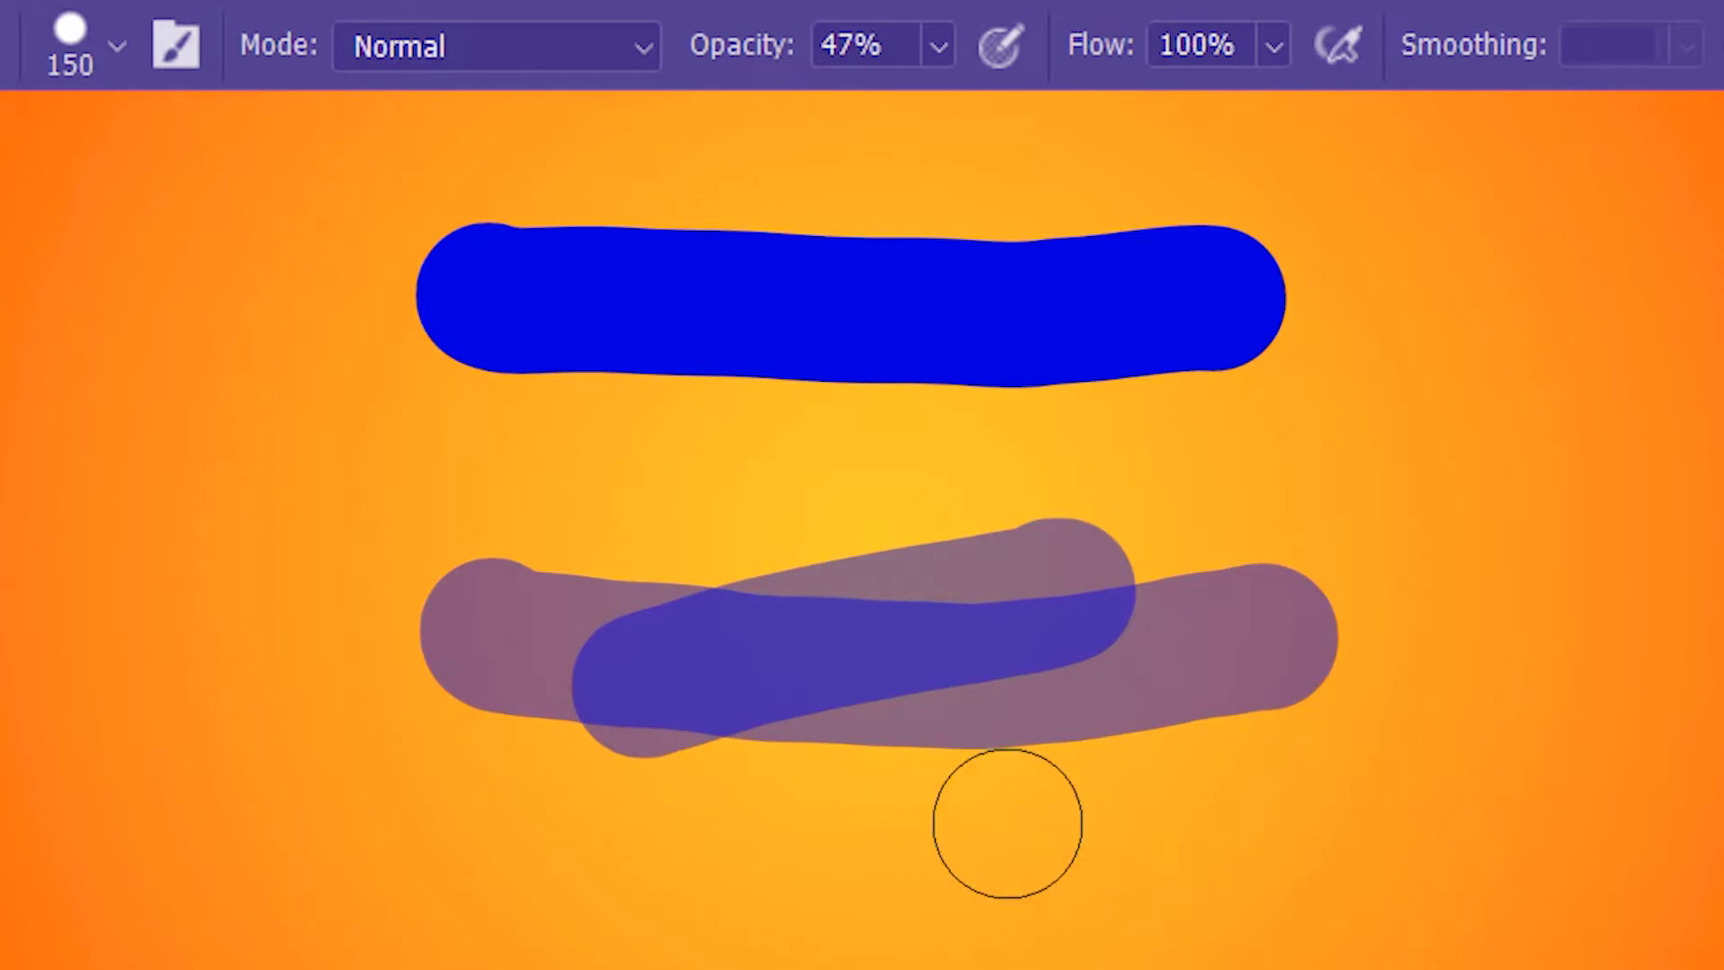
drag(697, 527, 1181, 833)
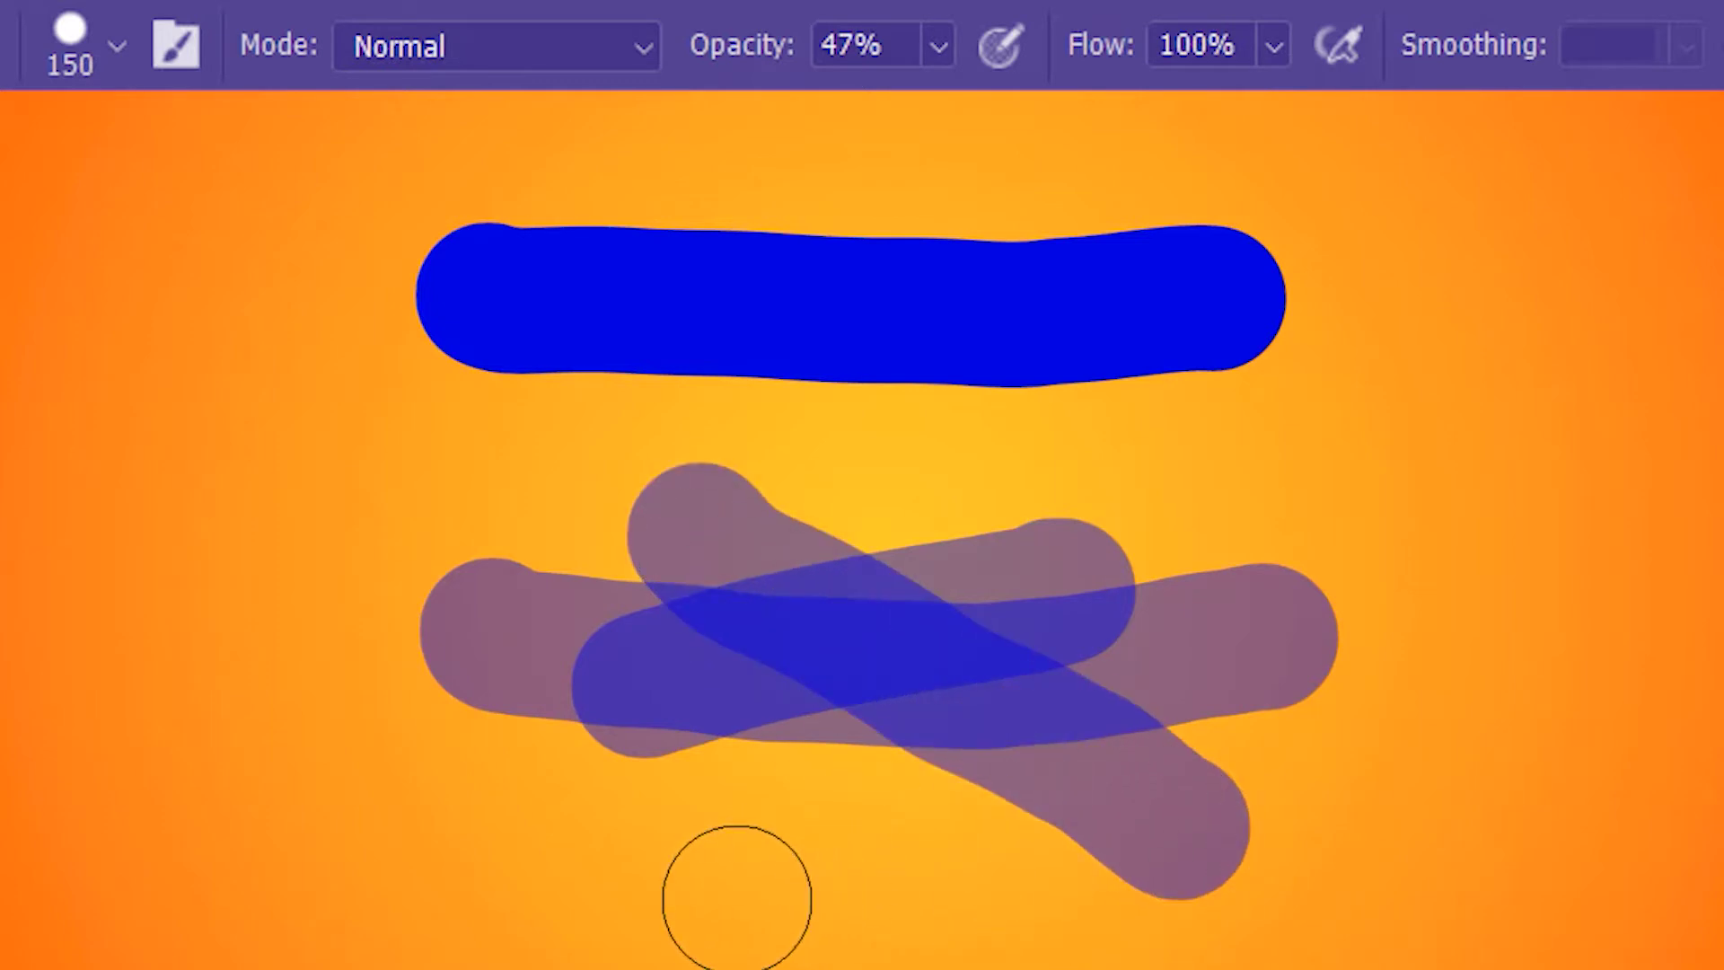
drag(732, 900, 979, 480)
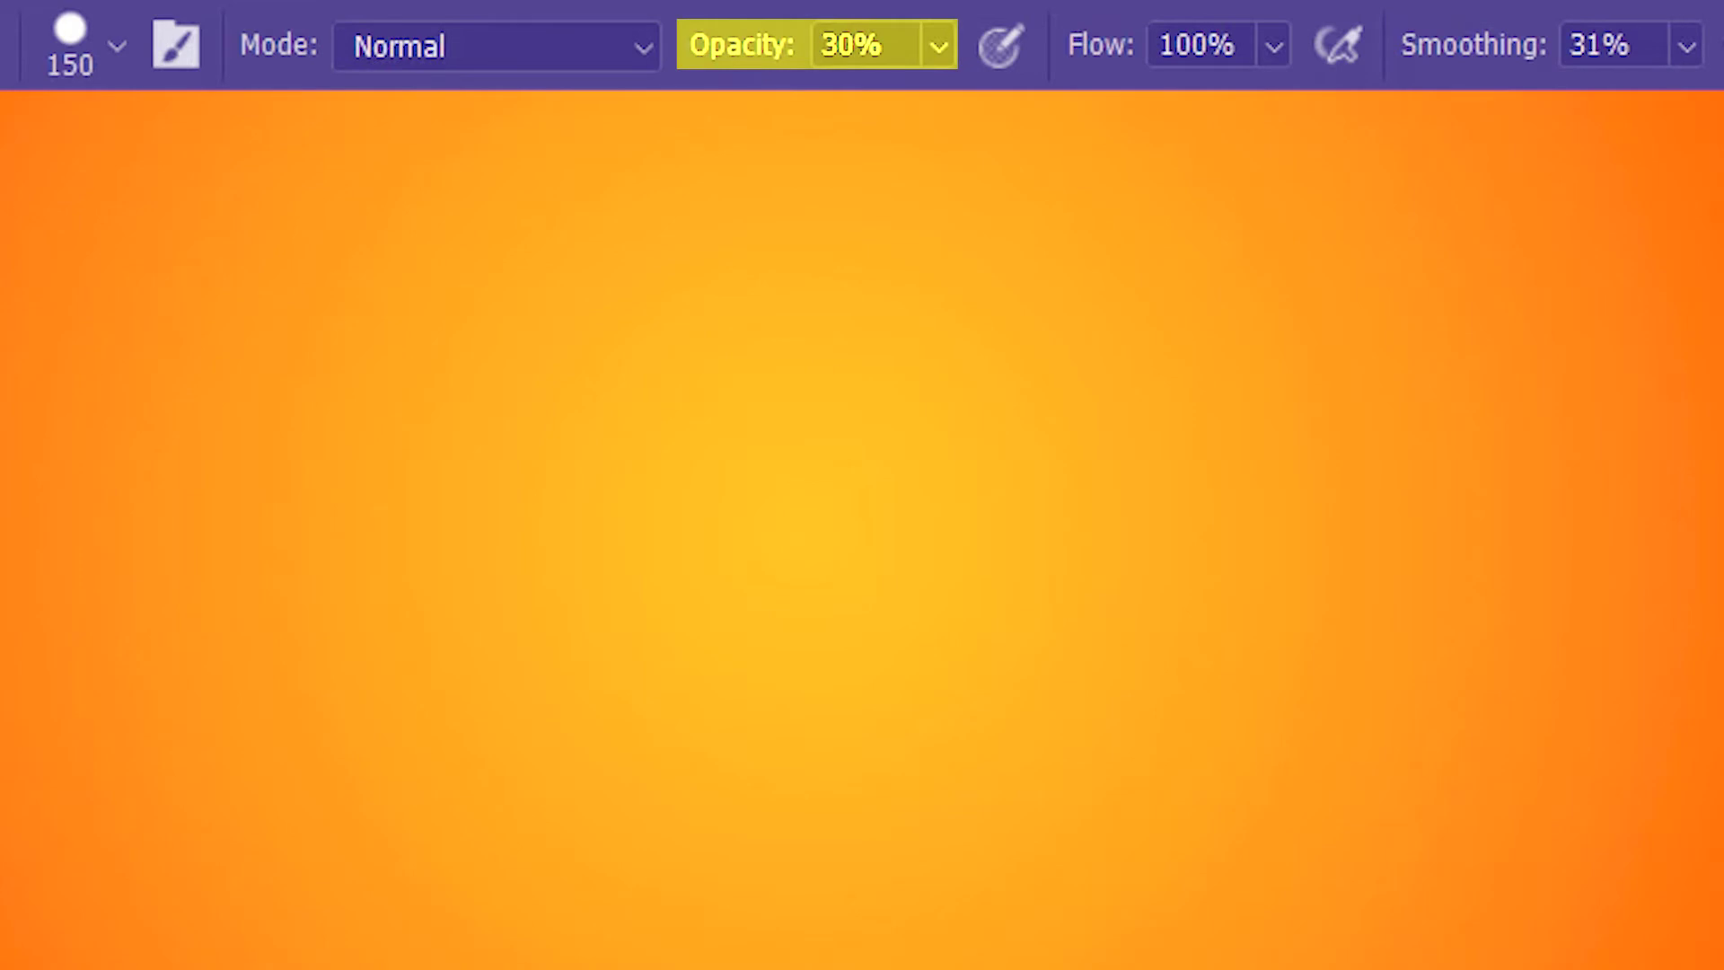
Paint three large overlapping blue areas at the canvas centre with 30% opacity, each as one continuous stroke.
mouse_move(739, 314)
mouse_down()
mouse_move(597, 362)
mouse_move(525, 529)
mouse_move(632, 725)
mouse_move(864, 756)
mouse_move(1001, 577)
mouse_move(948, 380)
mouse_move(783, 362)
mouse_move(611, 496)
mouse_move(829, 679)
mouse_move(939, 516)
mouse_move(708, 517)
mouse_move(930, 572)
mouse_move(936, 545)
mouse_move(883, 478)
mouse_move(797, 467)
mouse_move(762, 507)
mouse_move(760, 555)
mouse_move(797, 604)
mouse_move(918, 611)
mouse_move(934, 550)
mouse_move(905, 478)
mouse_move(793, 449)
mouse_move(802, 518)
mouse_move(900, 551)
mouse_move(1038, 554)
mouse_move(1197, 414)
mouse_move(991, 348)
mouse_move(1052, 480)
mouse_move(1084, 367)
mouse_move(812, 233)
mouse_move(477, 425)
mouse_move(431, 548)
mouse_move(726, 722)
mouse_move(1034, 721)
mouse_move(1102, 578)
mouse_move(947, 712)
mouse_move(582, 726)
mouse_move(502, 815)
mouse_move(800, 781)
mouse_move(797, 527)
mouse_move(617, 634)
mouse_move(949, 550)
mouse_move(816, 449)
mouse_move(749, 570)
mouse_move(855, 645)
mouse_up()
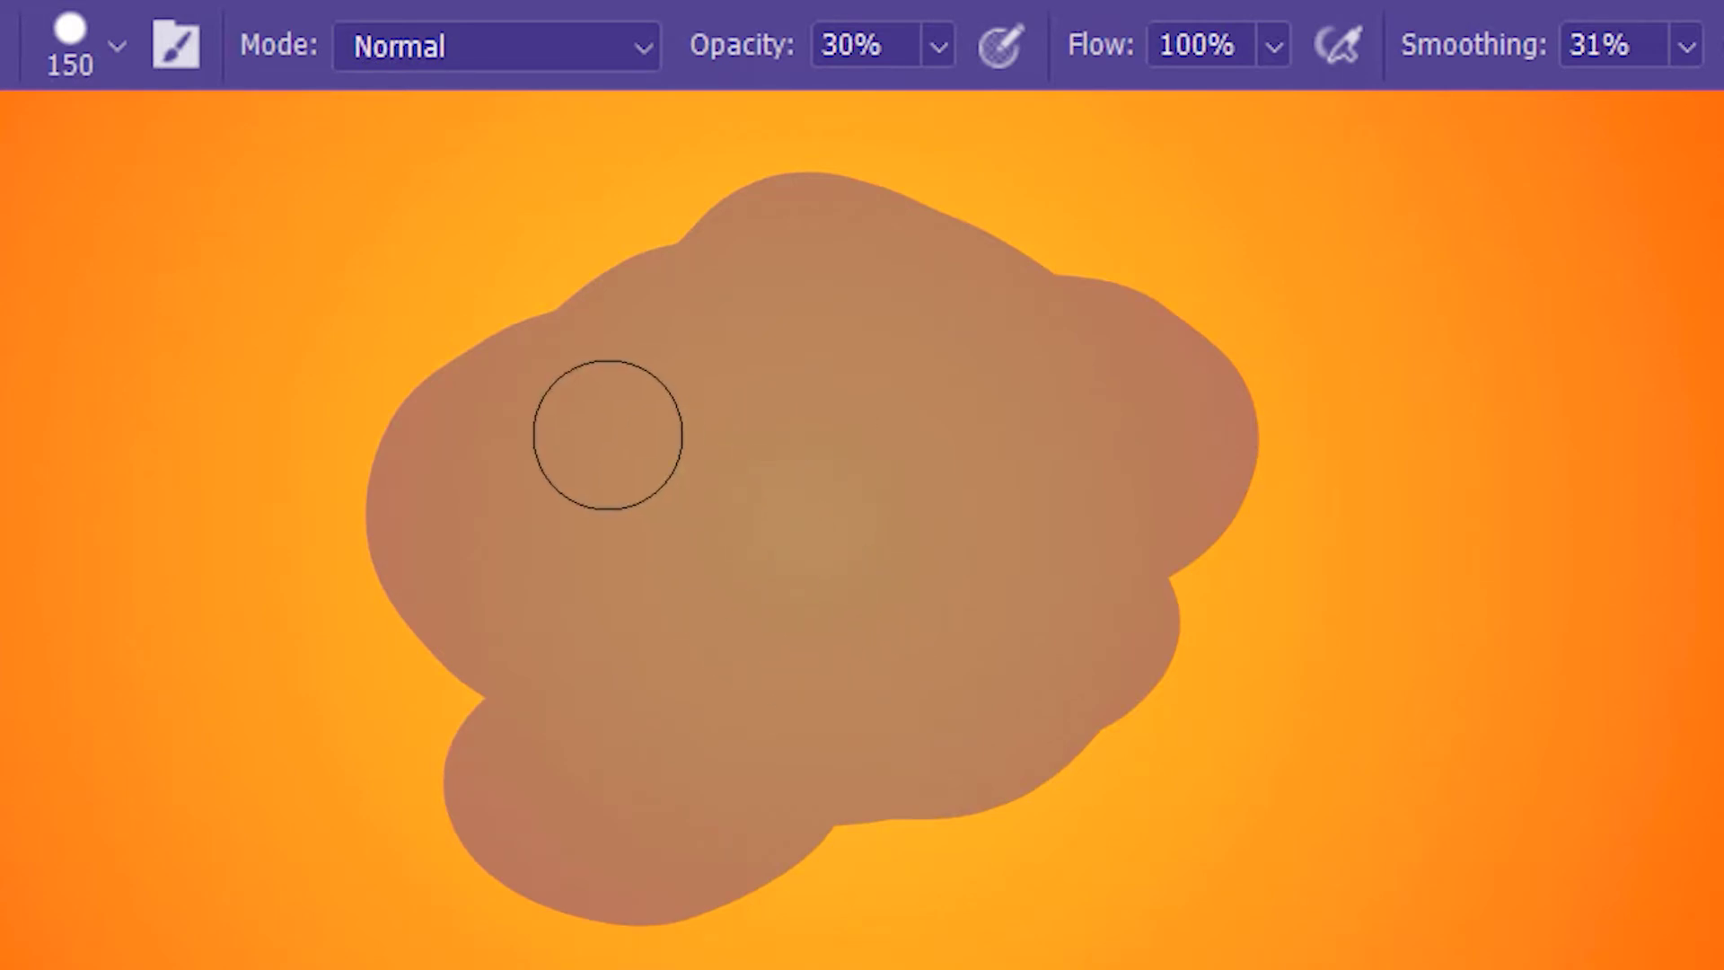
mouse_move(608, 435)
mouse_down()
mouse_move(1075, 715)
mouse_move(1256, 793)
mouse_move(1072, 578)
mouse_move(883, 452)
mouse_move(808, 429)
mouse_move(1009, 536)
mouse_move(1298, 555)
mouse_move(1321, 496)
mouse_move(1050, 486)
mouse_move(919, 517)
mouse_move(1243, 501)
mouse_move(1217, 354)
mouse_move(883, 428)
mouse_move(774, 562)
mouse_move(1052, 422)
mouse_move(1059, 340)
mouse_move(748, 451)
mouse_move(678, 661)
mouse_move(988, 699)
mouse_move(793, 716)
mouse_move(576, 505)
mouse_move(693, 333)
mouse_move(1045, 325)
mouse_move(1084, 349)
mouse_move(1093, 247)
mouse_move(772, 306)
mouse_move(429, 422)
mouse_move(413, 590)
mouse_move(748, 640)
mouse_move(451, 419)
mouse_move(569, 679)
mouse_move(823, 735)
mouse_move(708, 661)
mouse_move(675, 734)
mouse_up()
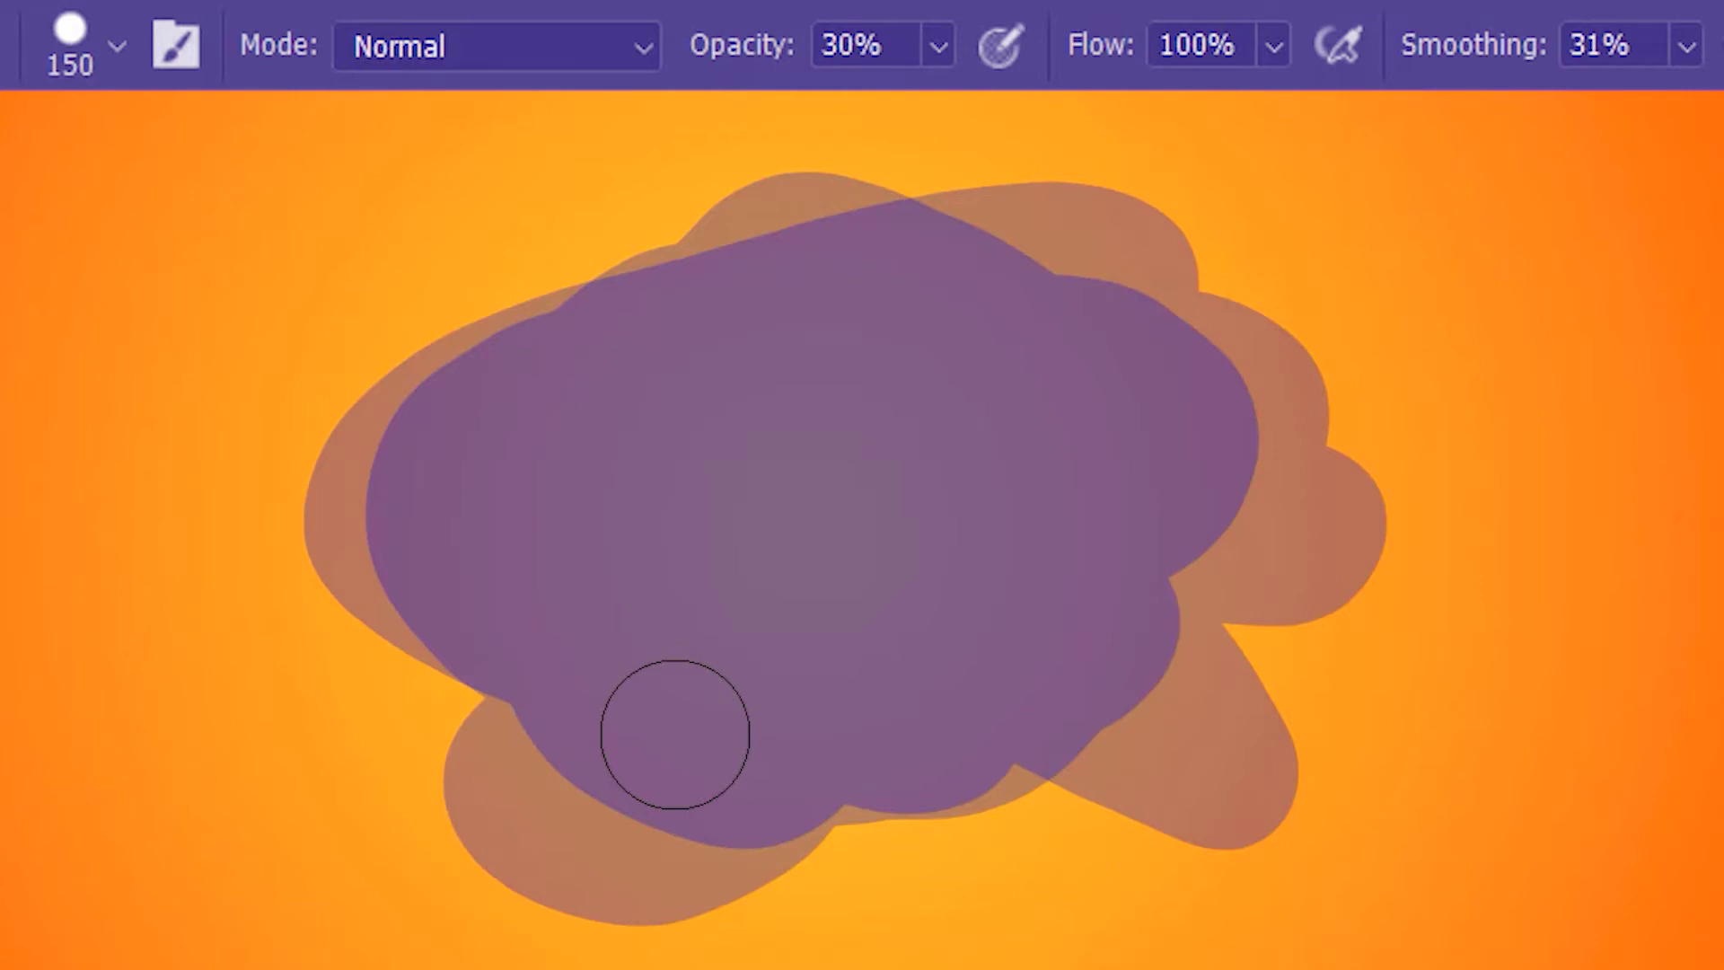
mouse_move(643, 405)
mouse_down()
mouse_move(684, 455)
mouse_move(1009, 671)
mouse_move(898, 382)
mouse_move(856, 552)
mouse_move(844, 426)
mouse_move(1092, 544)
mouse_move(657, 396)
mouse_move(788, 660)
mouse_move(982, 597)
mouse_move(693, 717)
mouse_move(796, 625)
mouse_move(655, 513)
mouse_up()
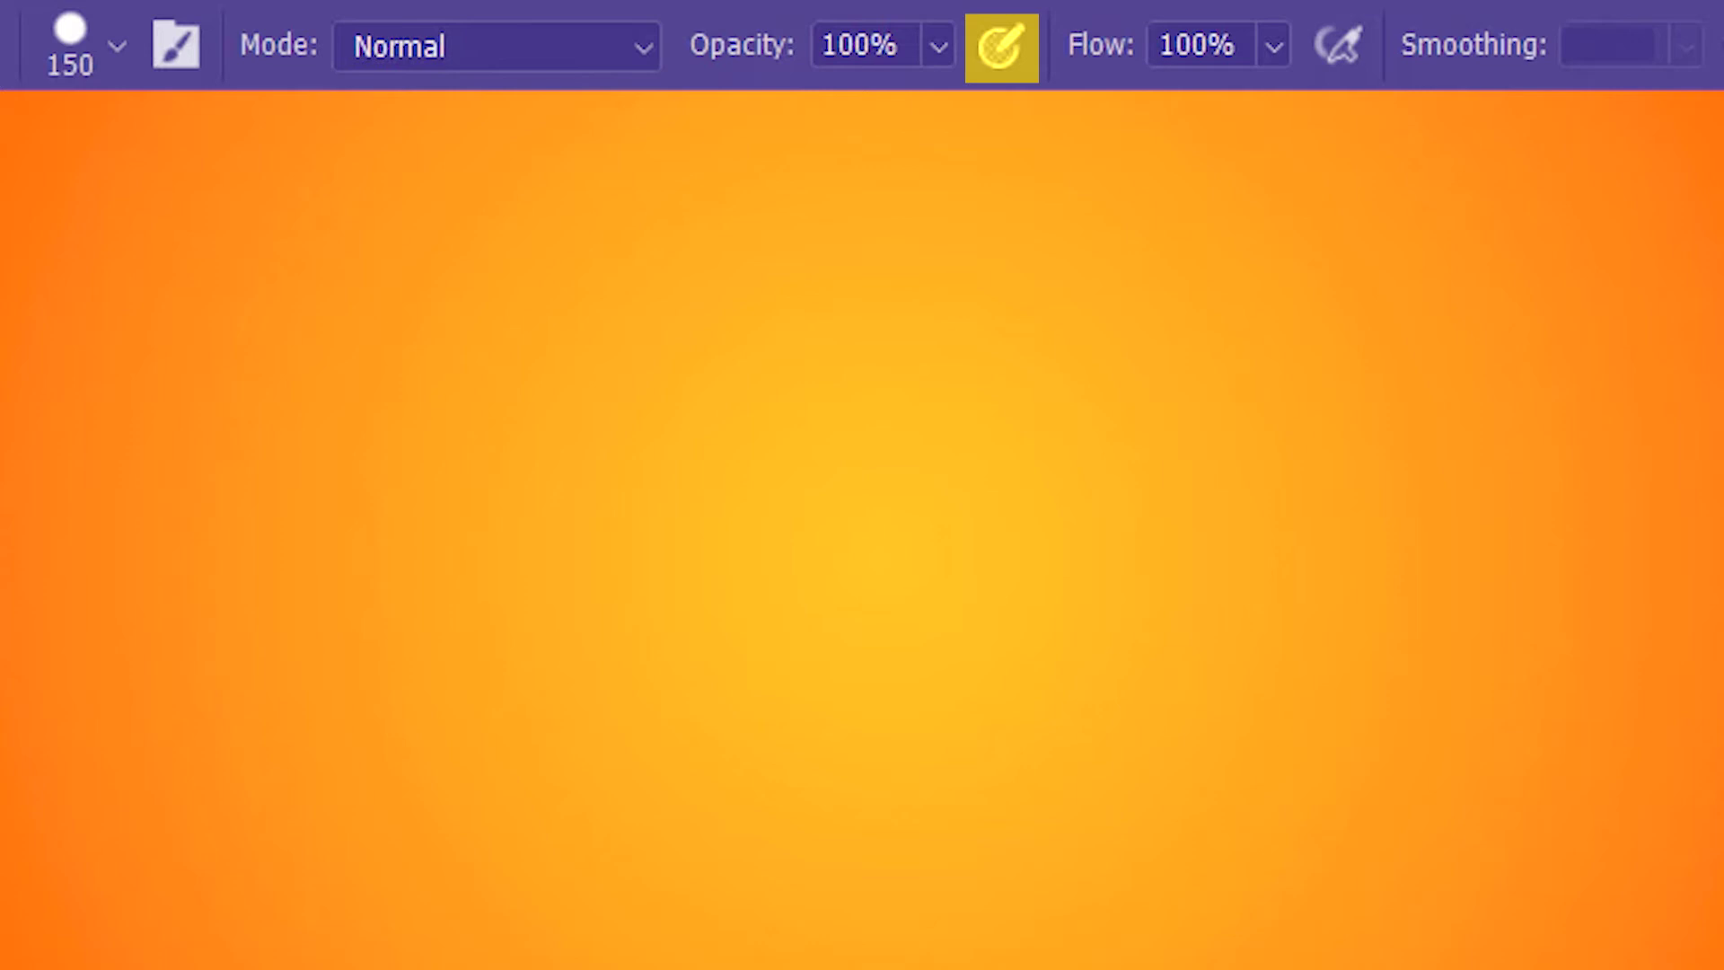
Paint three horizontal blue strokes one below another at 100% opacity to compare pen-pressure opacity control.
drag(568, 340, 1189, 344)
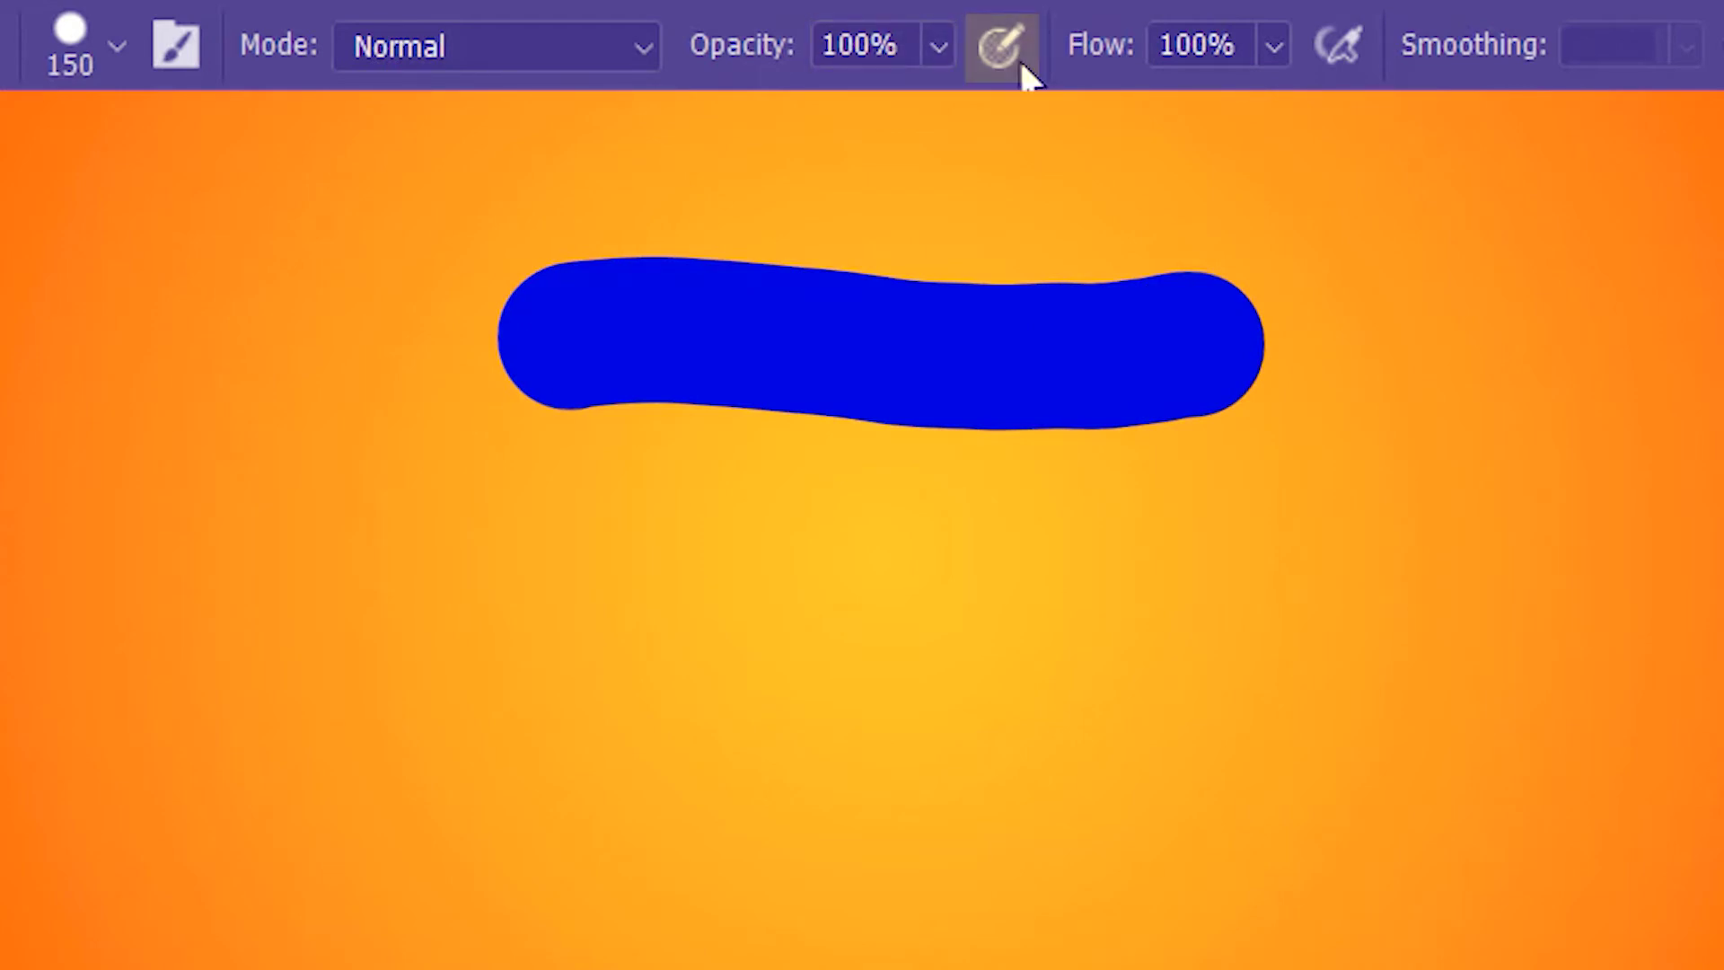
mouse_move(499, 638)
mouse_down()
mouse_move(831, 636)
mouse_move(905, 653)
mouse_move(1316, 628)
mouse_up()
scroll(1525, 424, down, 1)
mouse_move(500, 787)
mouse_down()
mouse_move(907, 797)
mouse_move(1338, 762)
mouse_up()
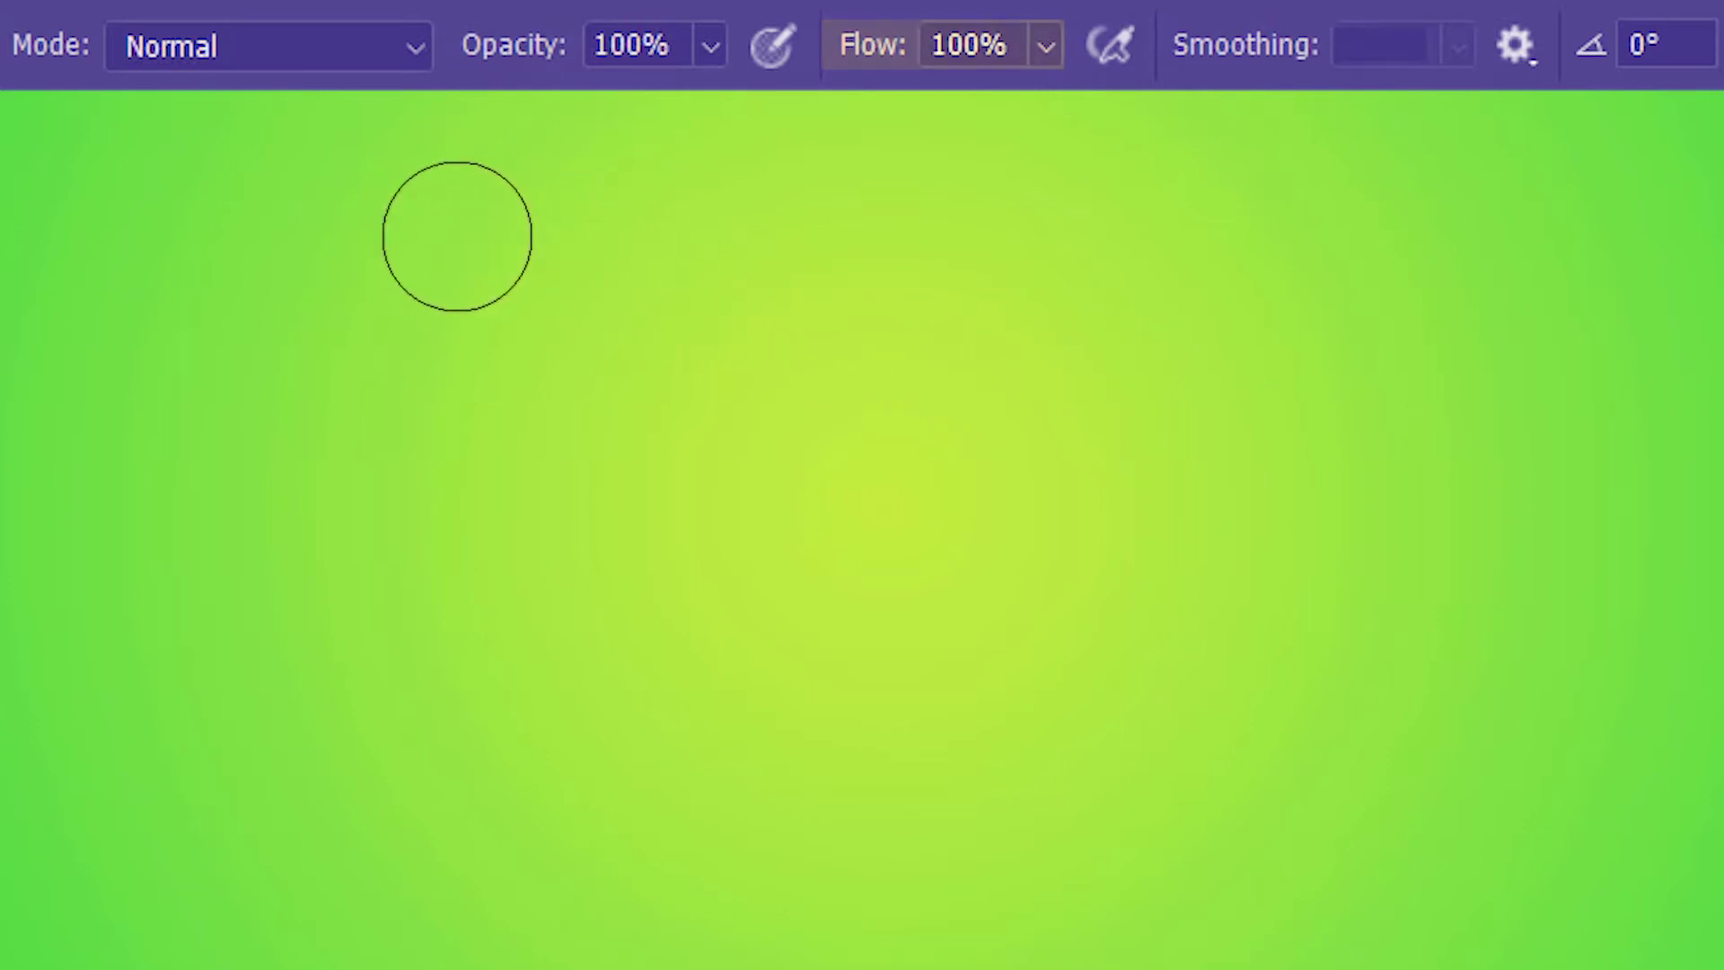
Paint a horizontal red stroke at 100% flow and another one below it at 1% flow.
drag(454, 241, 1233, 227)
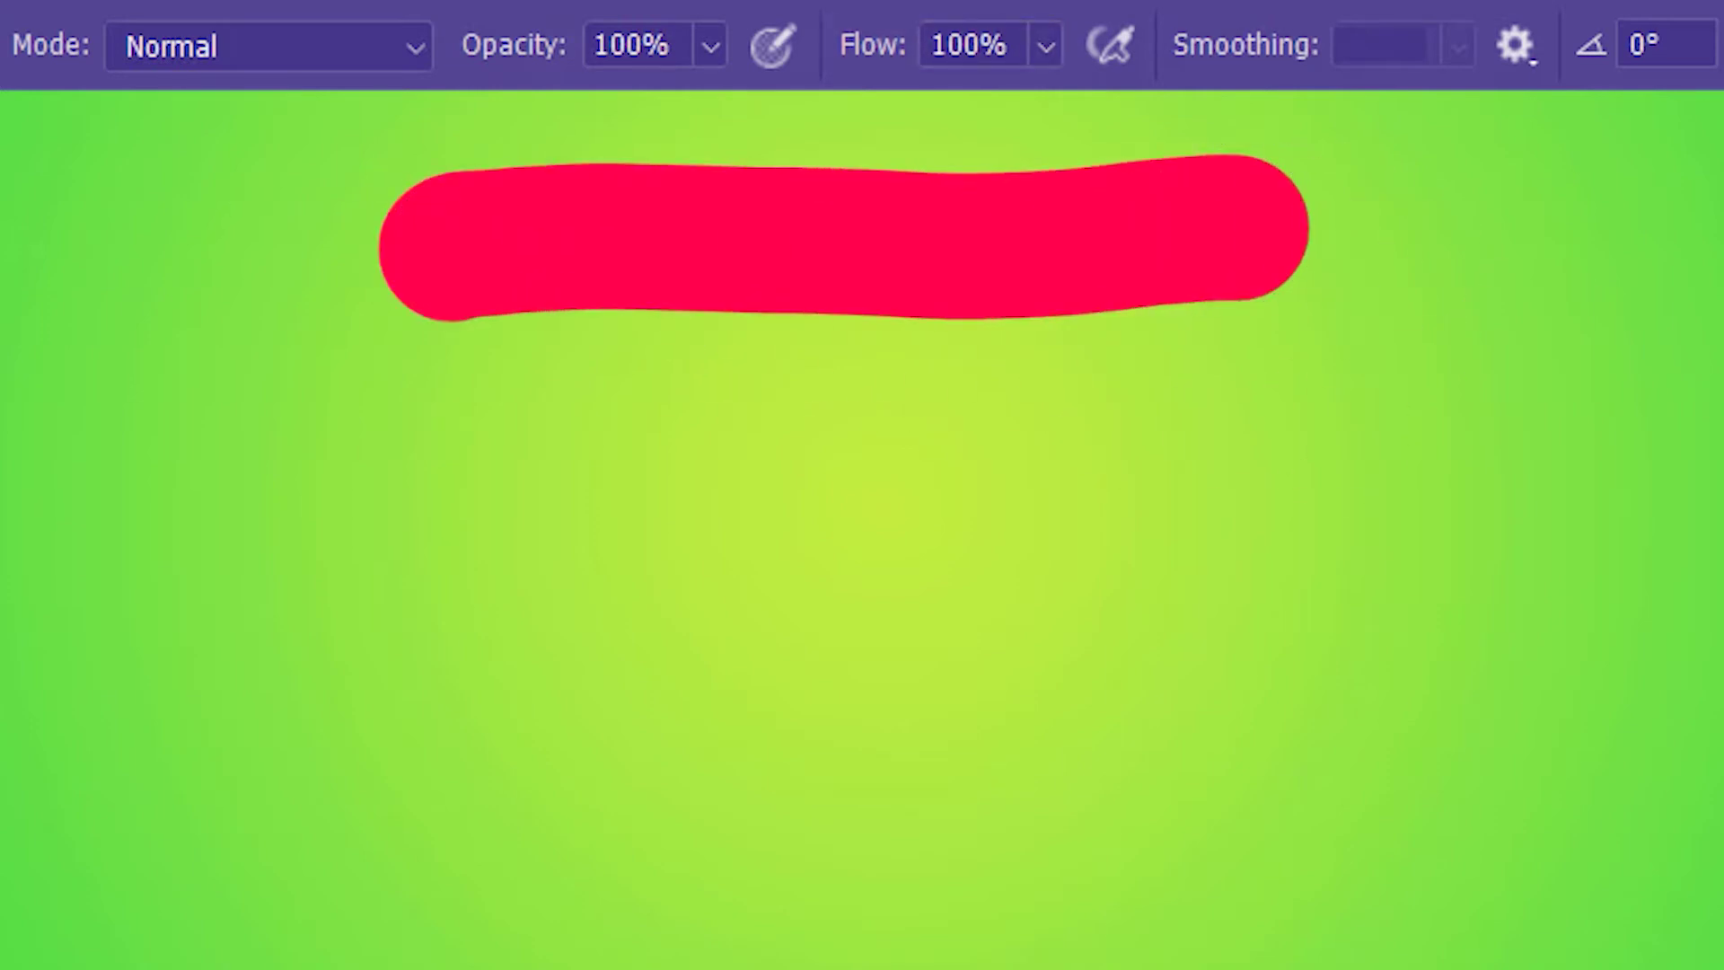
click(1045, 46)
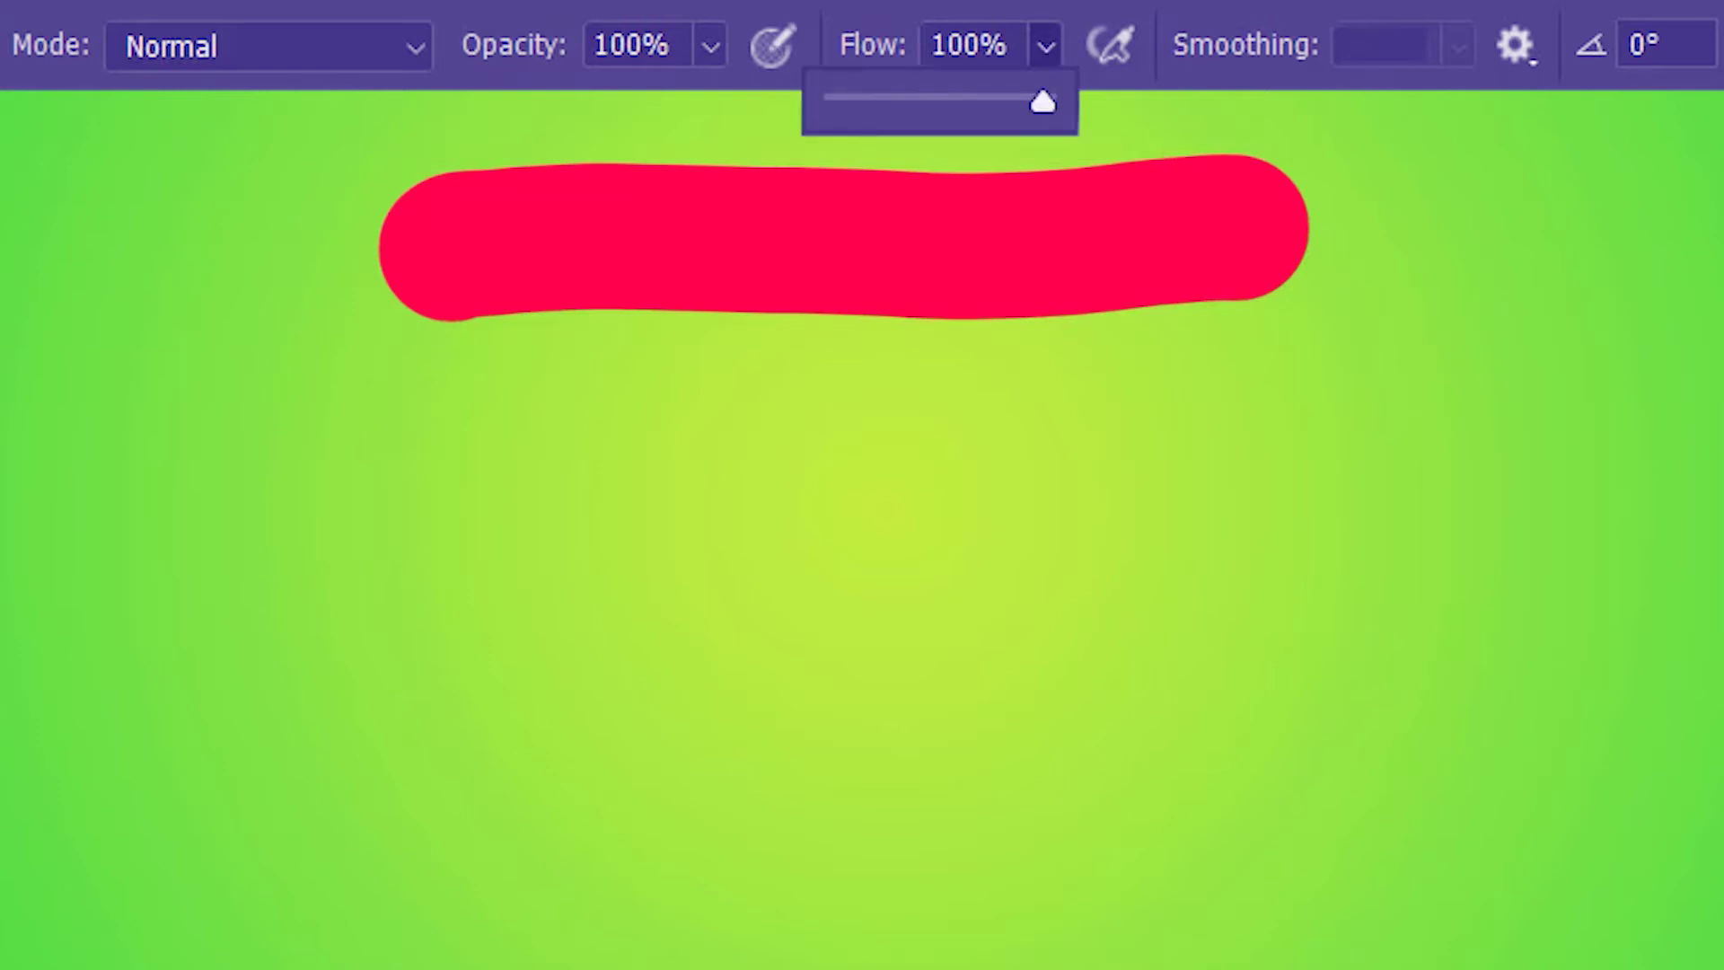
drag(860, 99, 835, 100)
key(Return)
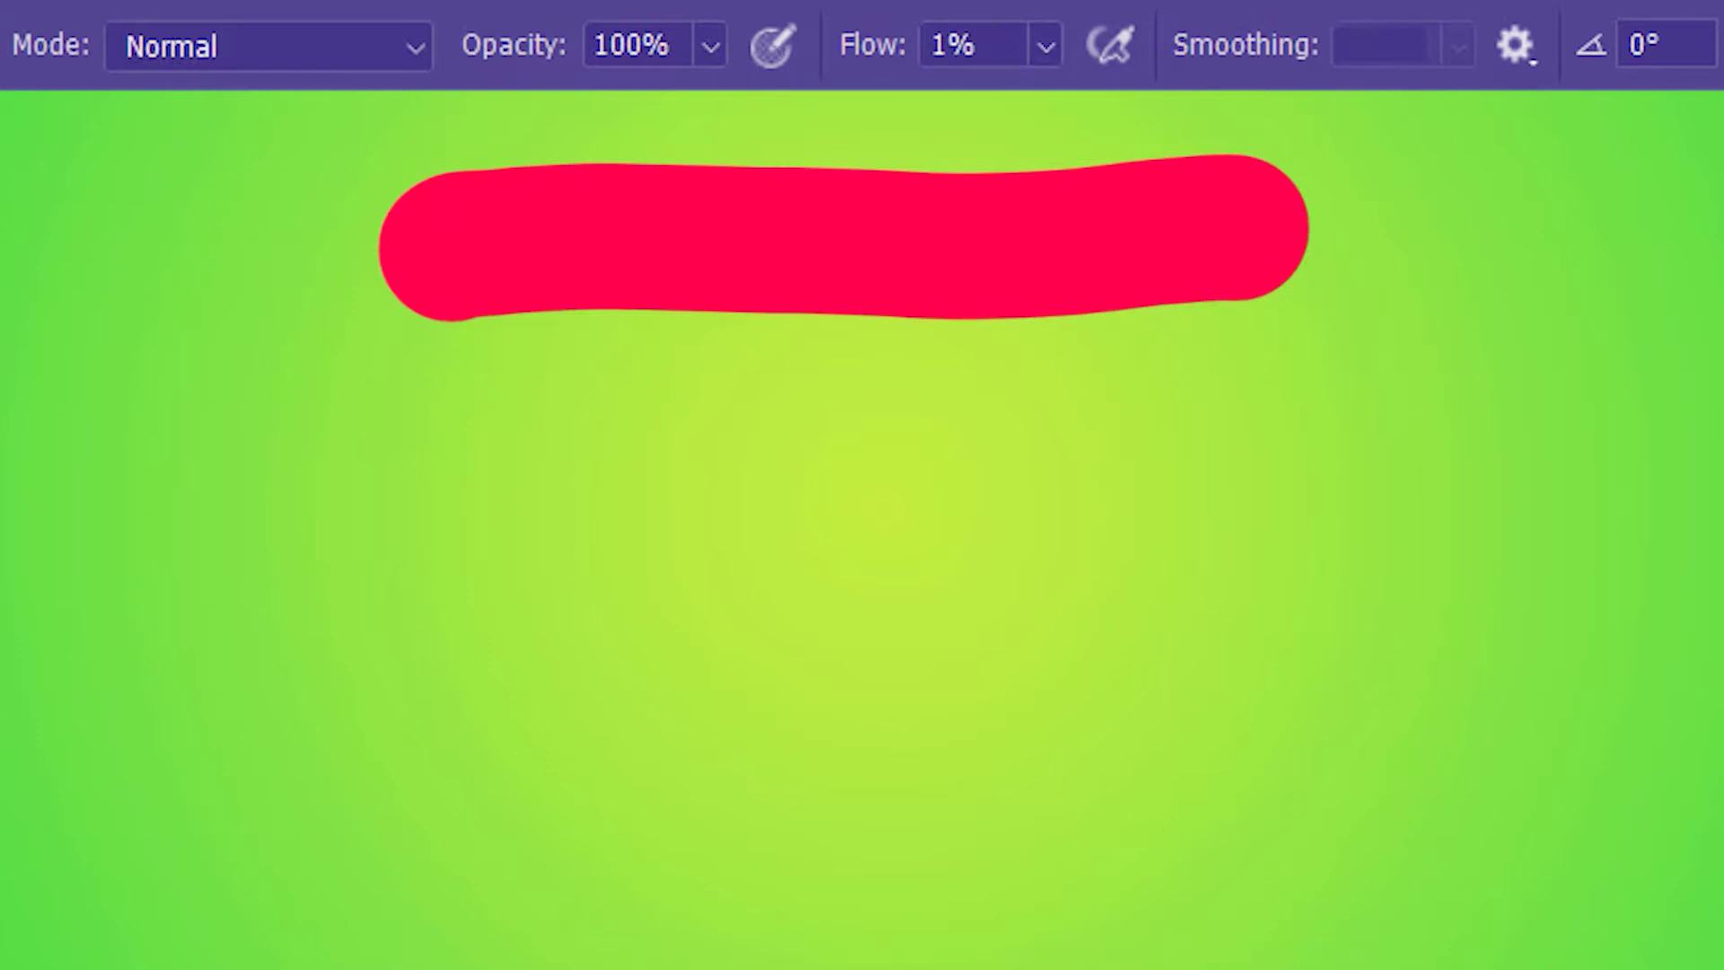
mouse_move(434, 622)
mouse_down()
mouse_move(529, 624)
mouse_move(1338, 620)
mouse_up()
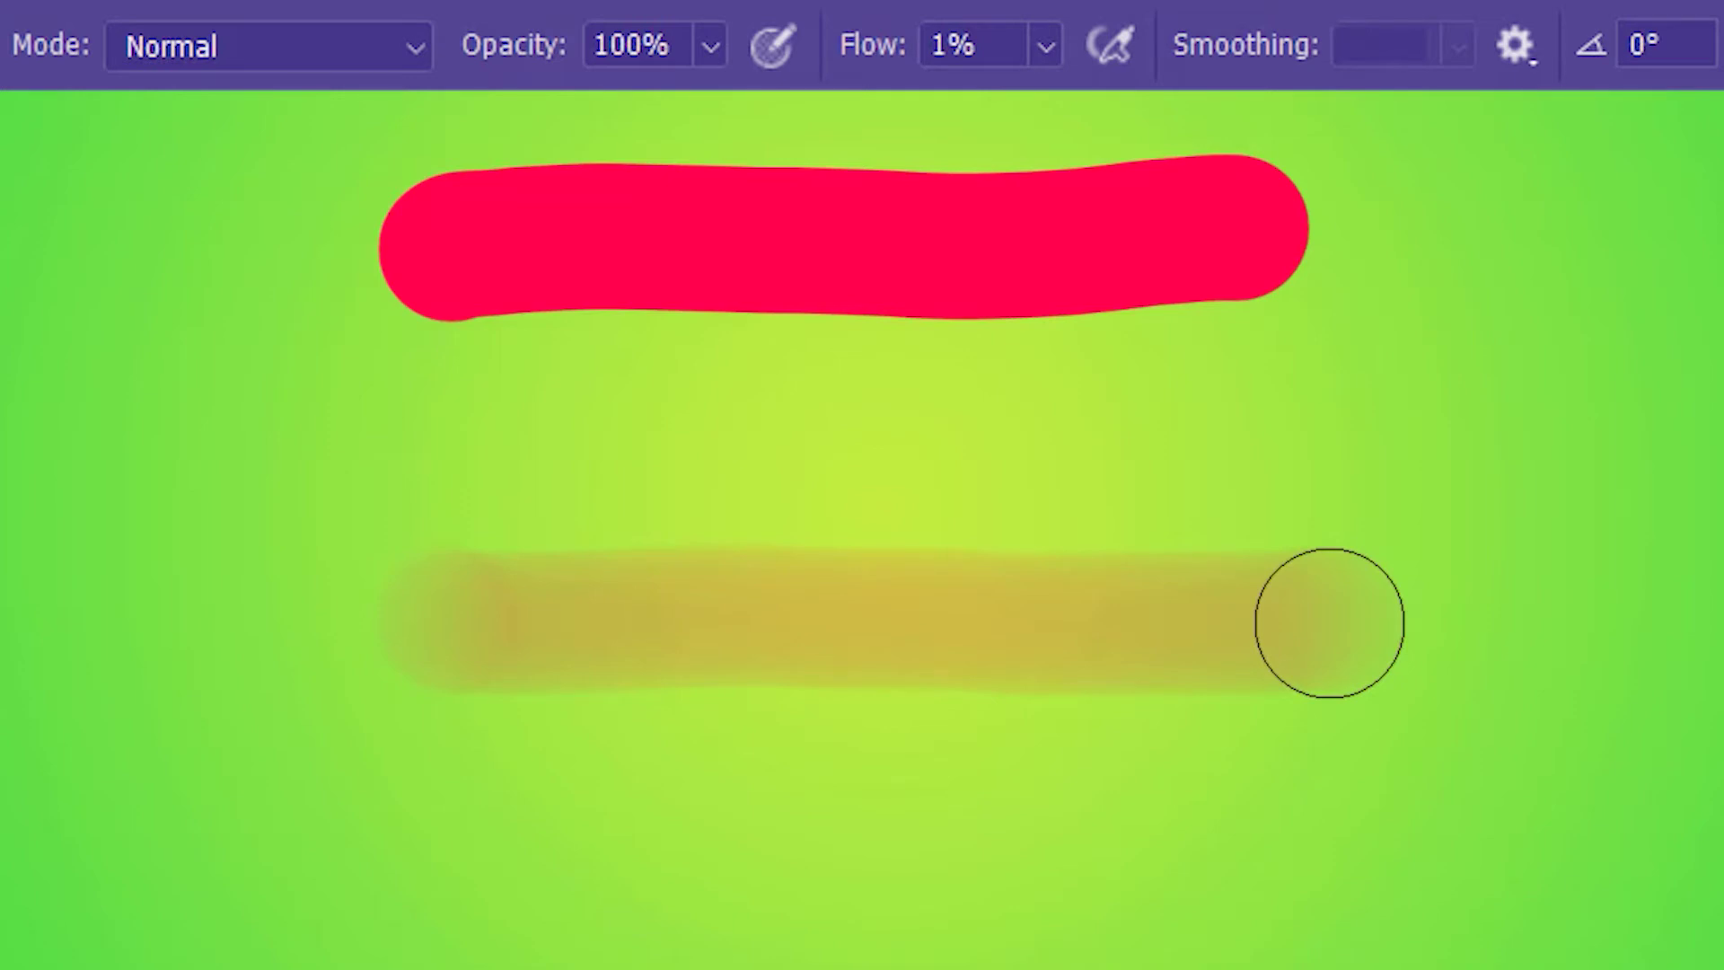
Build up the faint lower stroke by painting back and forth over it at 1% flow.
mouse_move(1329, 622)
mouse_down()
mouse_move(473, 615)
mouse_move(428, 639)
mouse_up()
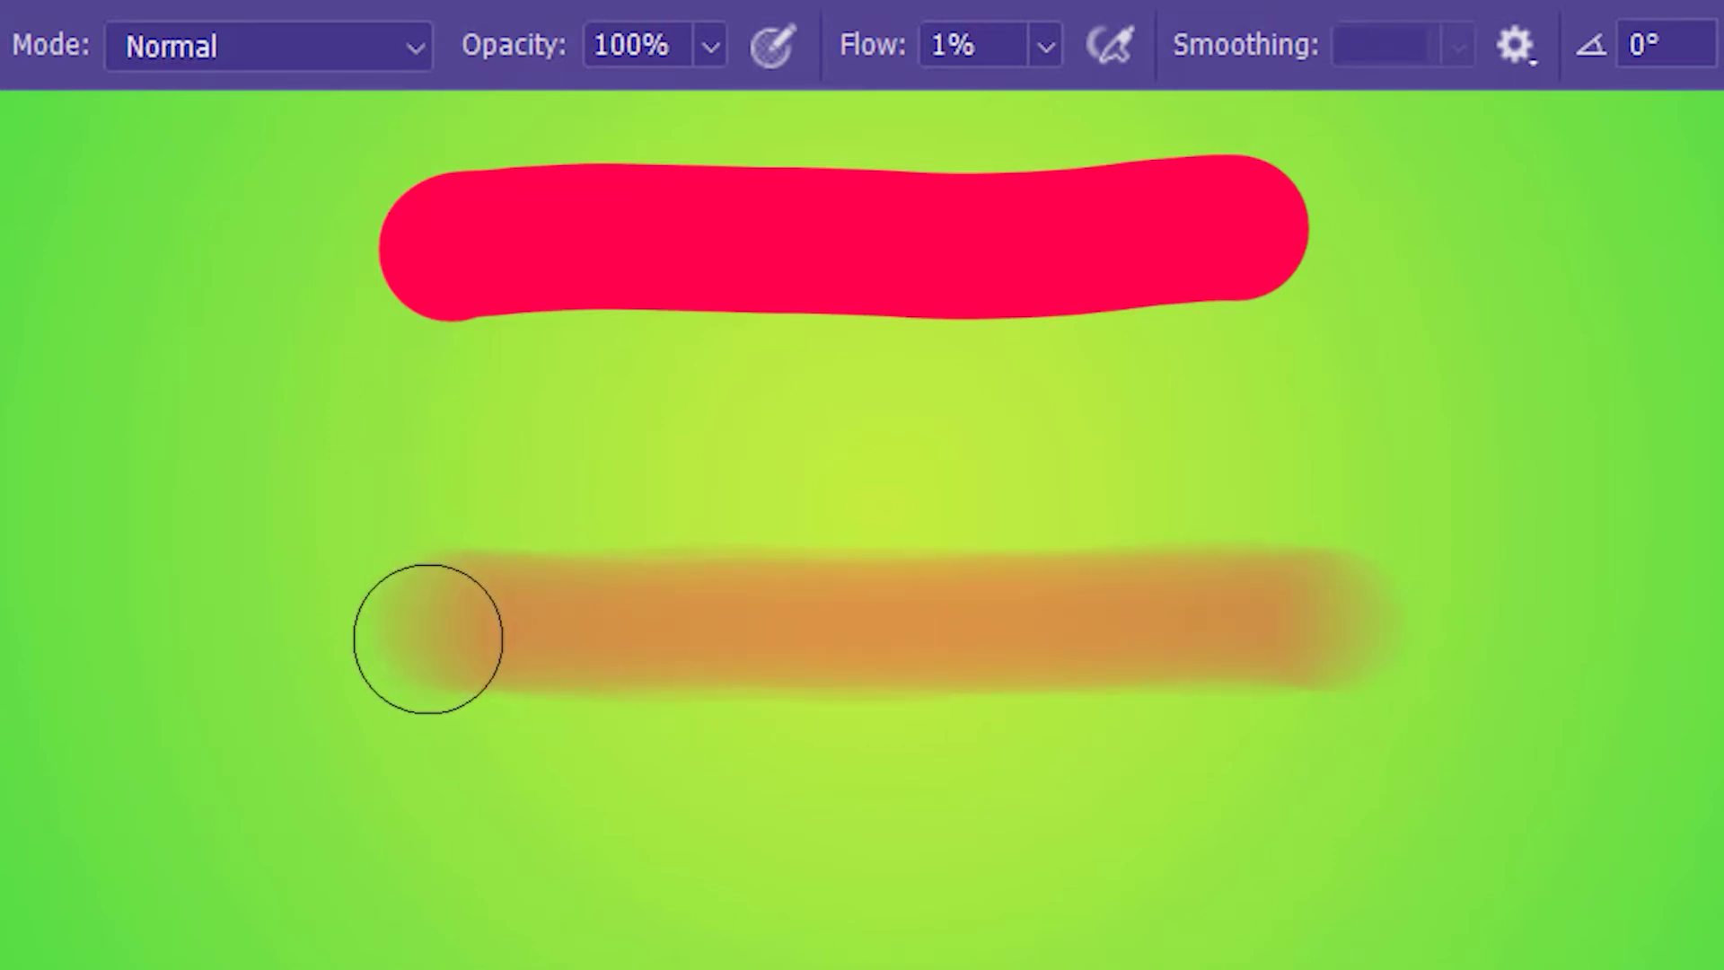
mouse_move(428, 638)
mouse_down()
mouse_move(851, 604)
mouse_move(1307, 611)
mouse_move(650, 615)
mouse_move(448, 635)
mouse_move(821, 602)
mouse_move(1338, 608)
mouse_up()
mouse_move(1243, 527)
mouse_down()
mouse_move(867, 761)
mouse_move(812, 688)
mouse_move(931, 576)
mouse_move(1127, 771)
mouse_move(1022, 665)
mouse_move(1042, 662)
mouse_move(1036, 677)
mouse_move(920, 585)
mouse_move(1017, 665)
mouse_move(999, 664)
mouse_move(923, 576)
mouse_move(1055, 715)
mouse_move(989, 651)
mouse_move(1018, 667)
mouse_move(856, 615)
mouse_move(711, 608)
mouse_move(776, 622)
mouse_move(589, 632)
mouse_move(1065, 592)
mouse_move(1269, 608)
mouse_move(1132, 621)
mouse_move(1209, 618)
mouse_move(1107, 484)
mouse_move(1205, 515)
mouse_move(1156, 482)
mouse_move(1190, 500)
mouse_move(1028, 520)
mouse_move(1065, 501)
mouse_move(955, 550)
mouse_move(793, 546)
mouse_move(880, 545)
mouse_move(735, 565)
mouse_move(962, 515)
mouse_move(803, 507)
mouse_move(873, 497)
mouse_move(767, 509)
mouse_move(928, 499)
mouse_move(713, 519)
mouse_move(934, 513)
mouse_move(660, 562)
mouse_move(1046, 562)
mouse_move(711, 566)
mouse_move(731, 630)
mouse_move(896, 764)
mouse_move(862, 733)
mouse_move(905, 715)
mouse_move(854, 685)
mouse_move(886, 693)
mouse_move(908, 607)
mouse_move(1358, 599)
mouse_up()
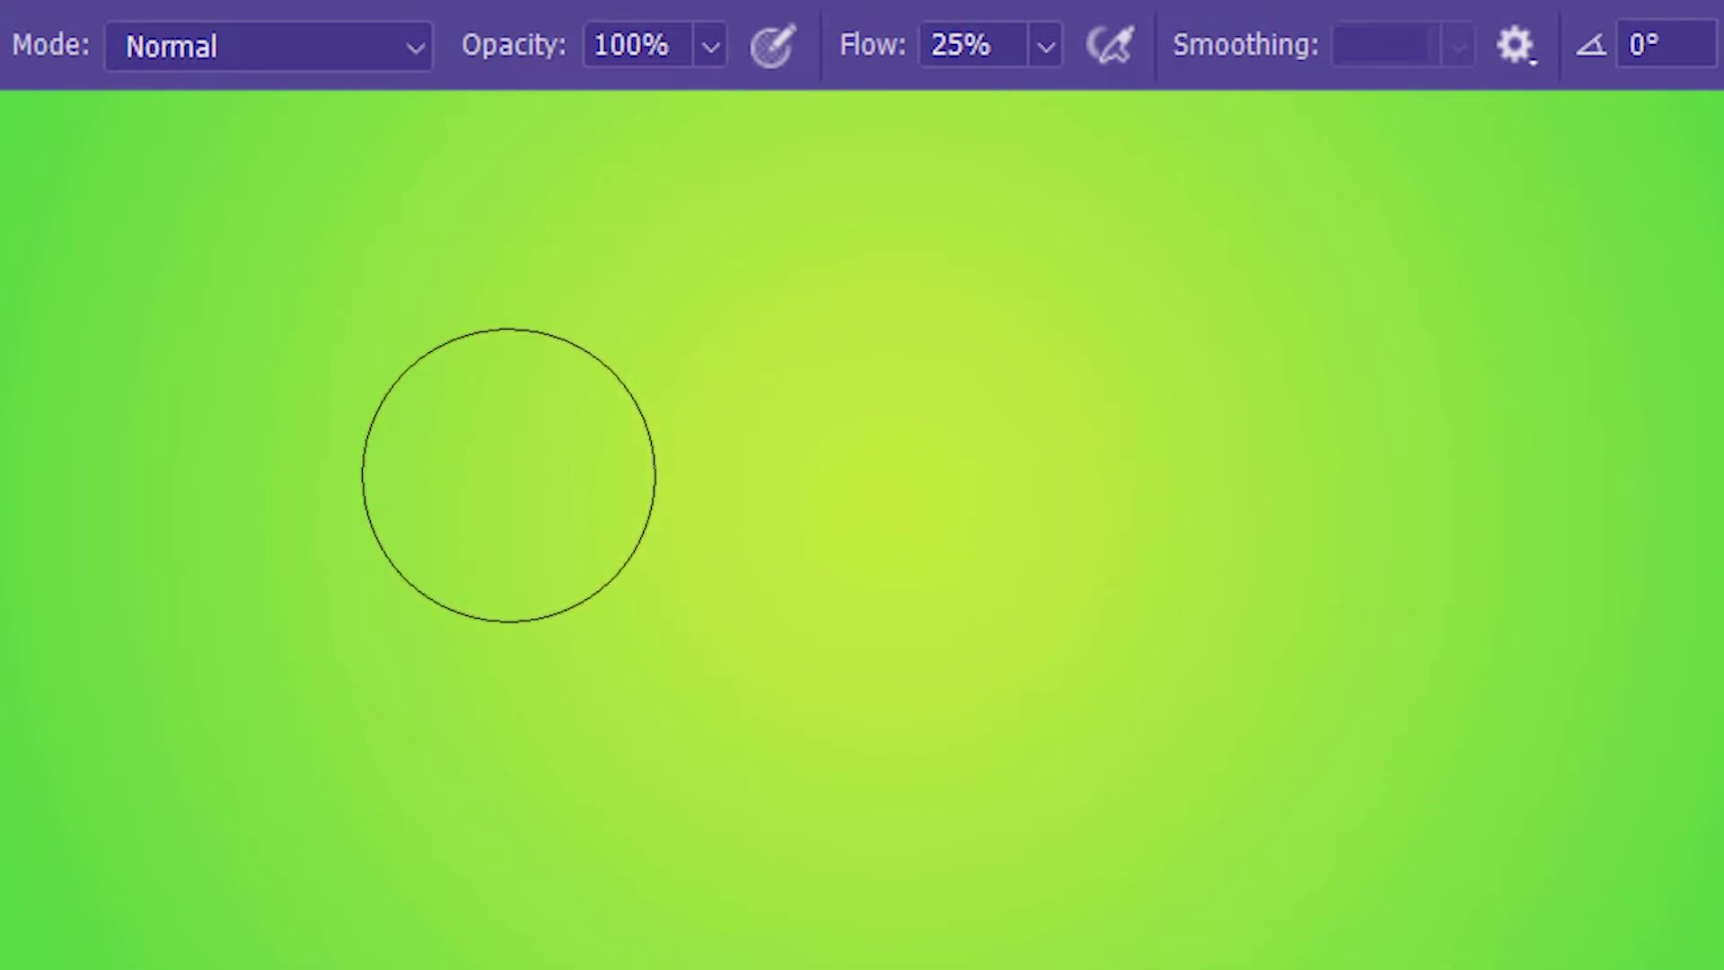
Stamp one red dab at 25% flow, enable airbrush-style build-up, and build up a solid dab to its right.
click(463, 445)
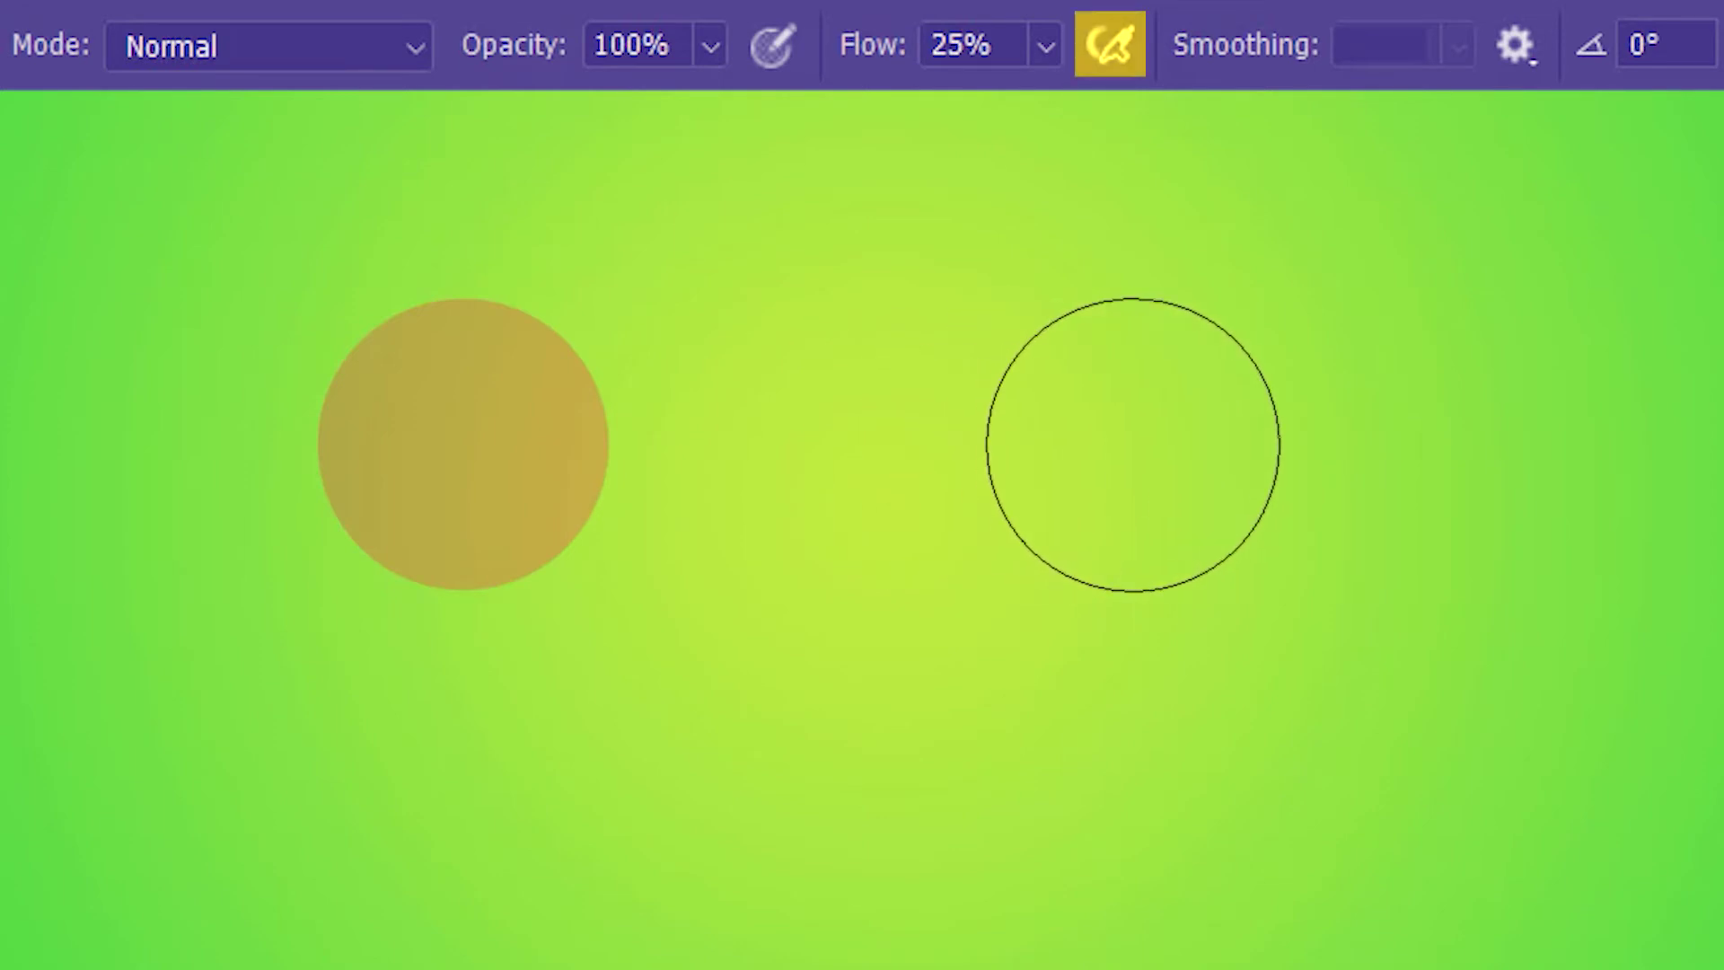
click(1112, 49)
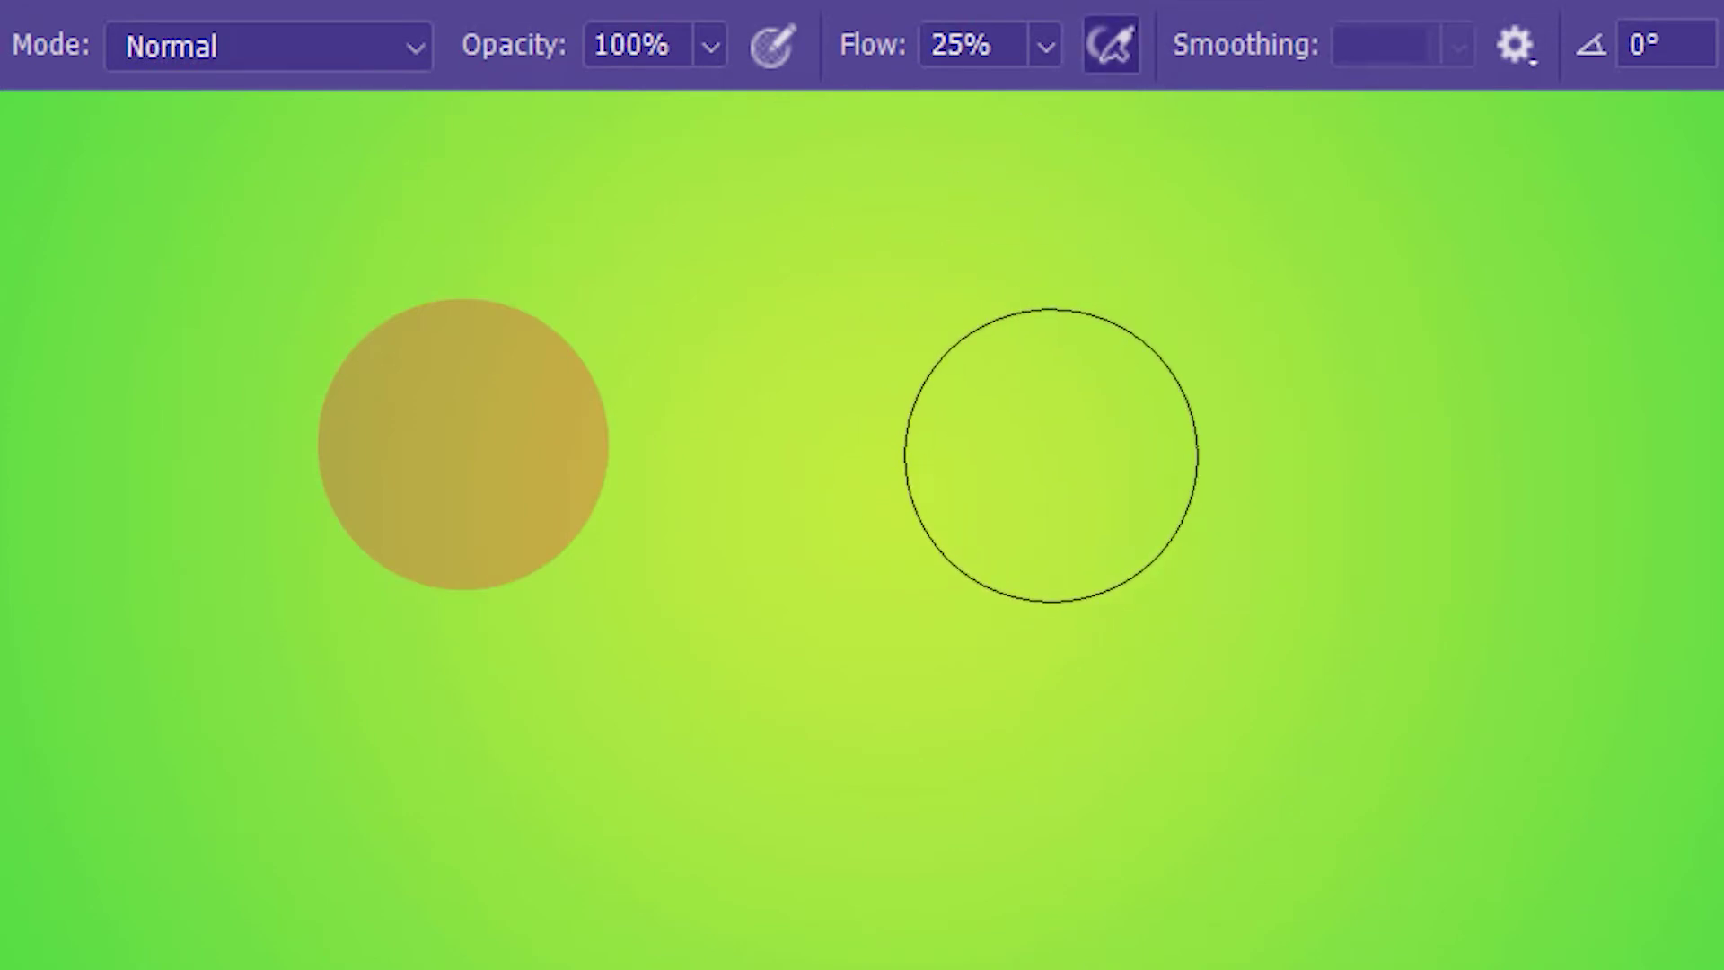
drag(1050, 455, 1050, 455)
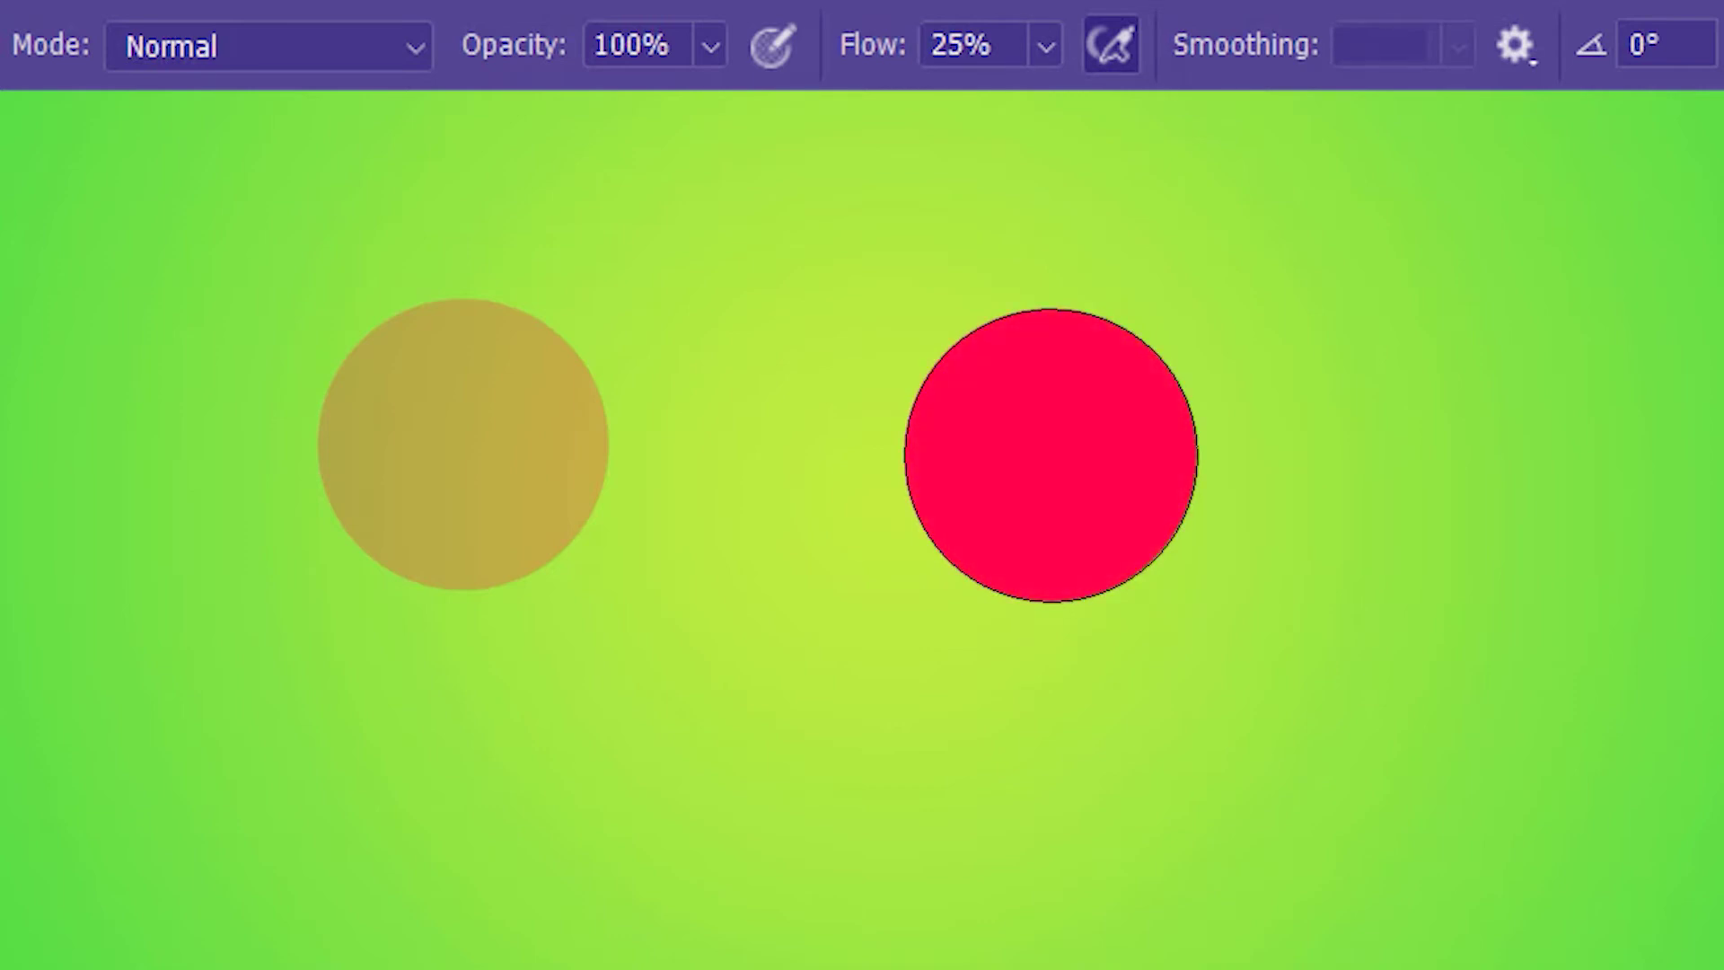
Lower the brush flow to 1% with airbrush-style build-up enabled.
click(1045, 45)
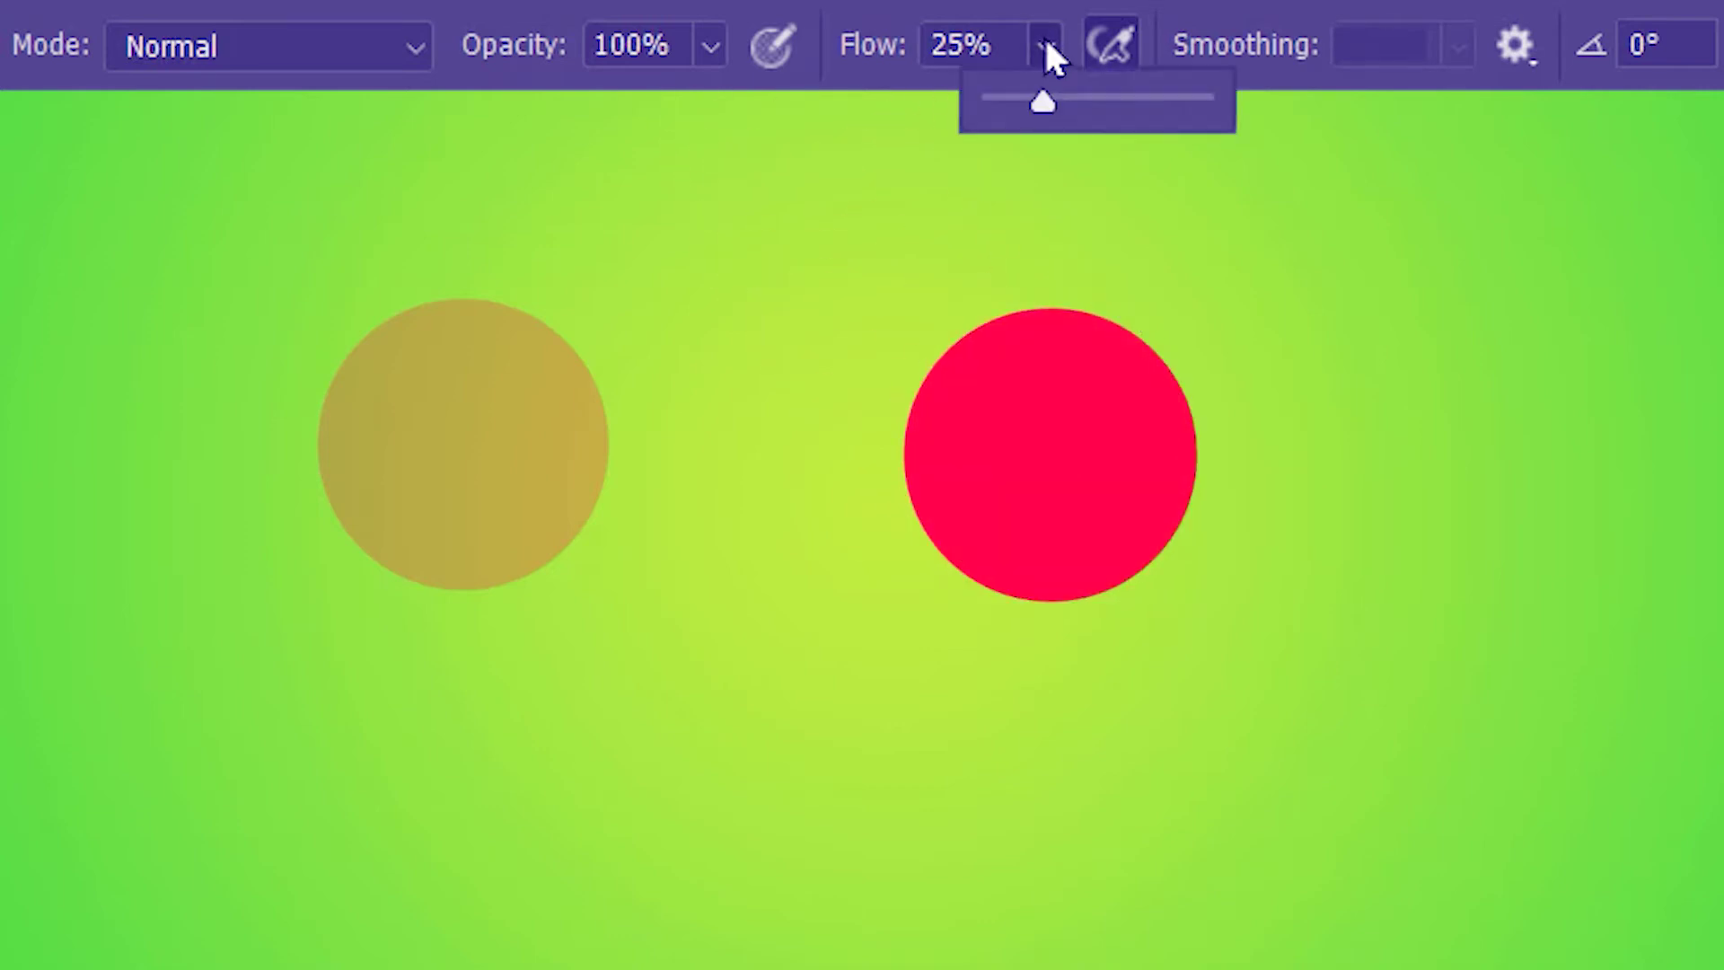
drag(1020, 90, 975, 101)
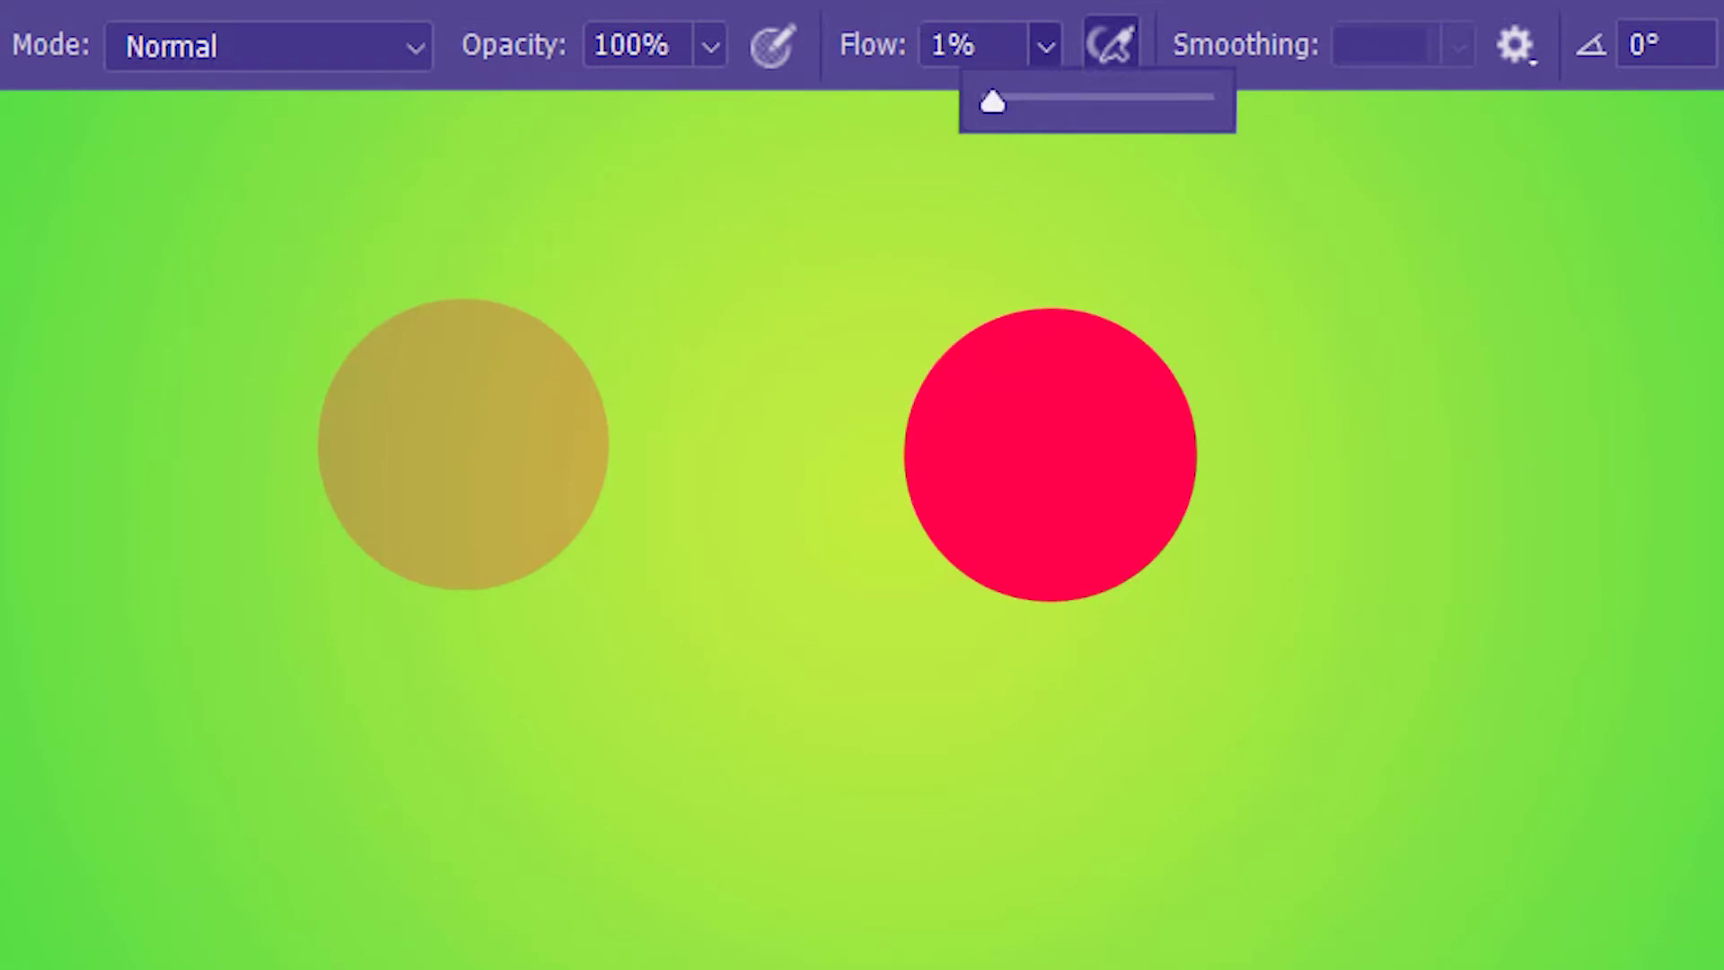
key(Return)
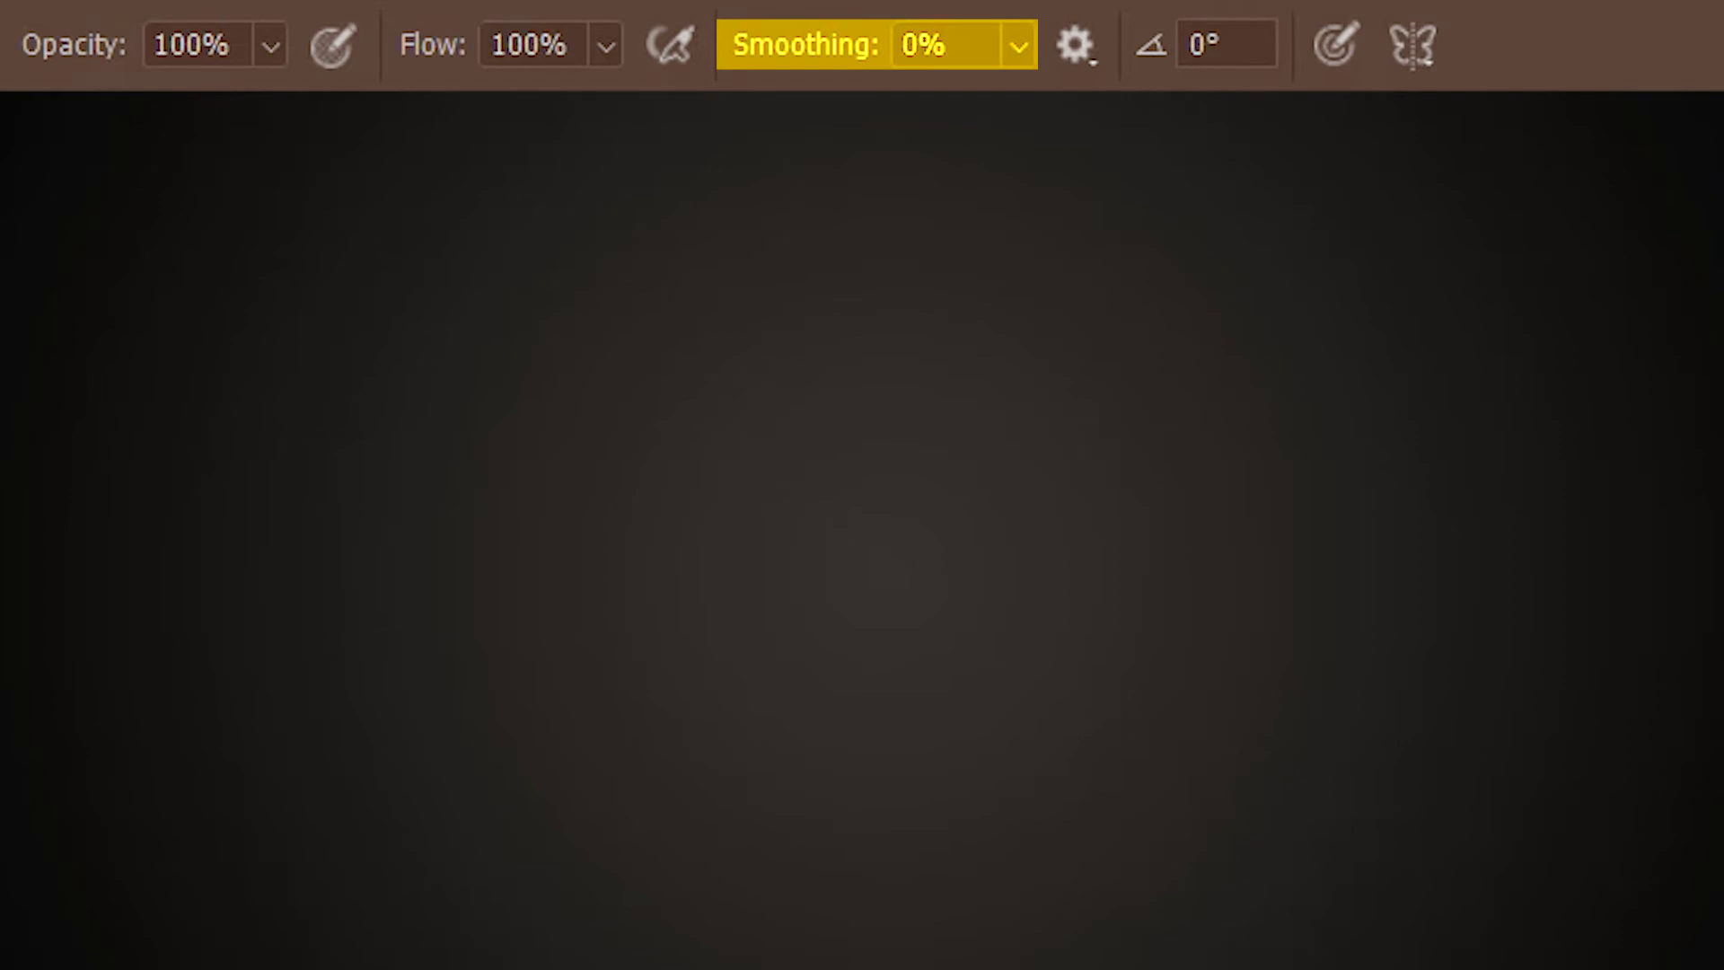
Paint a horizontal yellow stroke at 0% smoothing and another one below it at 100% smoothing.
mouse_move(438, 314)
mouse_down()
mouse_move(1021, 322)
mouse_move(1332, 281)
mouse_up()
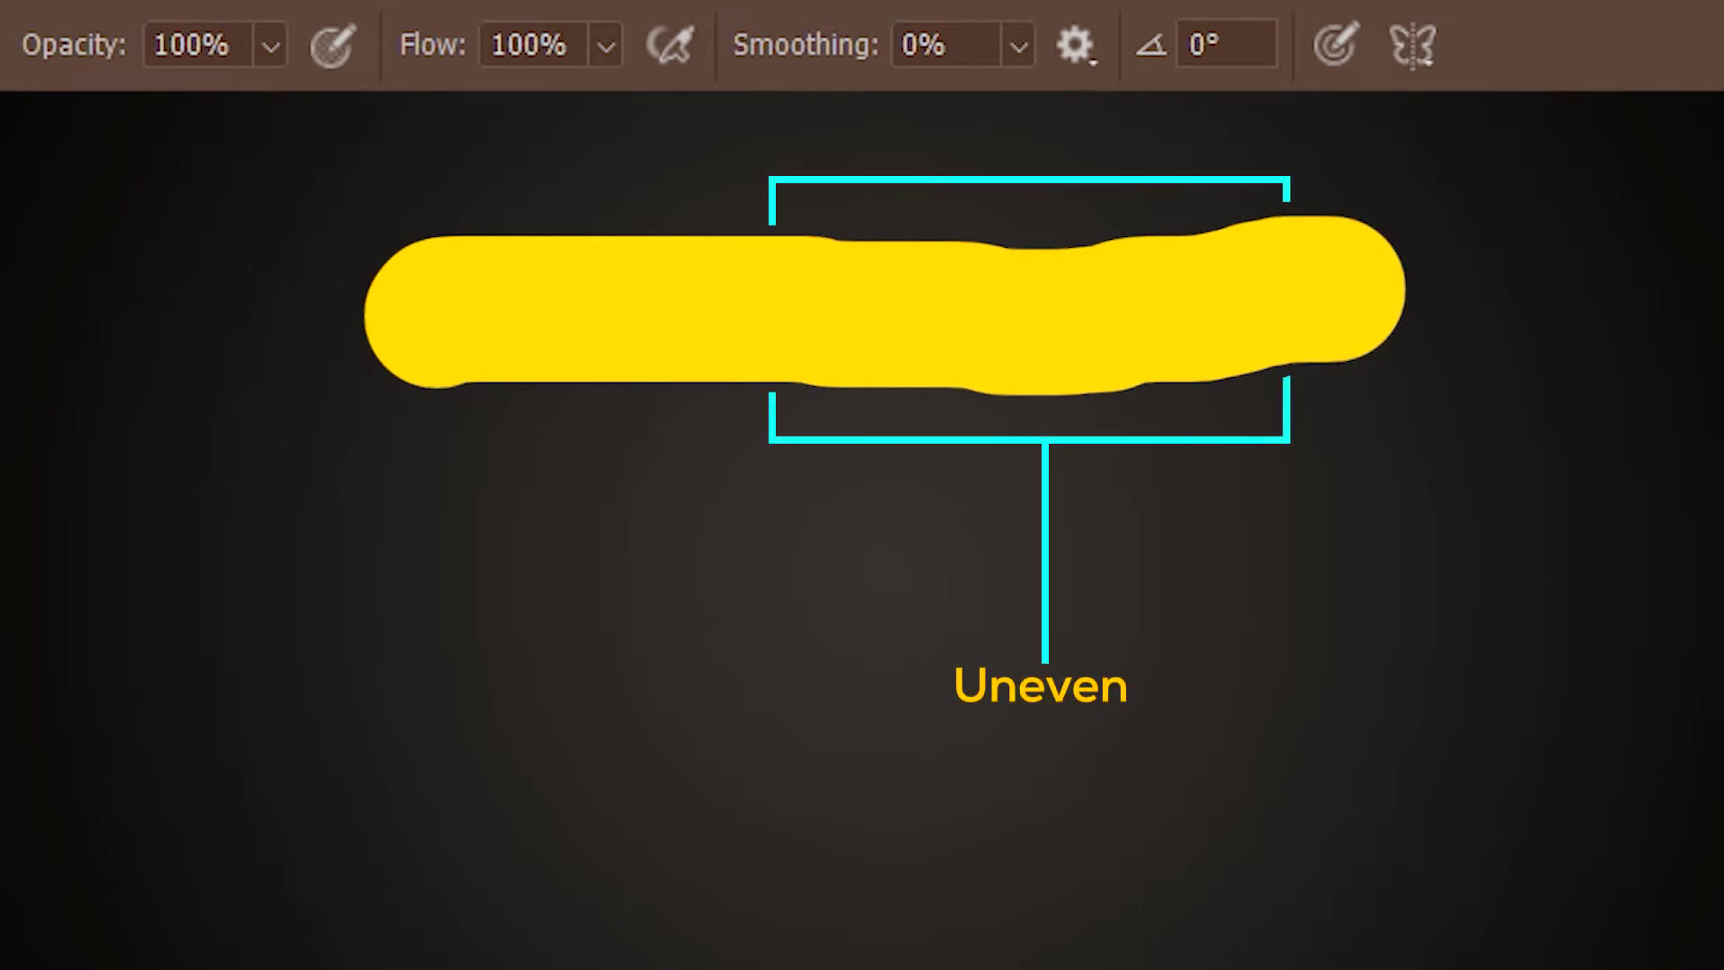
click(1018, 49)
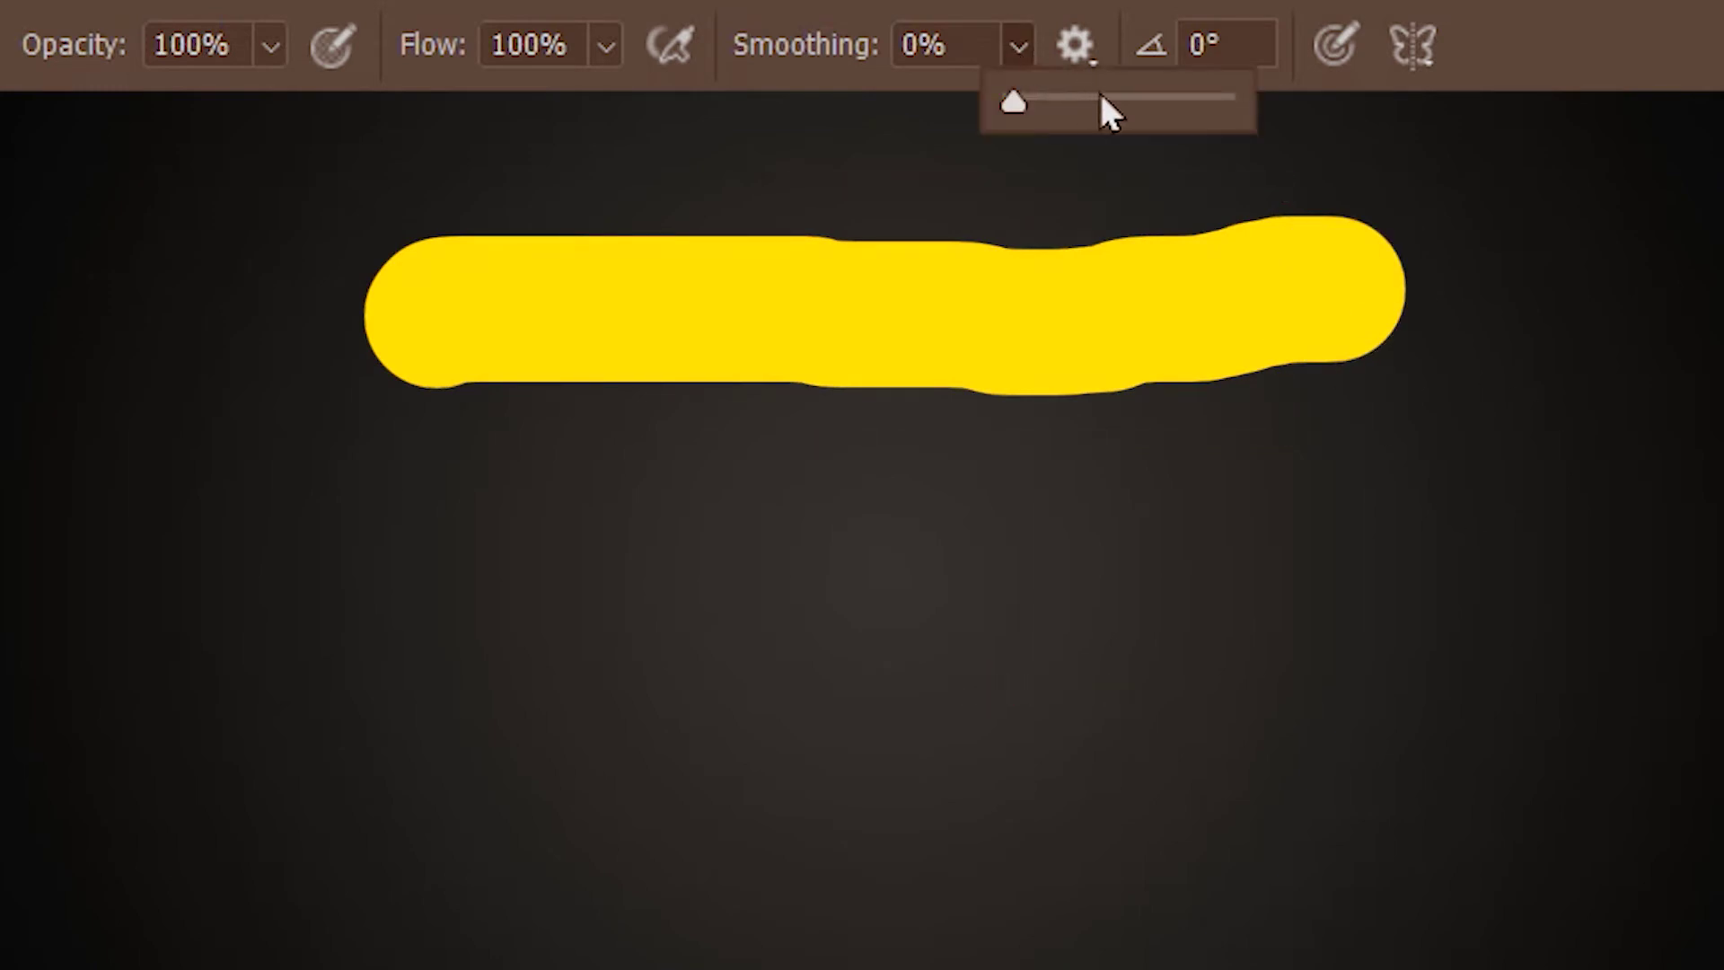
drag(1106, 107, 1222, 98)
click(457, 649)
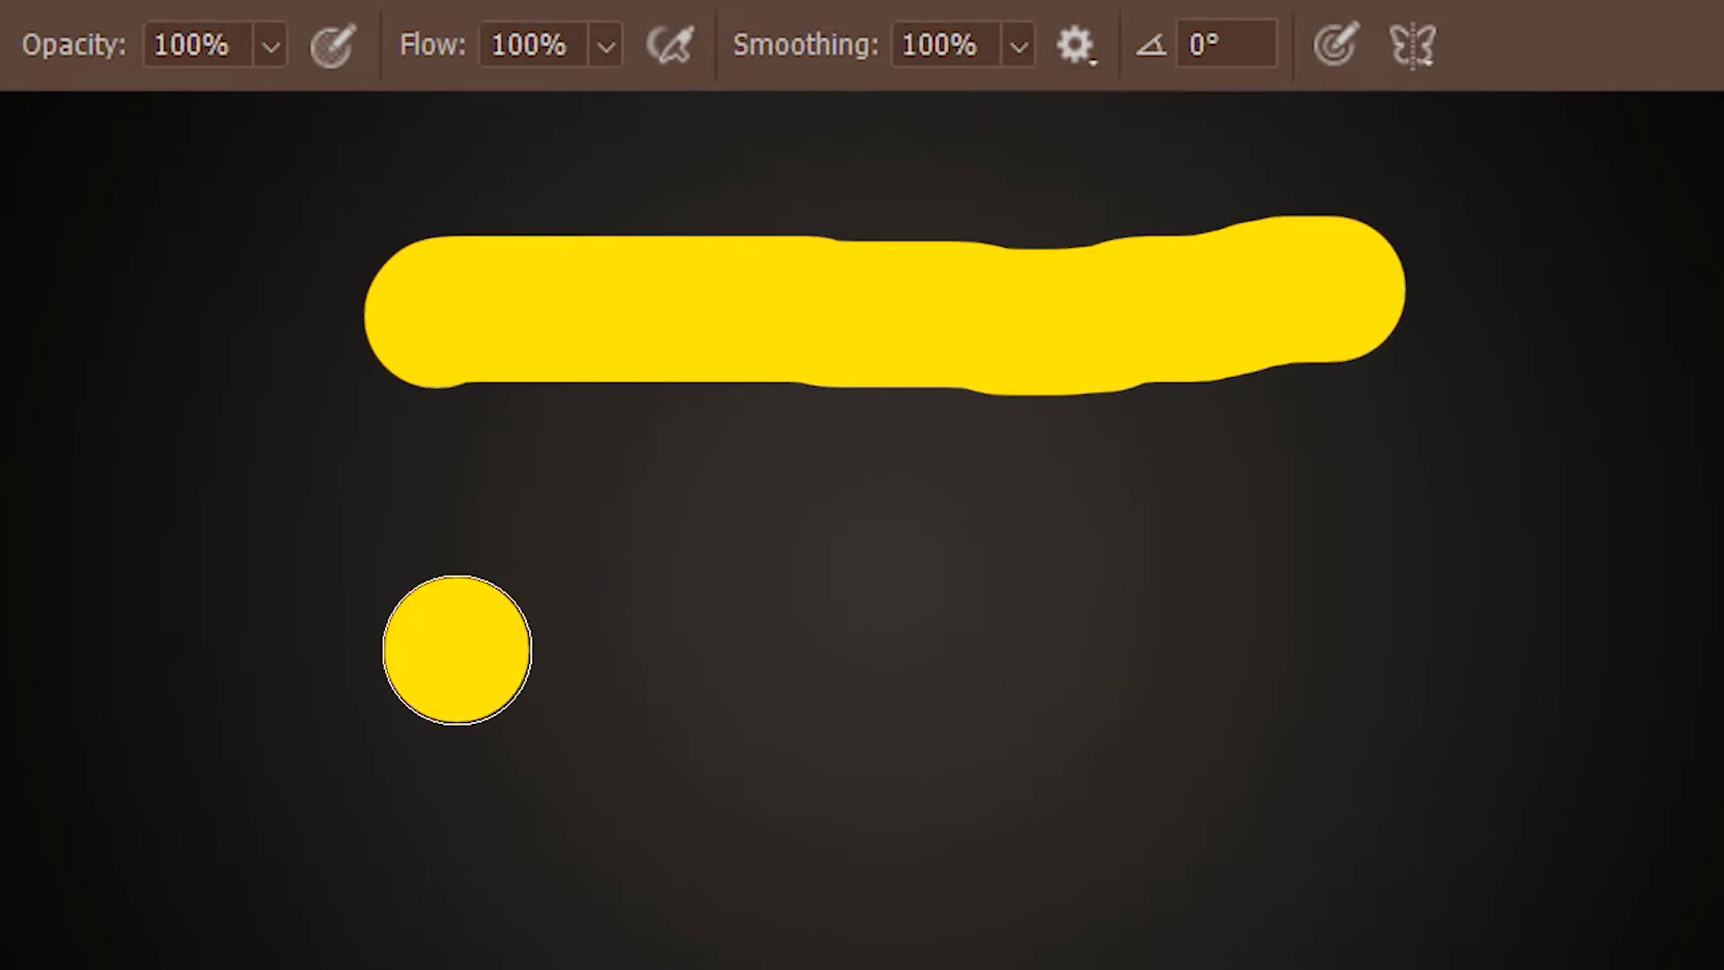
mouse_move(457, 649)
mouse_down()
mouse_move(832, 637)
mouse_move(1165, 682)
mouse_move(1572, 680)
mouse_up()
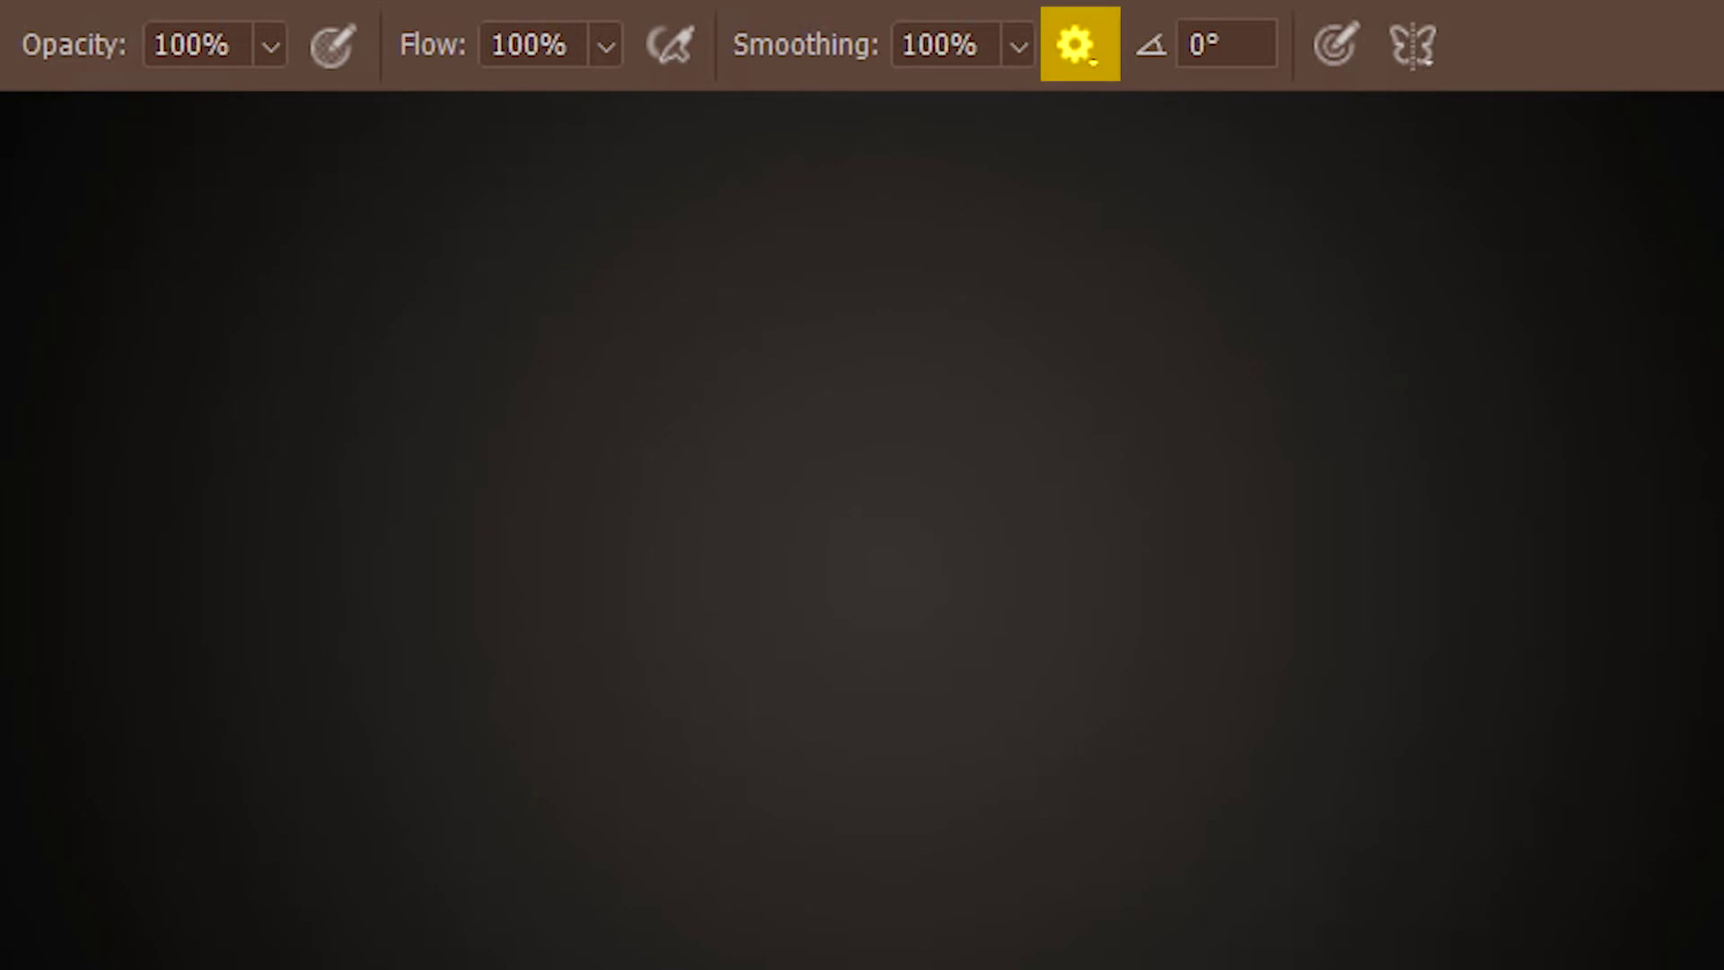
Enable Pulled String Mode in the brush's smoothing options.
click(1078, 43)
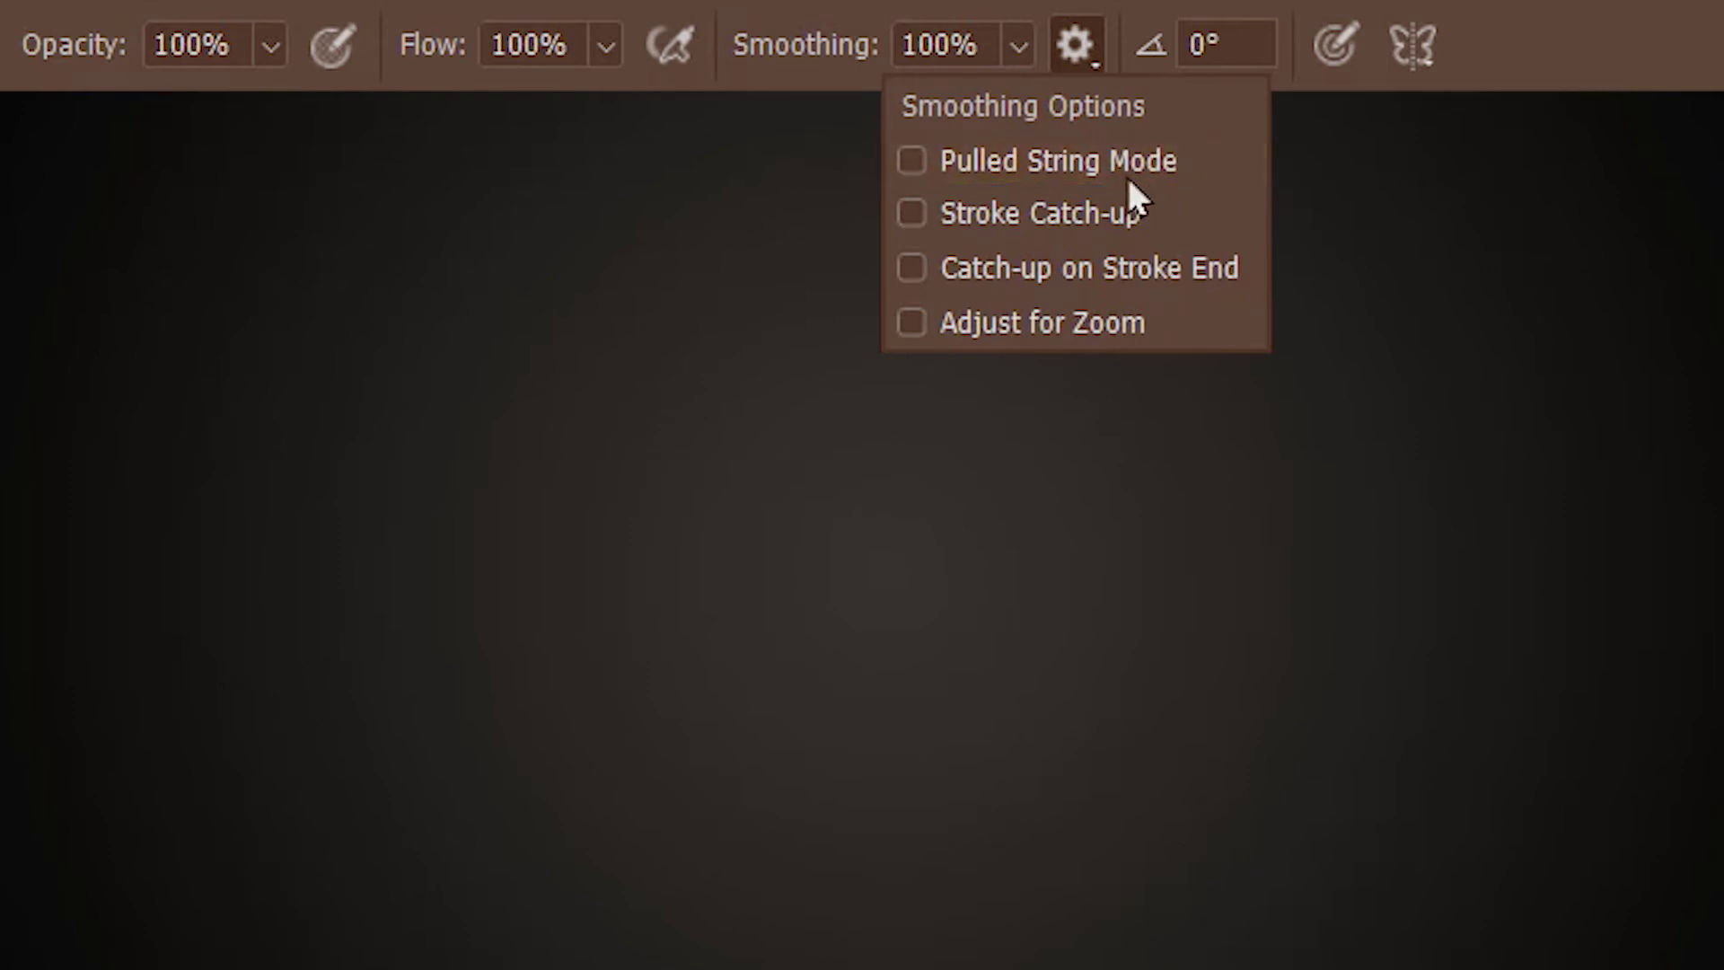
click(961, 161)
key(Escape)
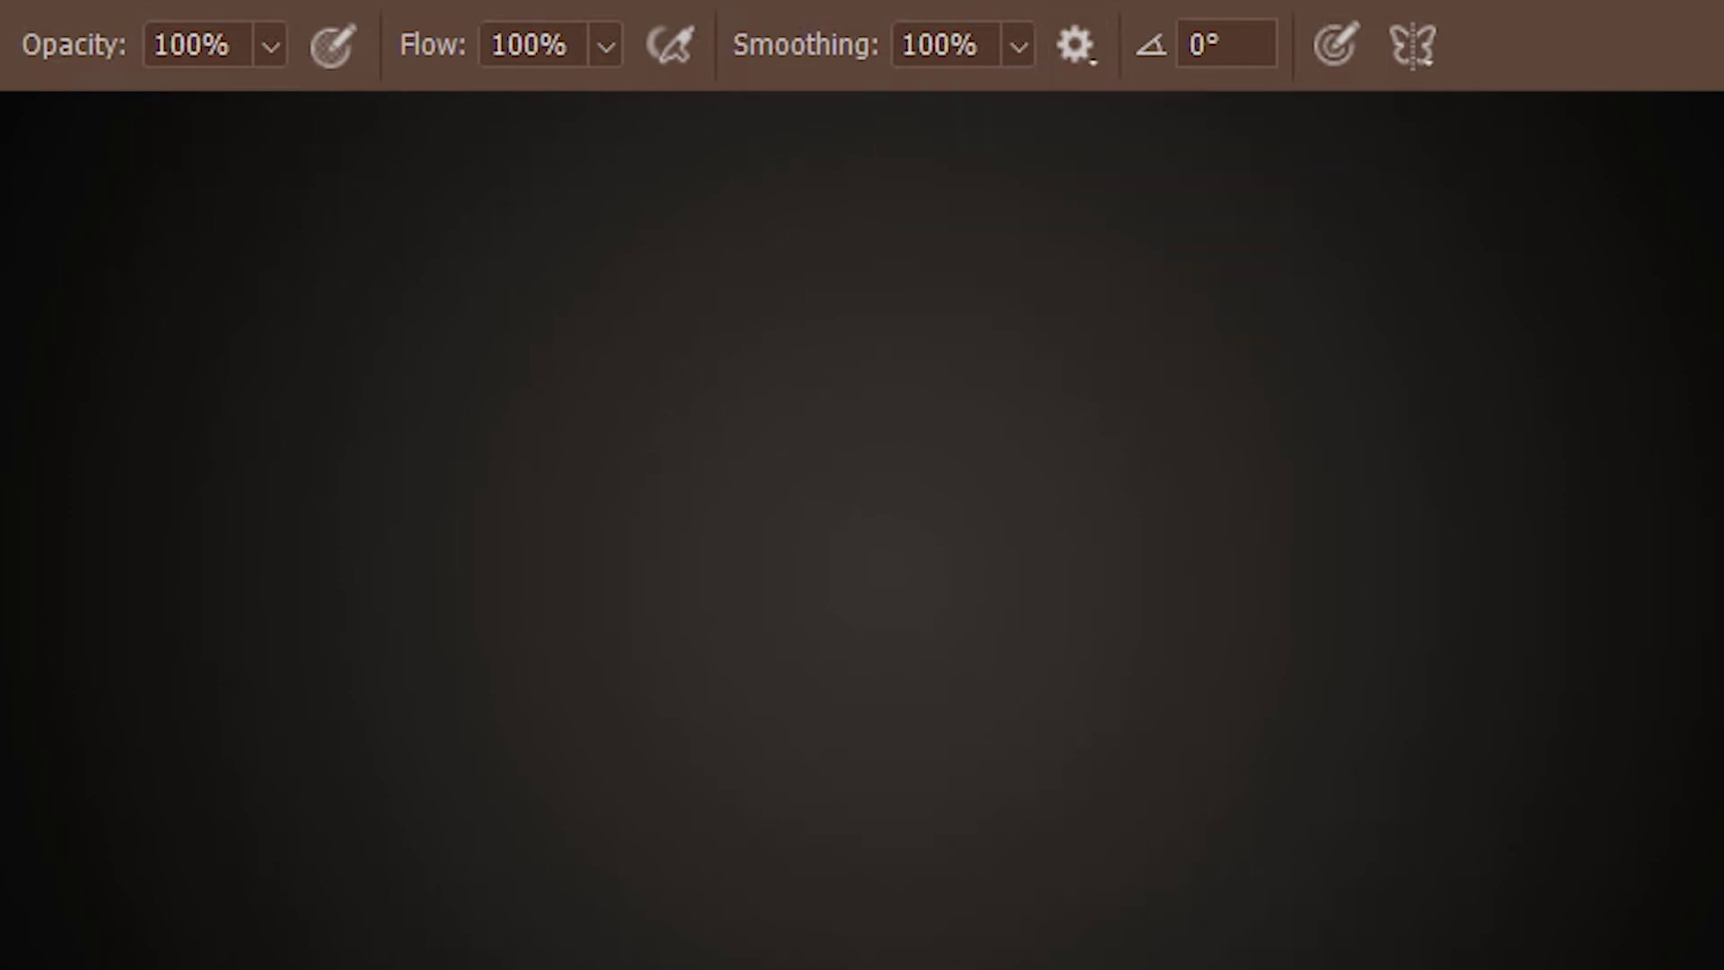
Paint one continuous blue pulled-string stroke running right, sharply down-left, up-right, and curving back over the first line.
click(331, 392)
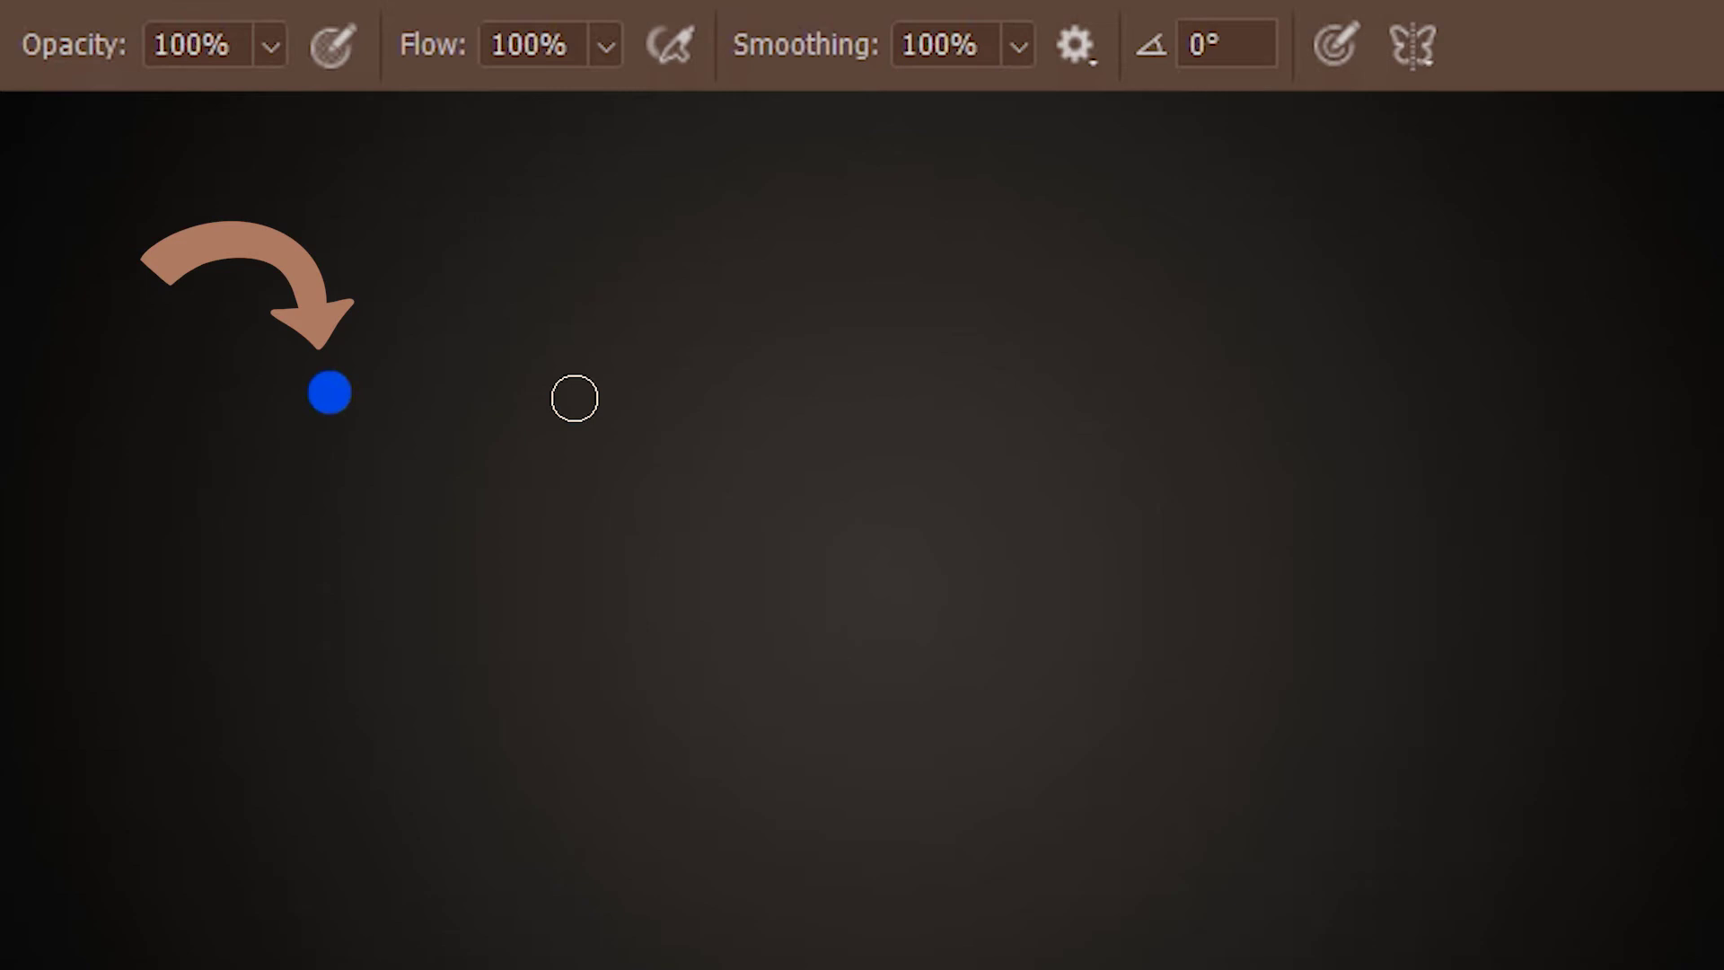
drag(574, 398, 639, 386)
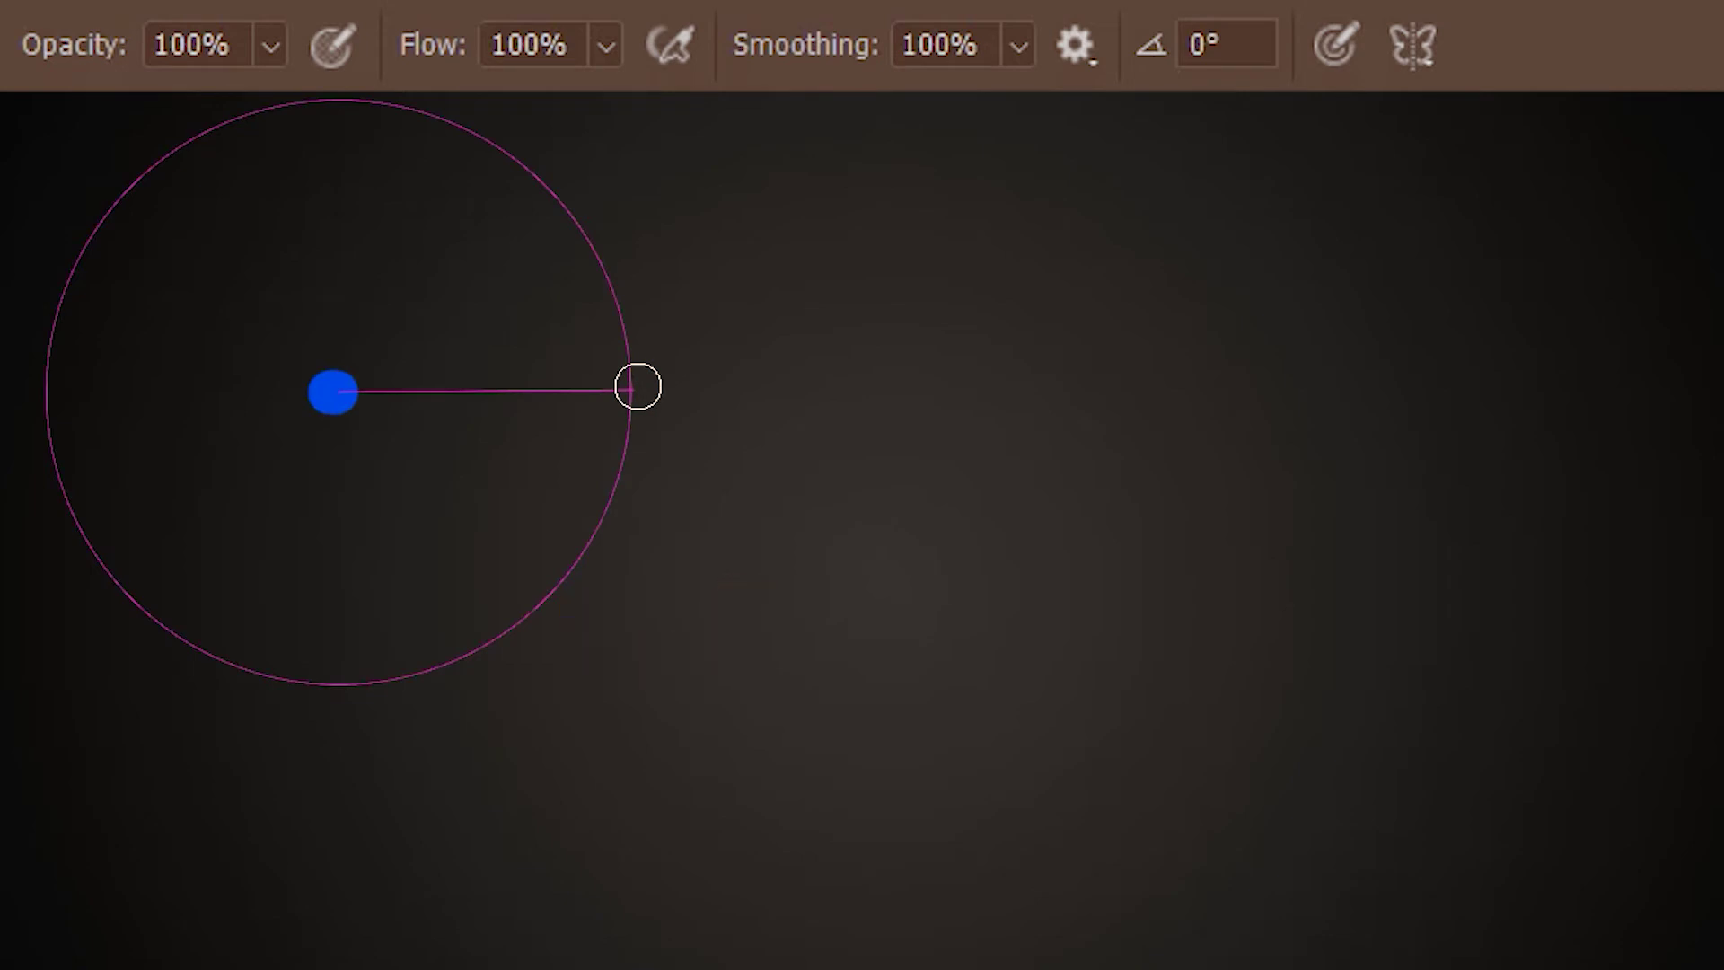
mouse_move(638, 386)
mouse_down()
mouse_move(851, 425)
mouse_move(1368, 417)
mouse_up()
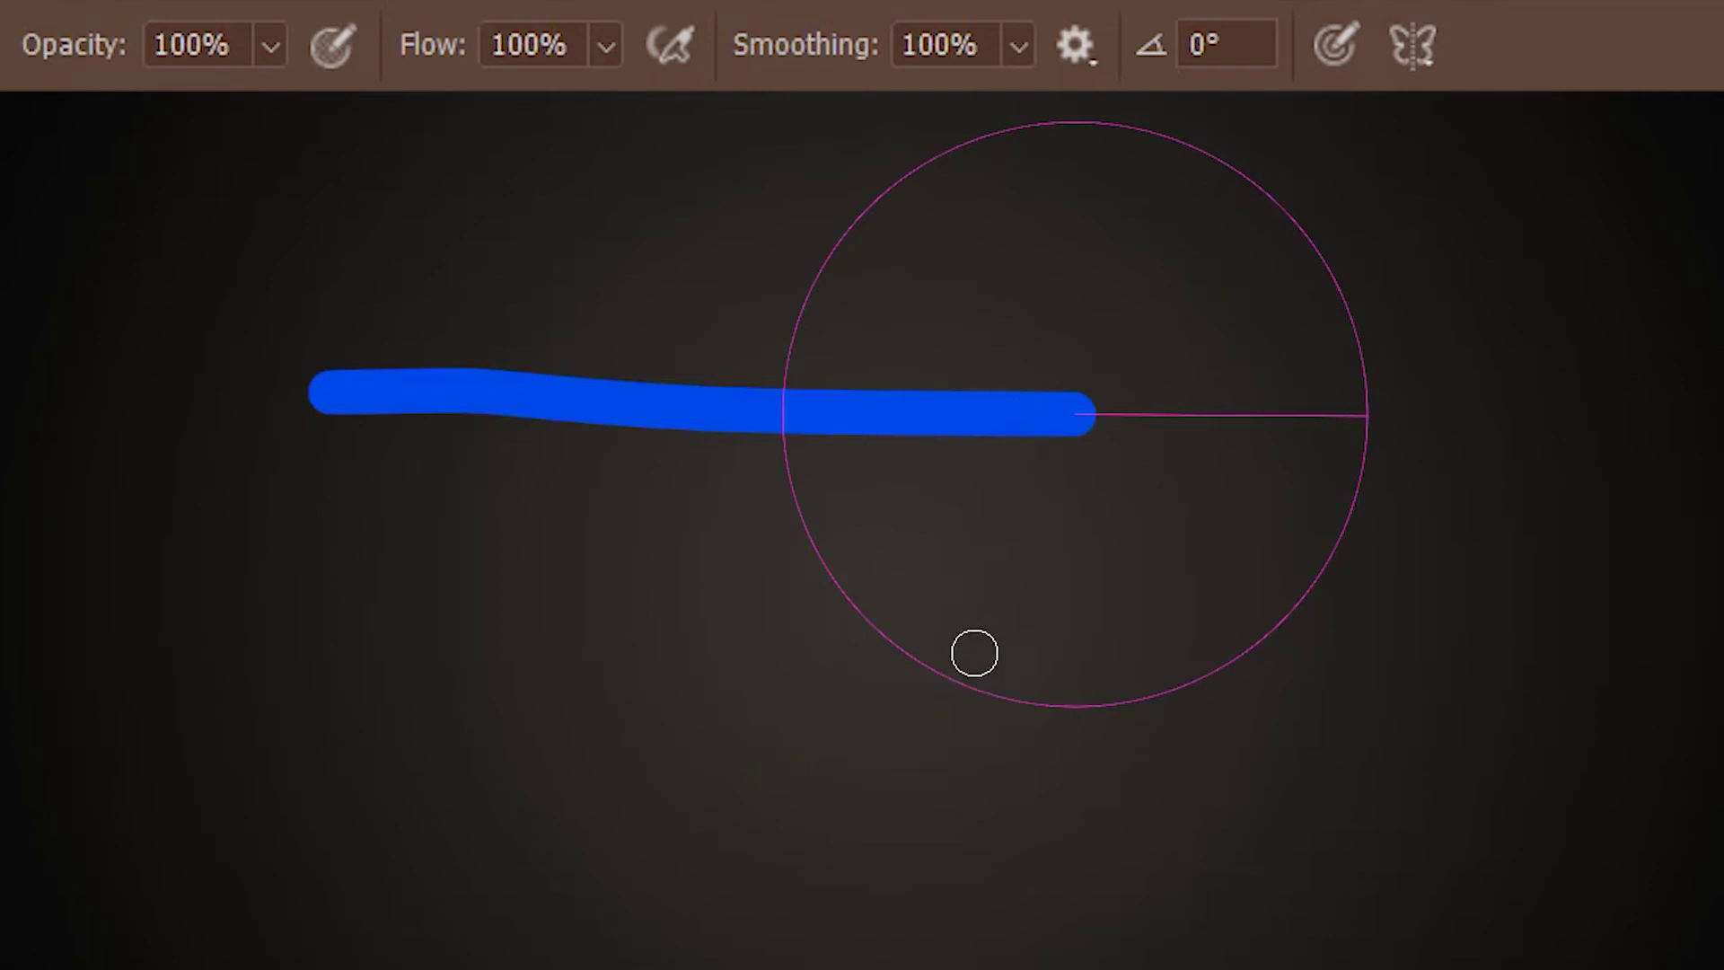
mouse_move(958, 682)
mouse_down()
mouse_move(889, 861)
mouse_move(808, 968)
mouse_move(774, 968)
mouse_move(769, 885)
mouse_up()
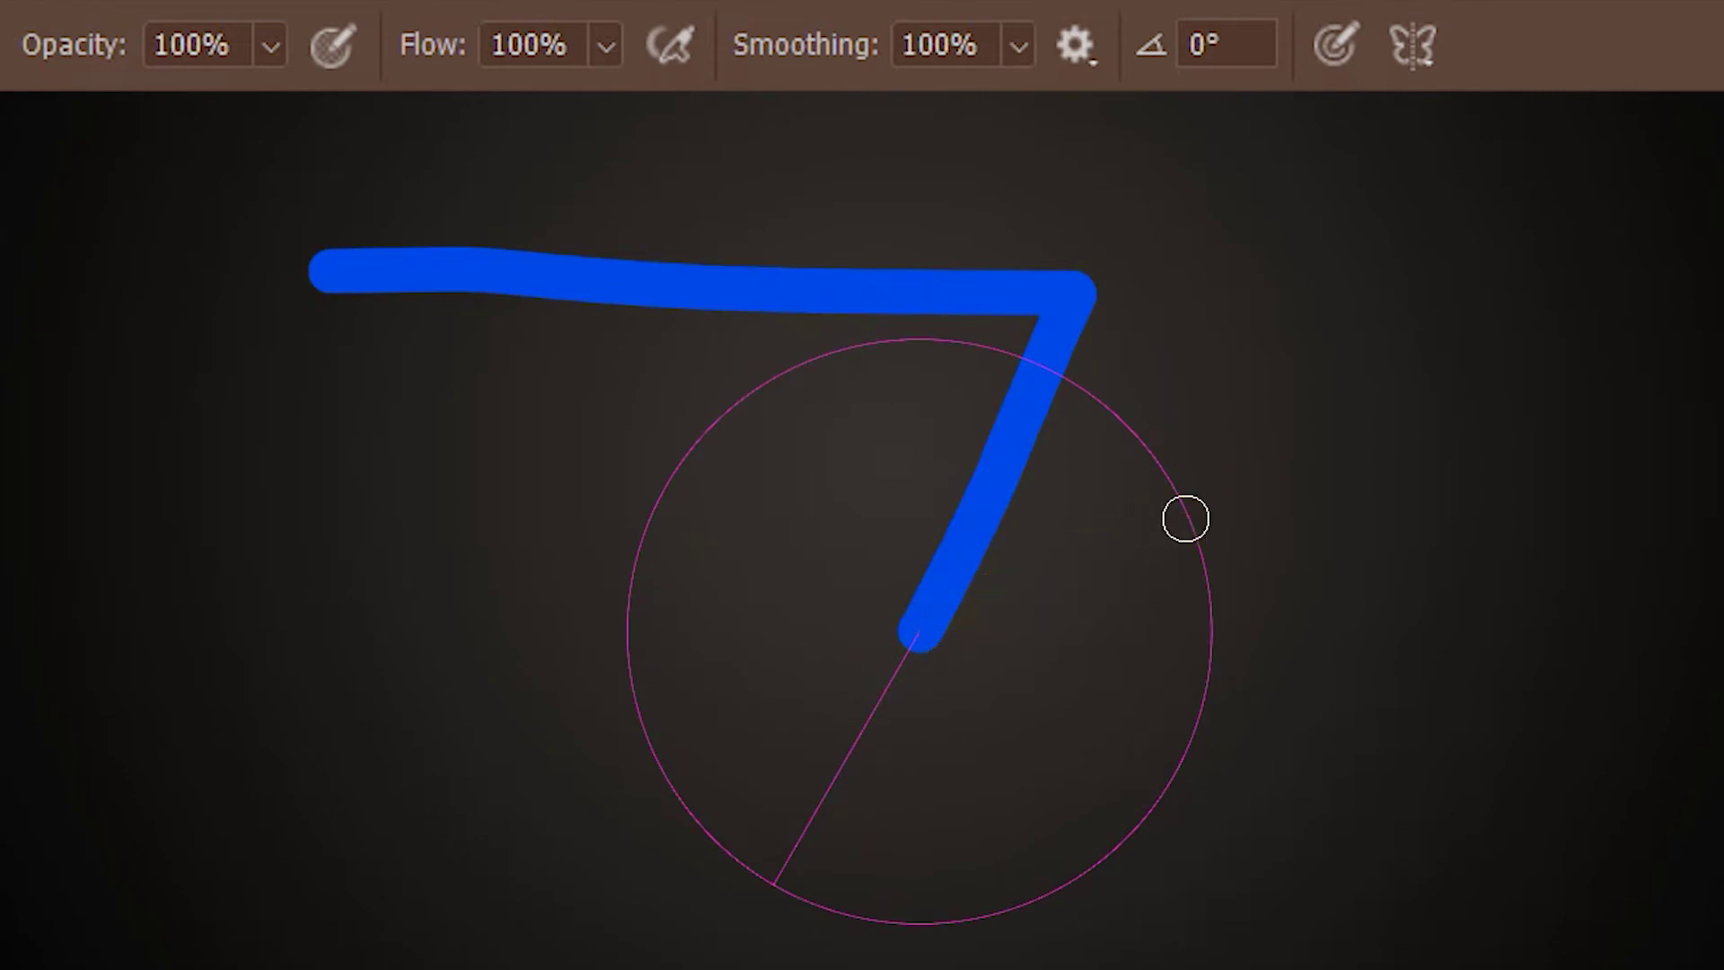
mouse_move(1185, 515)
mouse_down()
mouse_move(1508, 324)
mouse_move(1591, 241)
mouse_move(1355, 235)
mouse_up()
mouse_move(1354, 314)
mouse_down()
mouse_move(1196, 226)
mouse_move(1066, 208)
mouse_move(941, 151)
mouse_up()
mouse_move(940, 222)
mouse_down()
mouse_move(780, 226)
mouse_move(543, 306)
mouse_up()
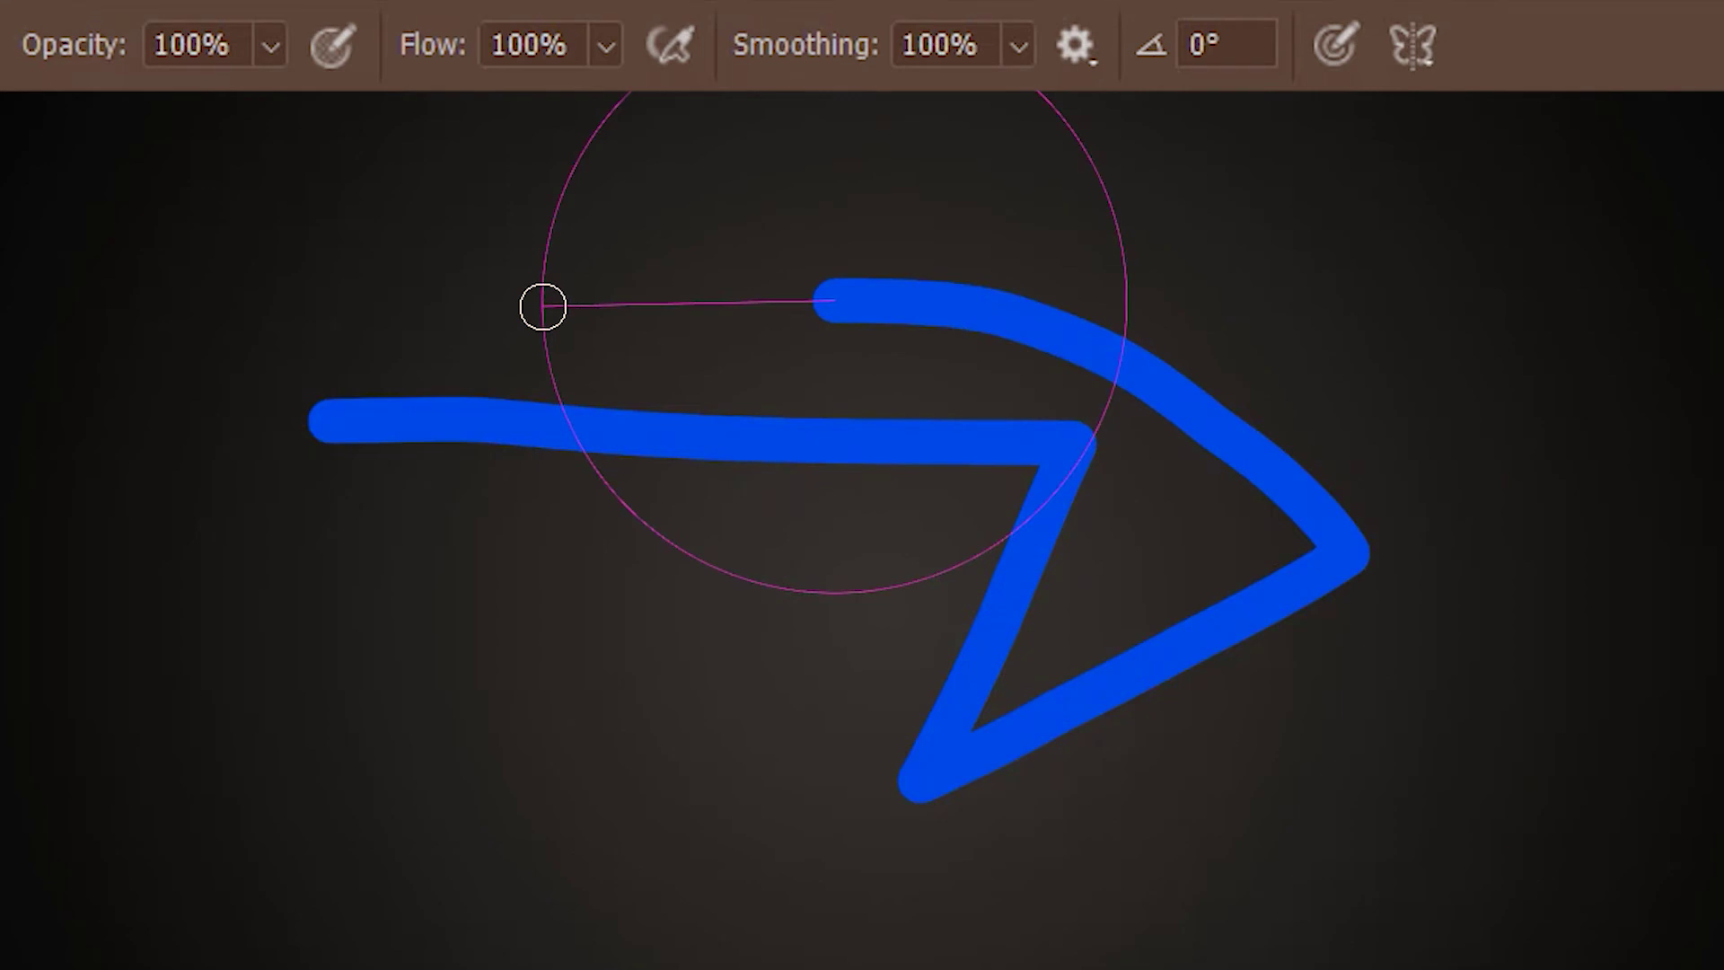
drag(544, 306, 543, 307)
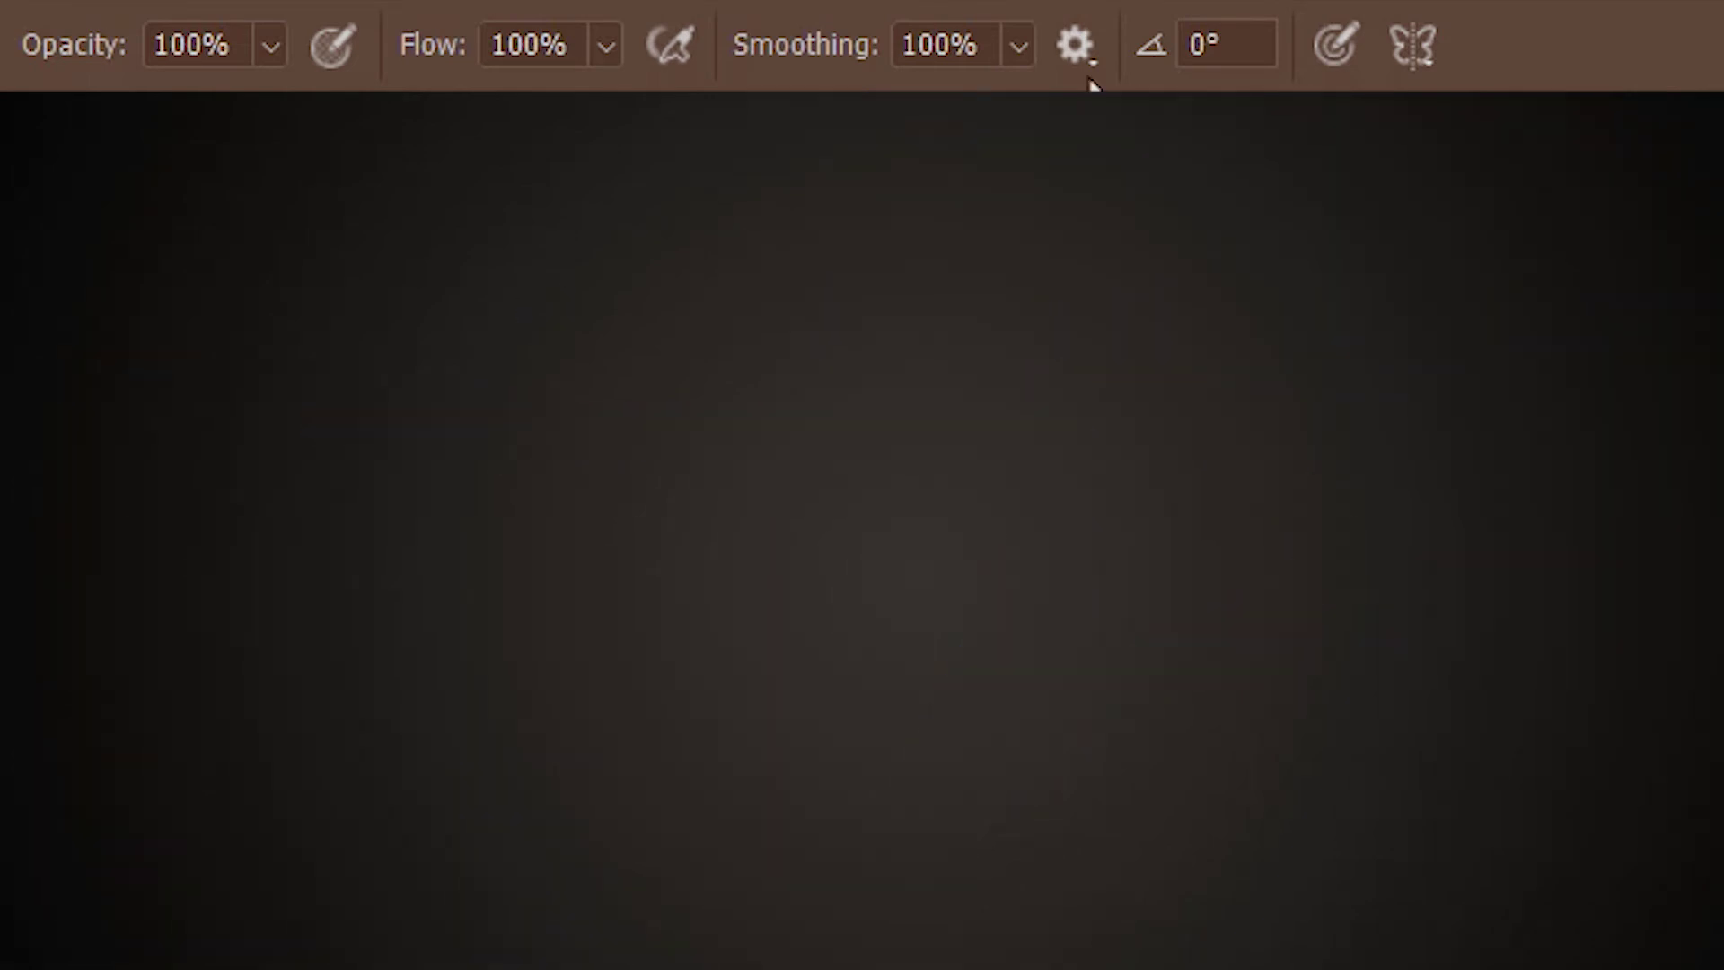
Paint a horizontal green stroke with Stroke Catch-up off and another one above it with Stroke Catch-up enabled.
click(1083, 50)
mouse_move(417, 560)
mouse_down()
mouse_move(618, 607)
mouse_move(1273, 611)
mouse_move(1475, 538)
mouse_up()
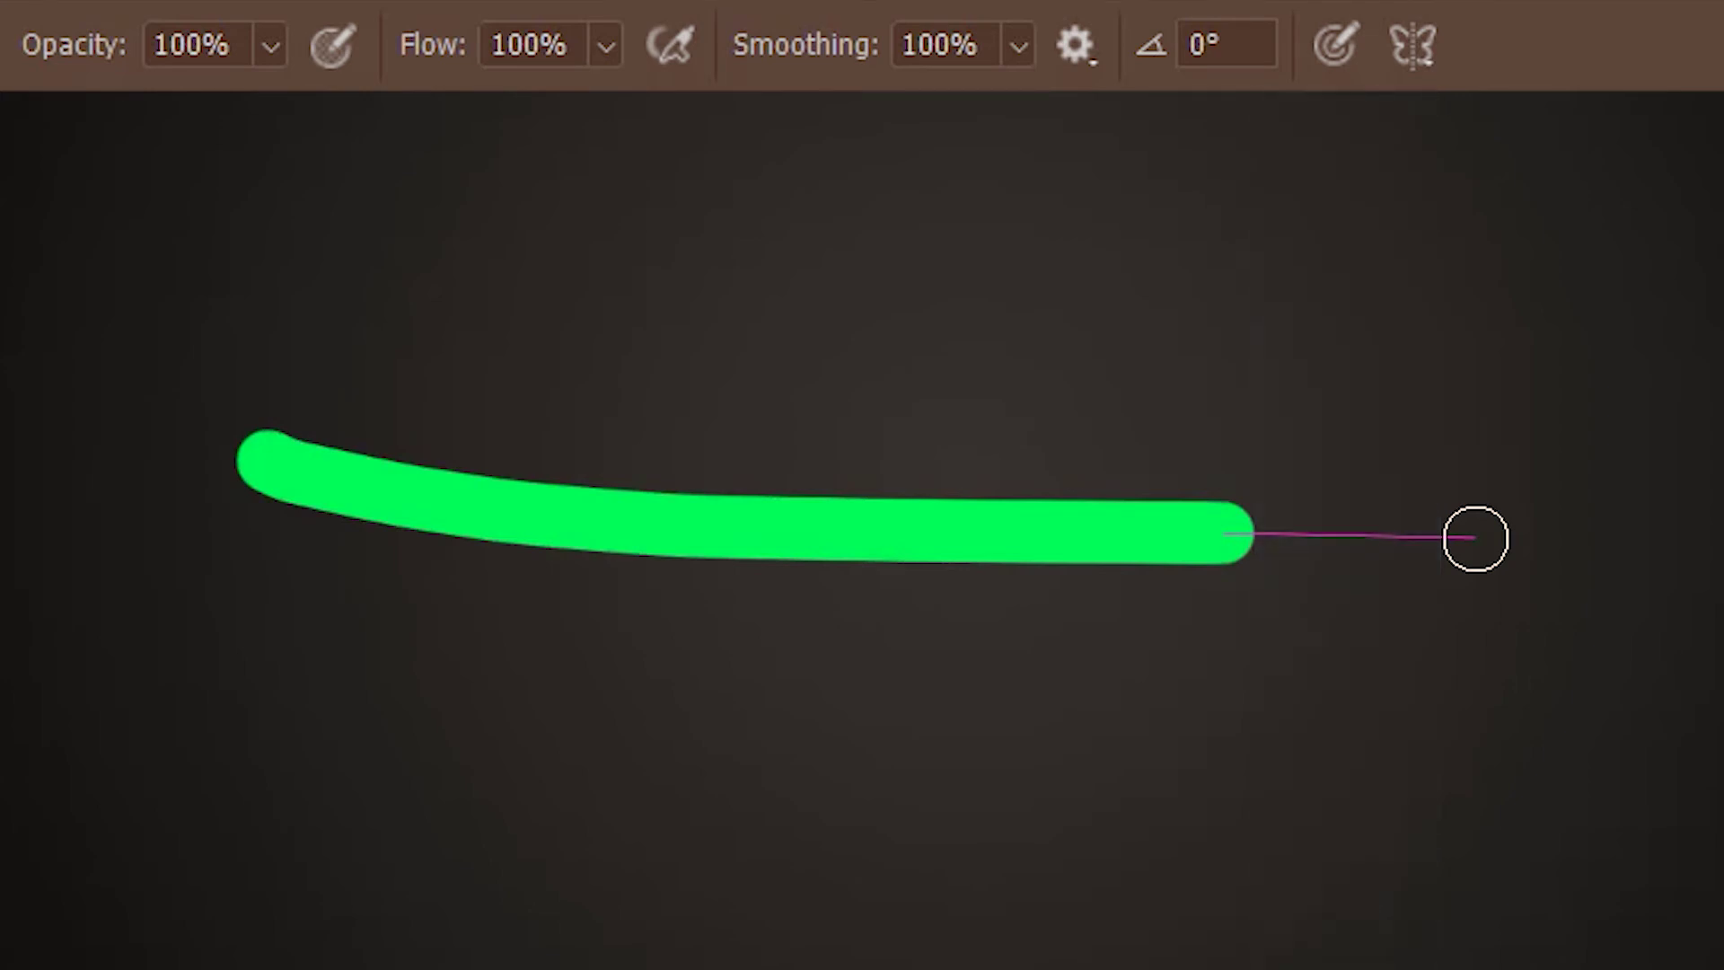
click(1082, 43)
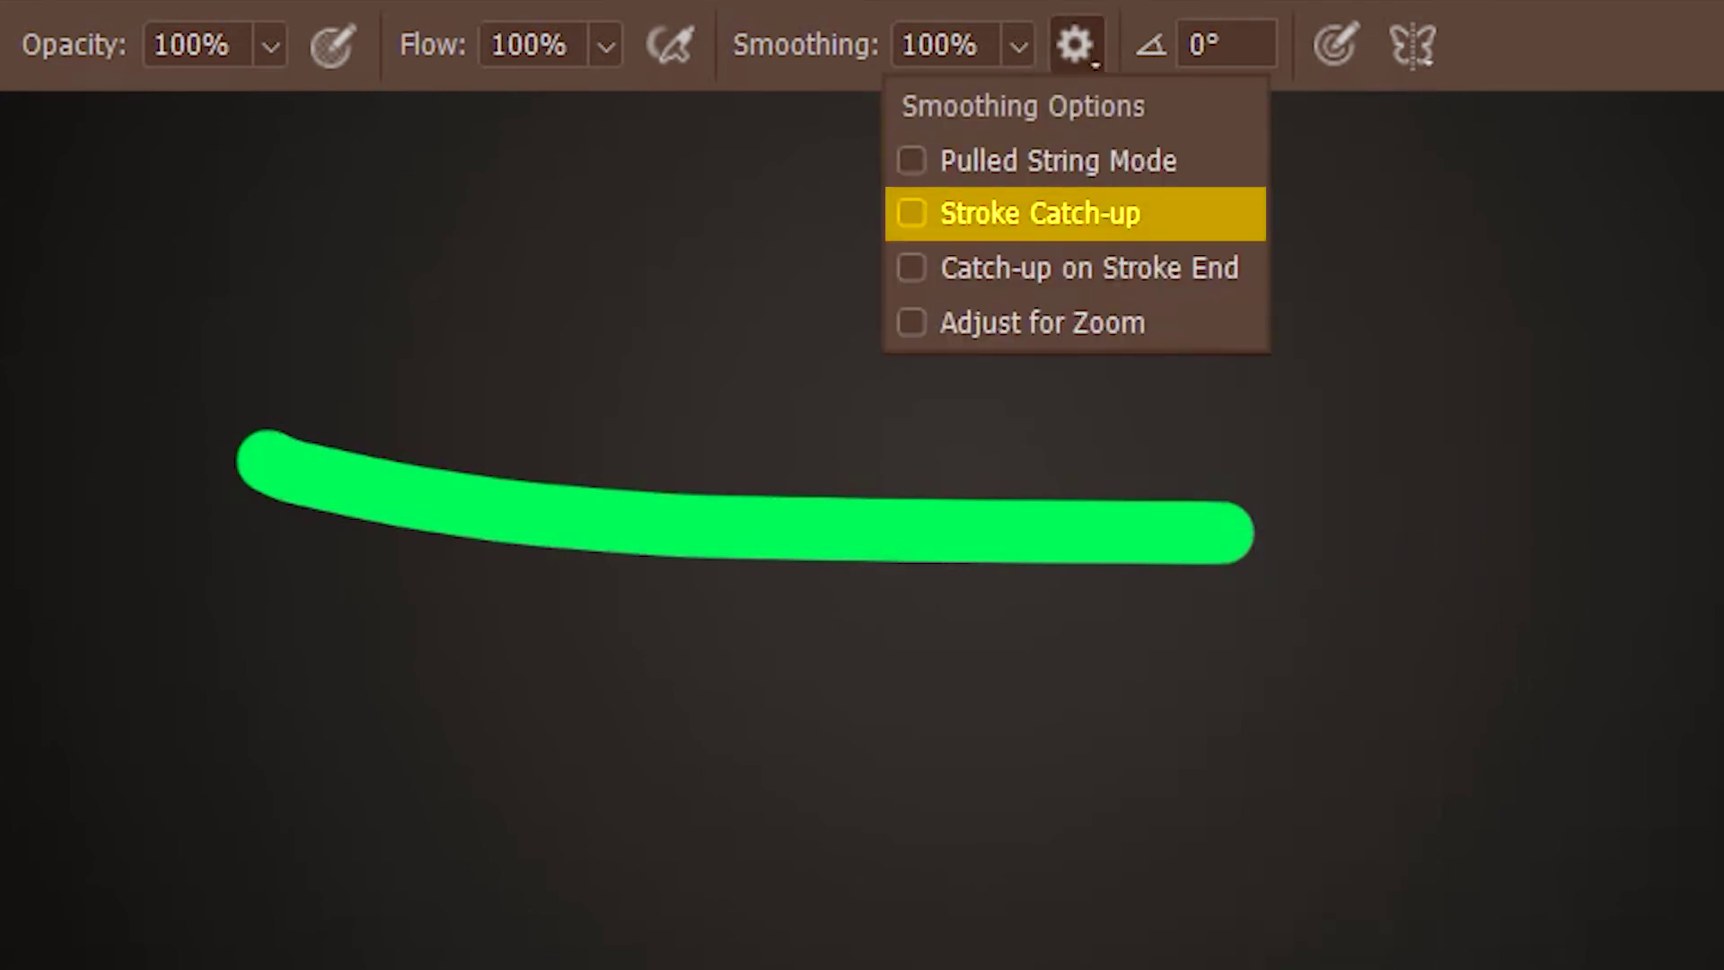
click(1064, 214)
key(Escape)
drag(808, 296, 777, 539)
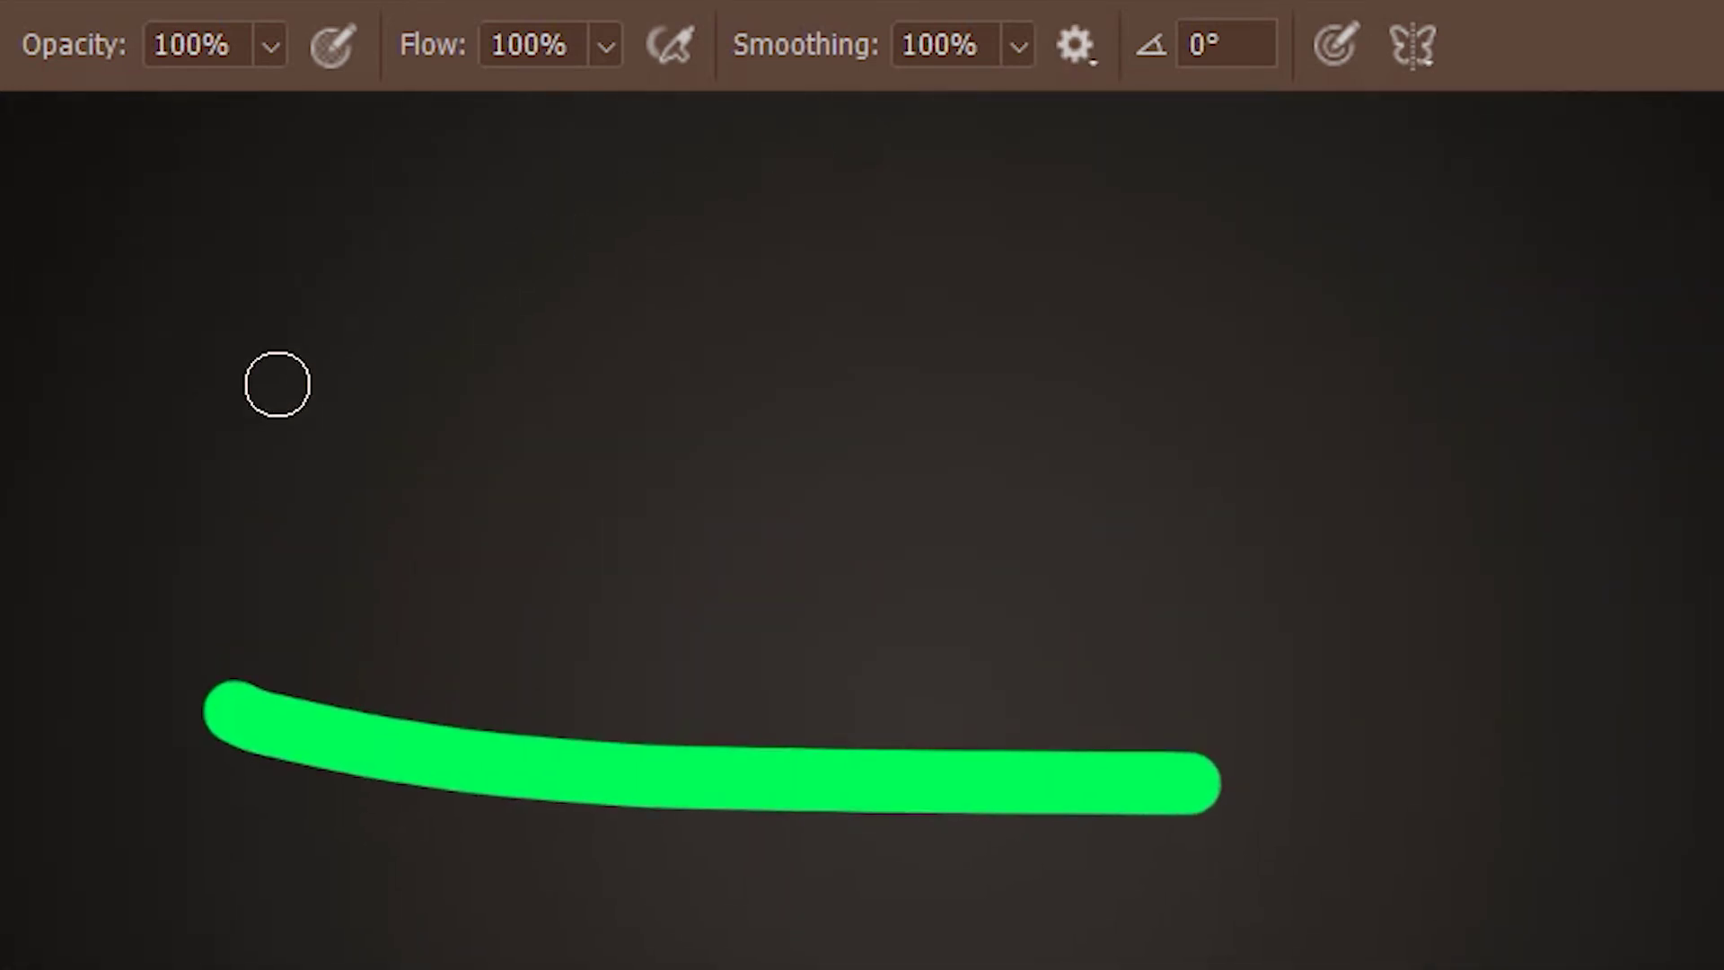
drag(278, 384, 1535, 404)
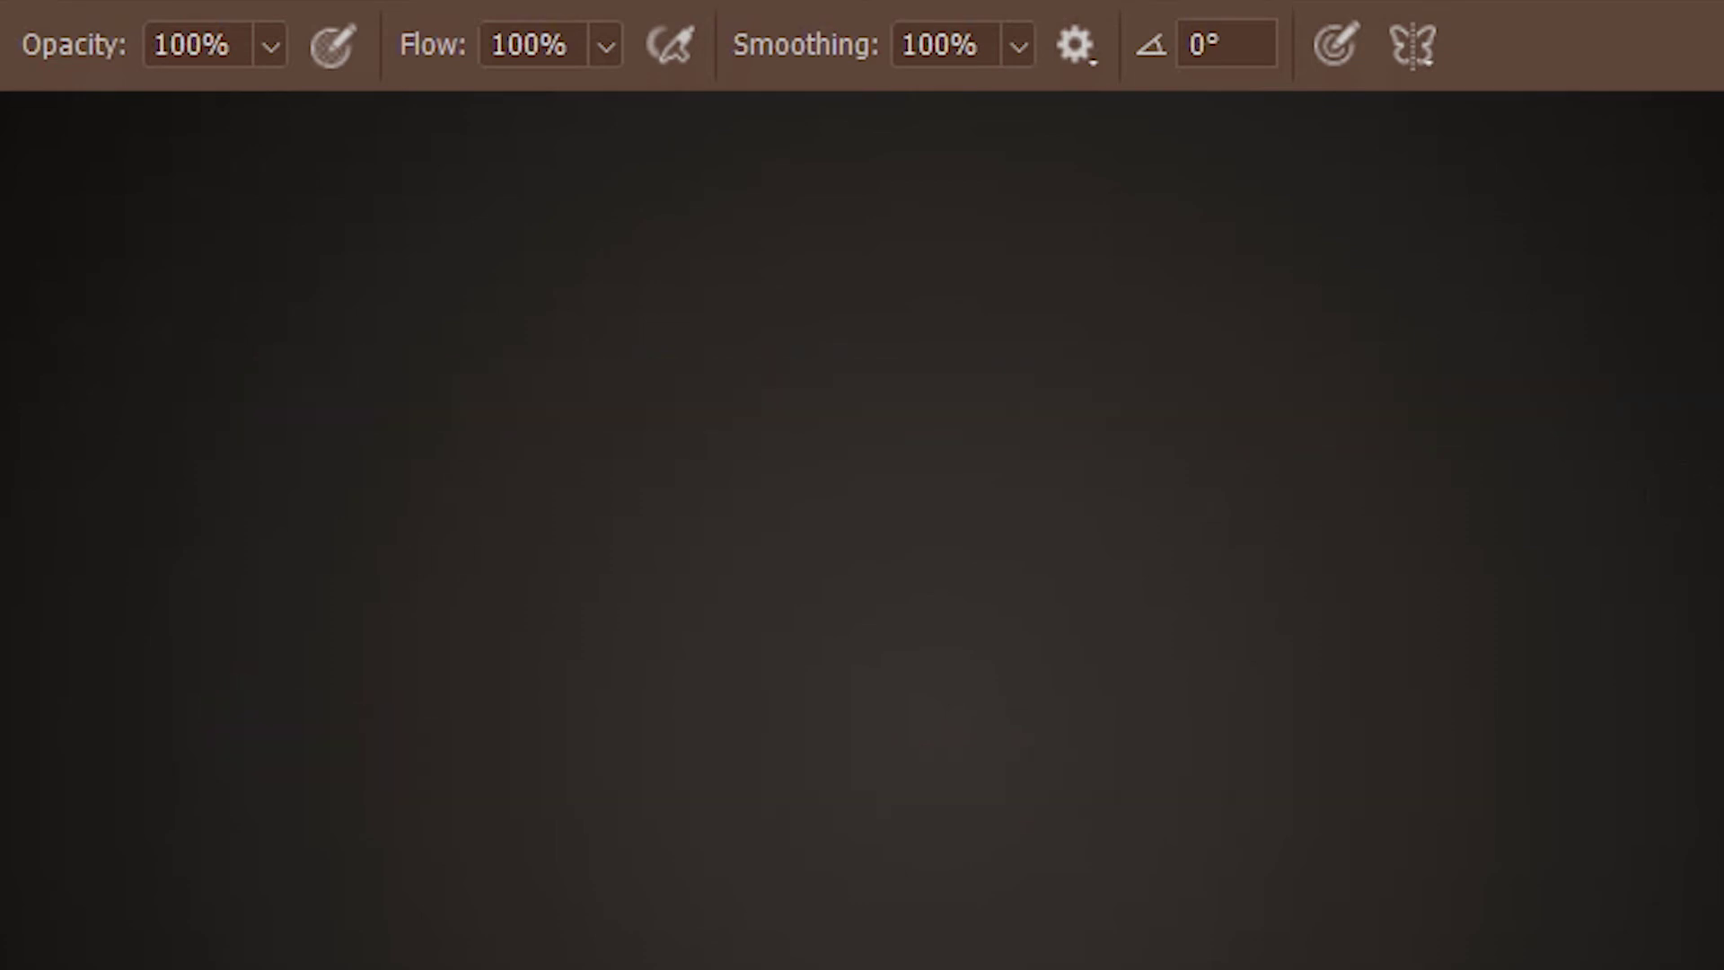
Paint a horizontal pink stroke at 100% smoothing with Catch-up on Stroke End turned off.
click(1084, 43)
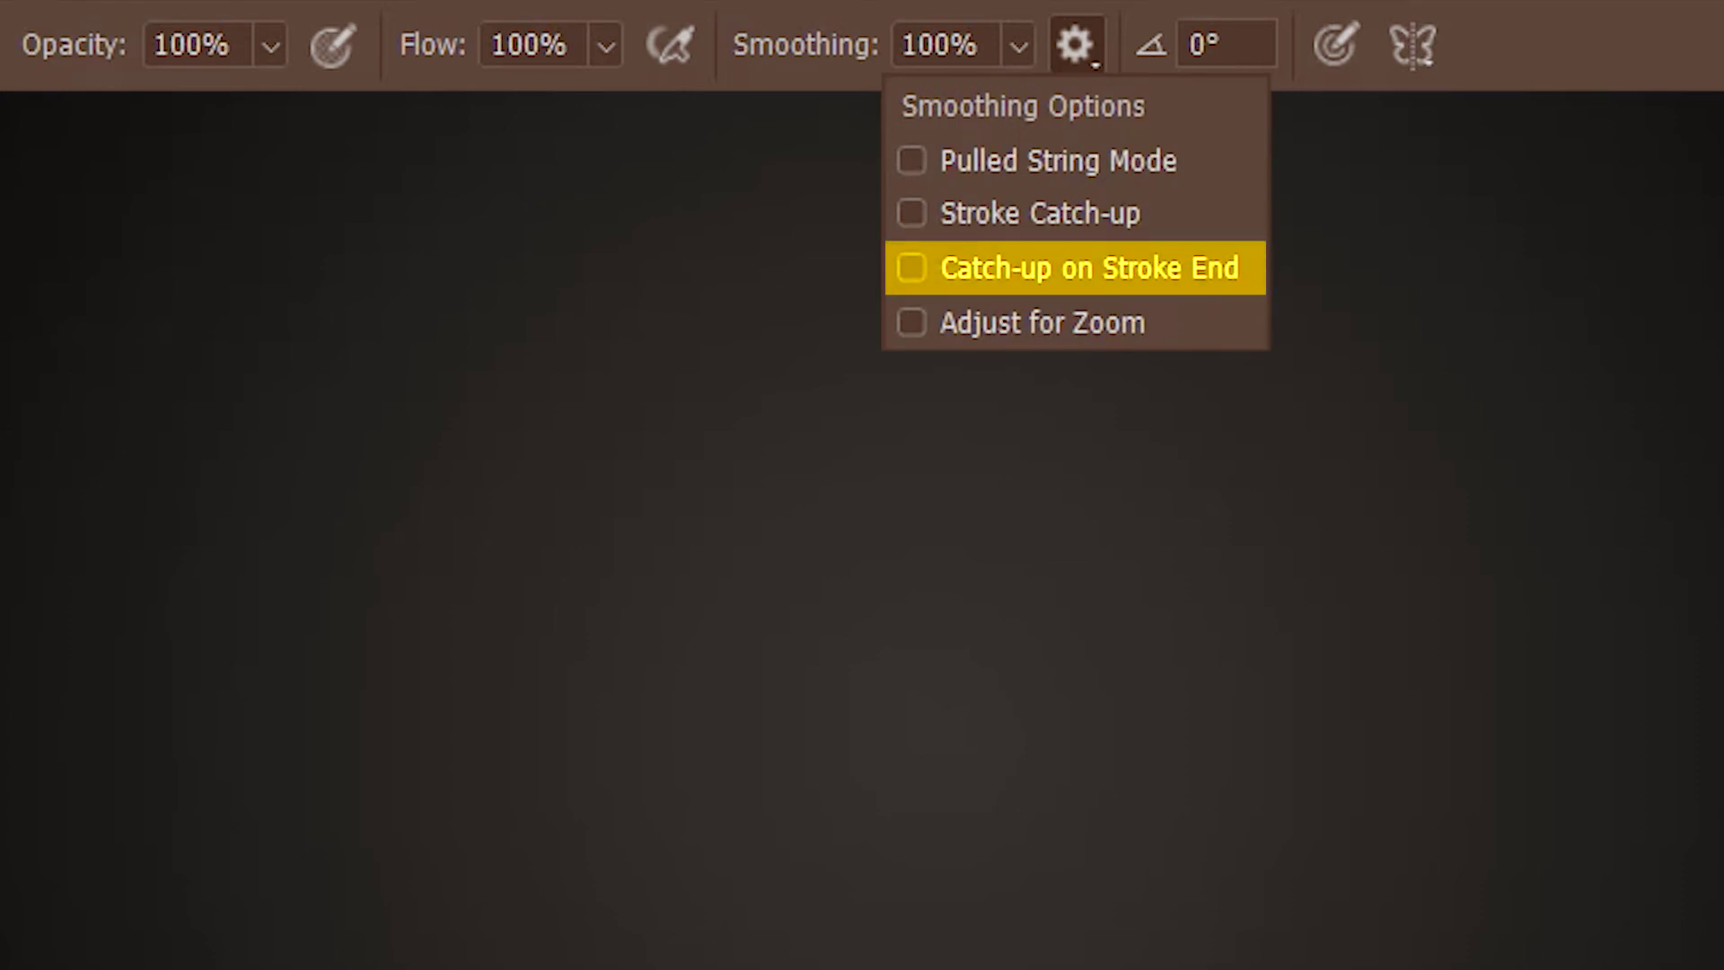
key(Escape)
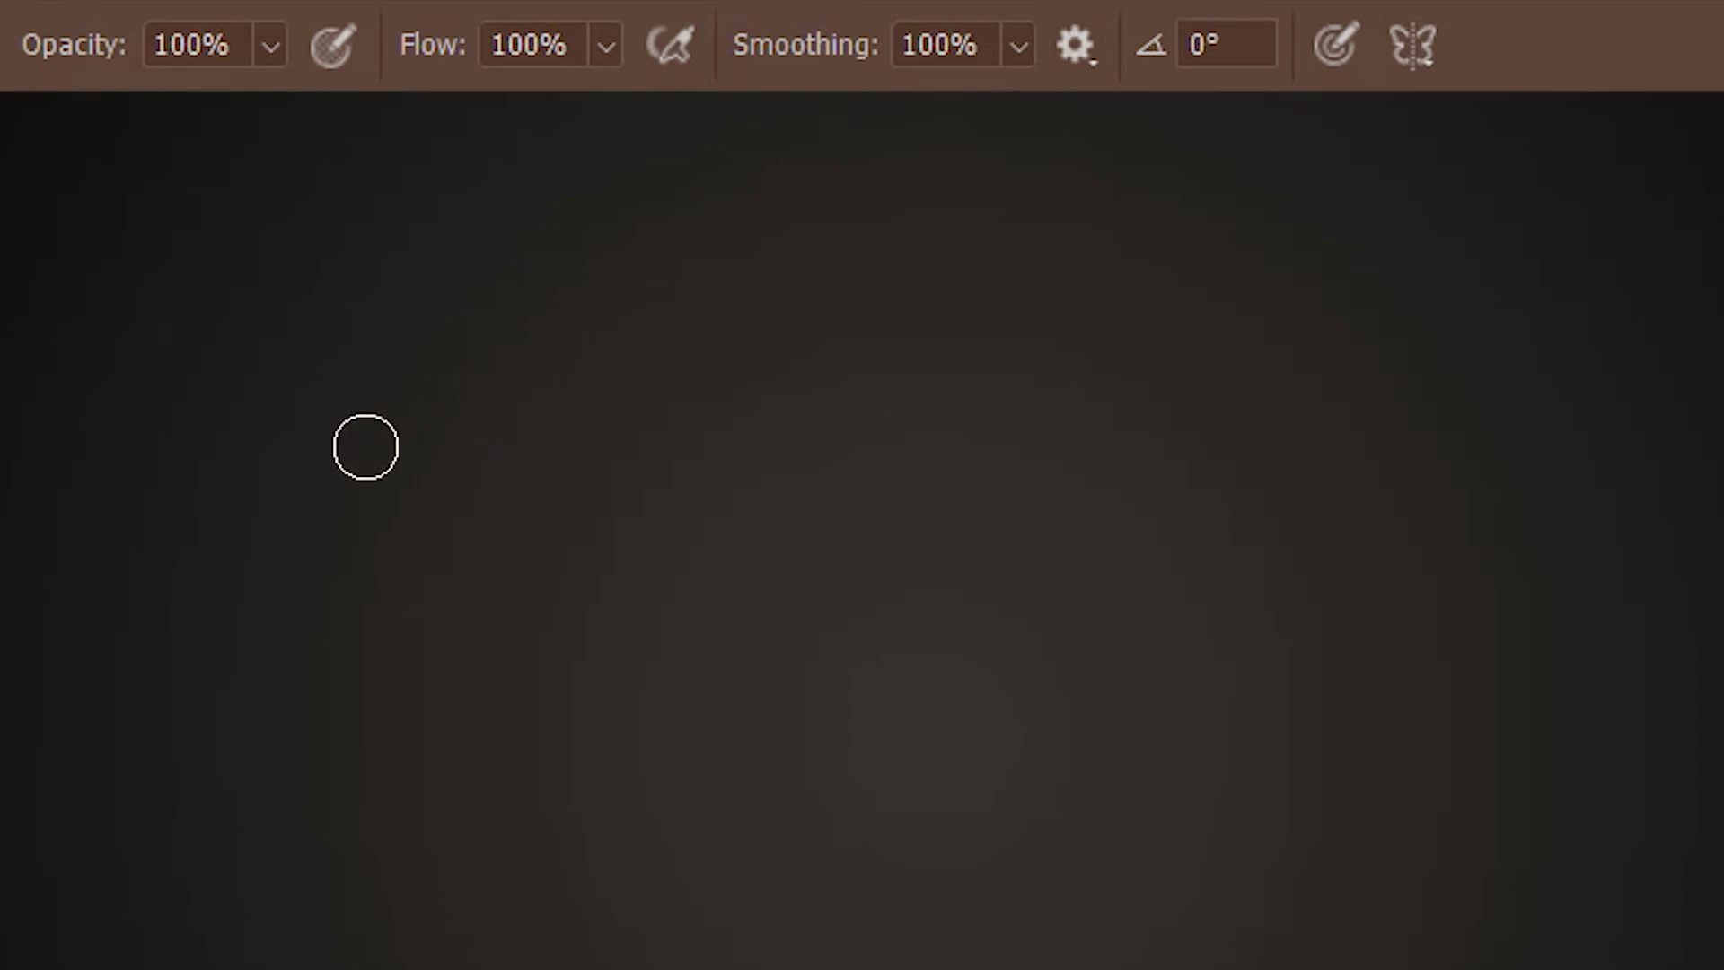
mouse_move(207, 465)
mouse_down()
mouse_move(889, 518)
mouse_move(1287, 462)
mouse_move(1553, 477)
mouse_up()
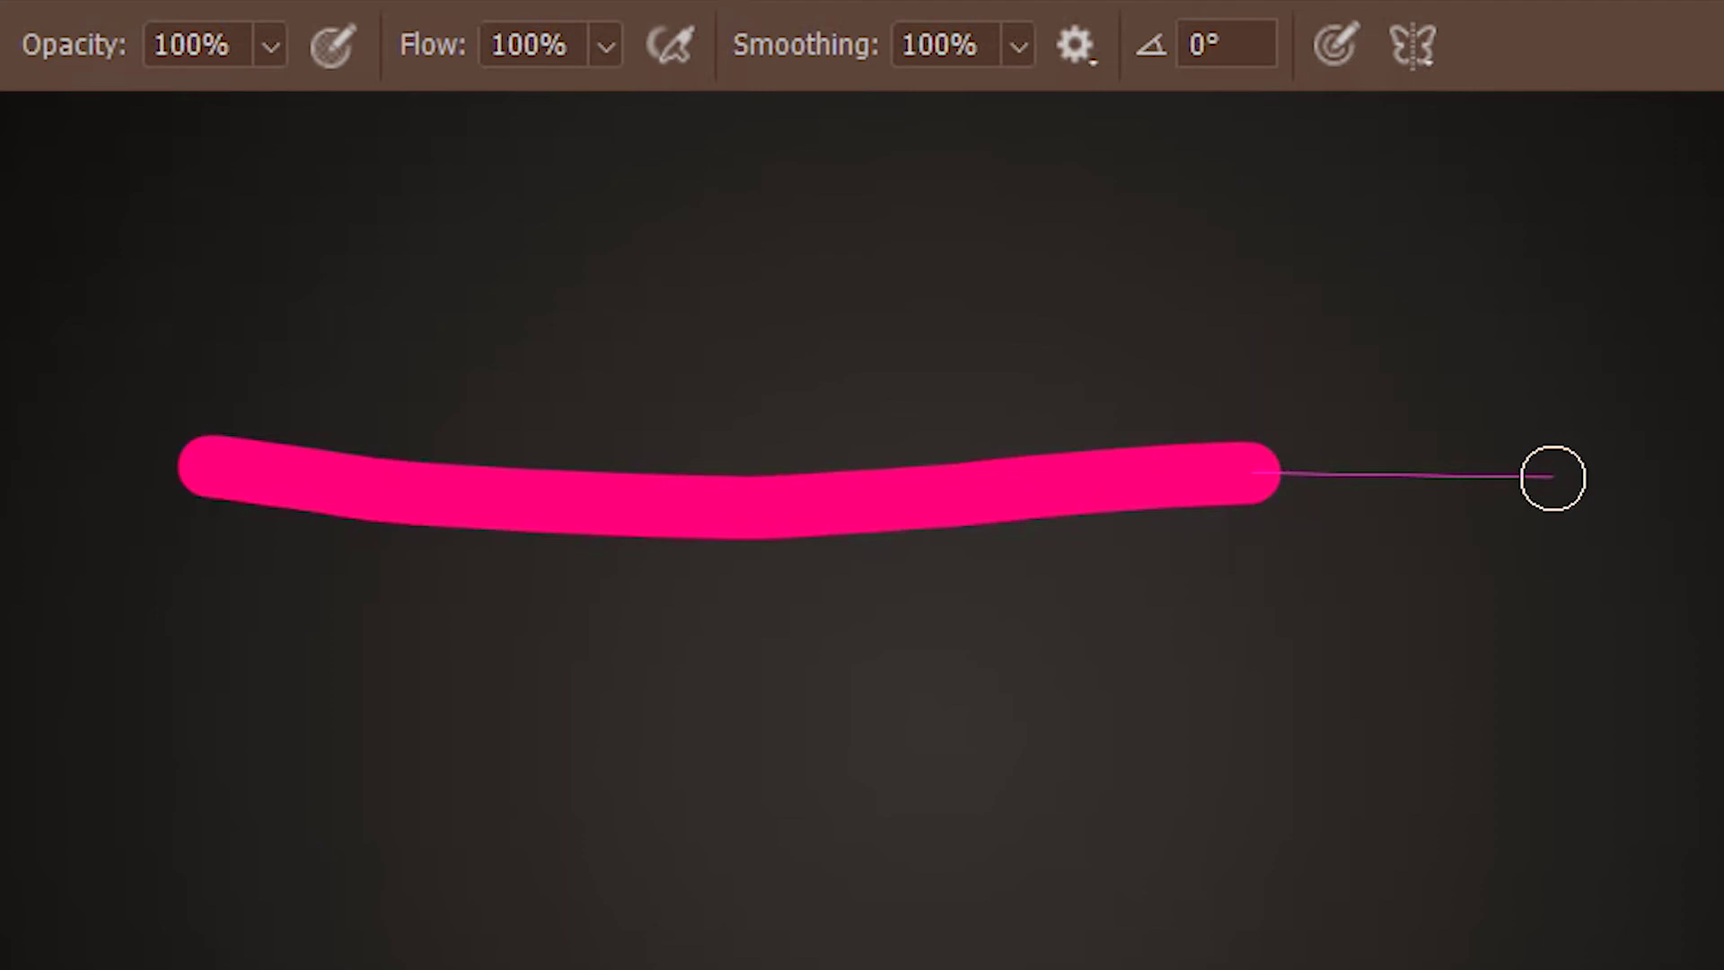
drag(1553, 478, 1552, 477)
Enable Catch-up on Stroke End and paint a second horizontal pink stroke below the first.
click(1074, 44)
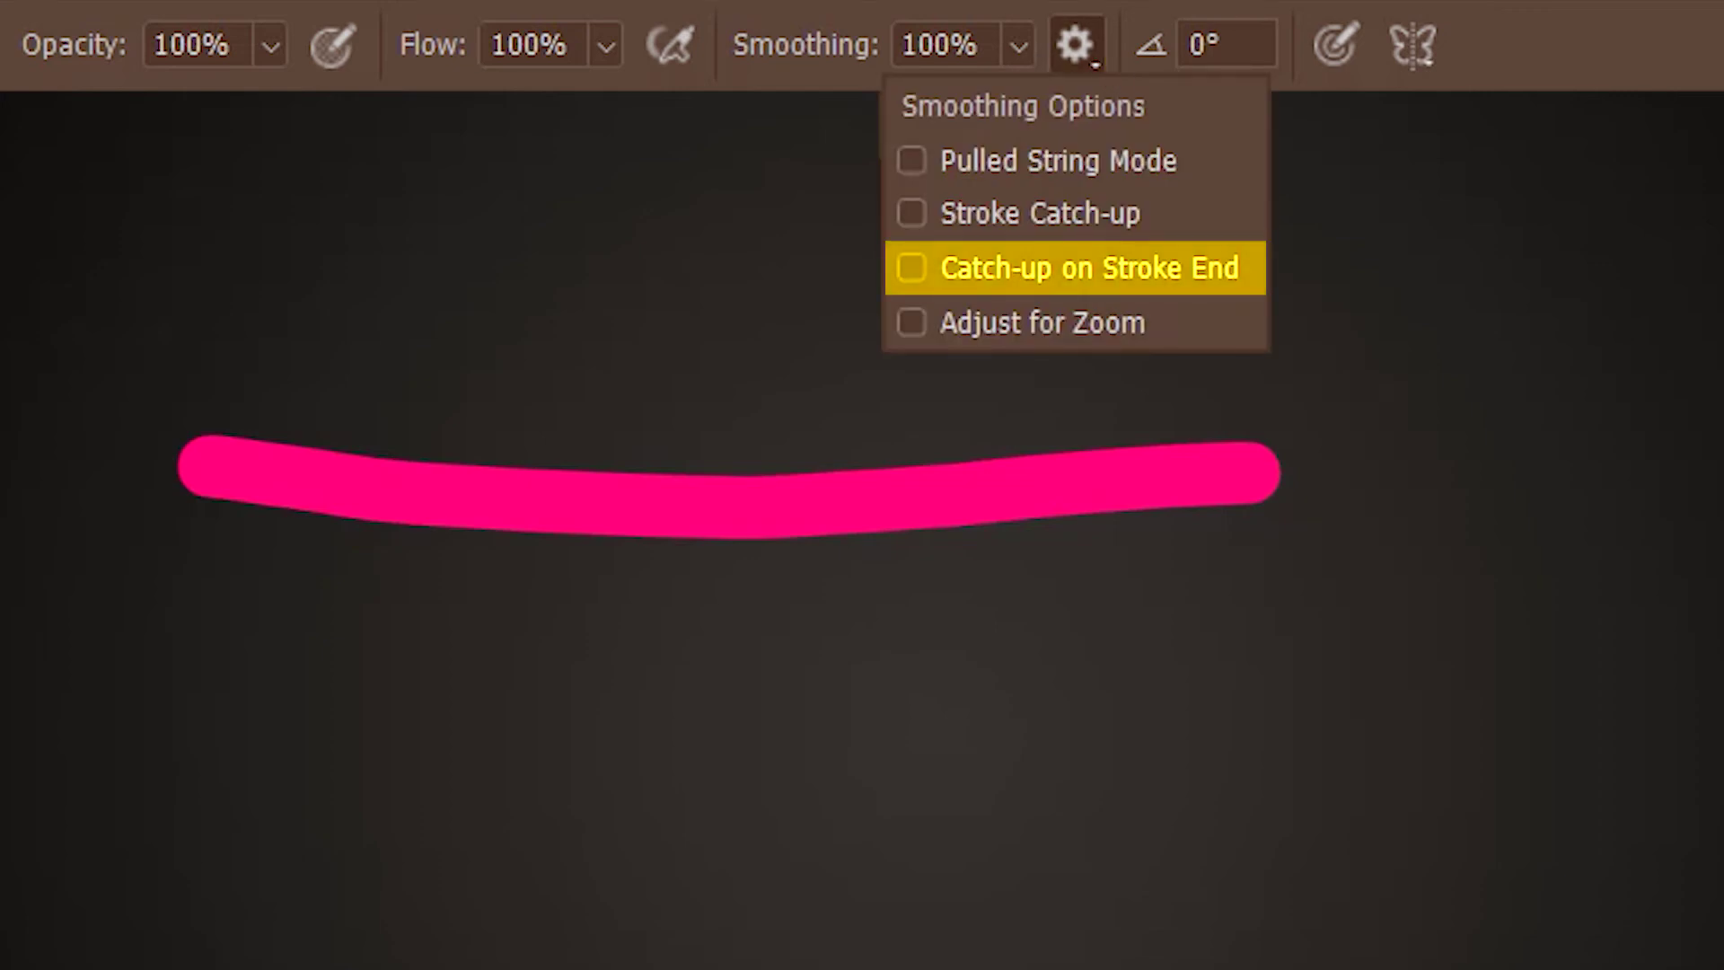
click(1172, 262)
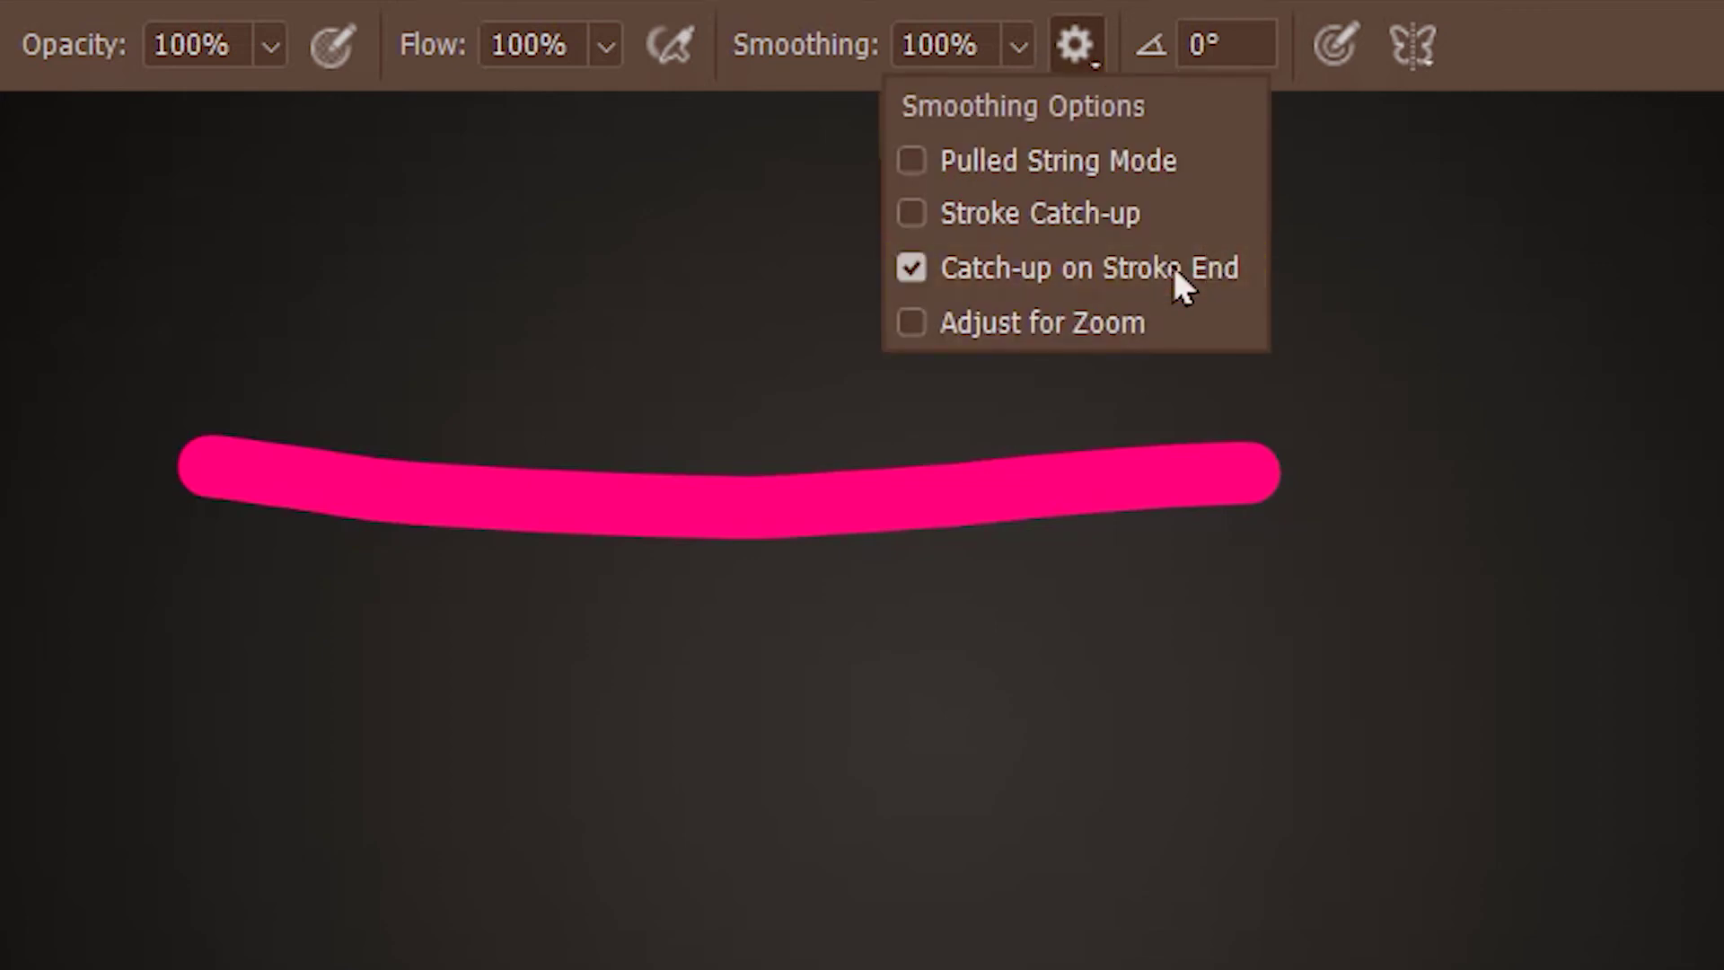
key(Escape)
scroll(308, 550, down, 2)
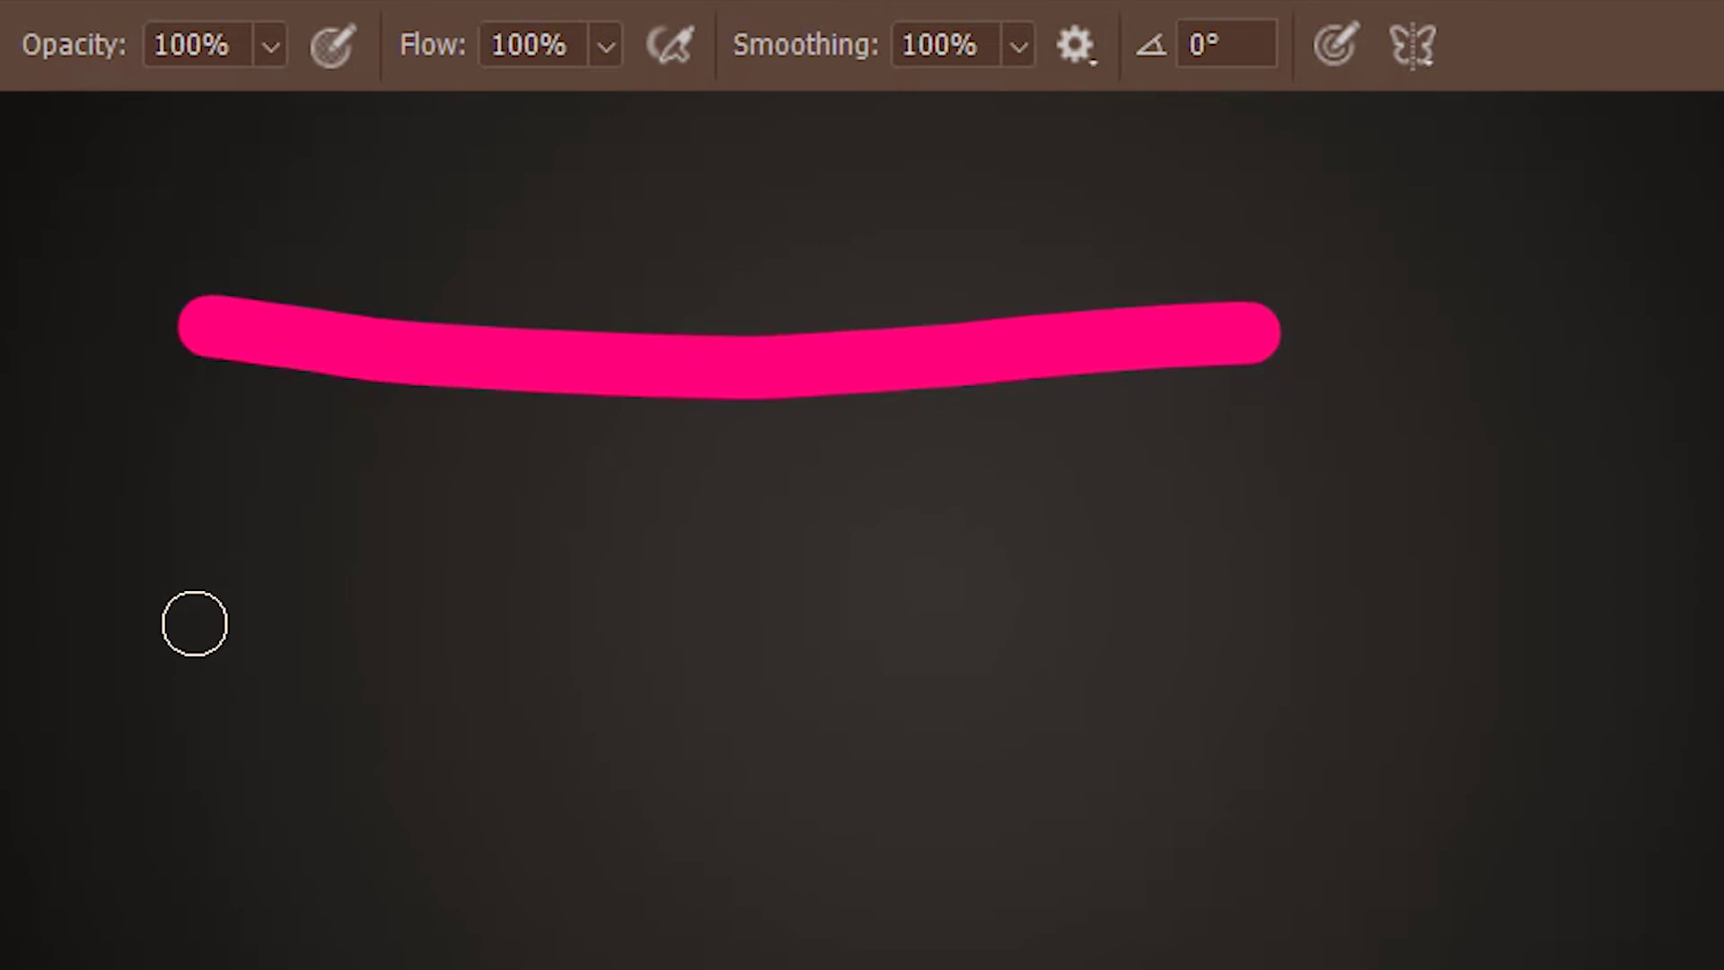
mouse_move(192, 623)
mouse_down()
mouse_move(773, 638)
mouse_move(1587, 614)
mouse_up()
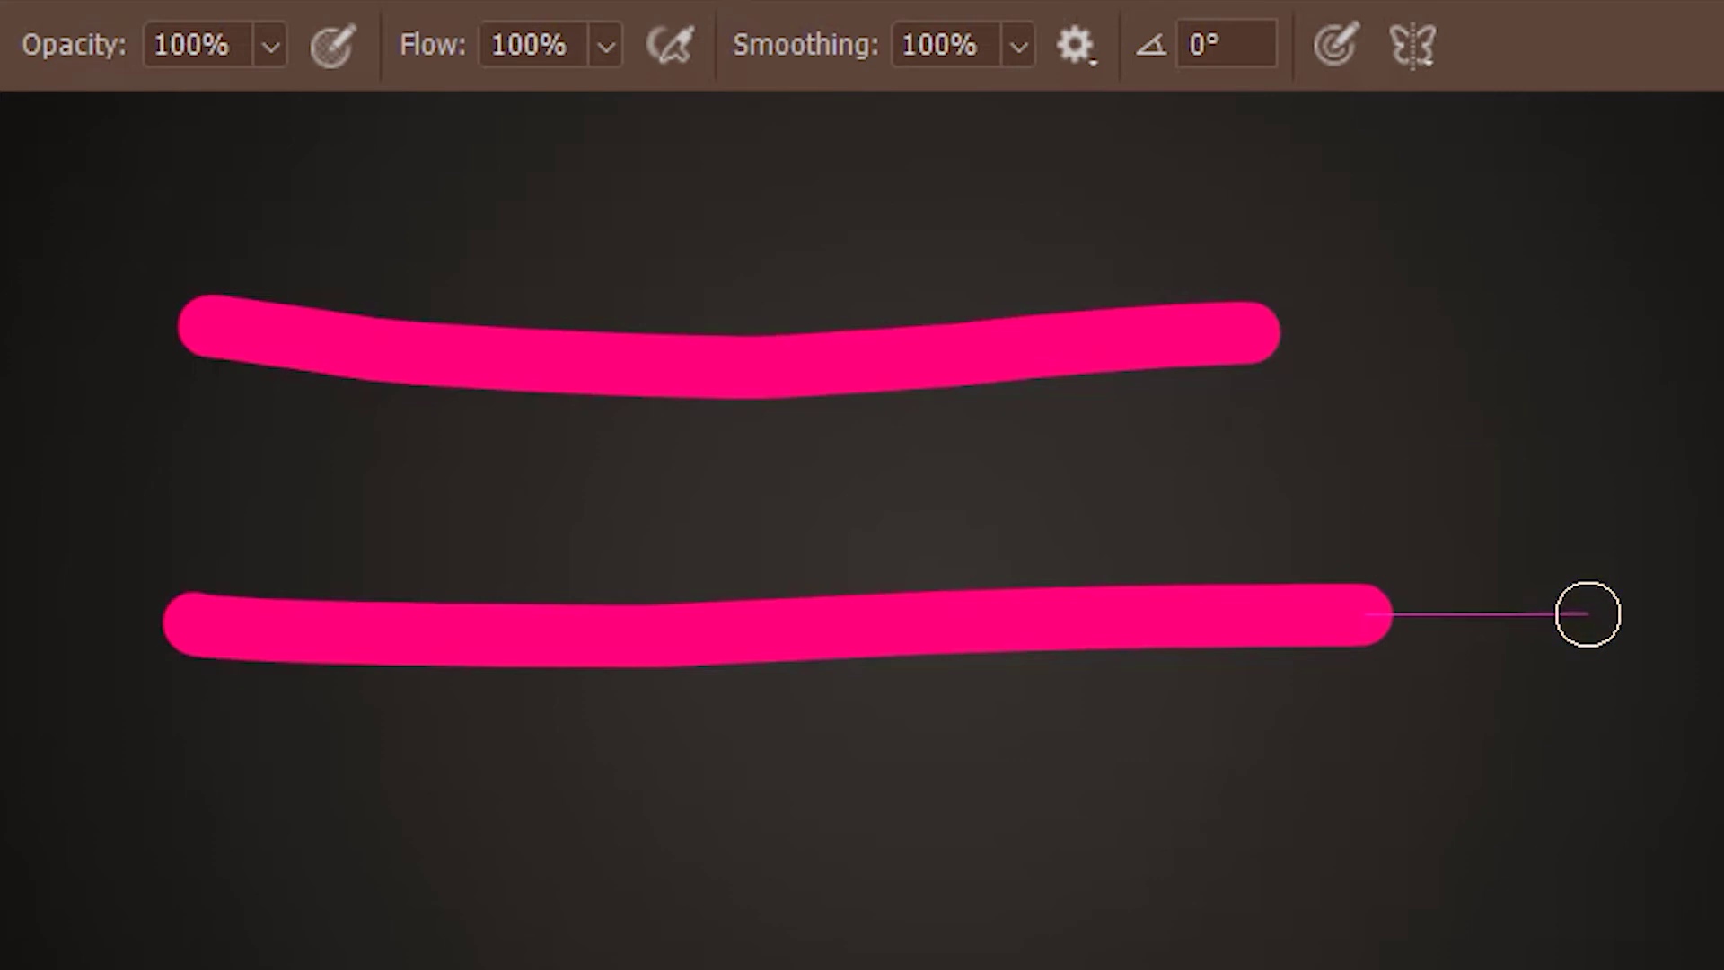
drag(1587, 614, 1584, 613)
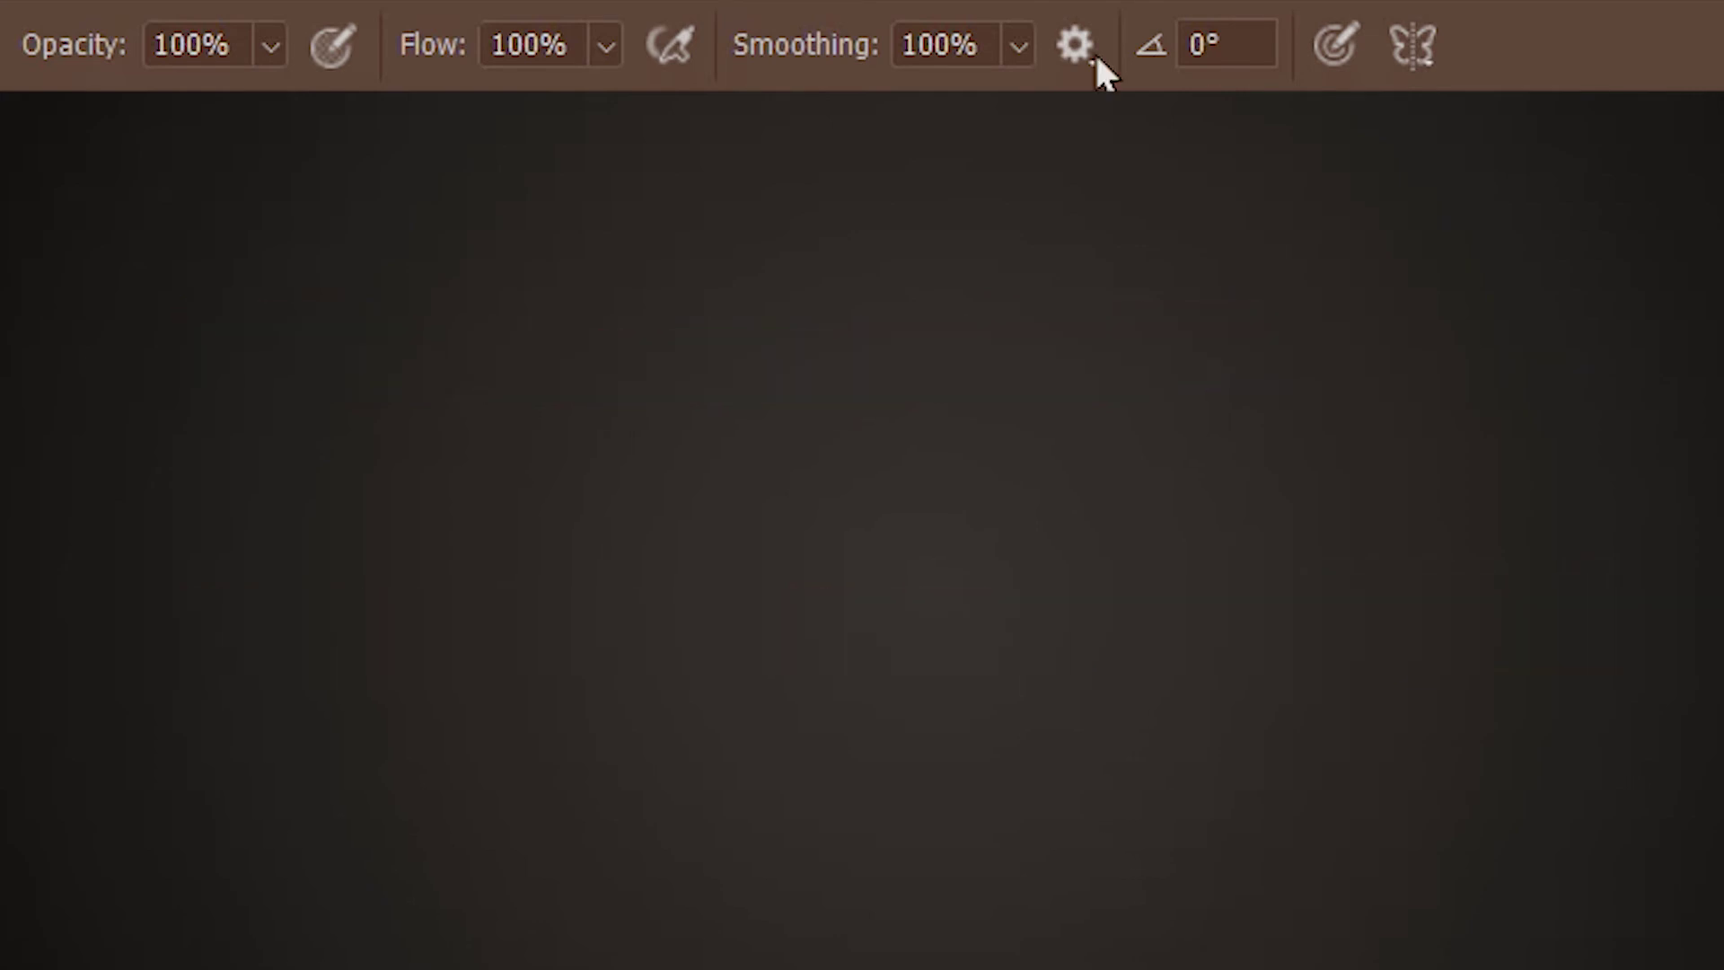
Paint an orange mirrored-S stroke on the canvas zoomed to 550% with Adjust for Zoom turned off.
click(1086, 50)
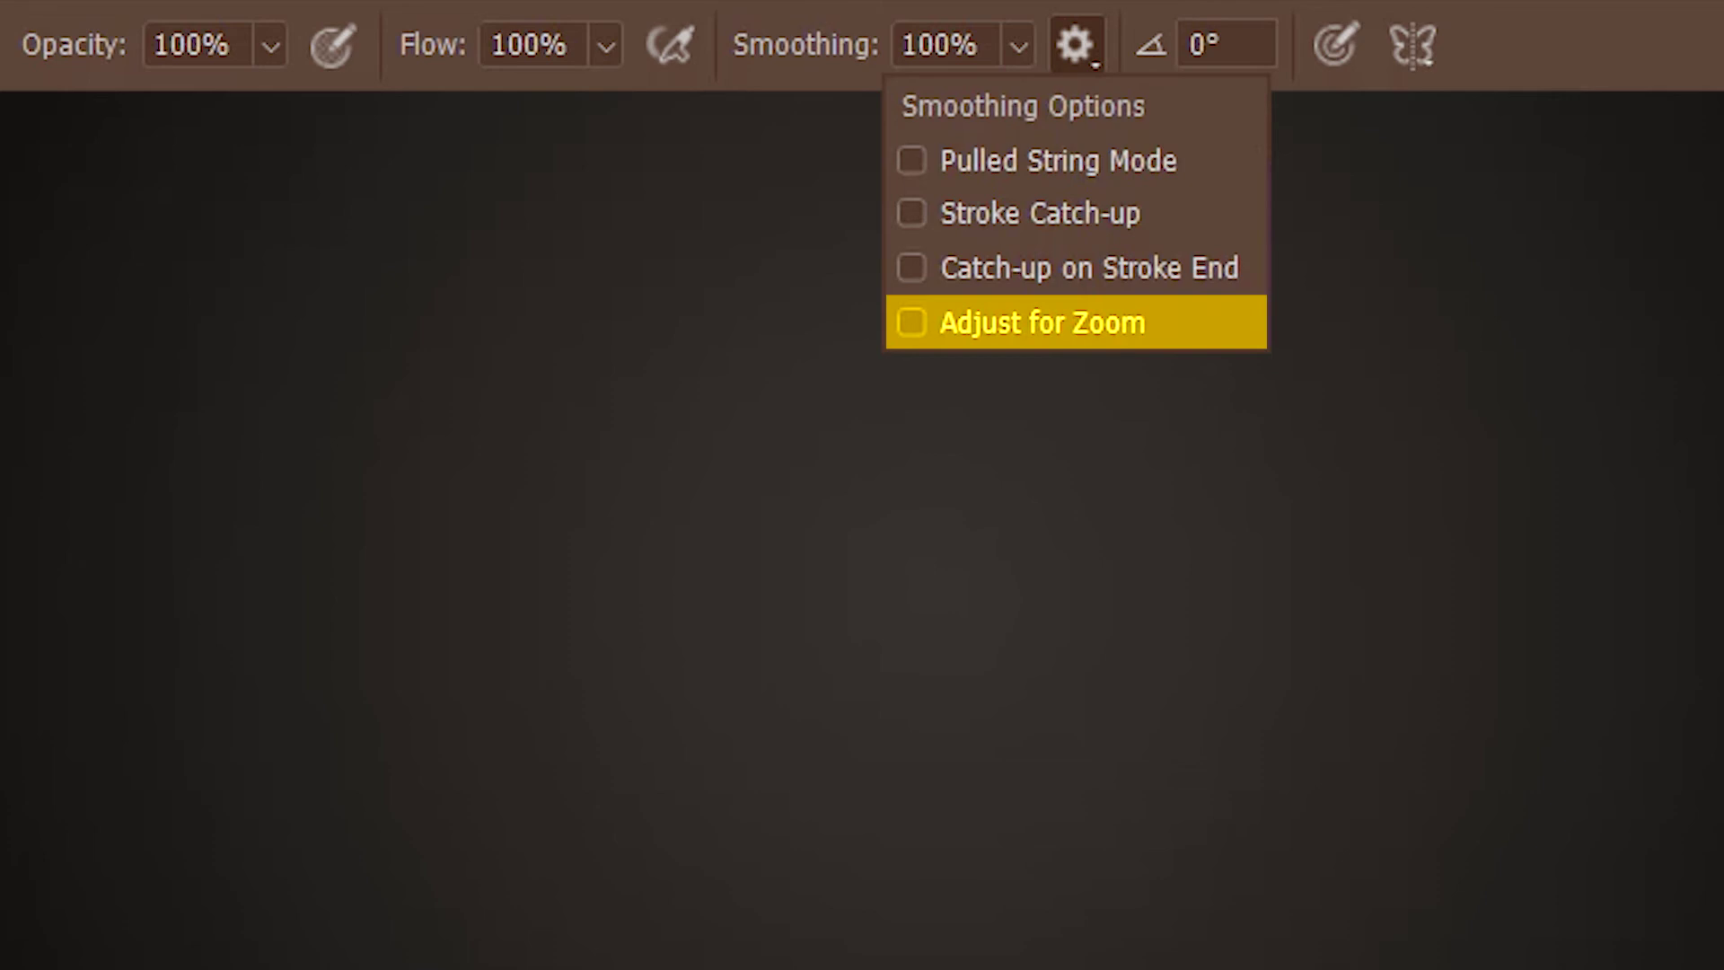
key(Escape)
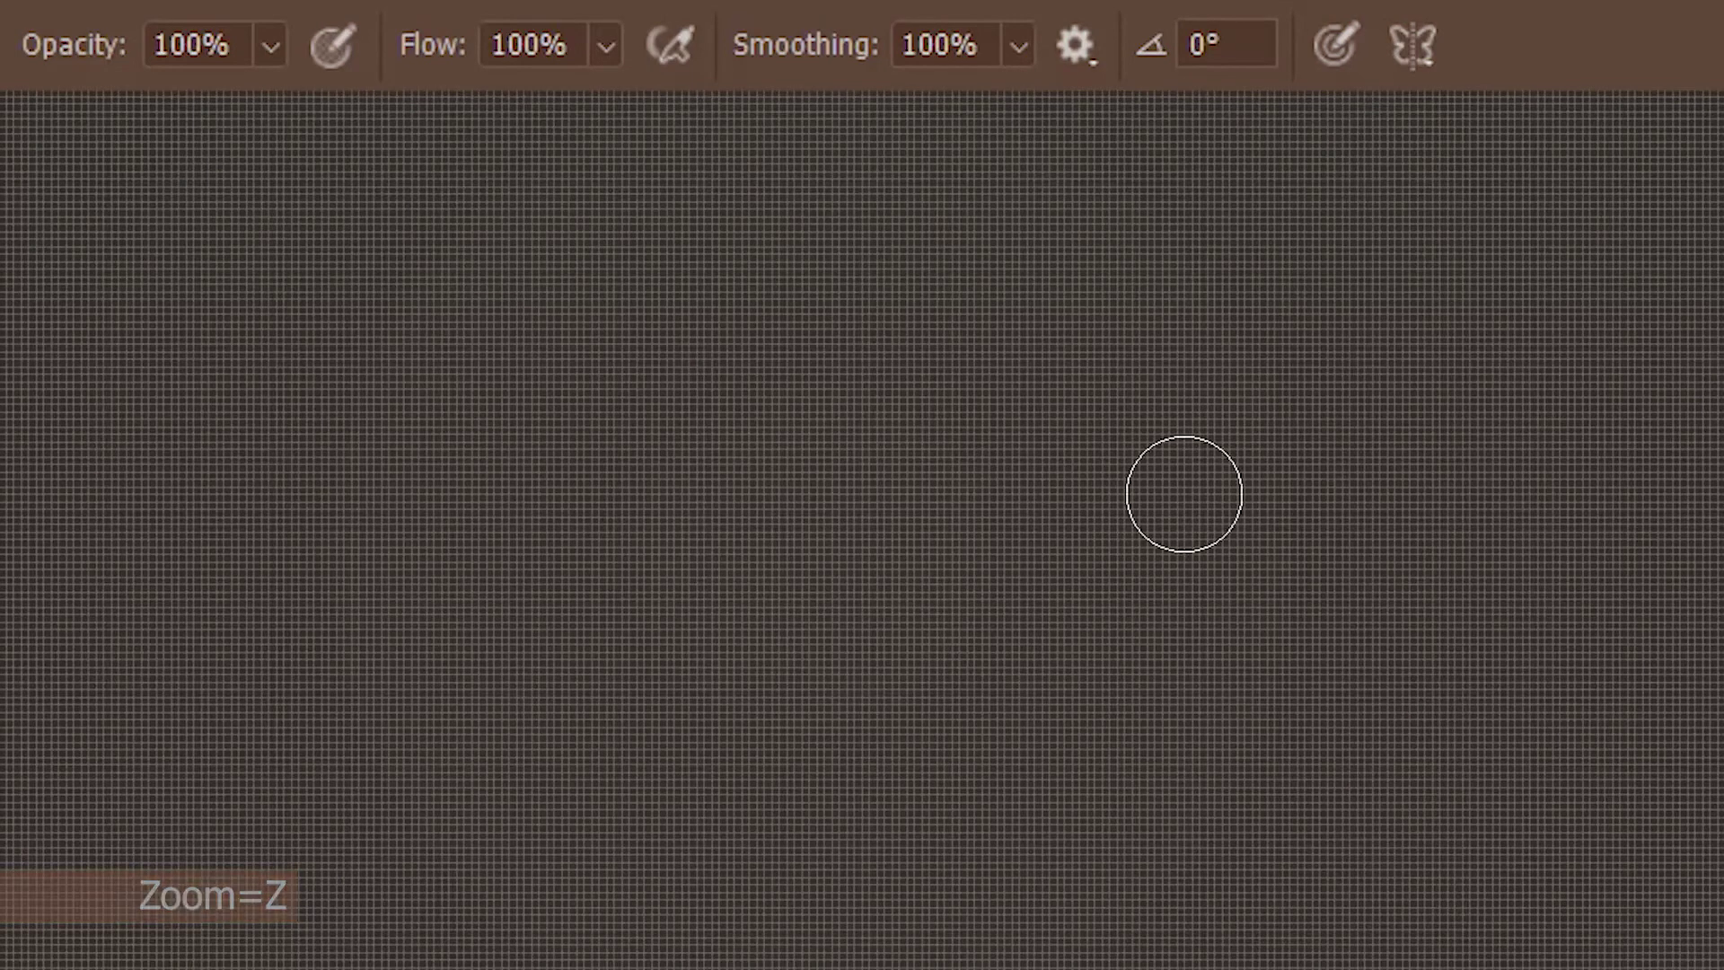
click(96, 181)
mouse_move(96, 181)
mouse_down()
mouse_move(452, 171)
mouse_move(671, 206)
mouse_move(805, 339)
mouse_move(609, 458)
mouse_move(91, 527)
mouse_move(0, 875)
mouse_move(258, 969)
mouse_move(550, 951)
mouse_move(777, 885)
mouse_move(854, 835)
mouse_up()
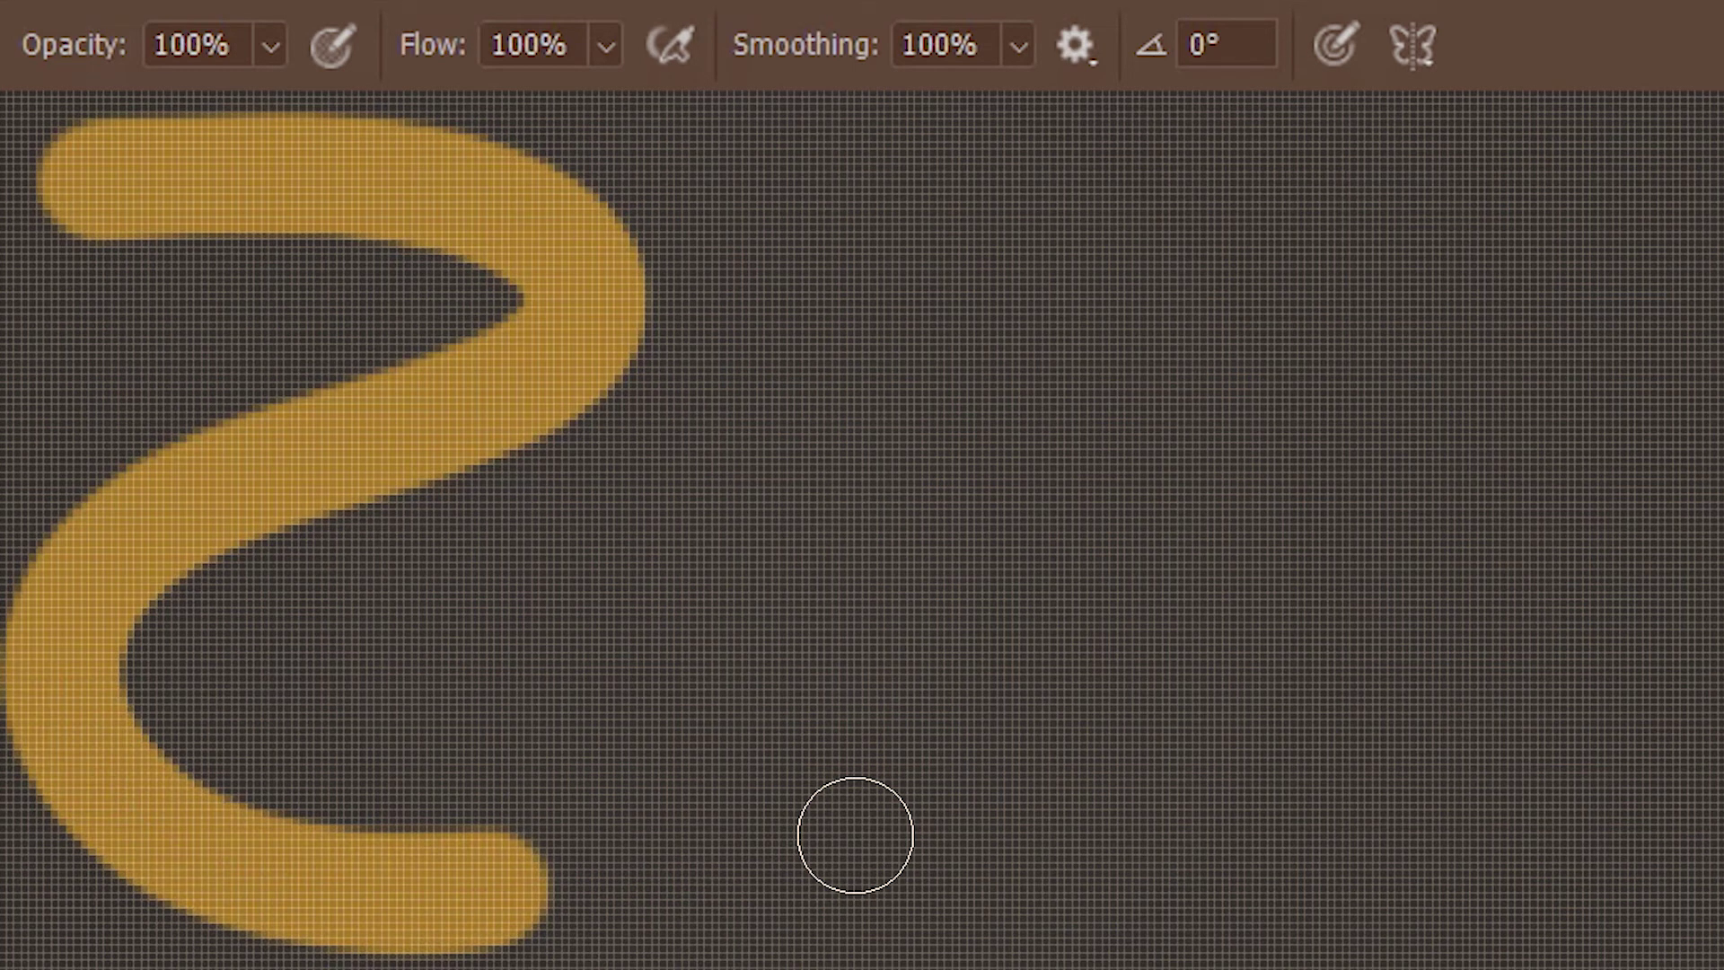
Enable Adjust for Zoom and paint a matching orange mirrored-S stroke to the right of the first.
click(1070, 43)
click(1051, 336)
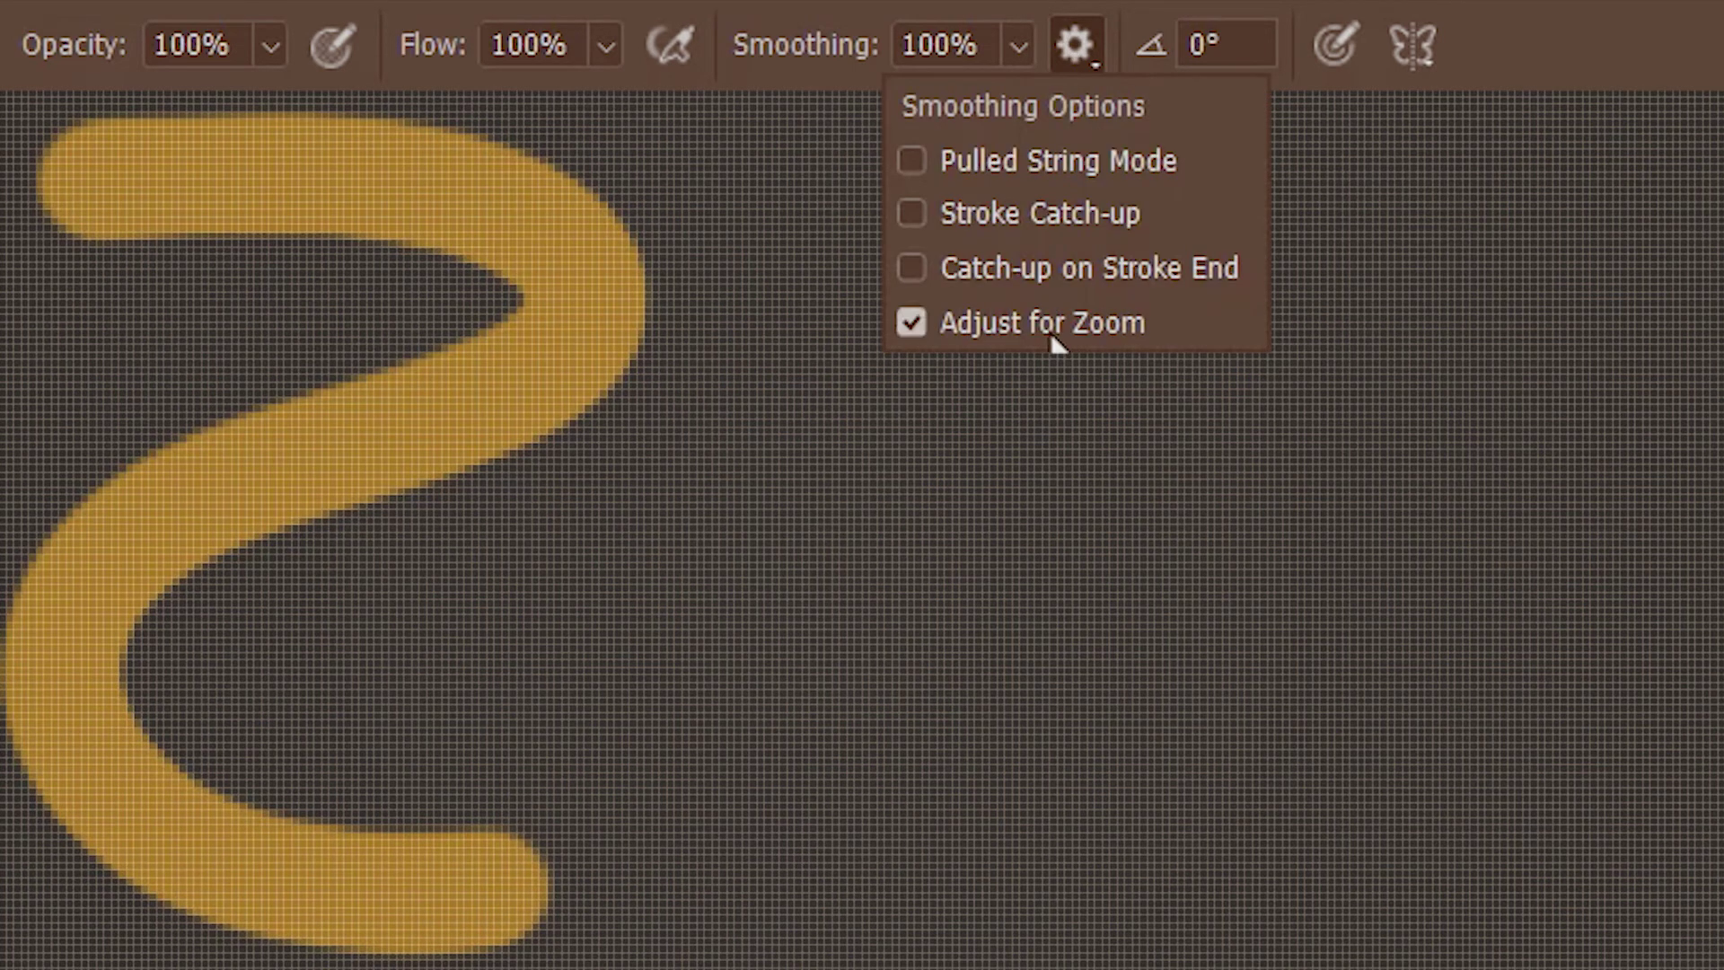
key(Return)
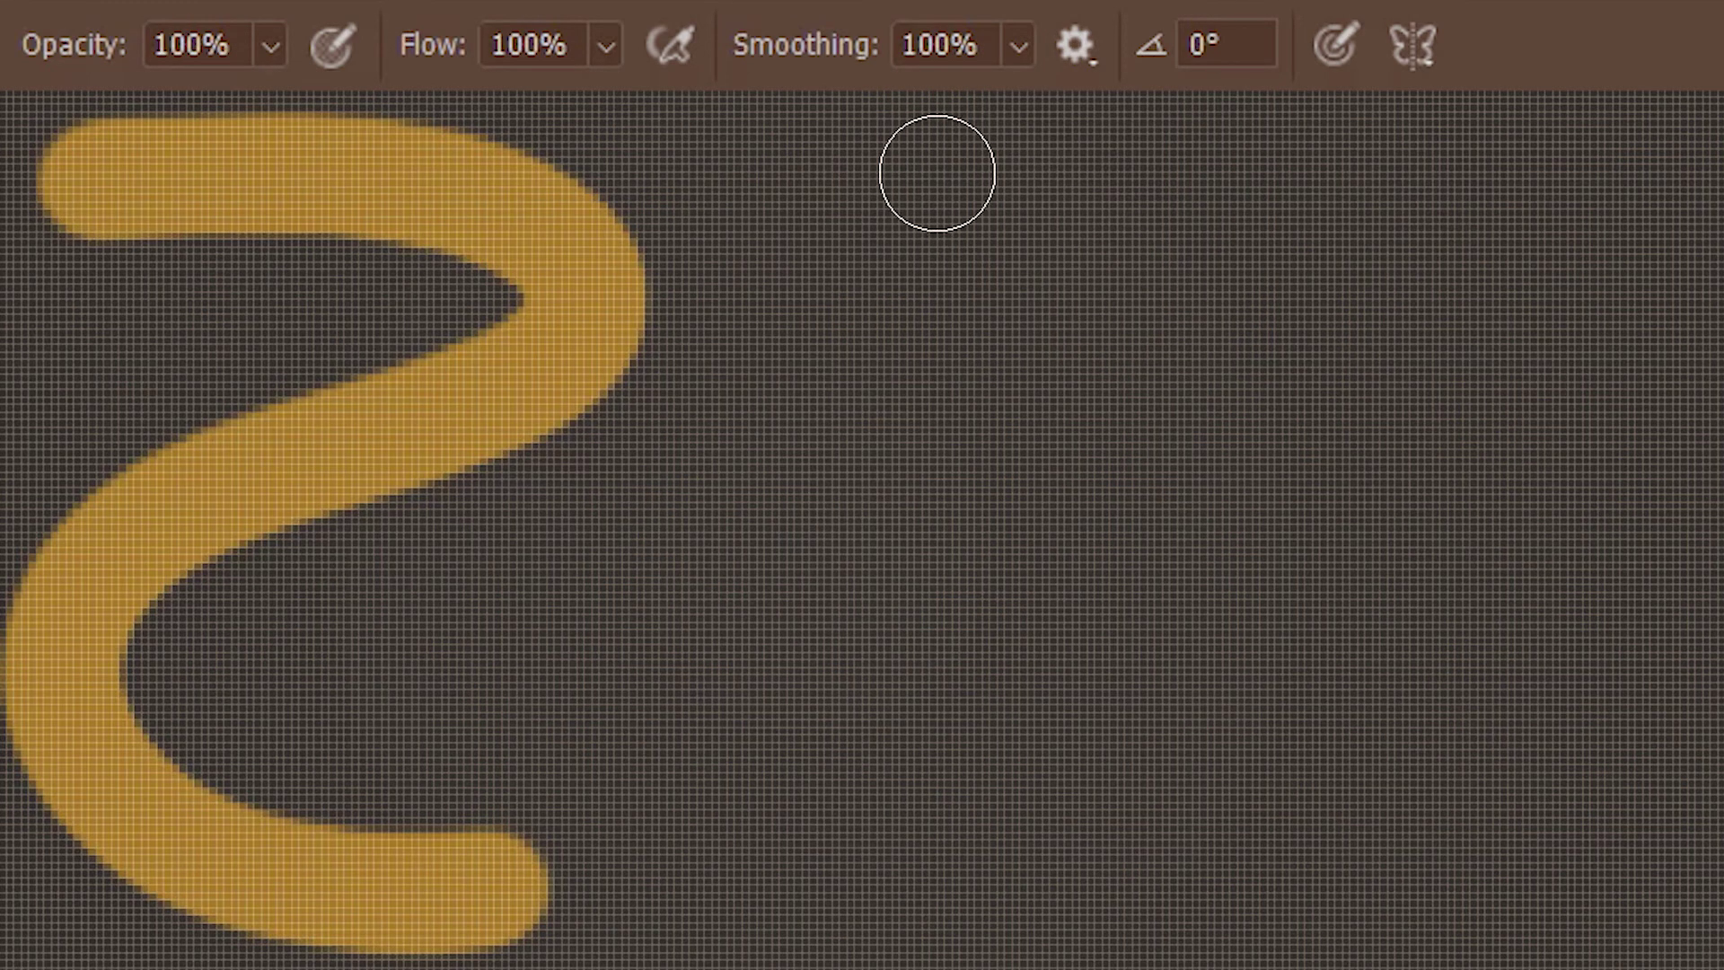
mouse_move(938, 173)
mouse_down()
mouse_move(1185, 147)
mouse_move(1570, 213)
mouse_move(1615, 408)
mouse_move(1364, 519)
mouse_move(813, 541)
mouse_move(660, 599)
mouse_move(603, 696)
mouse_move(816, 903)
mouse_move(1493, 916)
mouse_move(1655, 827)
mouse_up()
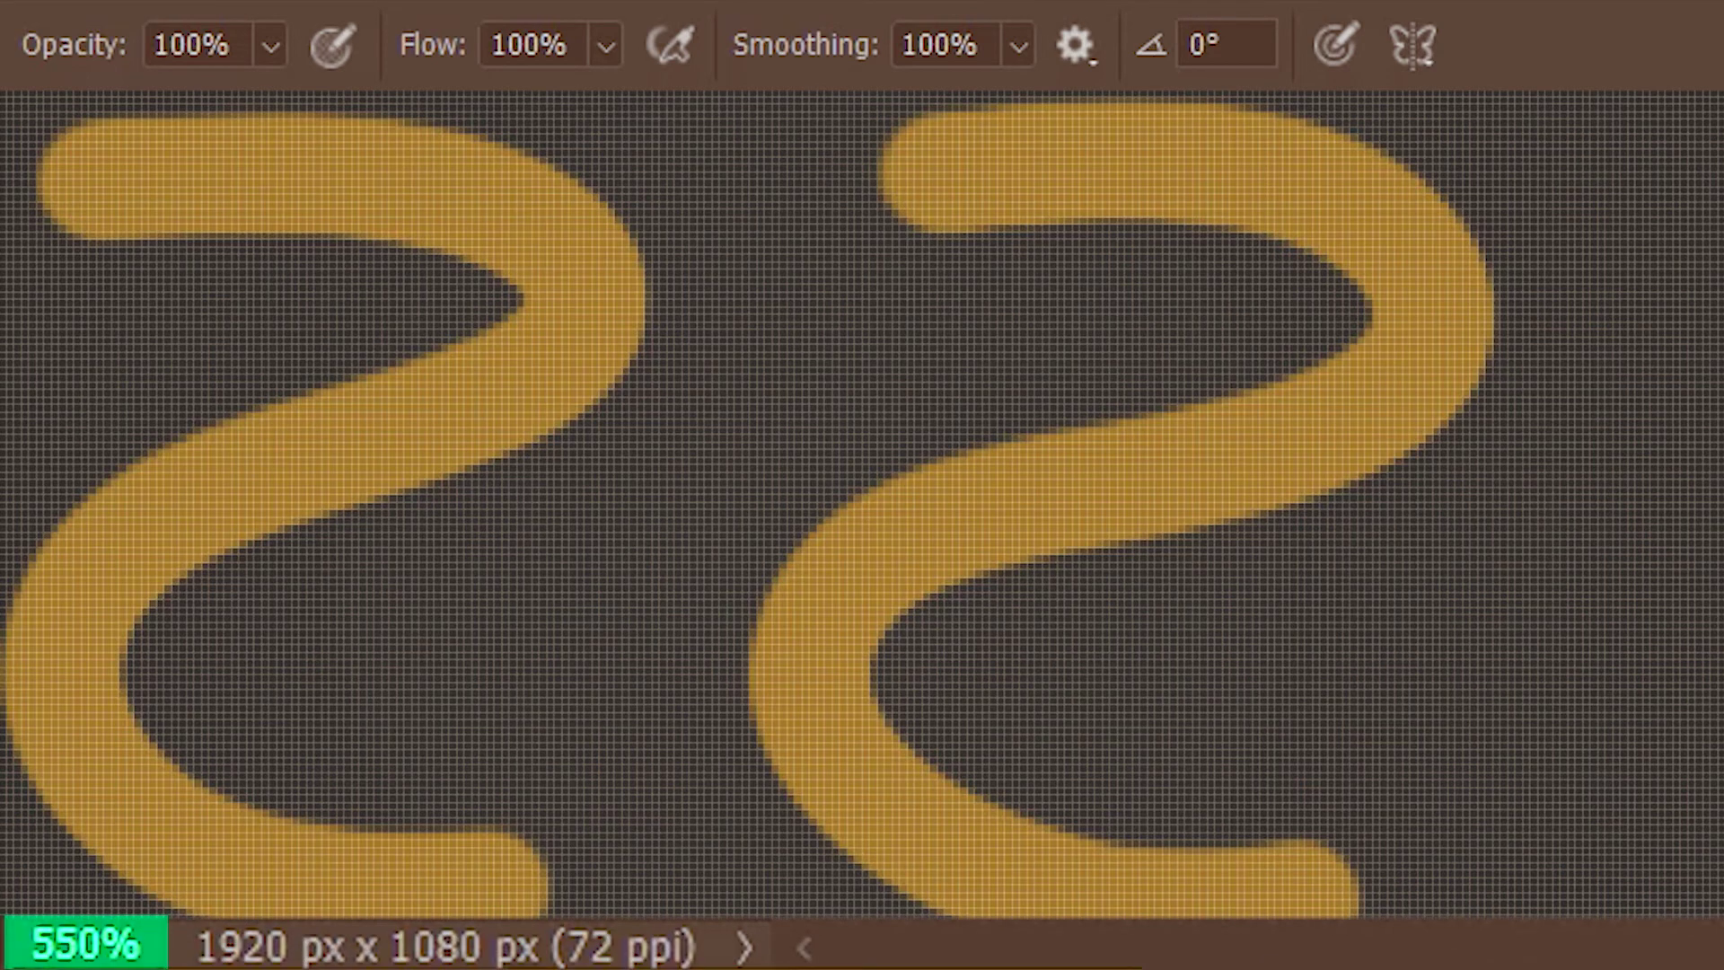
Turn off Adjust for Zoom and paint another orange mirrored-S stroke to the right of the small pair at 25% zoom.
double_click(86, 945)
text(25)
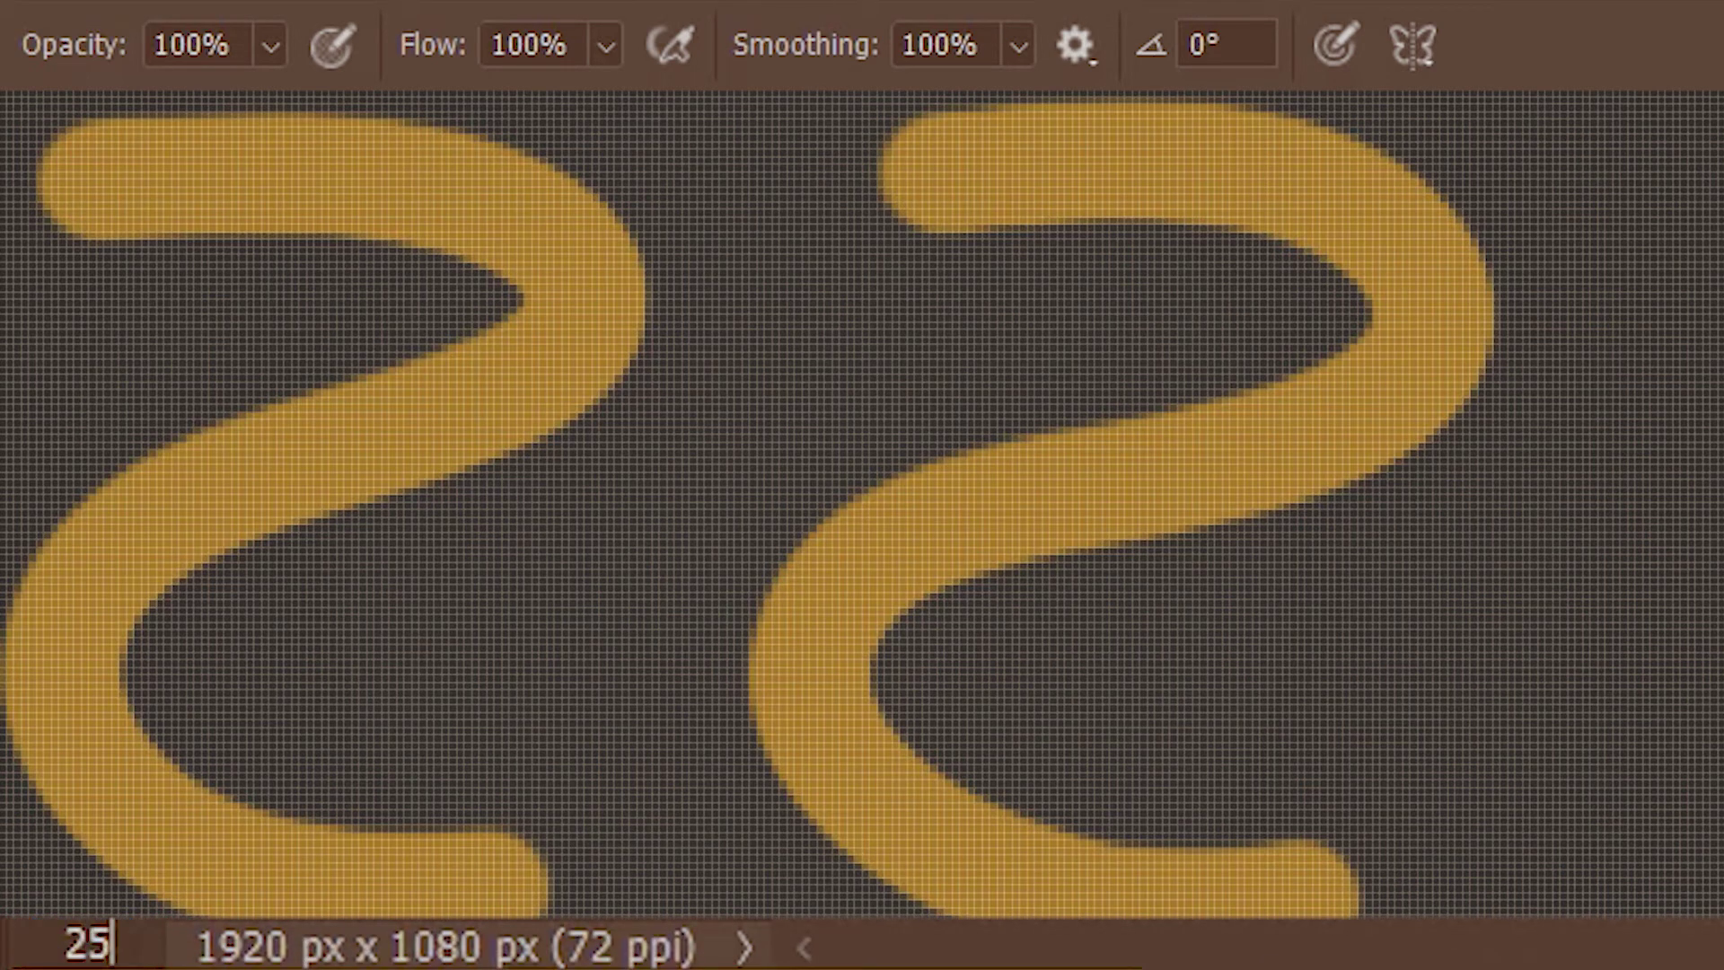
key(Return)
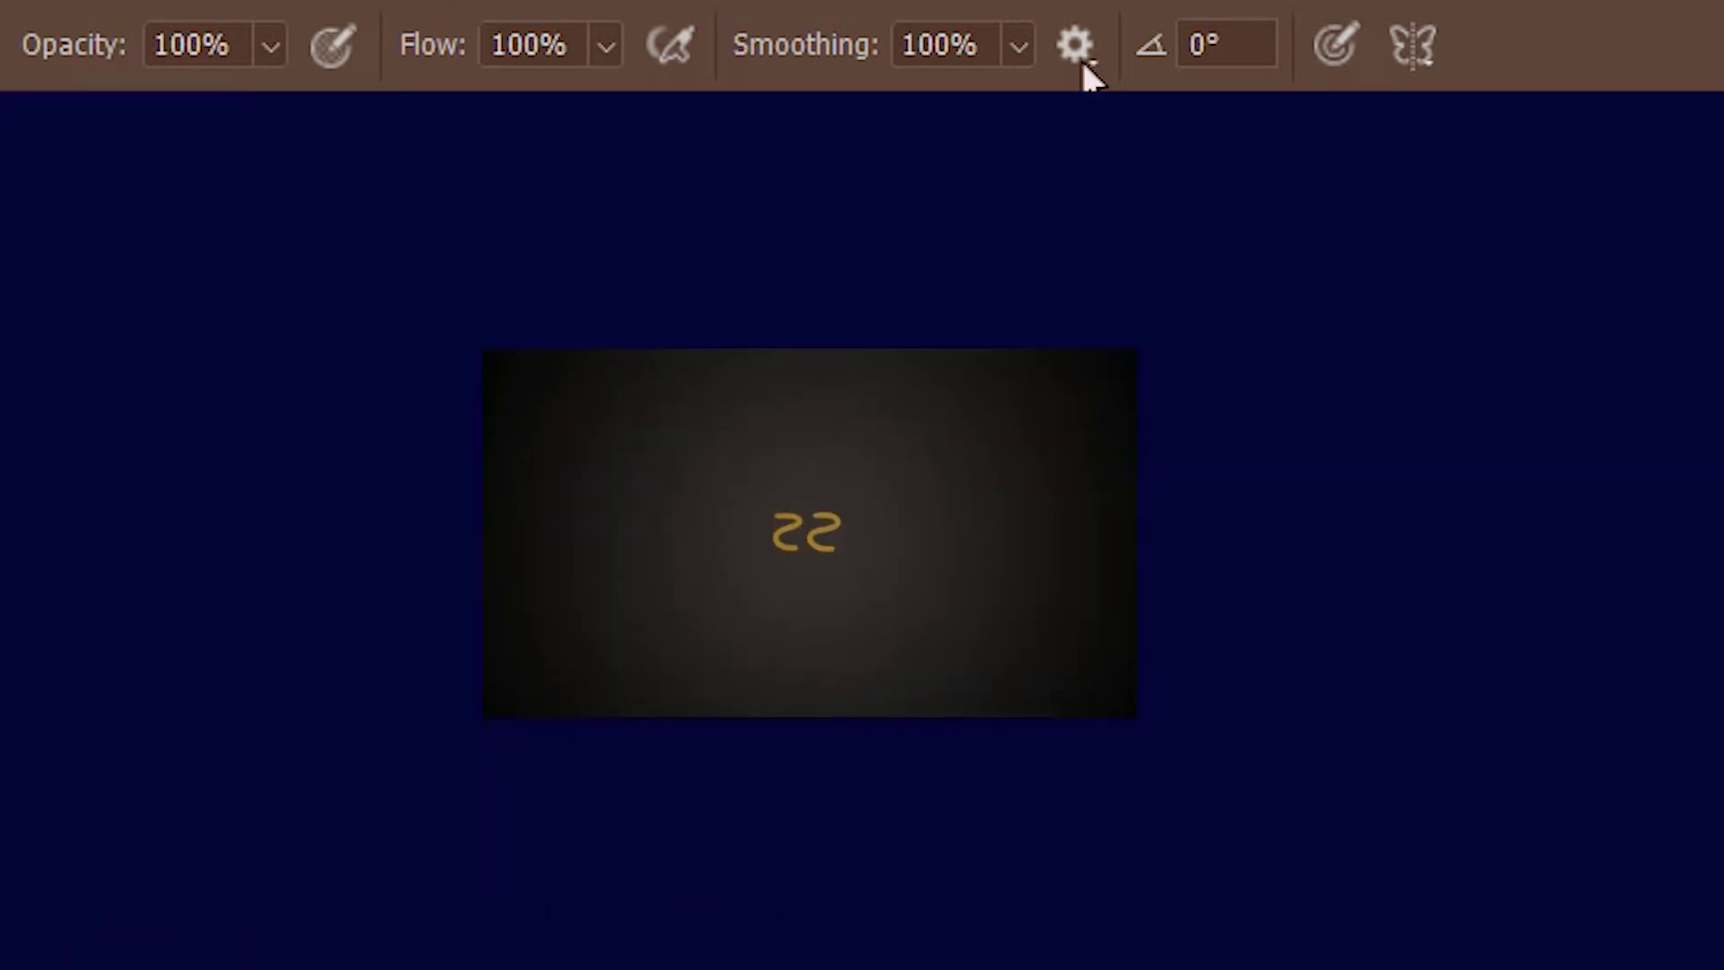
click(1076, 47)
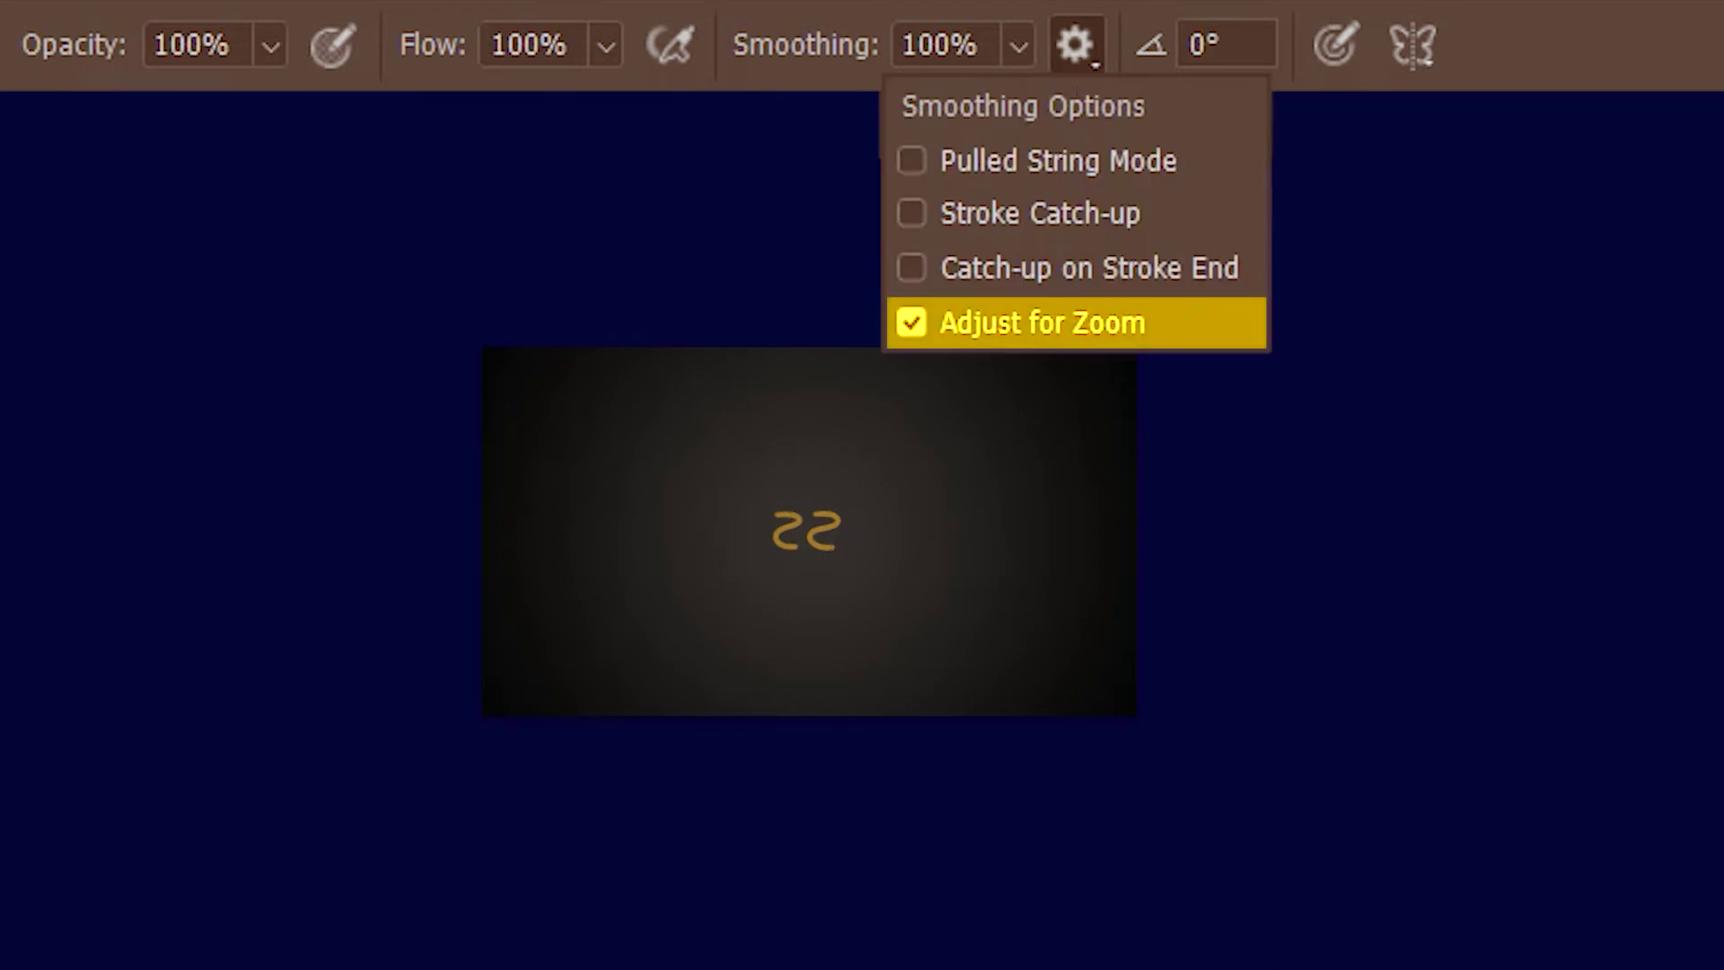
click(1139, 321)
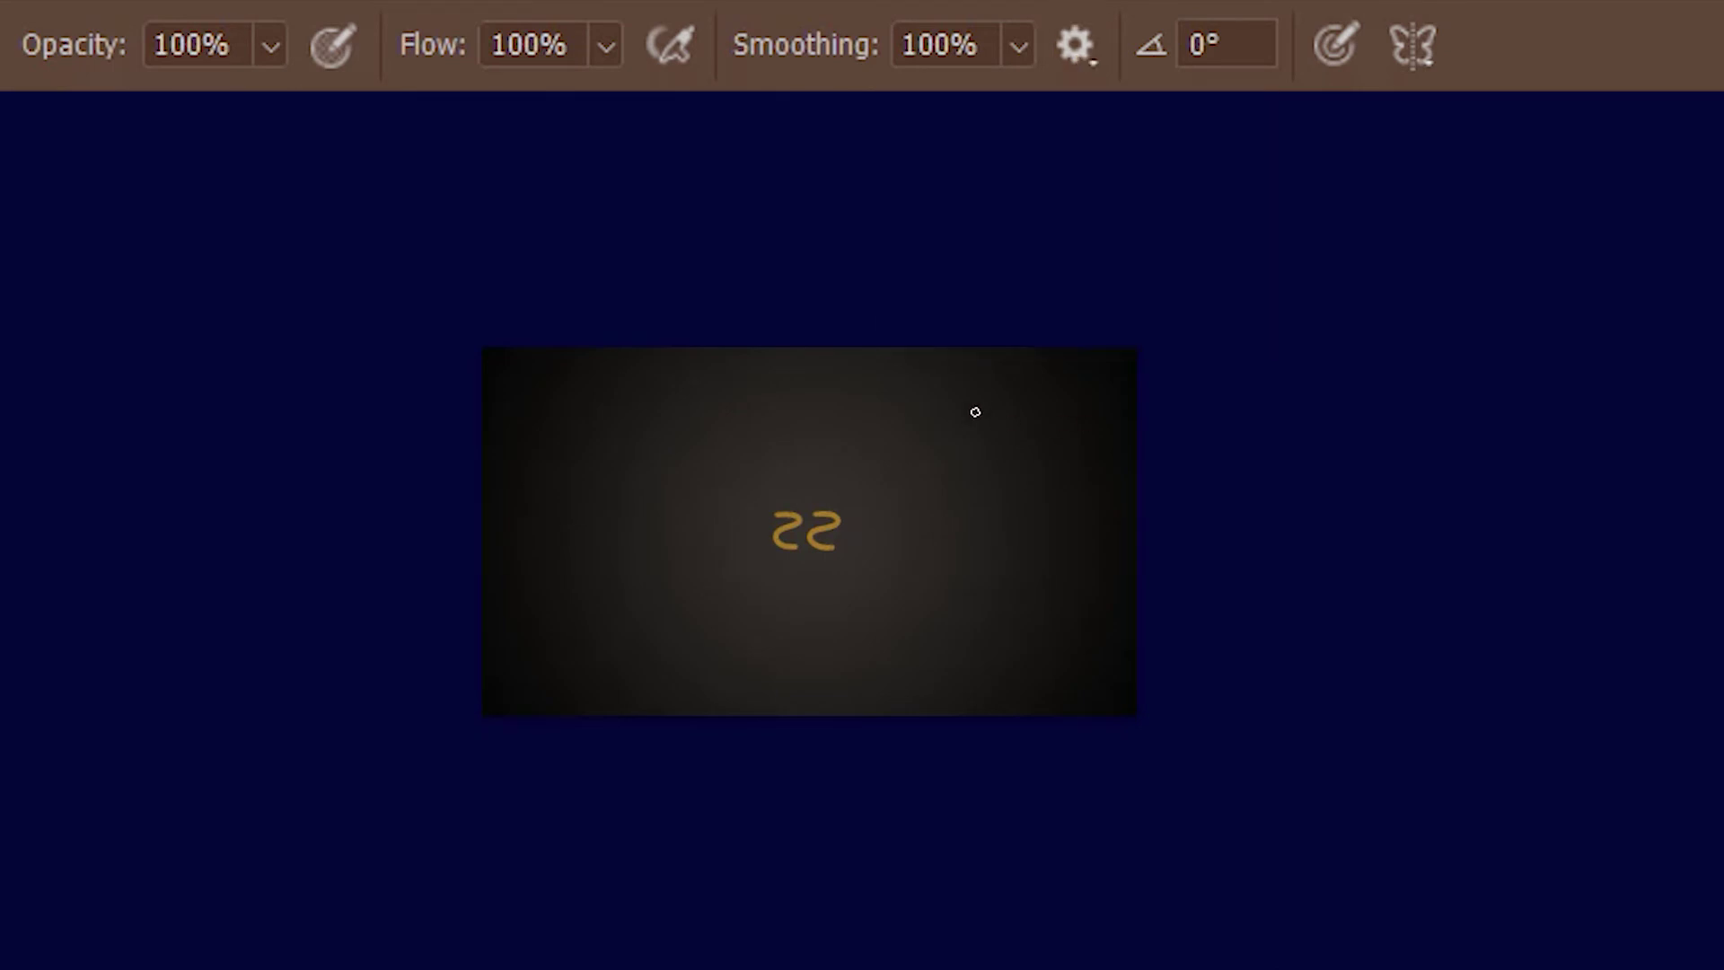
mouse_move(928, 446)
mouse_down()
mouse_move(974, 462)
mouse_move(945, 519)
mouse_move(877, 527)
mouse_move(870, 556)
mouse_move(1029, 604)
mouse_move(1070, 562)
mouse_up()
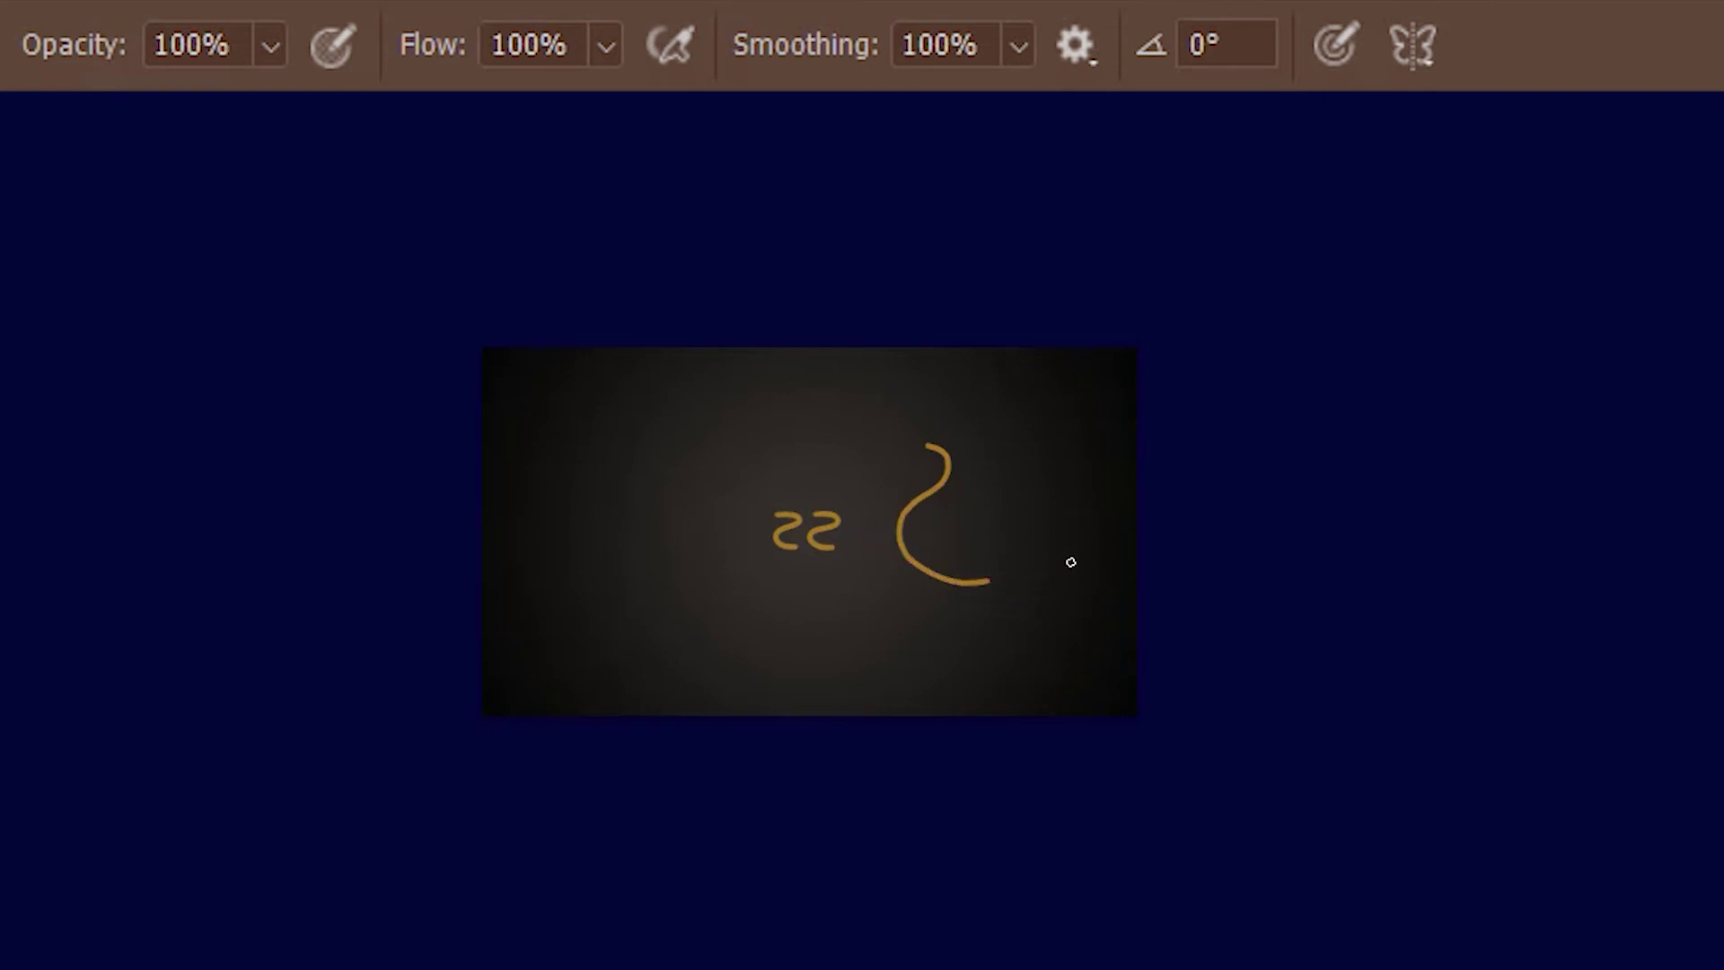
Enable Adjust for Zoom and paint an orange curved stroke to the left of the small mirrored-S pair.
click(1094, 43)
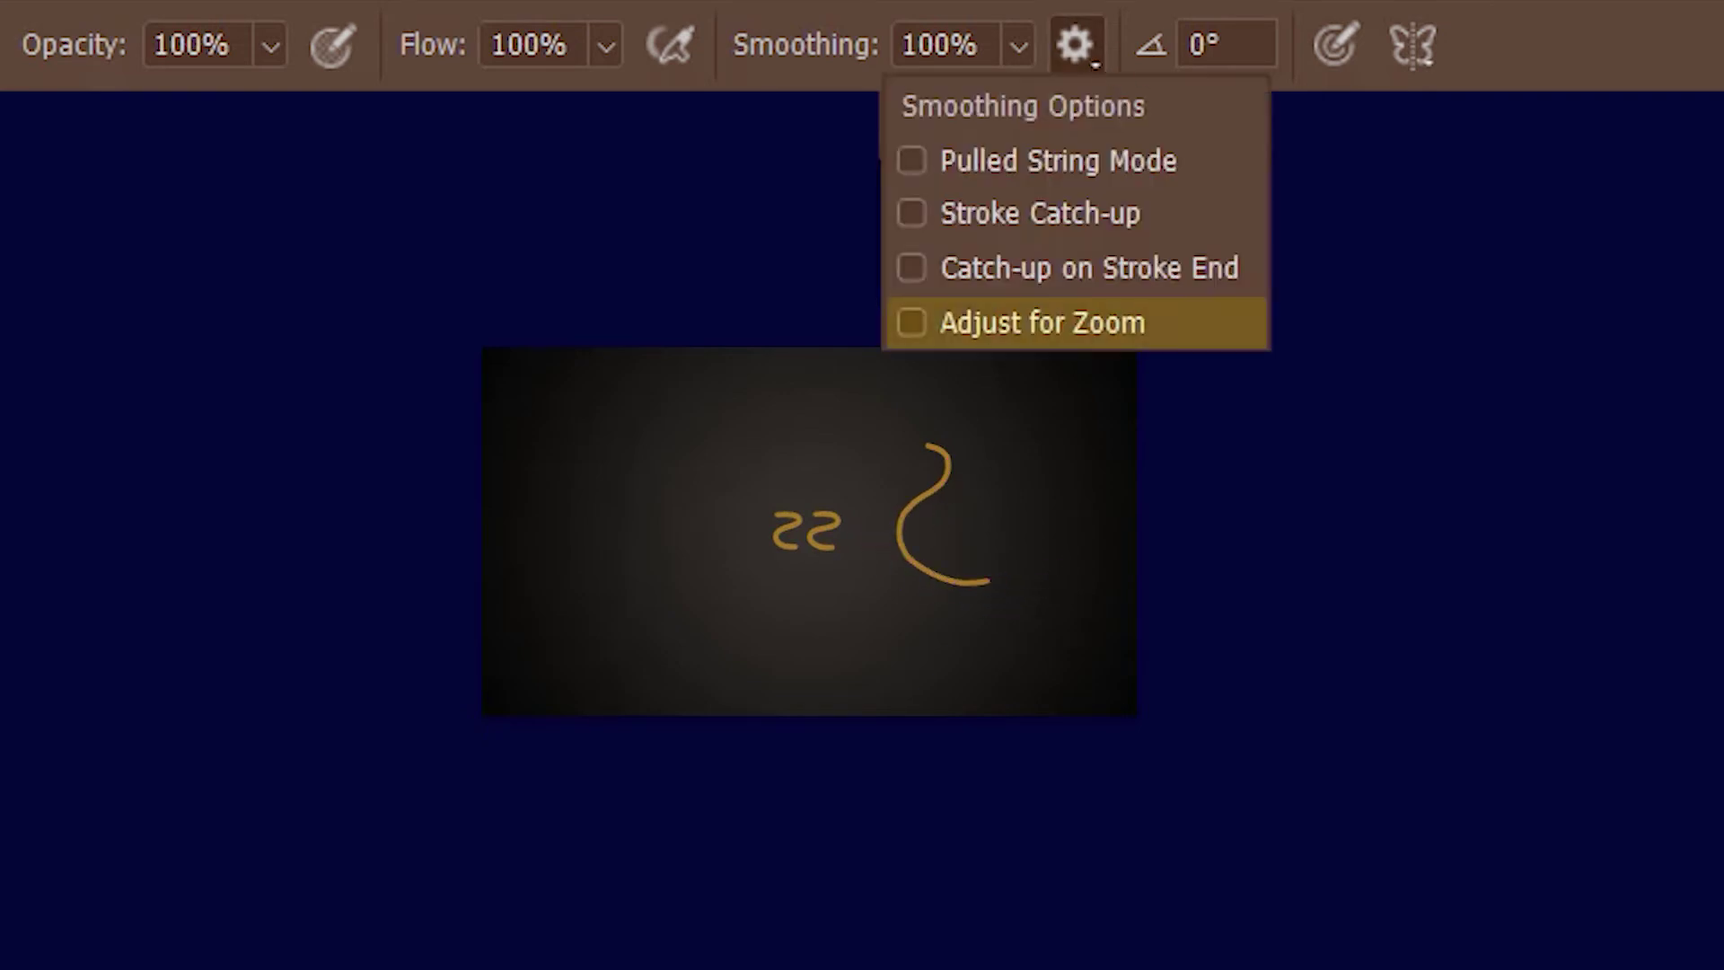
click(1108, 316)
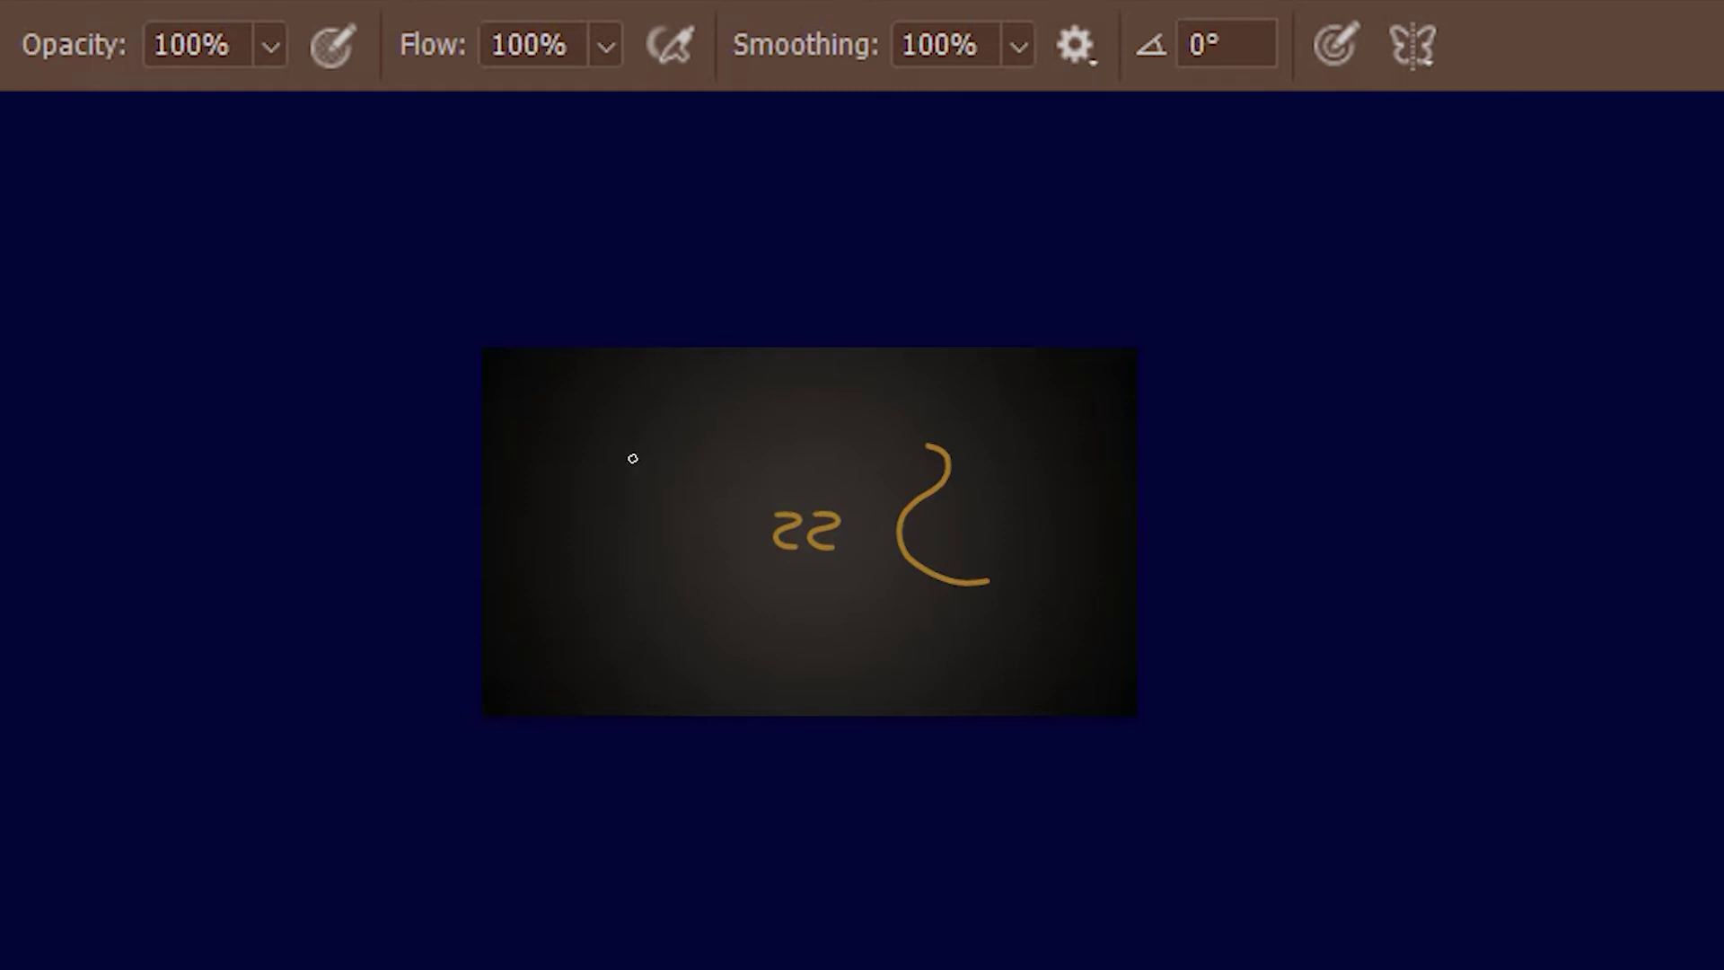
mouse_move(633, 459)
mouse_down()
mouse_move(697, 420)
mouse_move(748, 429)
mouse_move(733, 484)
mouse_move(590, 541)
mouse_move(567, 576)
mouse_move(608, 615)
mouse_move(686, 635)
mouse_move(705, 598)
mouse_move(800, 604)
mouse_up()
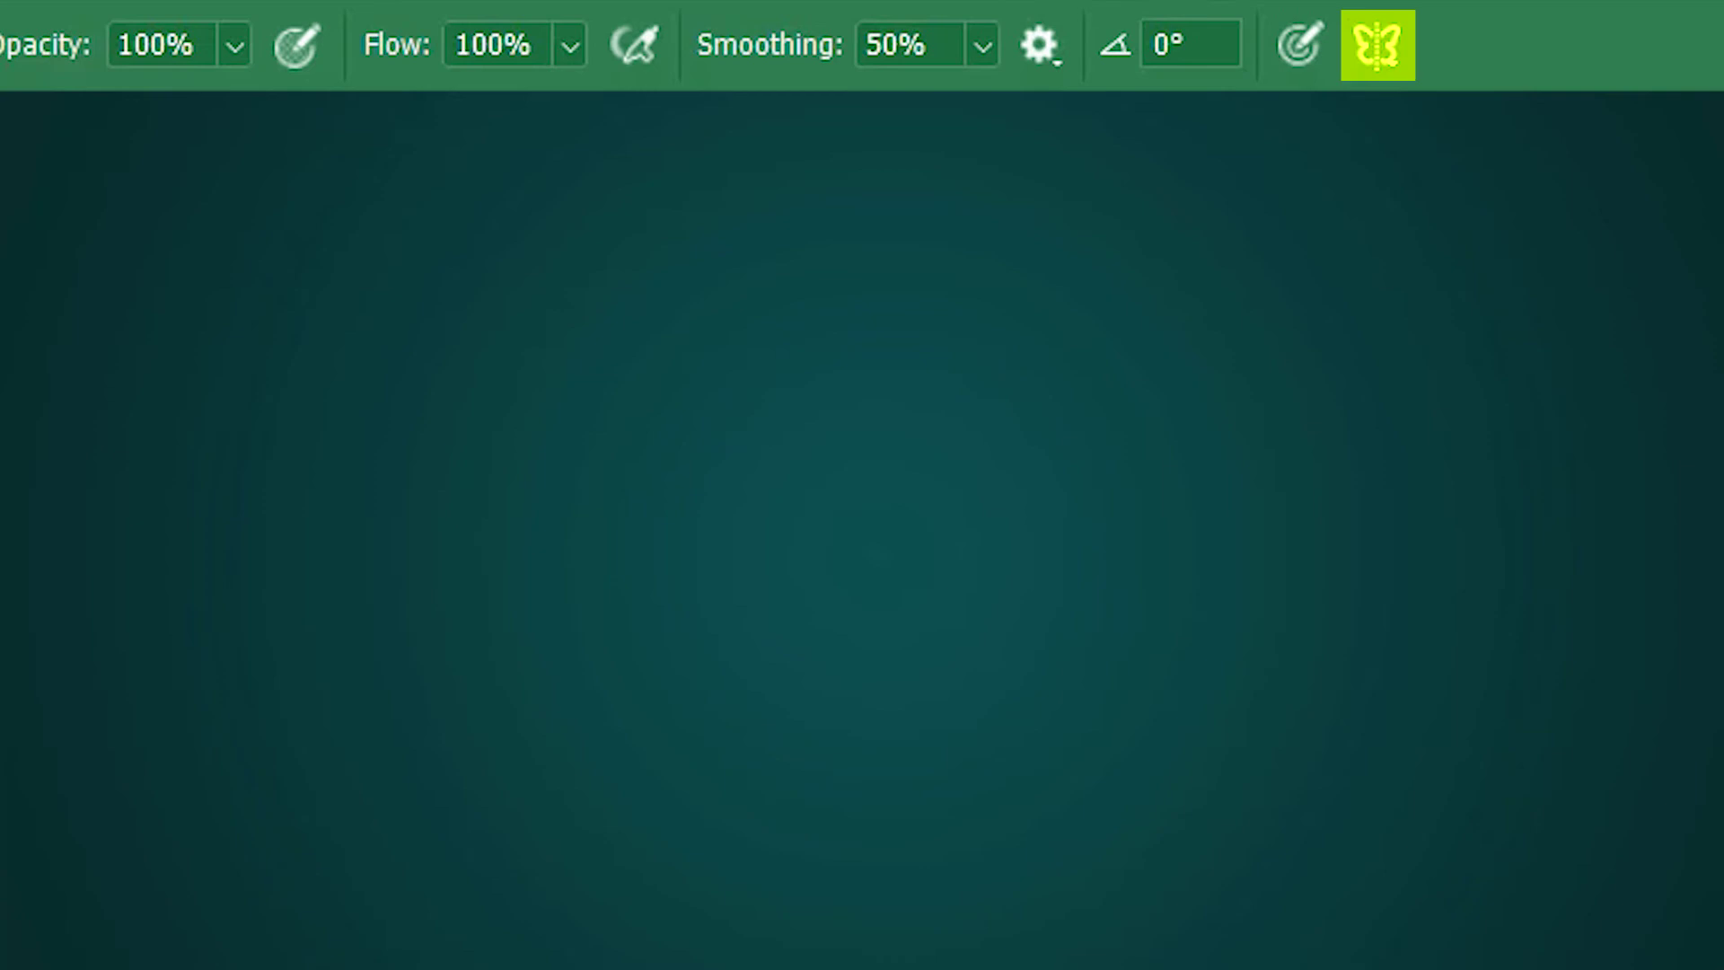
Place a vertical symmetry axis scaled to about 55% near the canvas's left edge and paint mirrored cyan scalloped strokes beside it.
click(1397, 43)
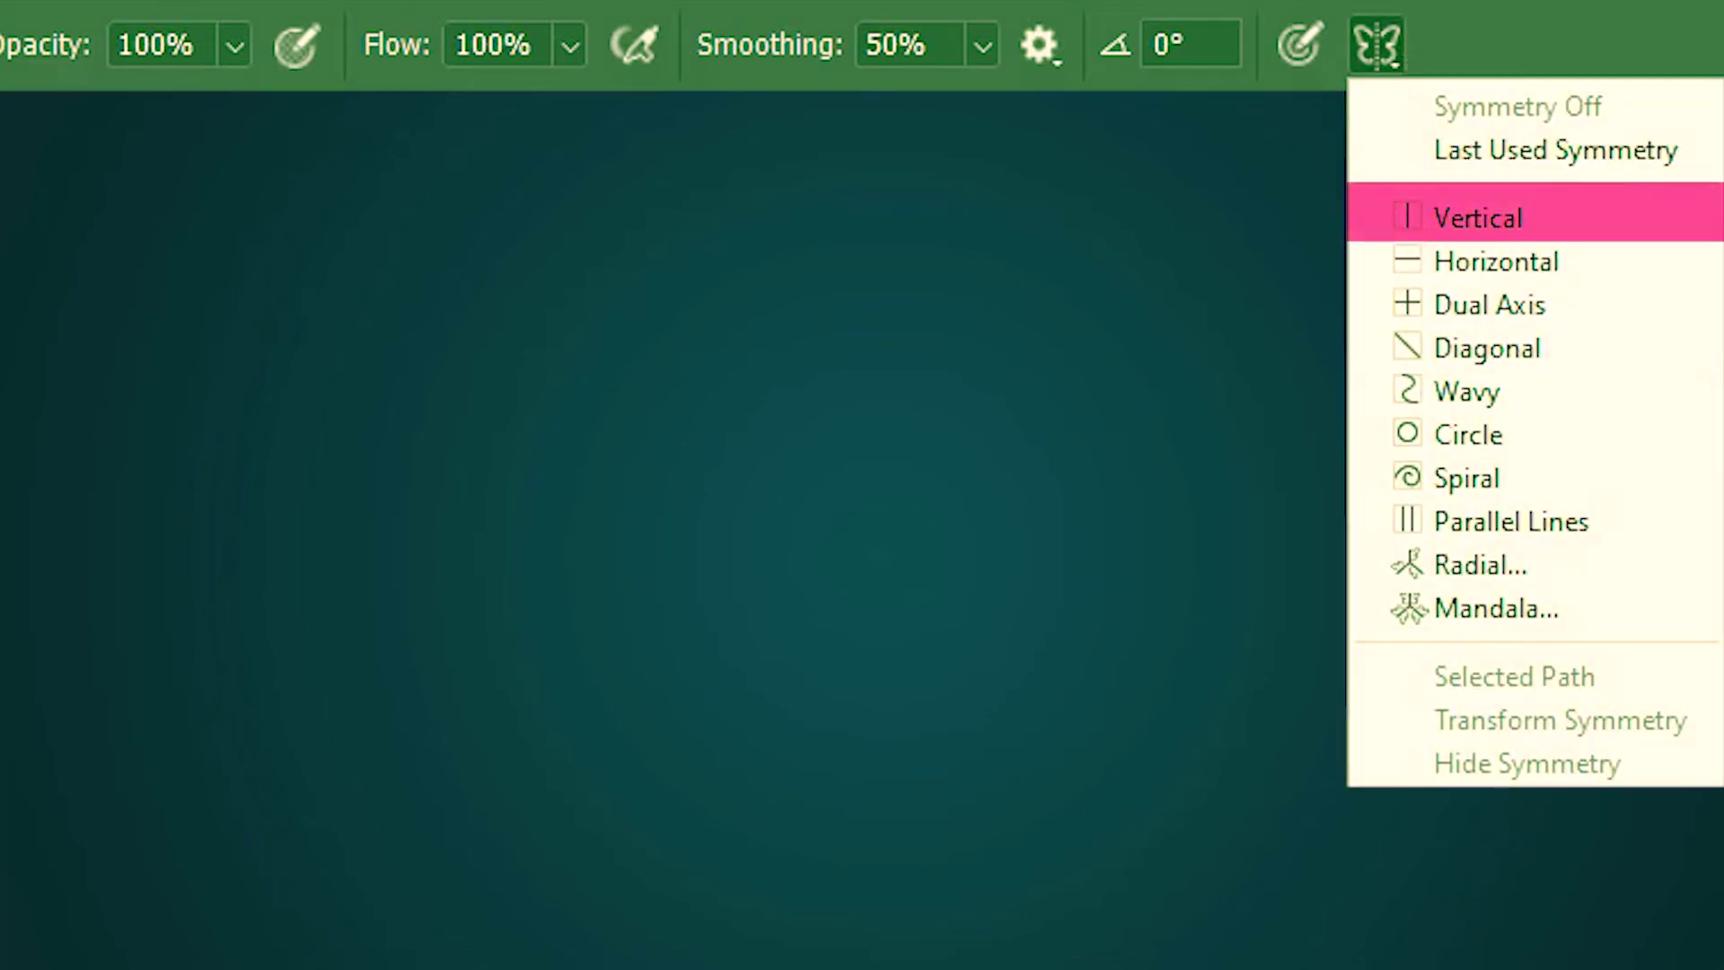
click(1647, 224)
drag(893, 175, 928, 338)
drag(884, 493, 156, 517)
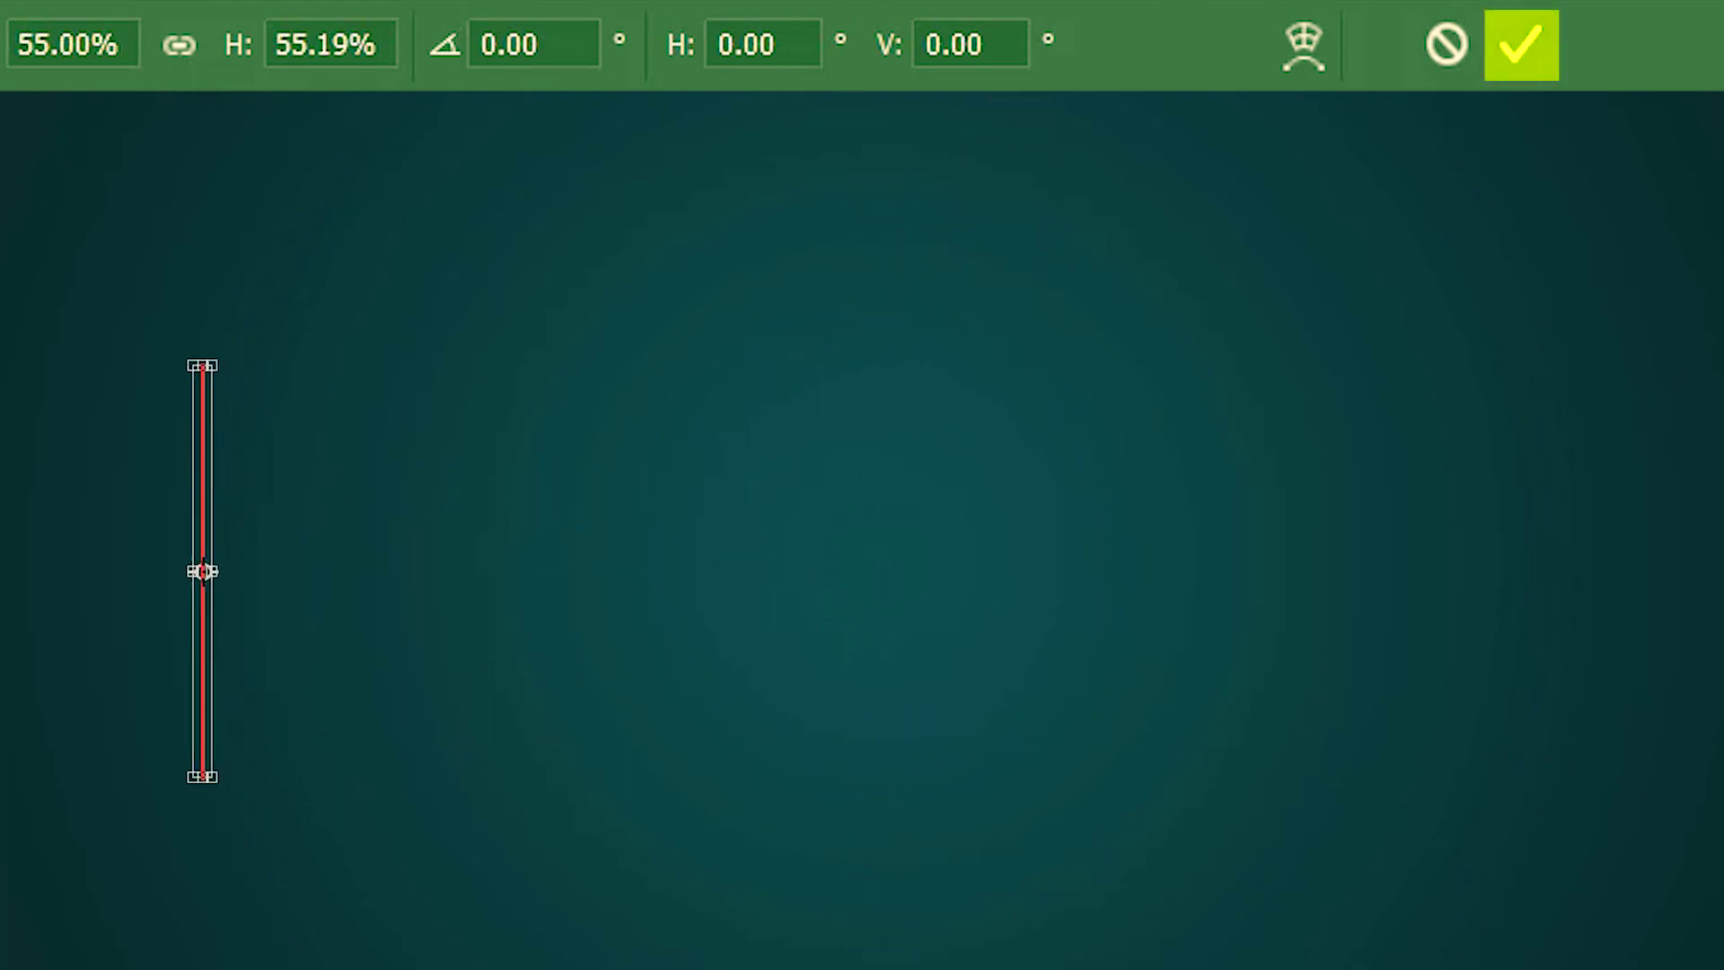
click(1522, 44)
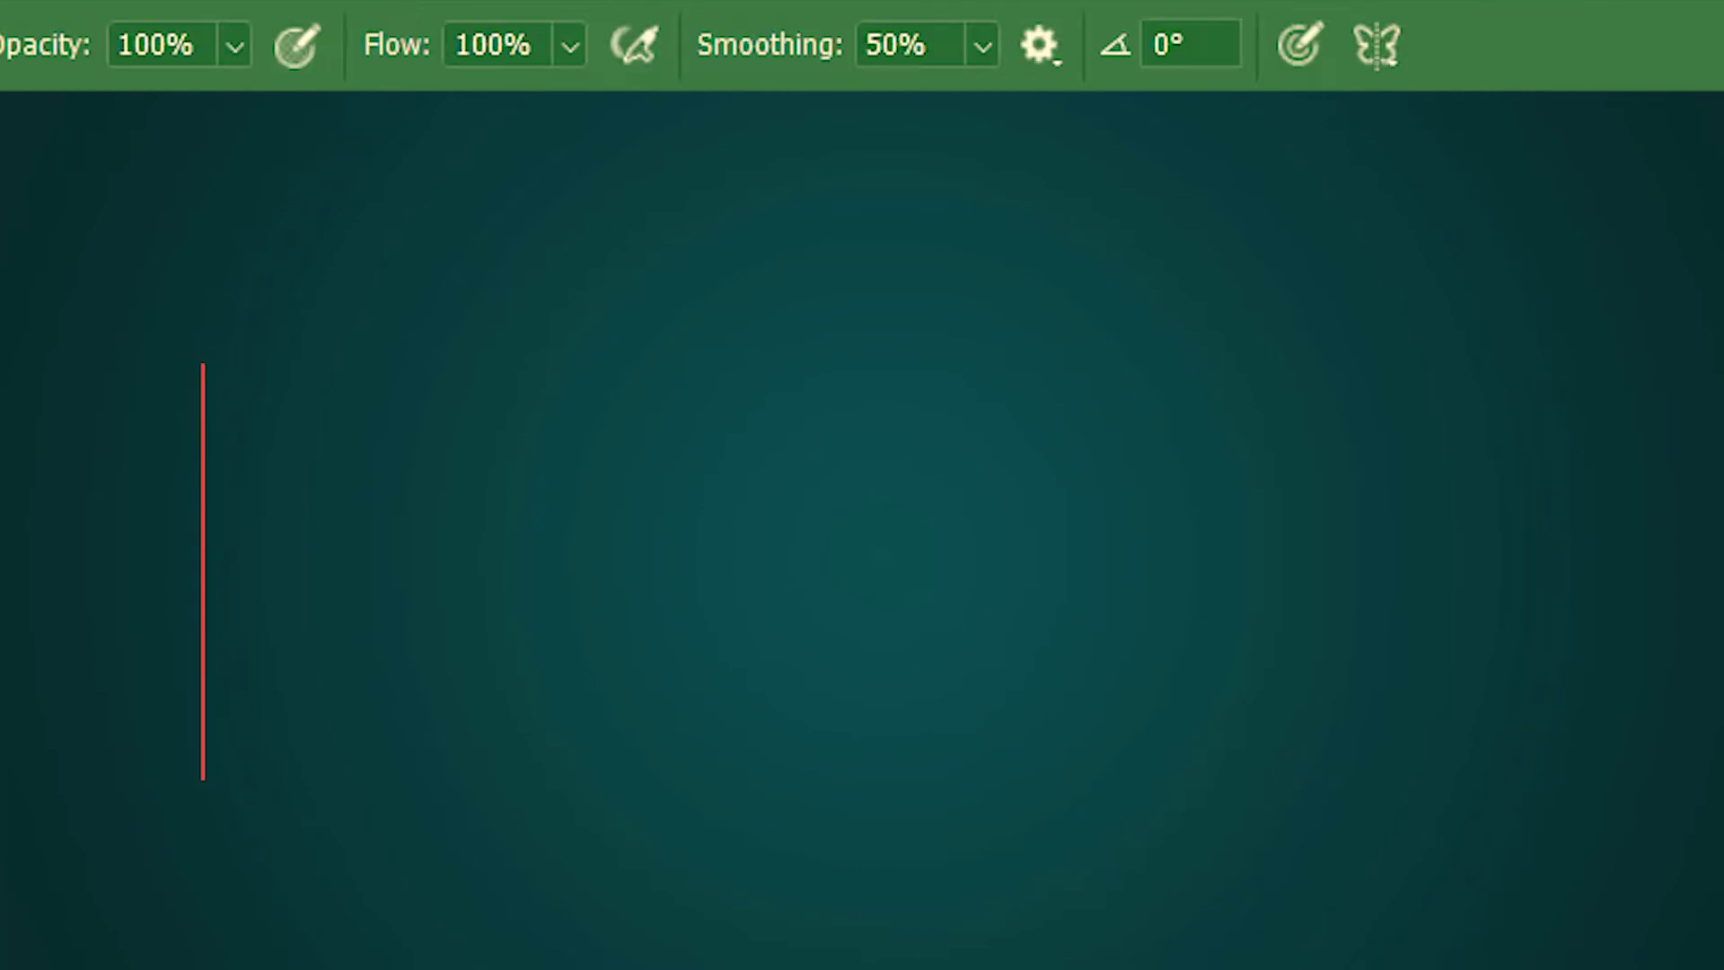
mouse_move(267, 384)
mouse_down()
mouse_move(339, 414)
mouse_move(326, 460)
mouse_move(280, 479)
mouse_move(314, 474)
mouse_move(351, 511)
mouse_move(333, 553)
mouse_move(281, 563)
mouse_move(305, 559)
mouse_move(353, 597)
mouse_move(335, 653)
mouse_move(287, 664)
mouse_move(328, 665)
mouse_move(347, 711)
mouse_move(309, 742)
mouse_move(279, 736)
mouse_move(331, 803)
mouse_move(285, 834)
mouse_move(338, 878)
mouse_move(279, 914)
mouse_move(309, 919)
mouse_move(302, 968)
mouse_up()
mouse_move(285, 388)
mouse_down()
mouse_move(297, 334)
mouse_move(266, 296)
mouse_move(304, 251)
mouse_move(245, 181)
mouse_move(269, 137)
mouse_move(213, 91)
mouse_up()
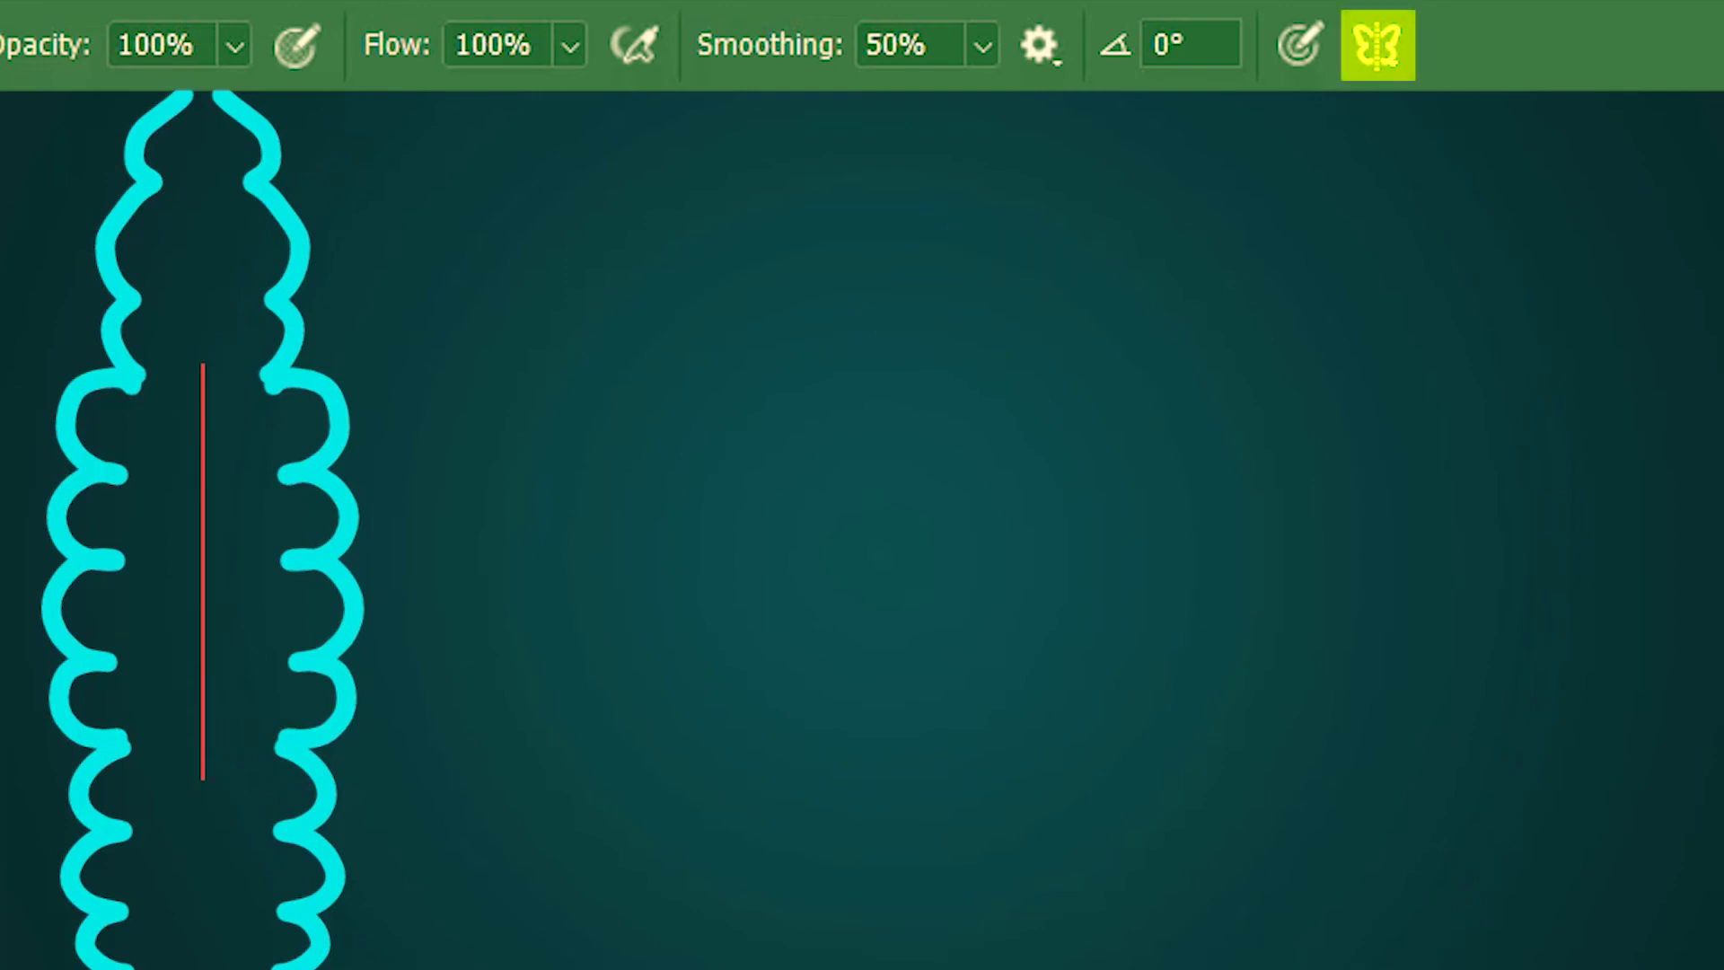
Move the symmetry axis to the middle of the canvas and paint a mirrored cyan zigzag stroke beside it.
click(1406, 43)
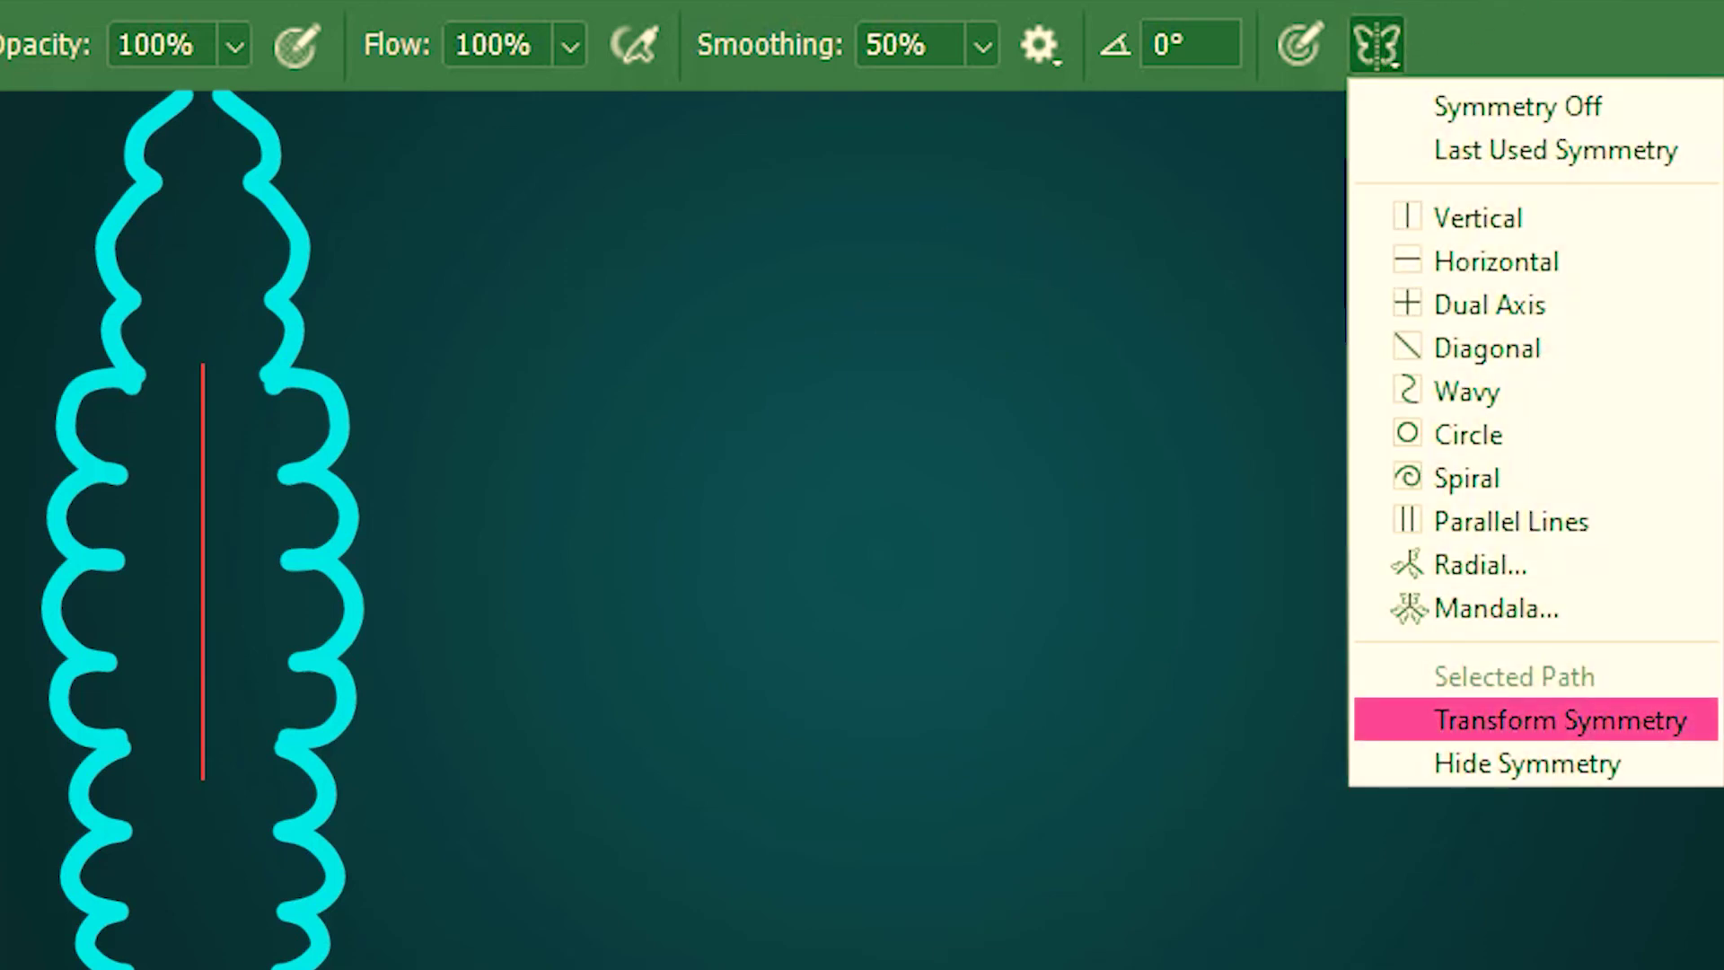
click(1681, 719)
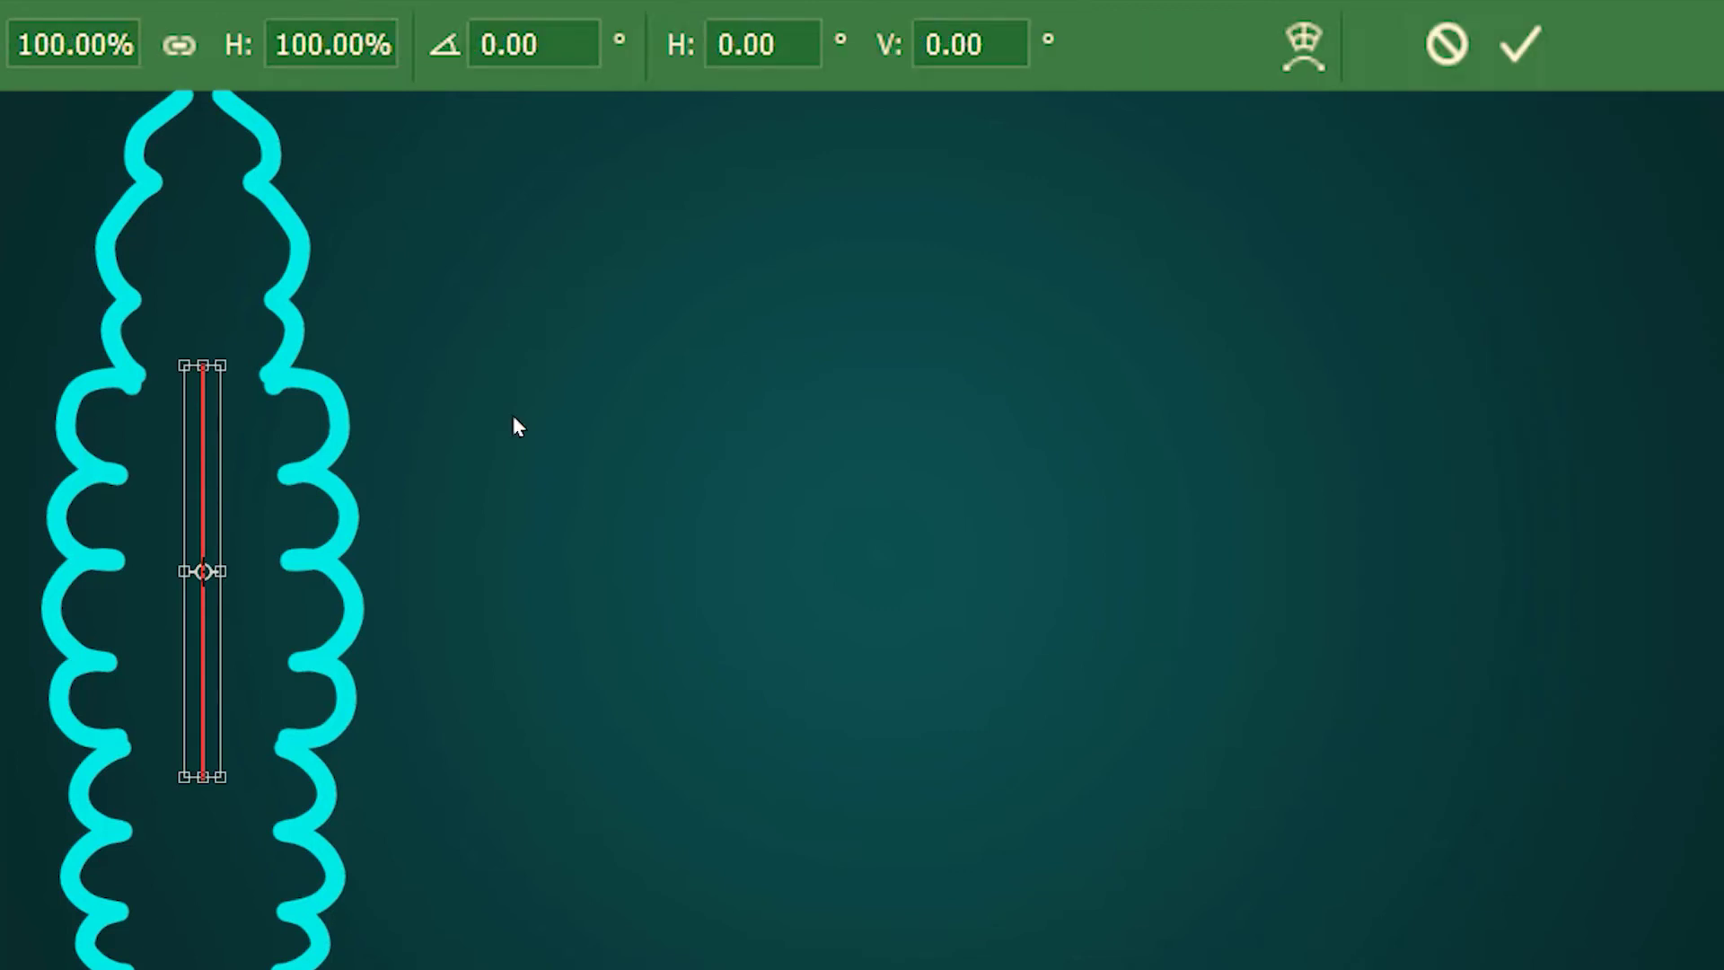
drag(197, 458, 894, 460)
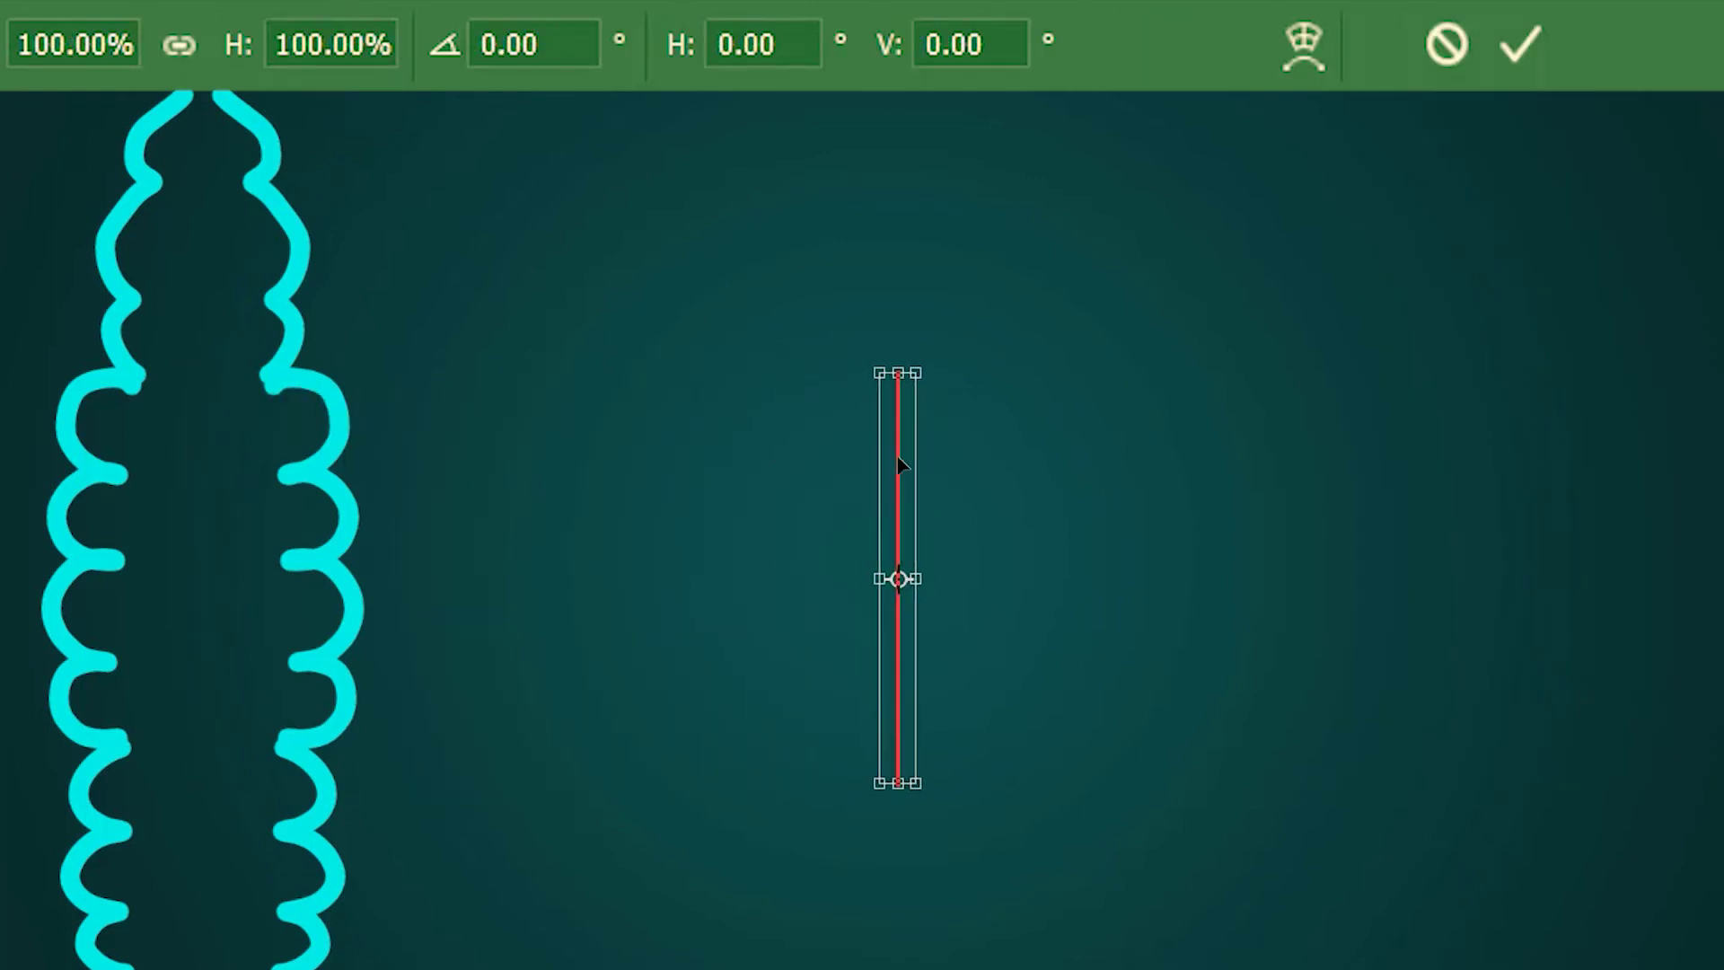
click(1521, 45)
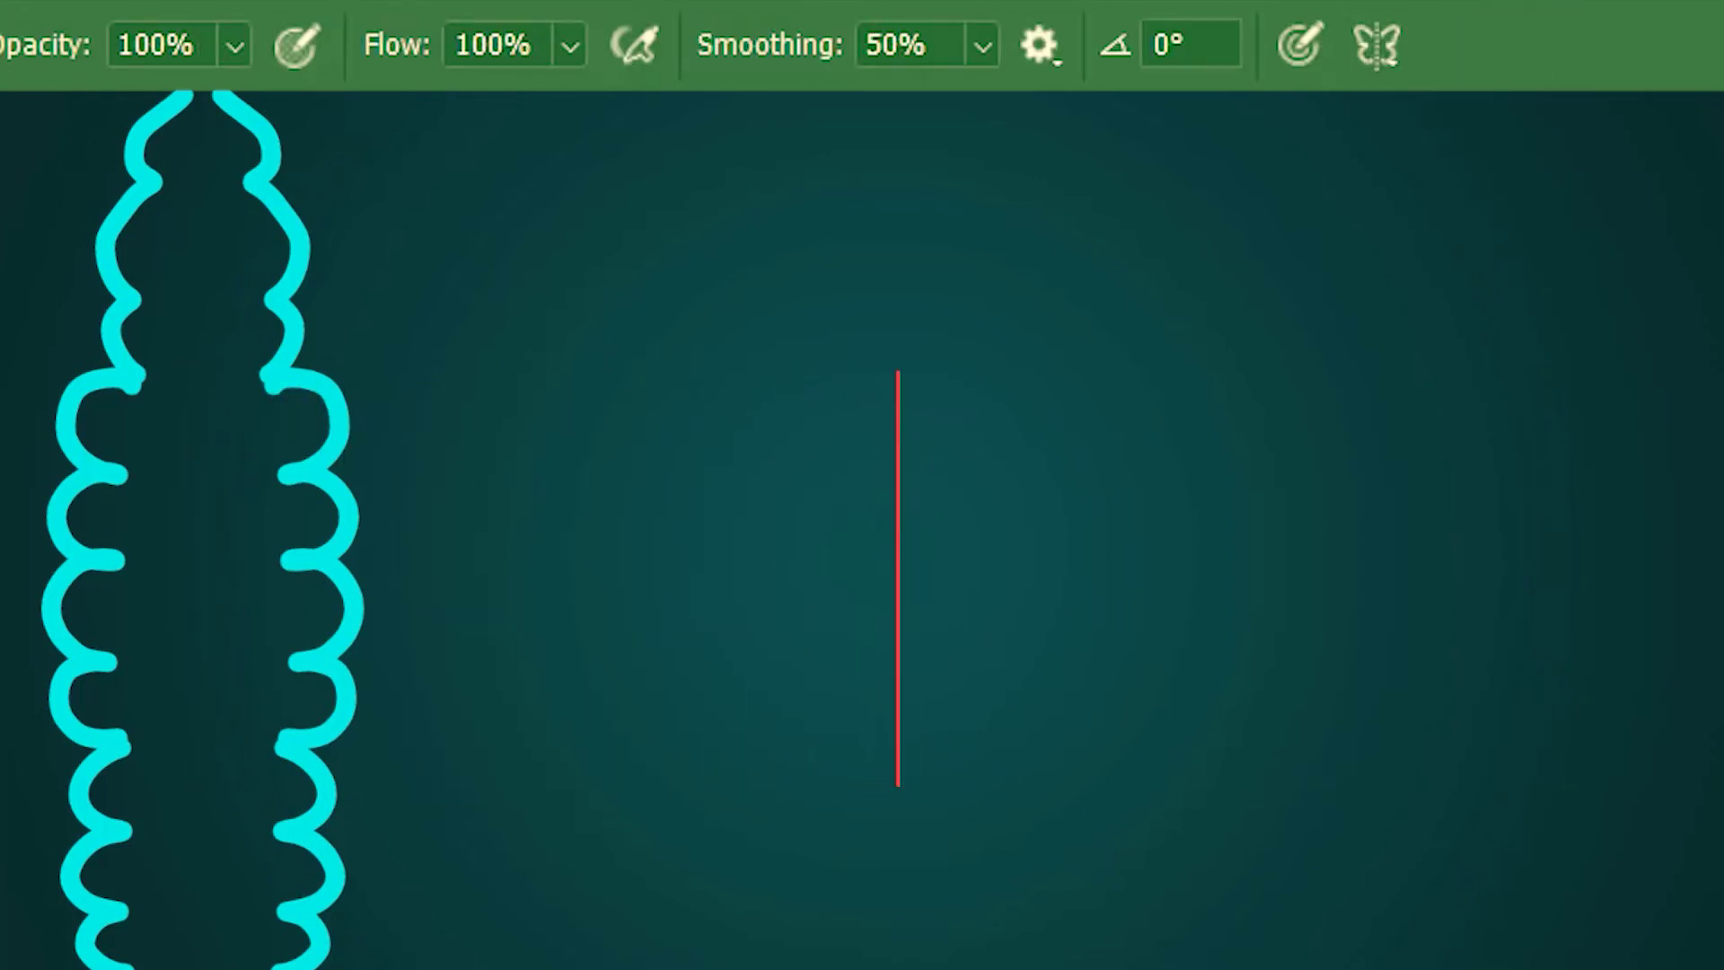
mouse_move(1056, 319)
mouse_down()
mouse_move(971, 412)
mouse_move(985, 665)
mouse_move(968, 853)
mouse_up()
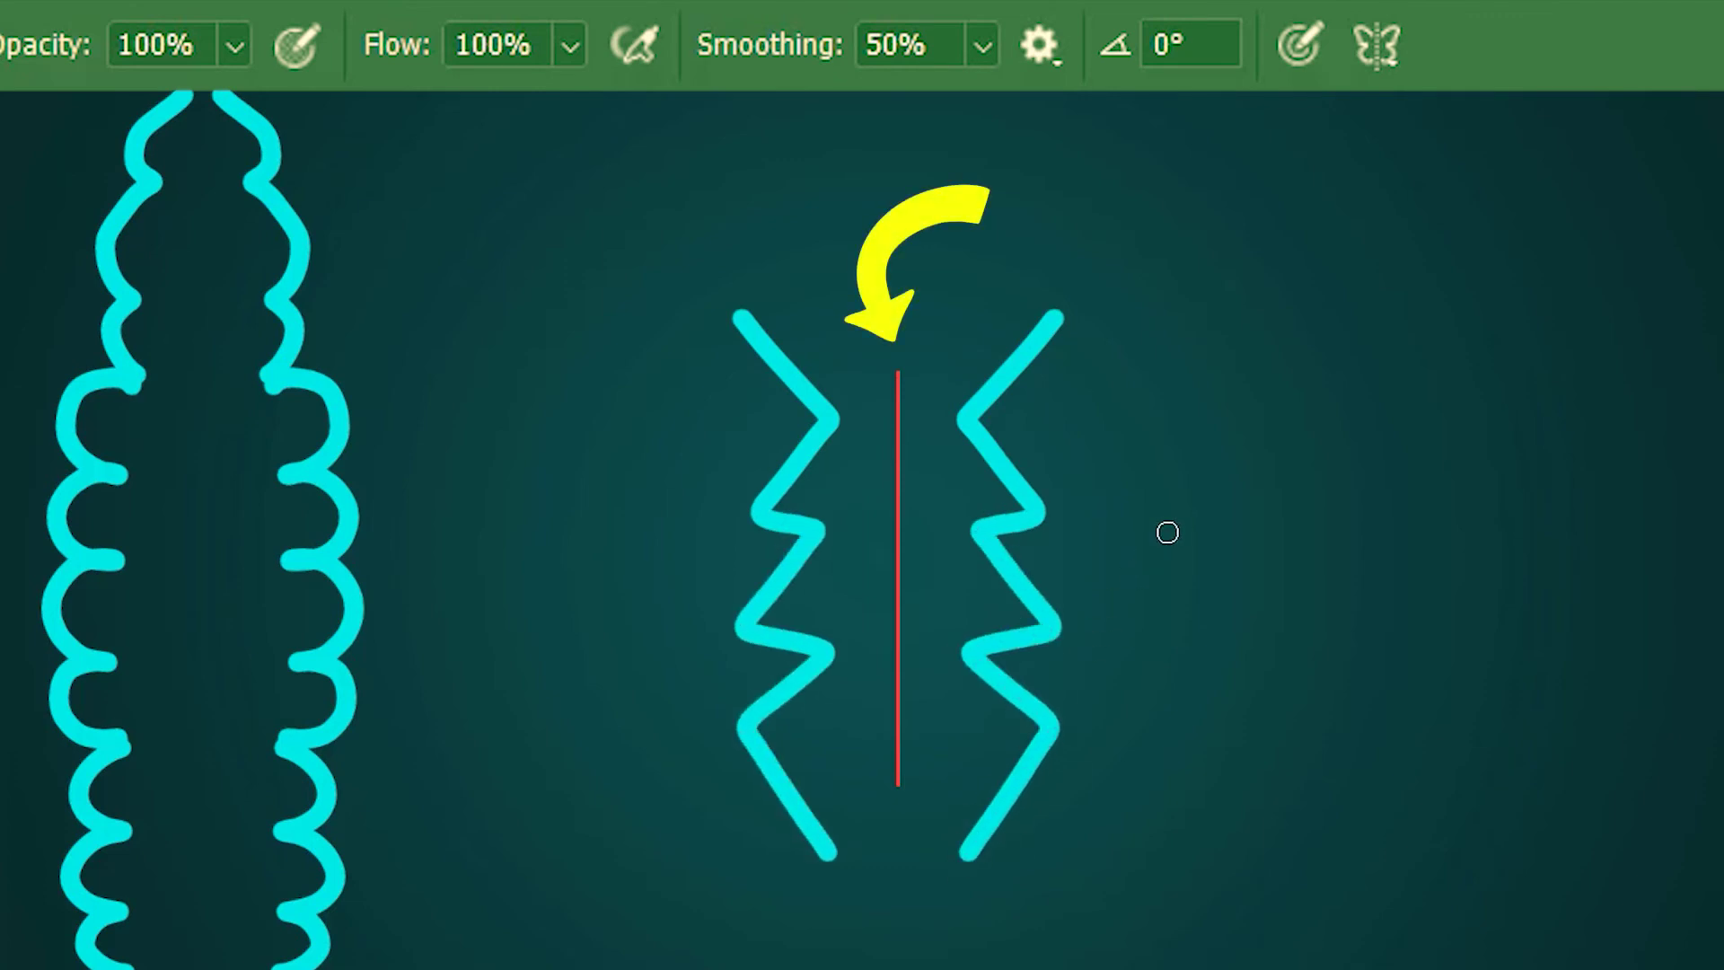
Move the symmetry axis to the canvas's right side, rotate it about 32.36°, and paint a mirrored cyan wavy stroke along it.
click(1387, 52)
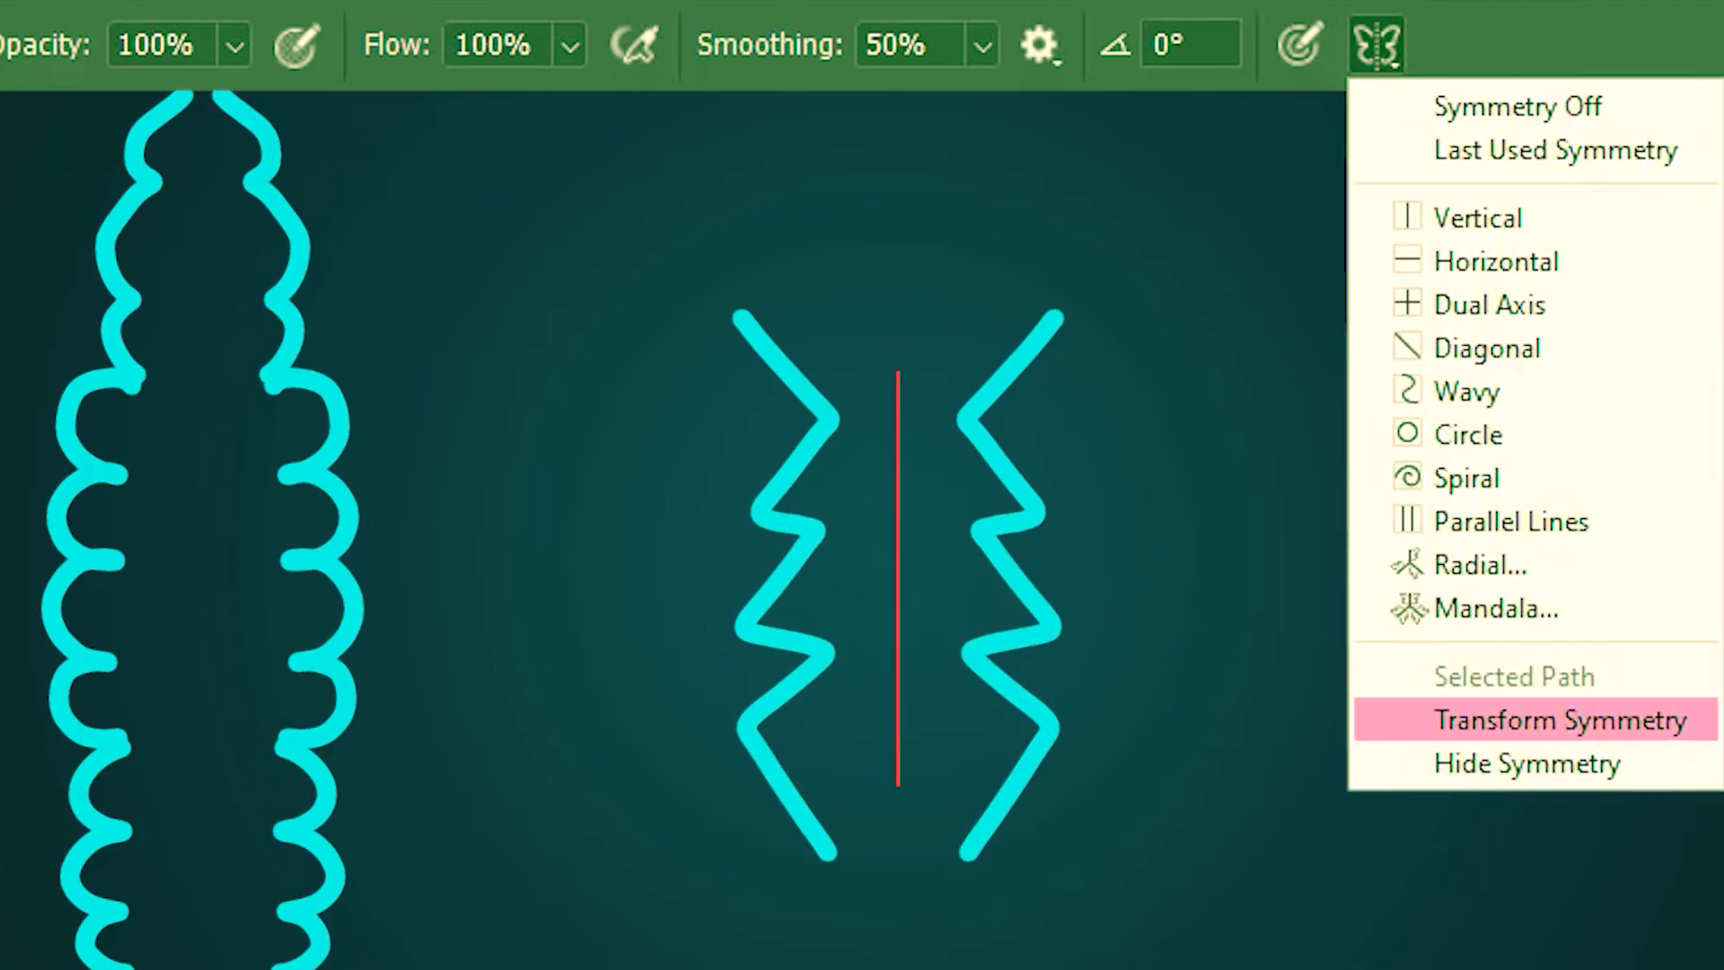
click(1704, 721)
drag(905, 448, 1541, 432)
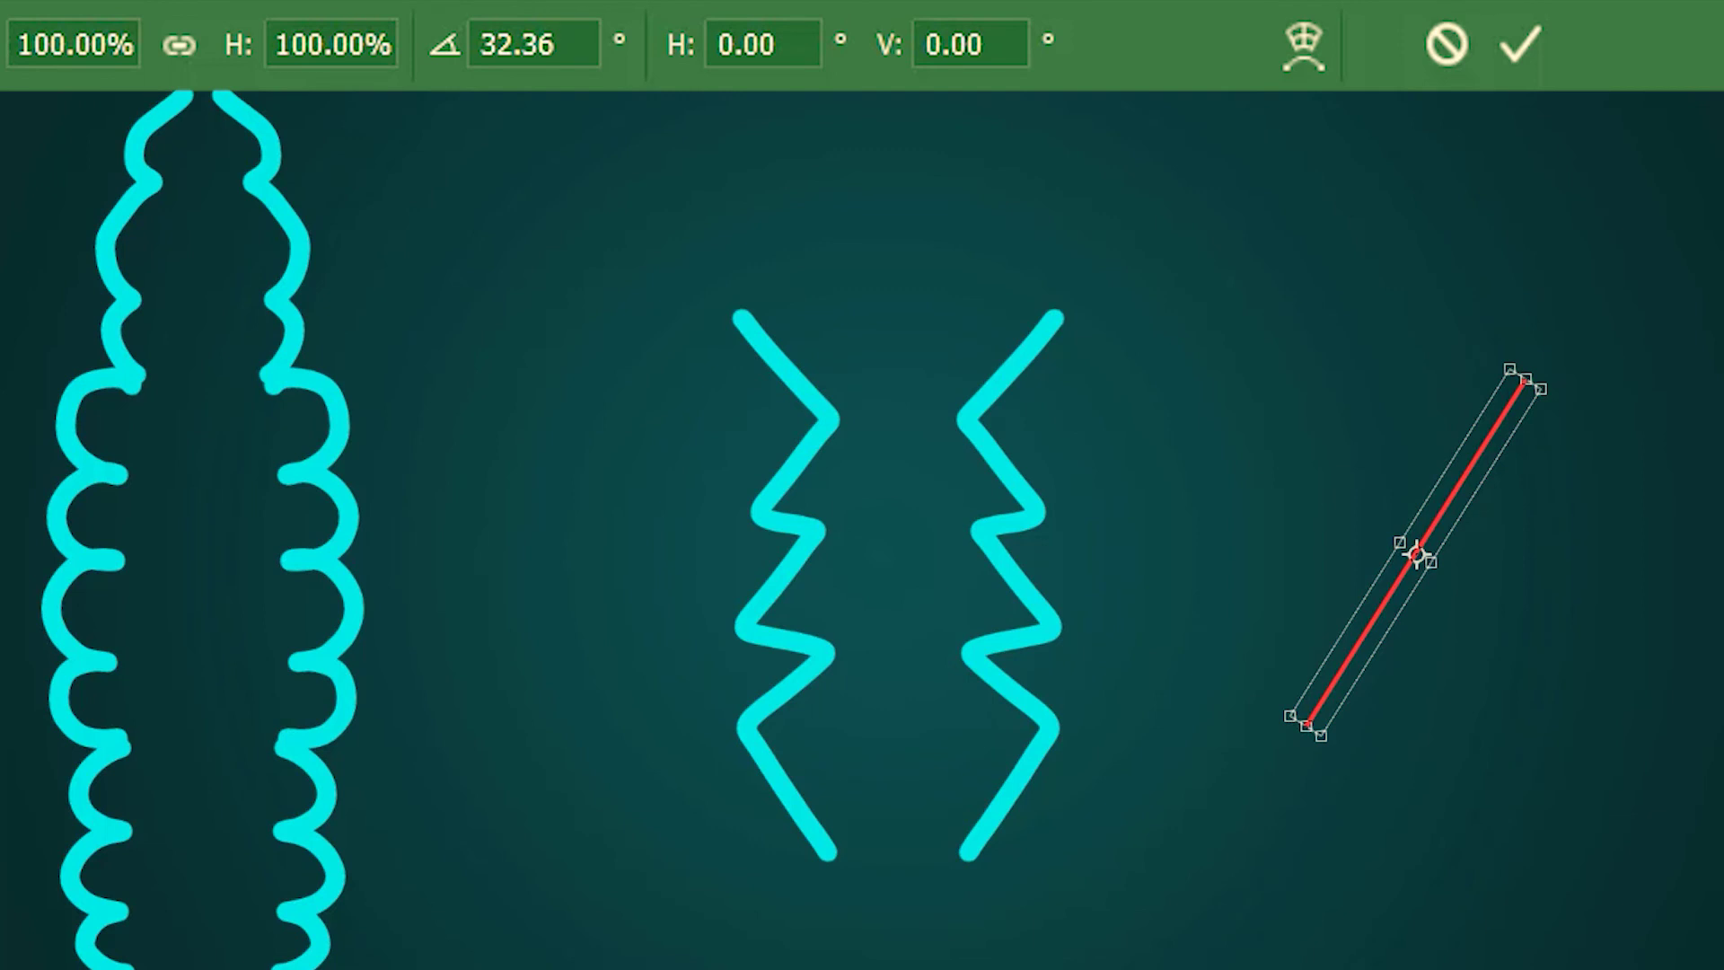
click(1516, 47)
mouse_move(1412, 191)
mouse_down()
mouse_move(1388, 292)
mouse_move(1171, 765)
mouse_up()
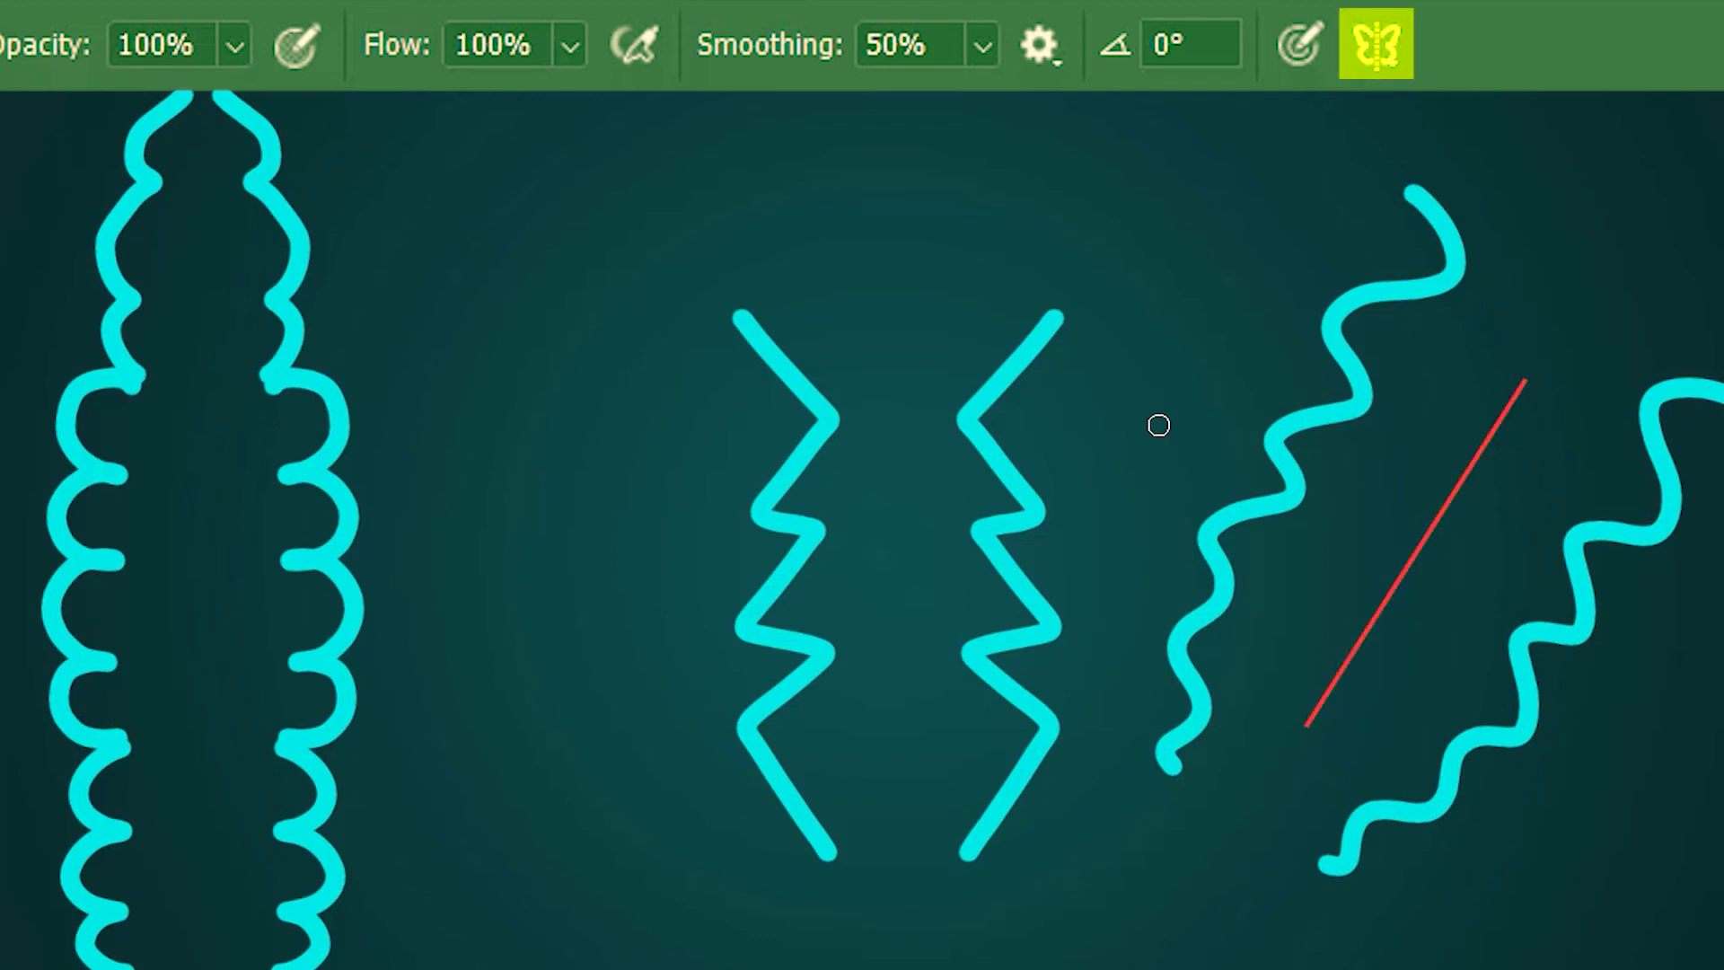
Paint two more mirrored cyan strokes on the canvas's right side with the symmetry axis hidden, and show the axis again.
click(1407, 47)
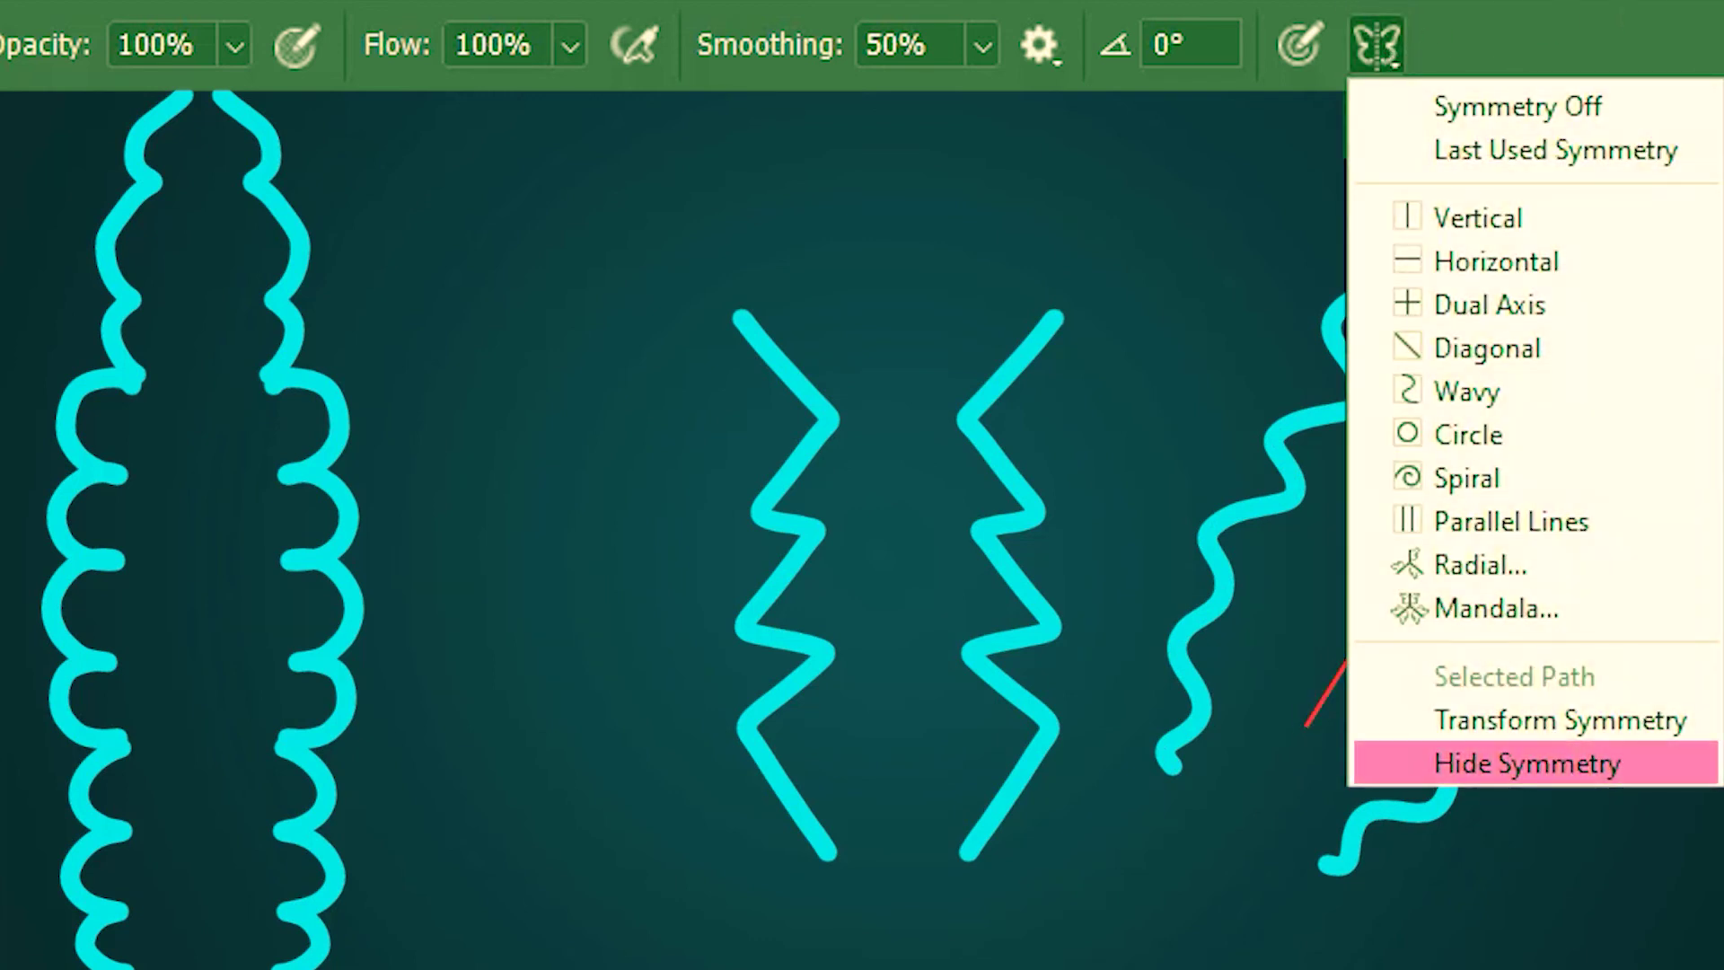
click(1663, 770)
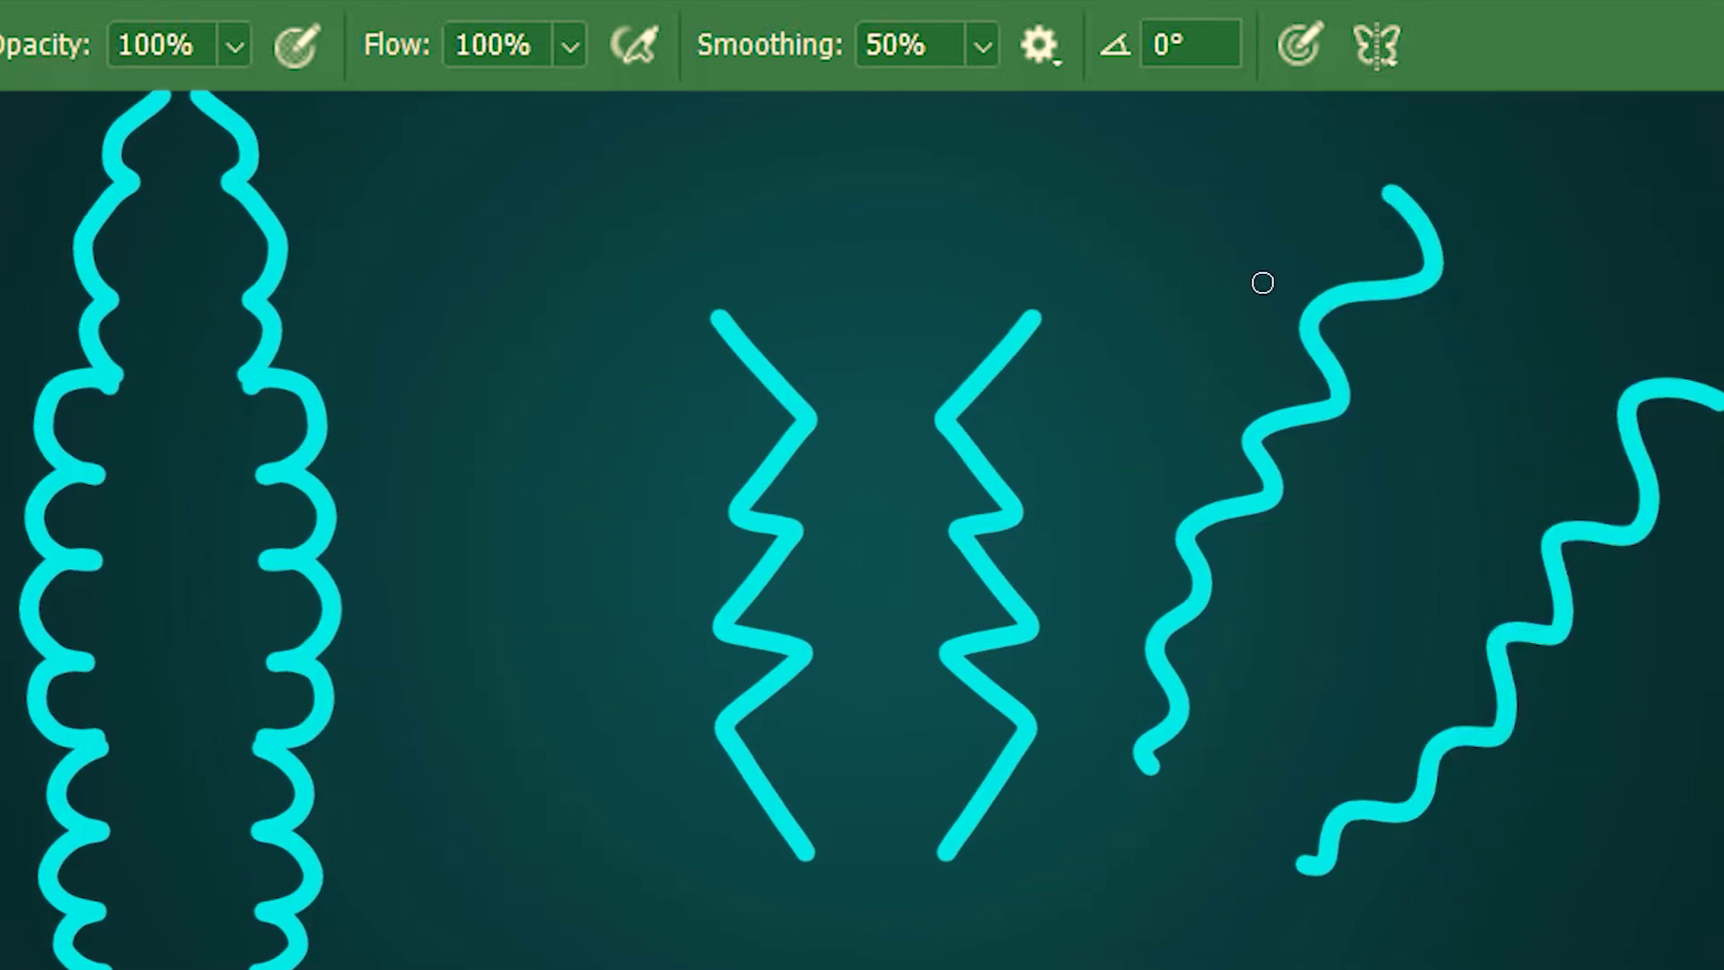
mouse_move(1243, 211)
mouse_down()
mouse_move(1374, 108)
mouse_move(1166, 396)
mouse_move(1100, 440)
mouse_up()
mouse_move(1100, 610)
mouse_down()
mouse_move(1166, 792)
mouse_move(1431, 338)
mouse_up()
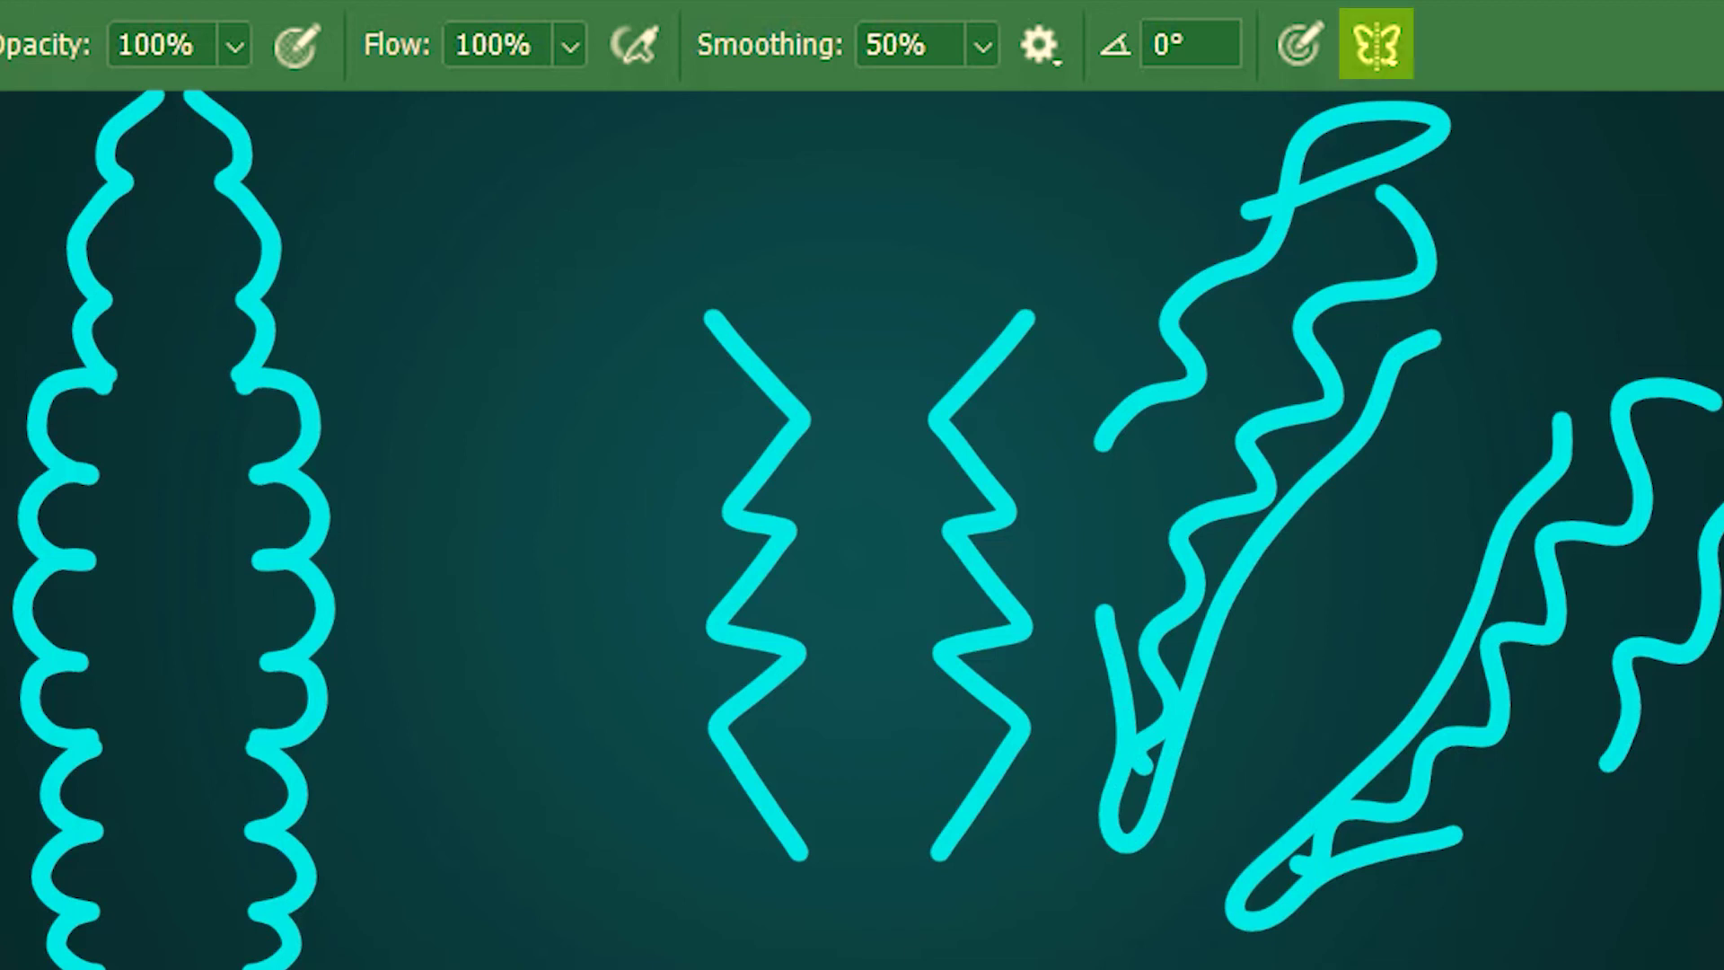
click(1380, 49)
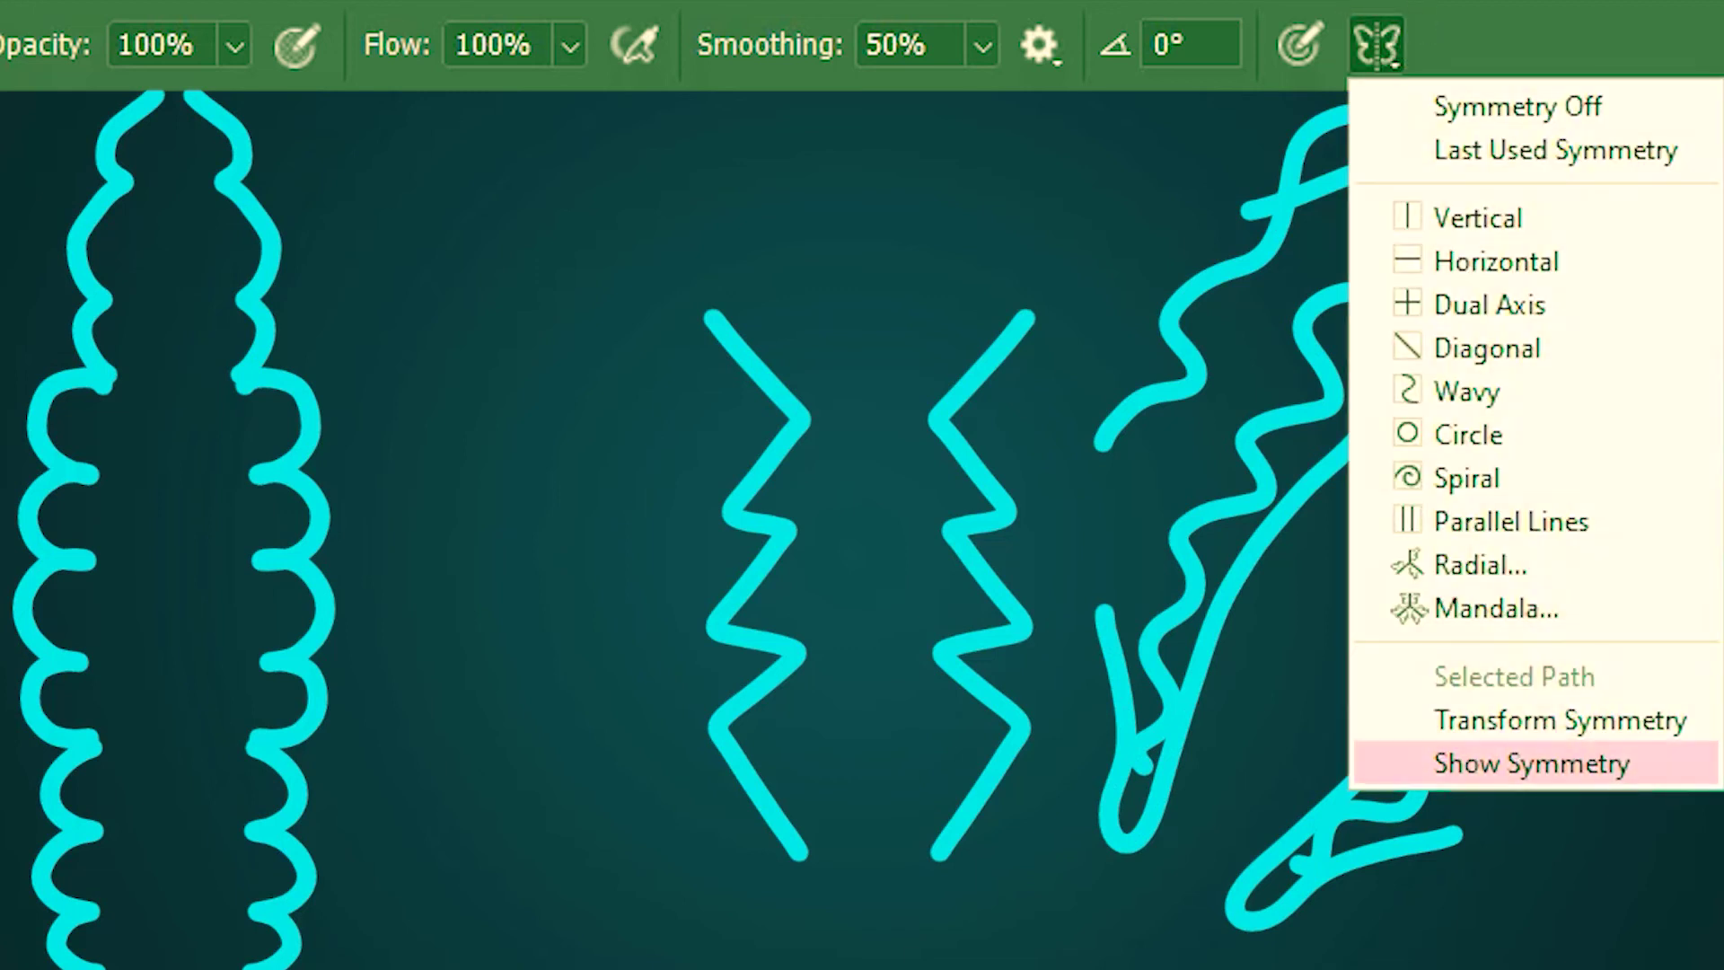
click(1700, 770)
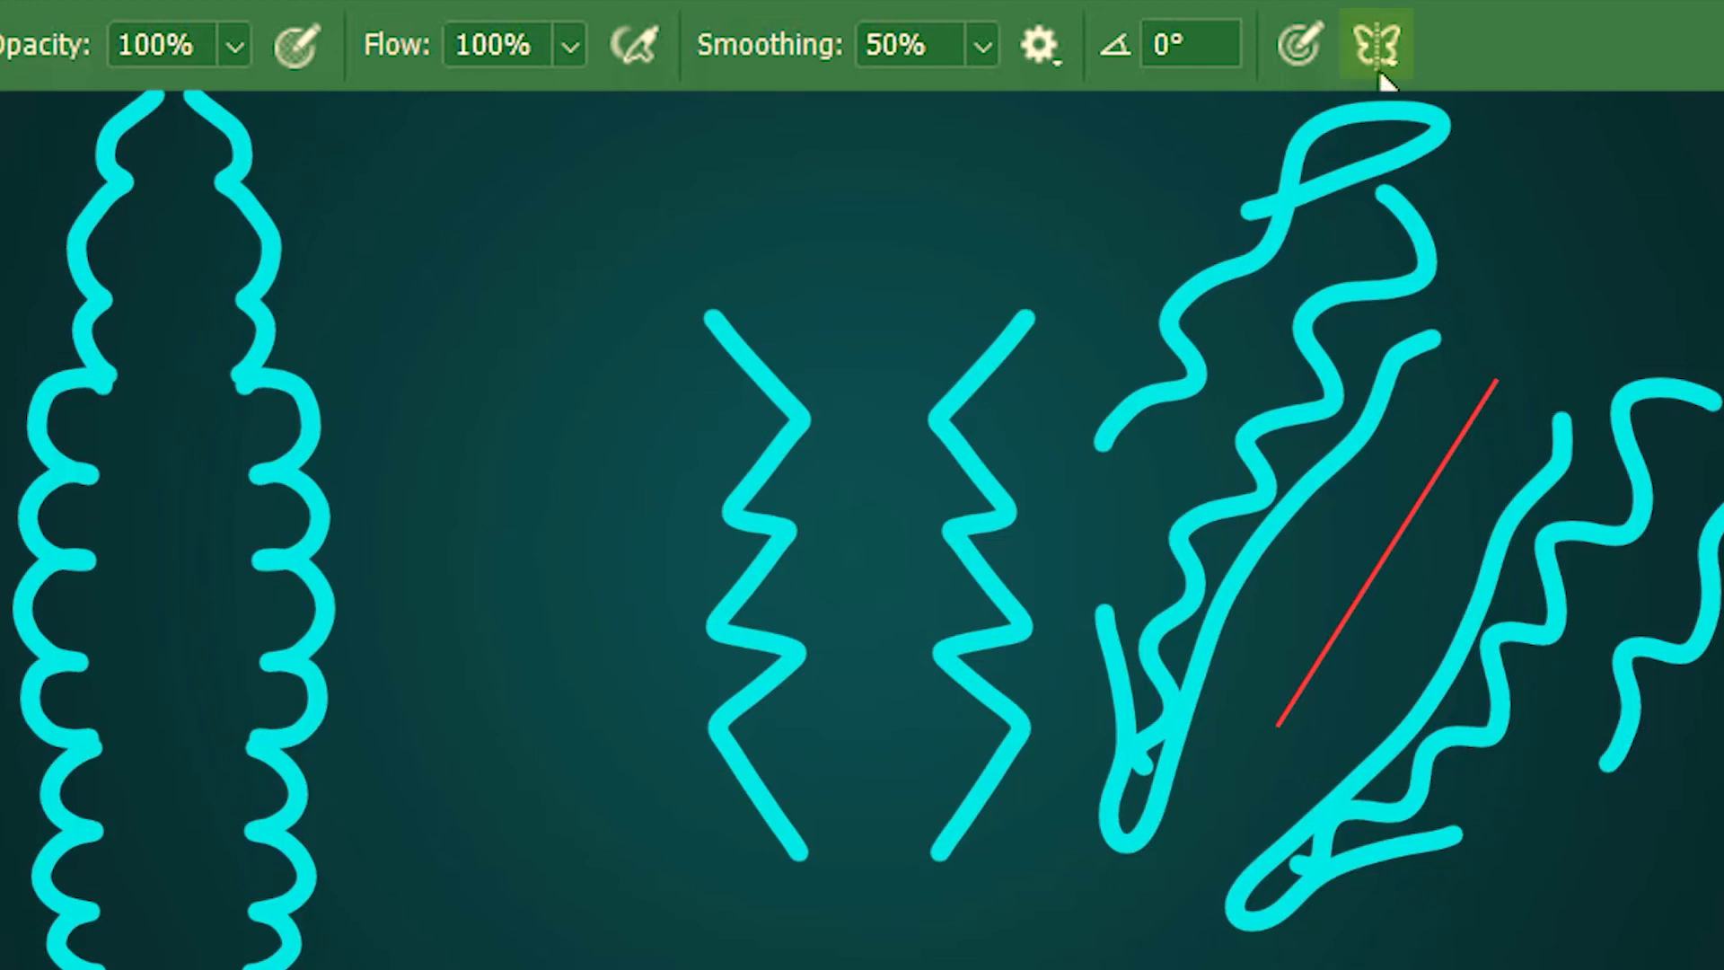
Turn symmetry off and paint two unmirrored cyan wavy strokes among the strokes on the canvas's right side.
click(1377, 45)
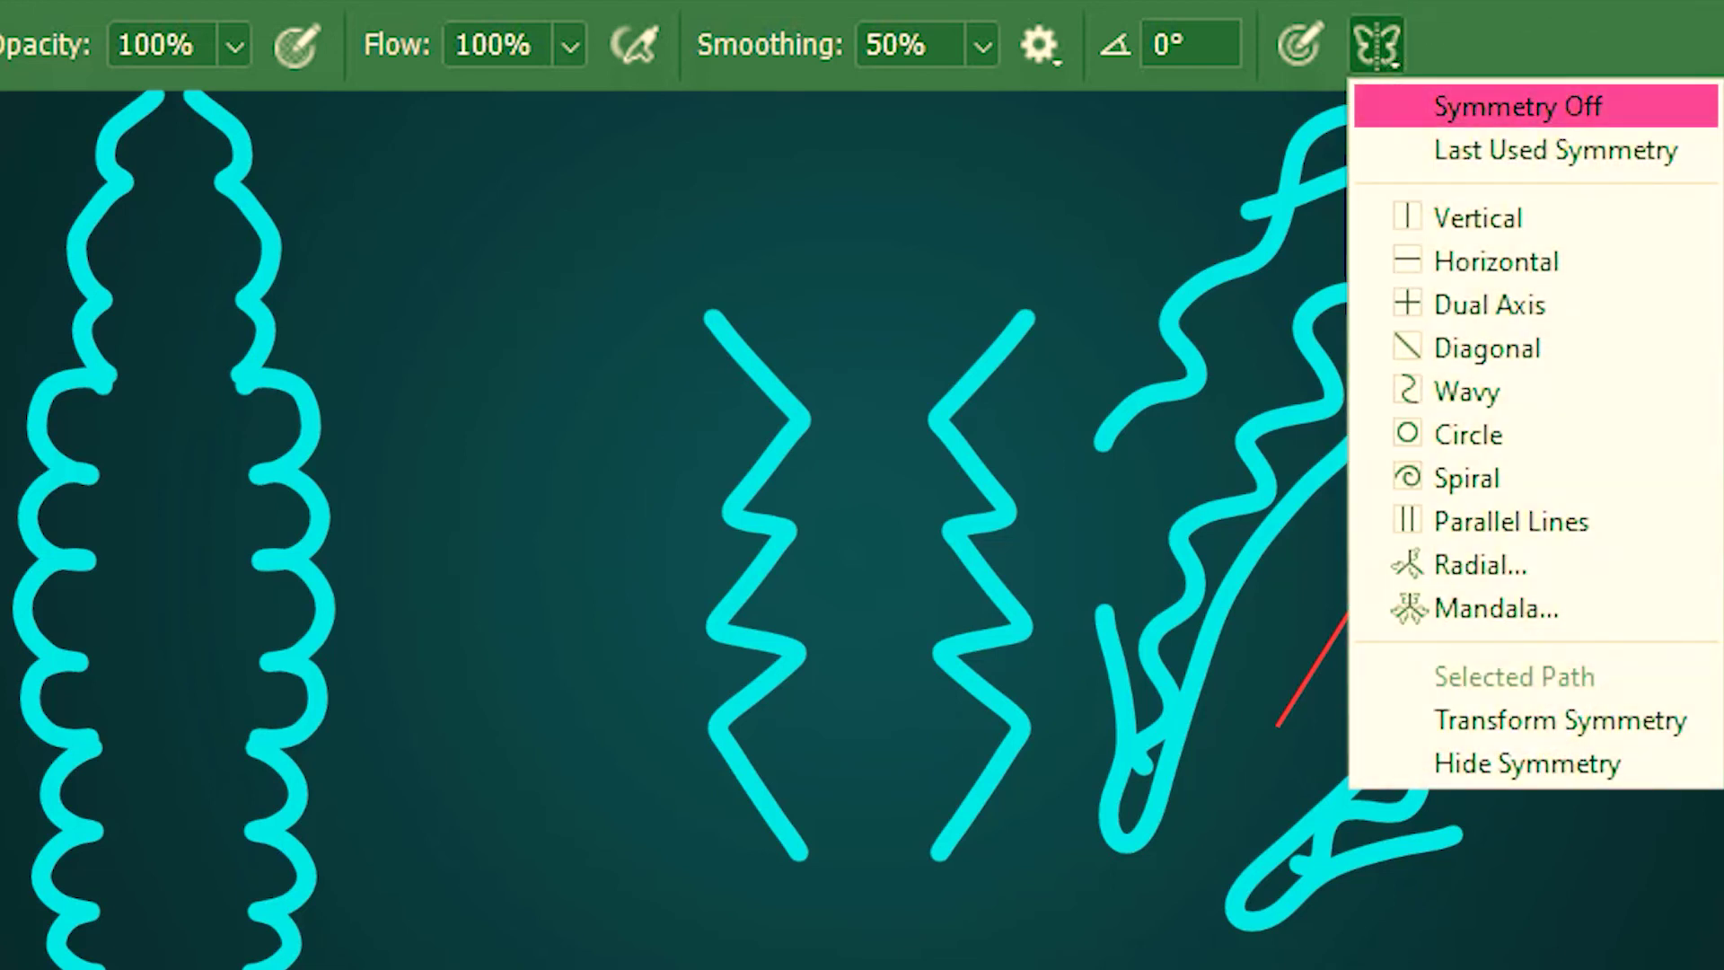
click(1693, 110)
mouse_move(1573, 308)
mouse_down()
mouse_move(1311, 527)
mouse_move(1306, 579)
mouse_up()
drag(1293, 345, 1158, 499)
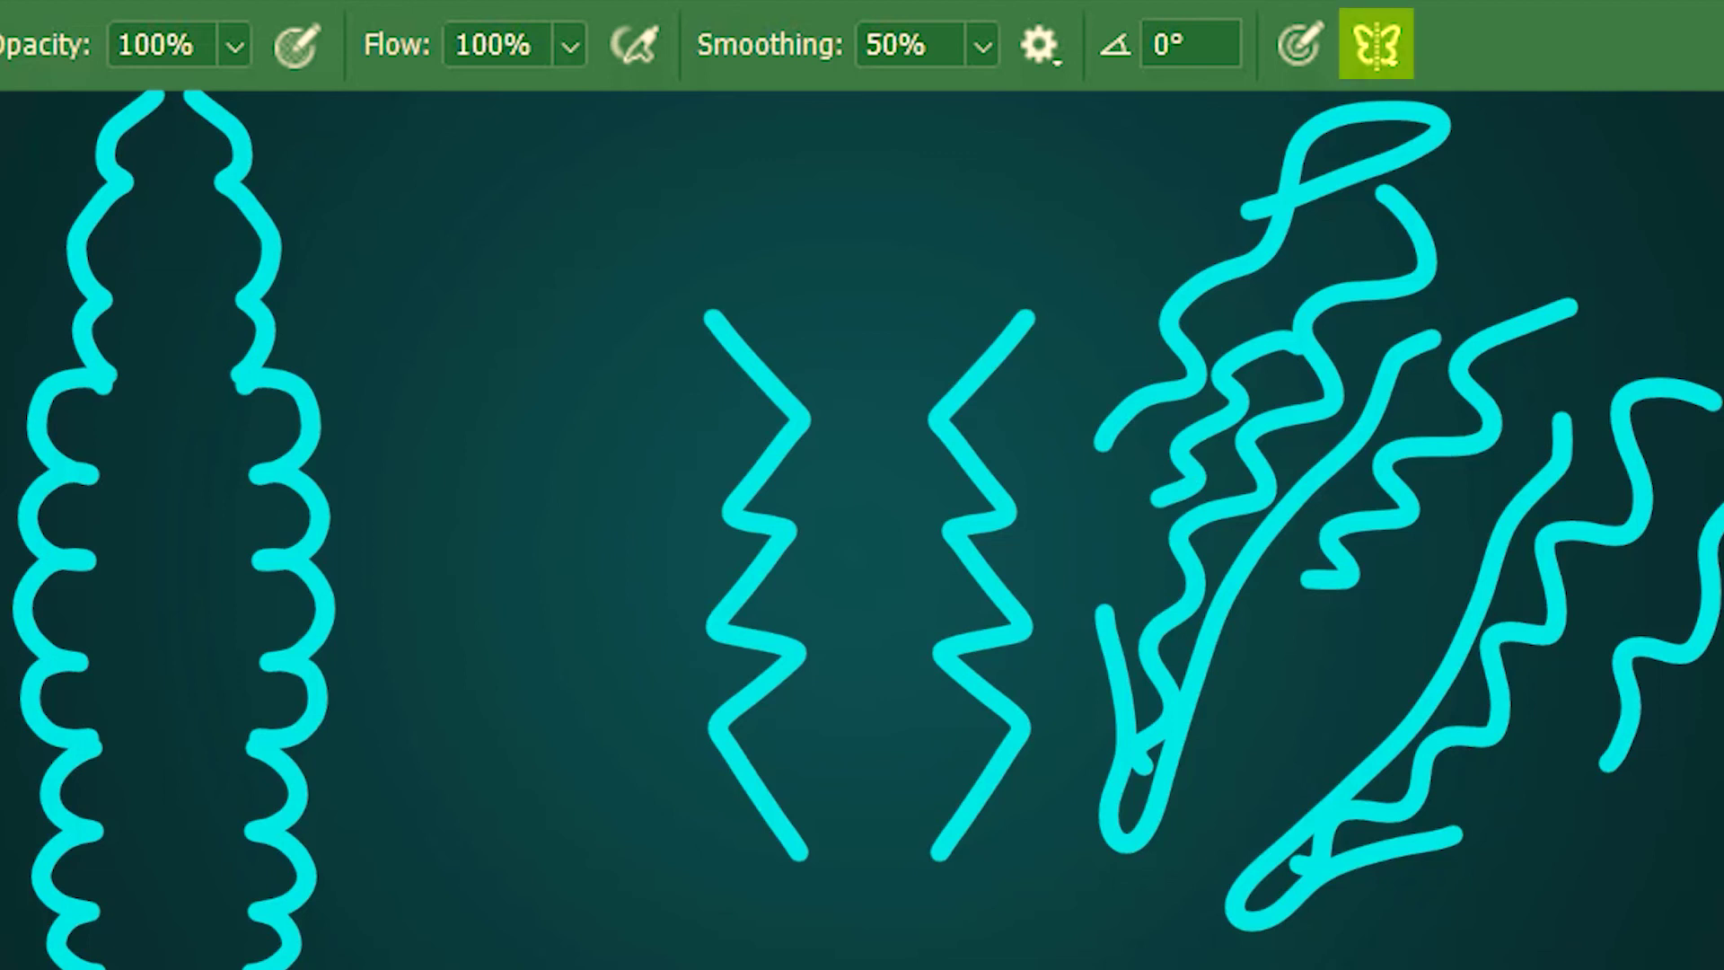
Reactivate the last used symmetry and paint two more mirrored cyan strokes around the slanted axis.
click(1376, 44)
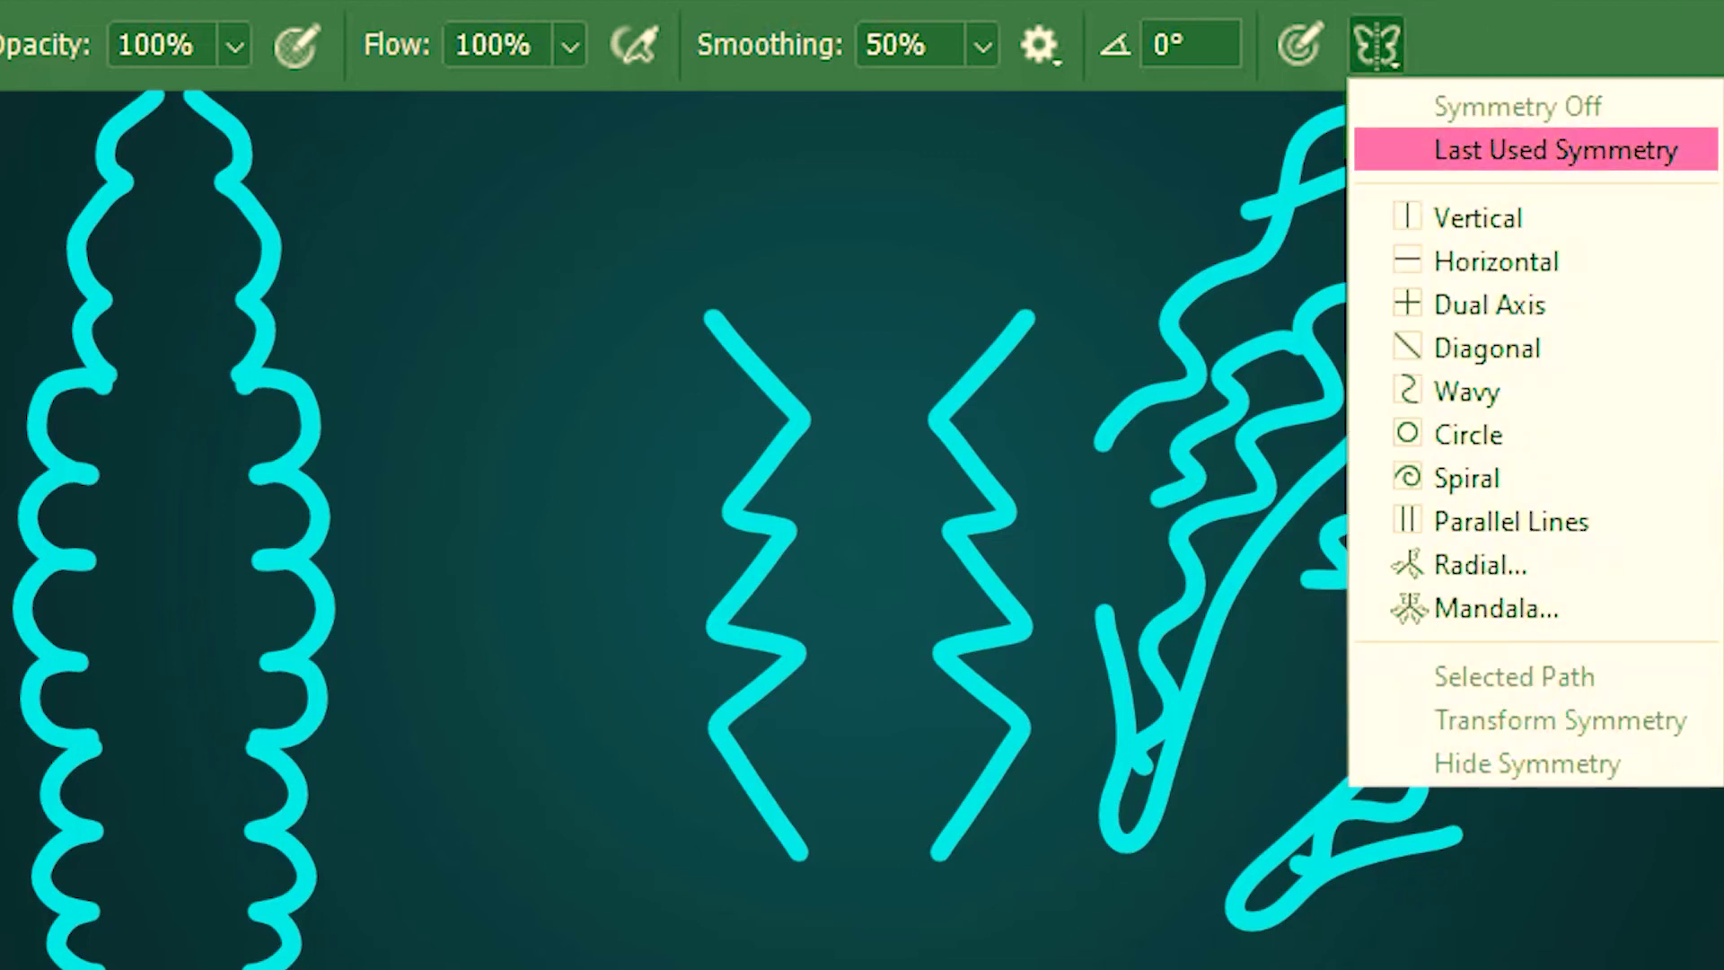
click(1697, 149)
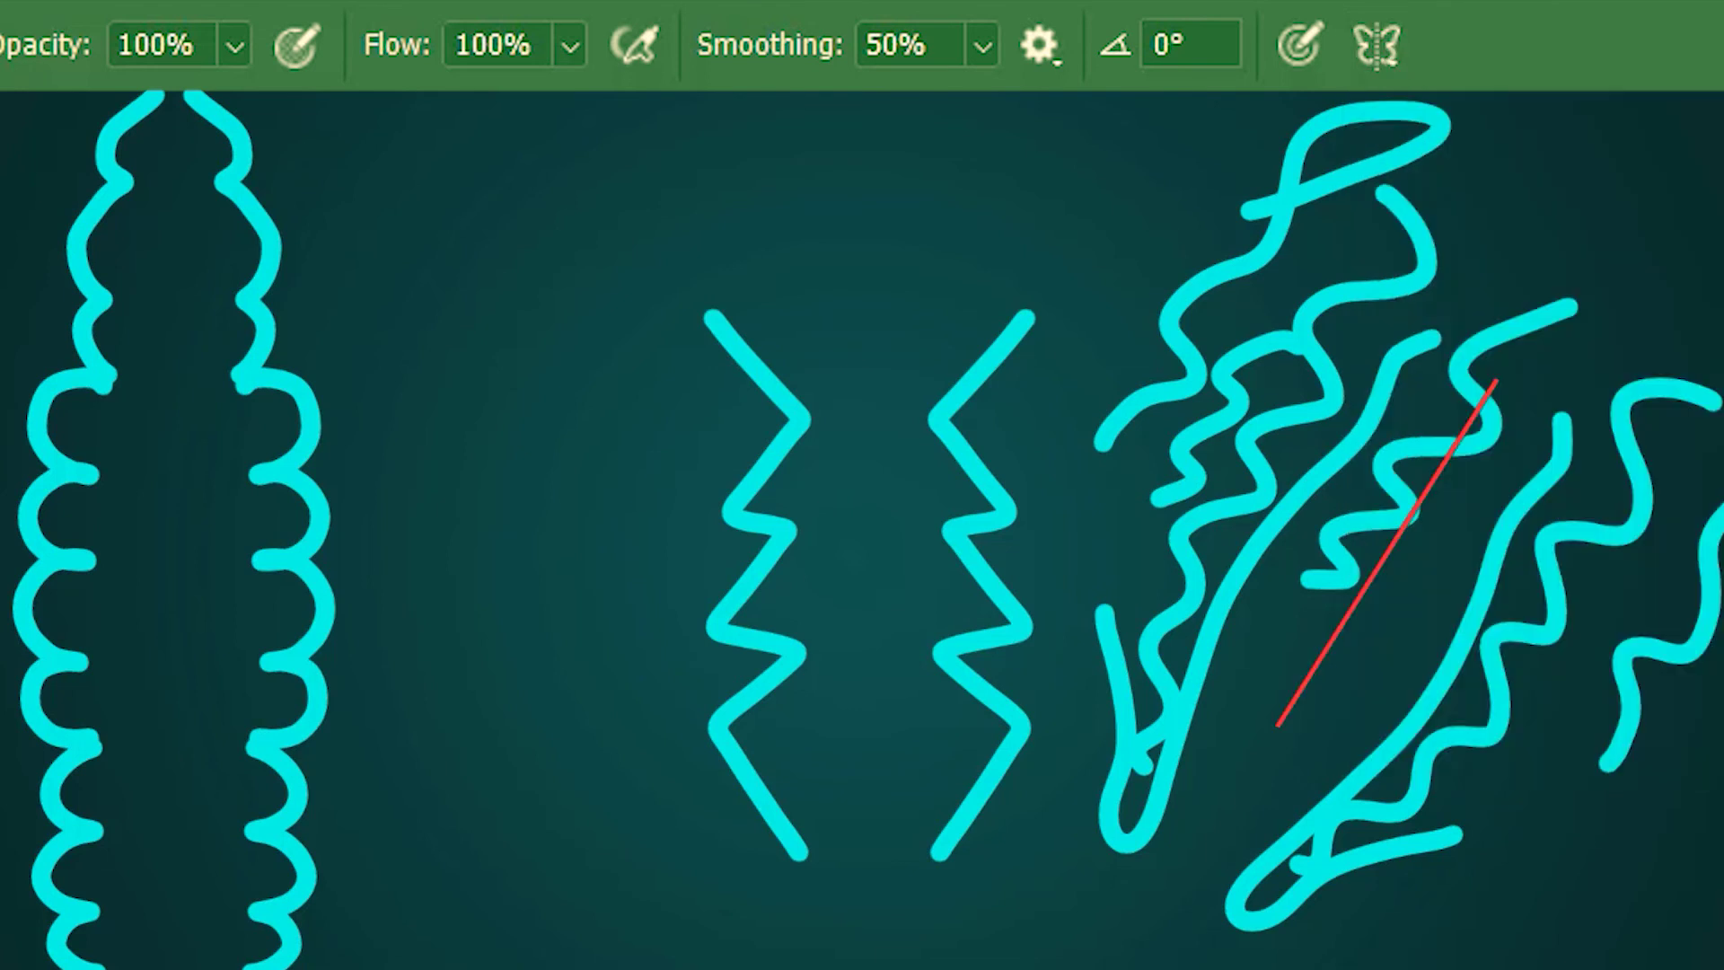
mouse_move(1520, 180)
mouse_down()
mouse_move(1447, 254)
mouse_move(1510, 219)
mouse_move(1579, 132)
mouse_move(1584, 94)
mouse_up()
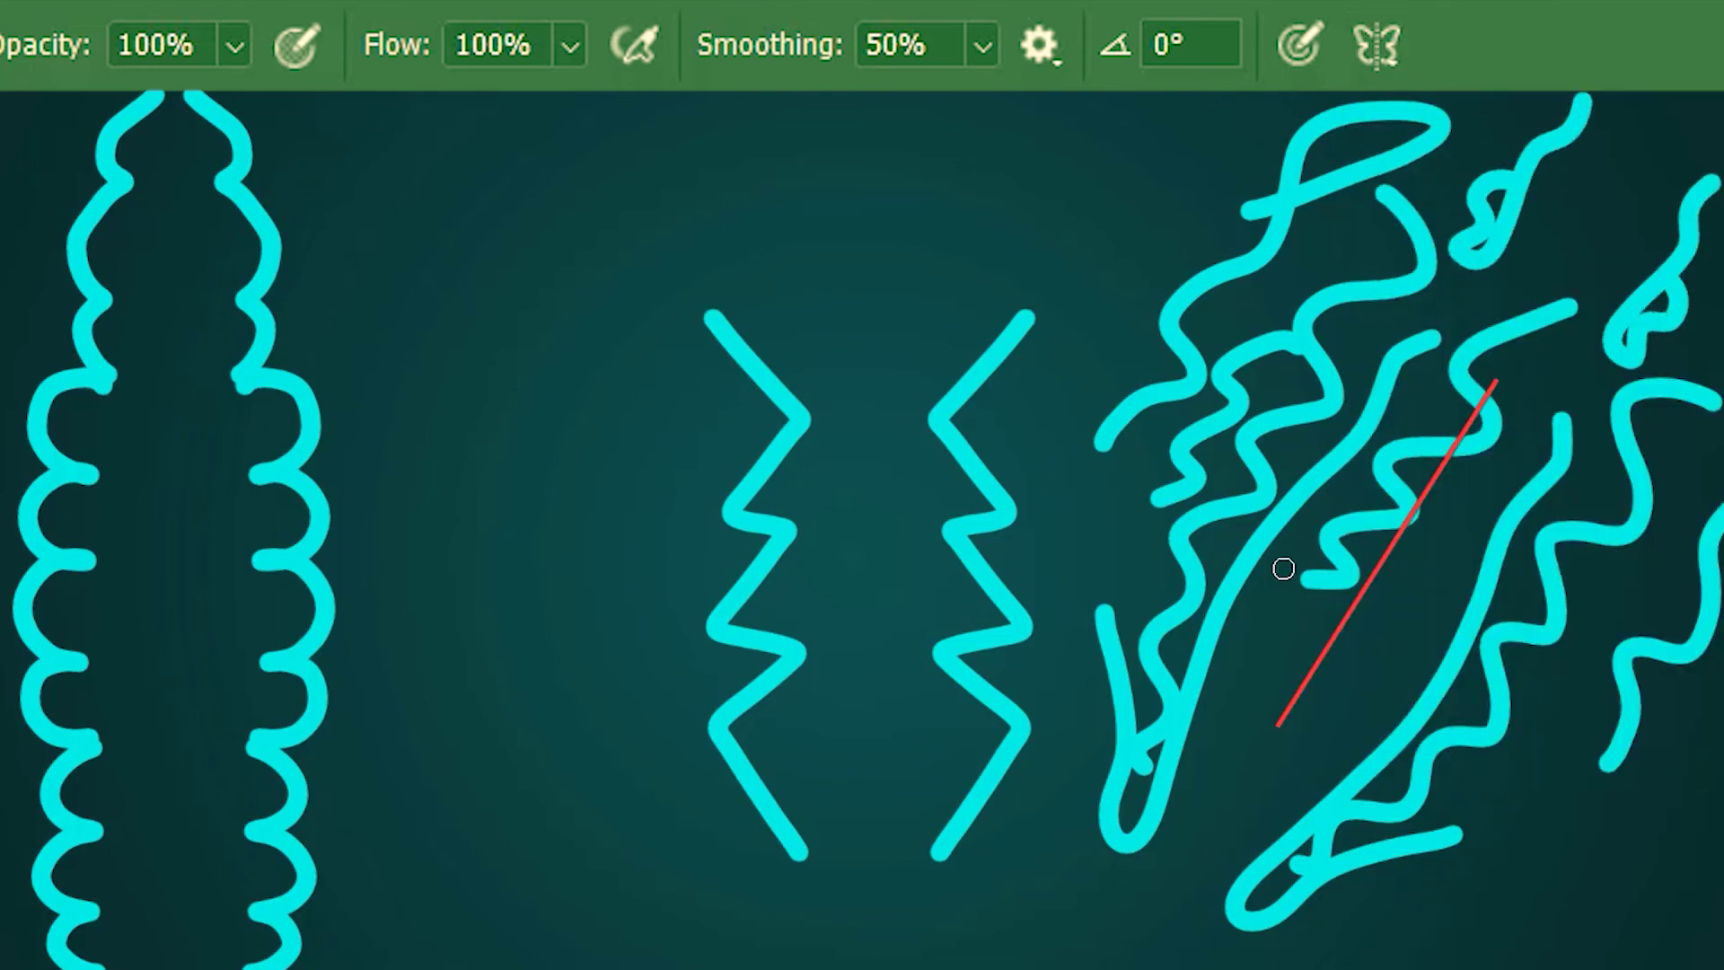
mouse_move(1257, 640)
mouse_down()
mouse_move(1068, 243)
mouse_move(1170, 212)
mouse_up()
click(1377, 45)
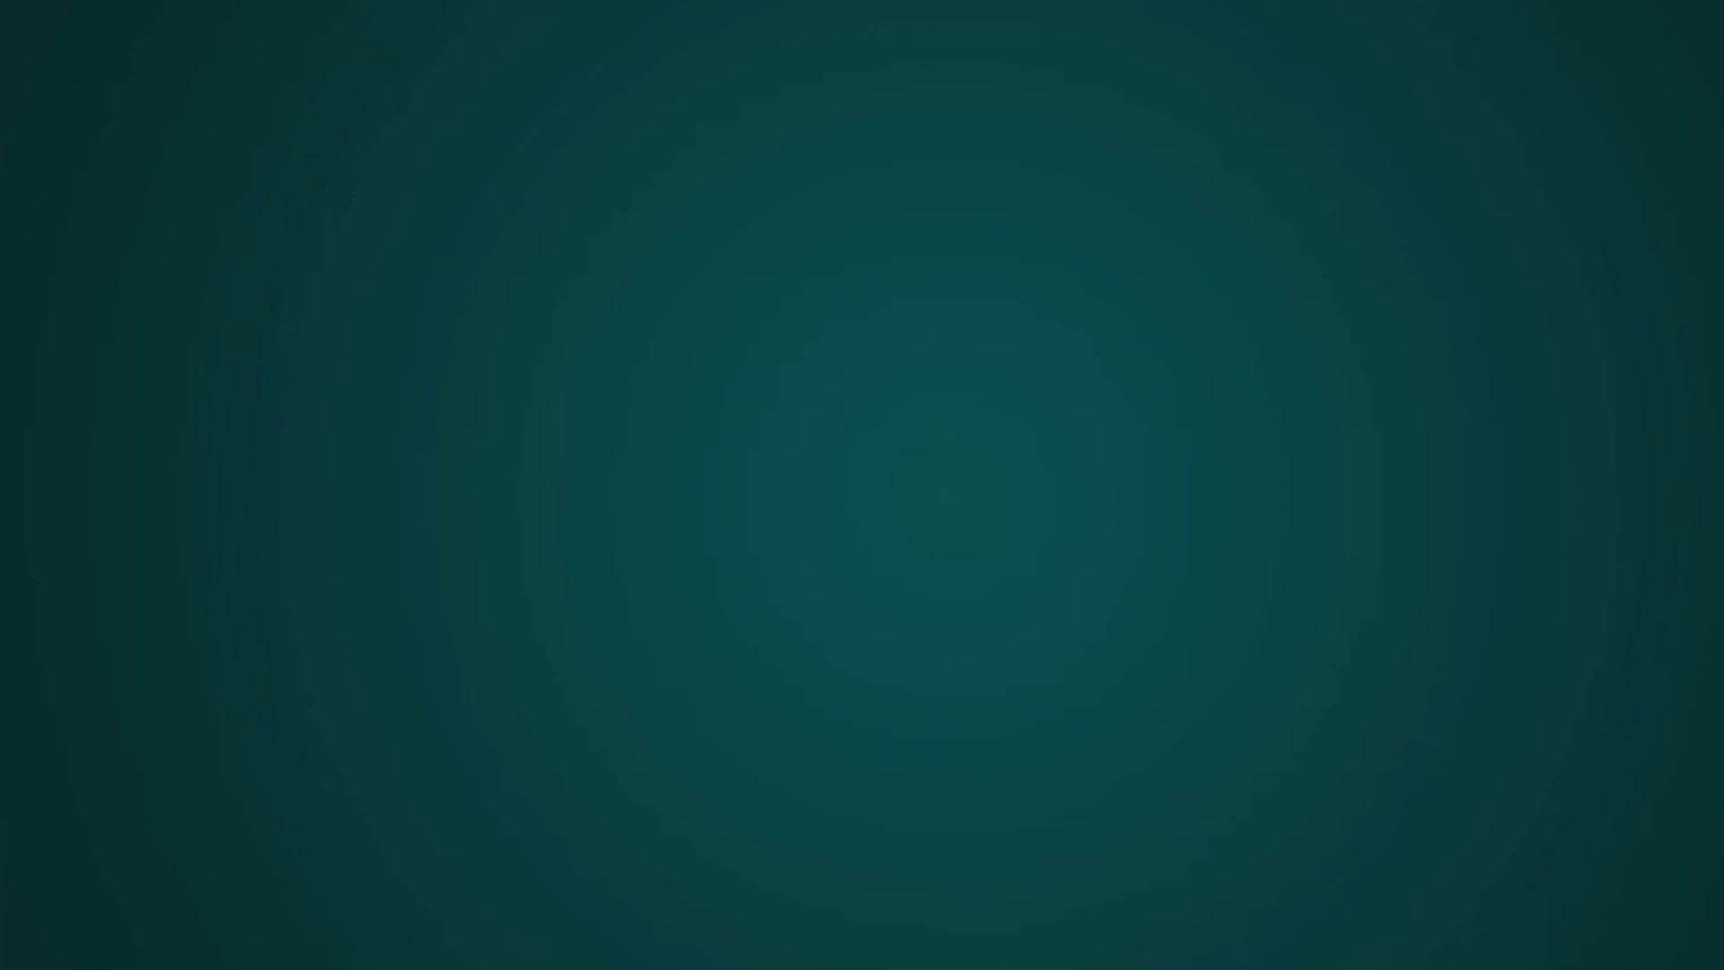
Draw an open four-point zigzag path across the empty canvas with the Pen tool.
click(160, 451)
click(524, 647)
click(915, 456)
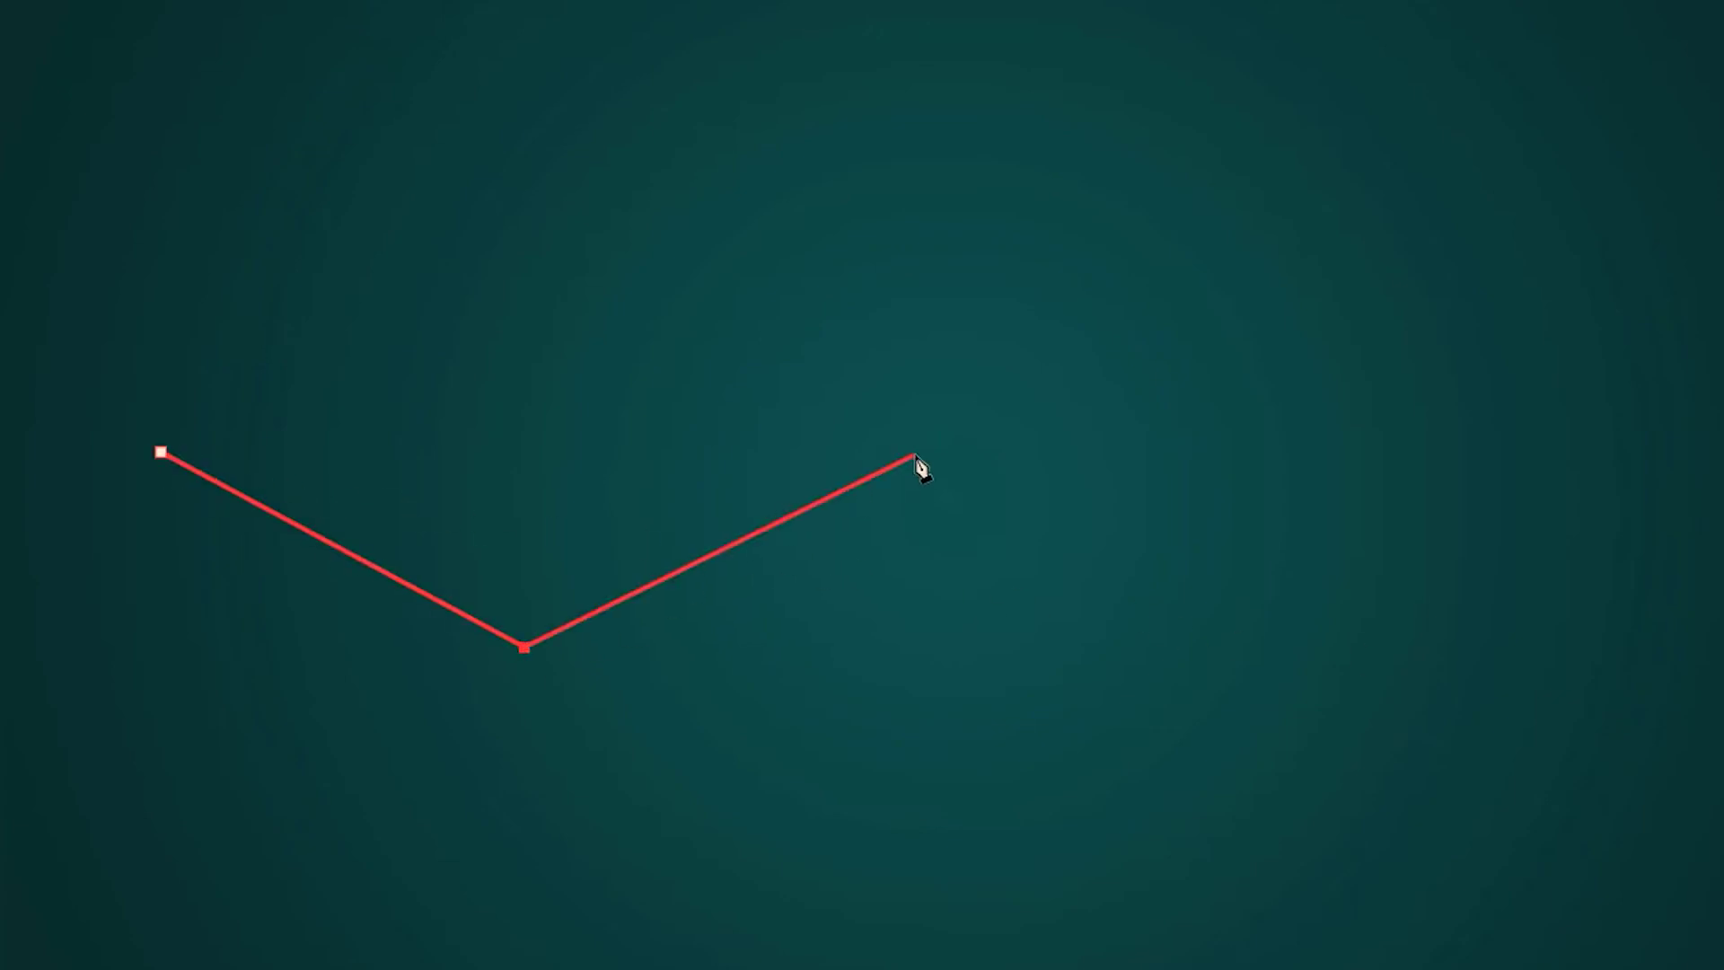
click(1003, 430)
click(1580, 536)
key(Return)
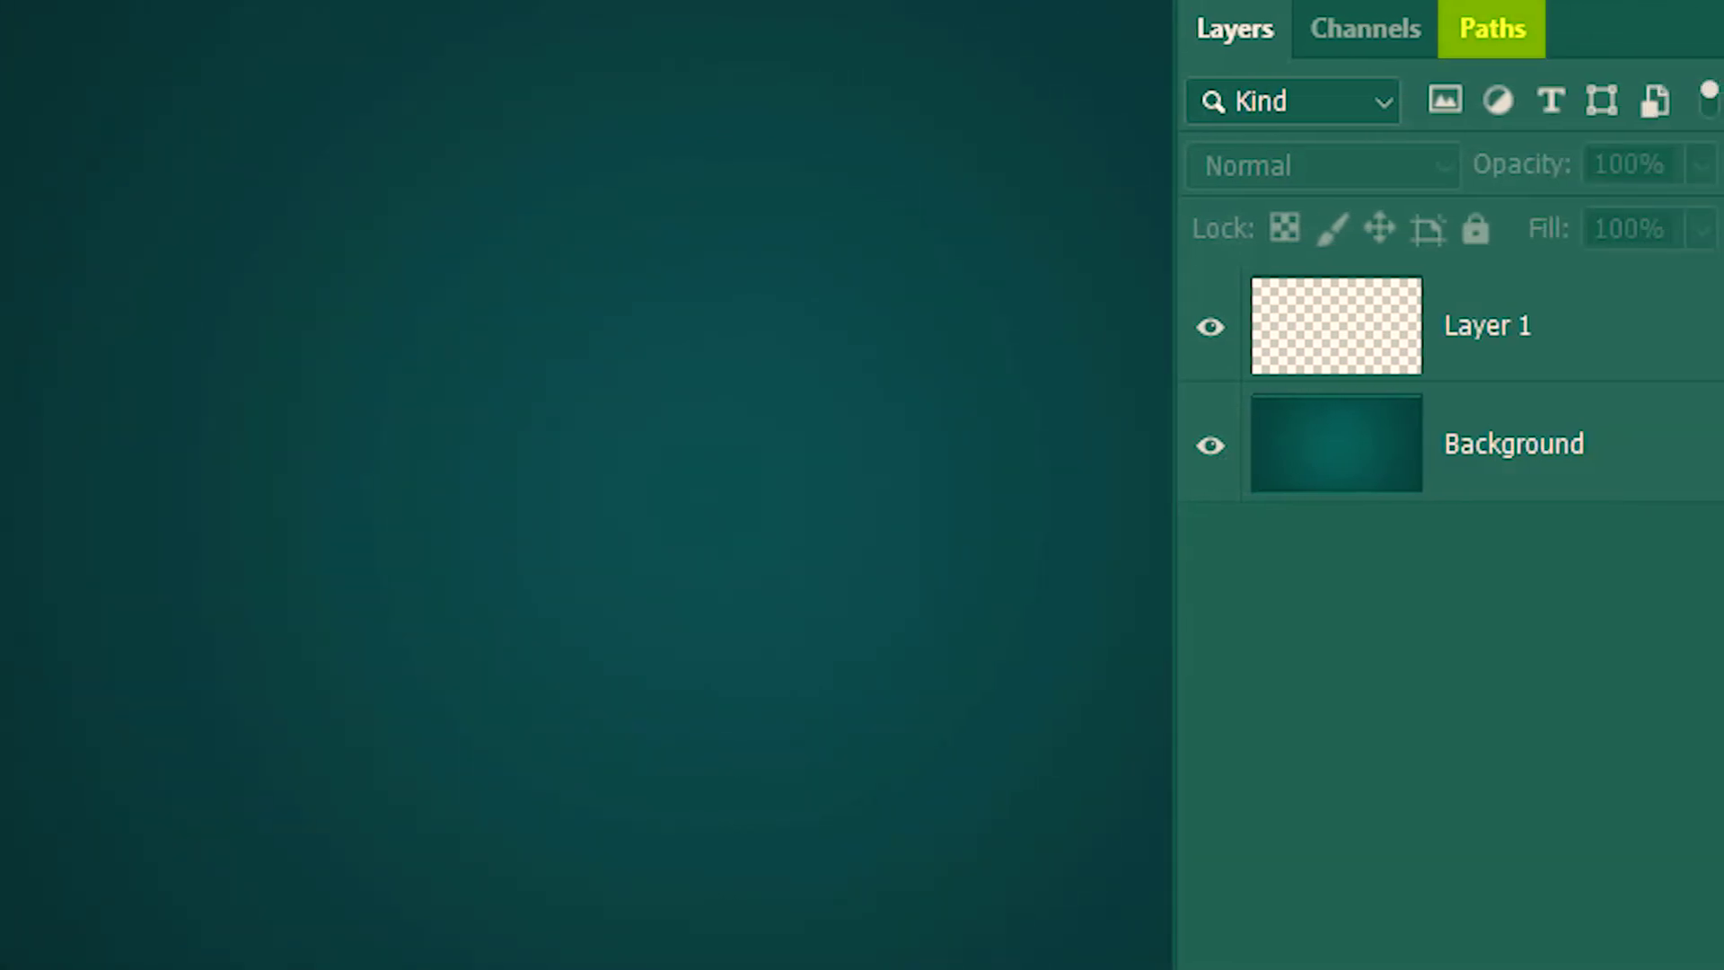
Select the Work Path and apply it at its original size as the brush's symmetry axis using Selected Path.
click(1500, 43)
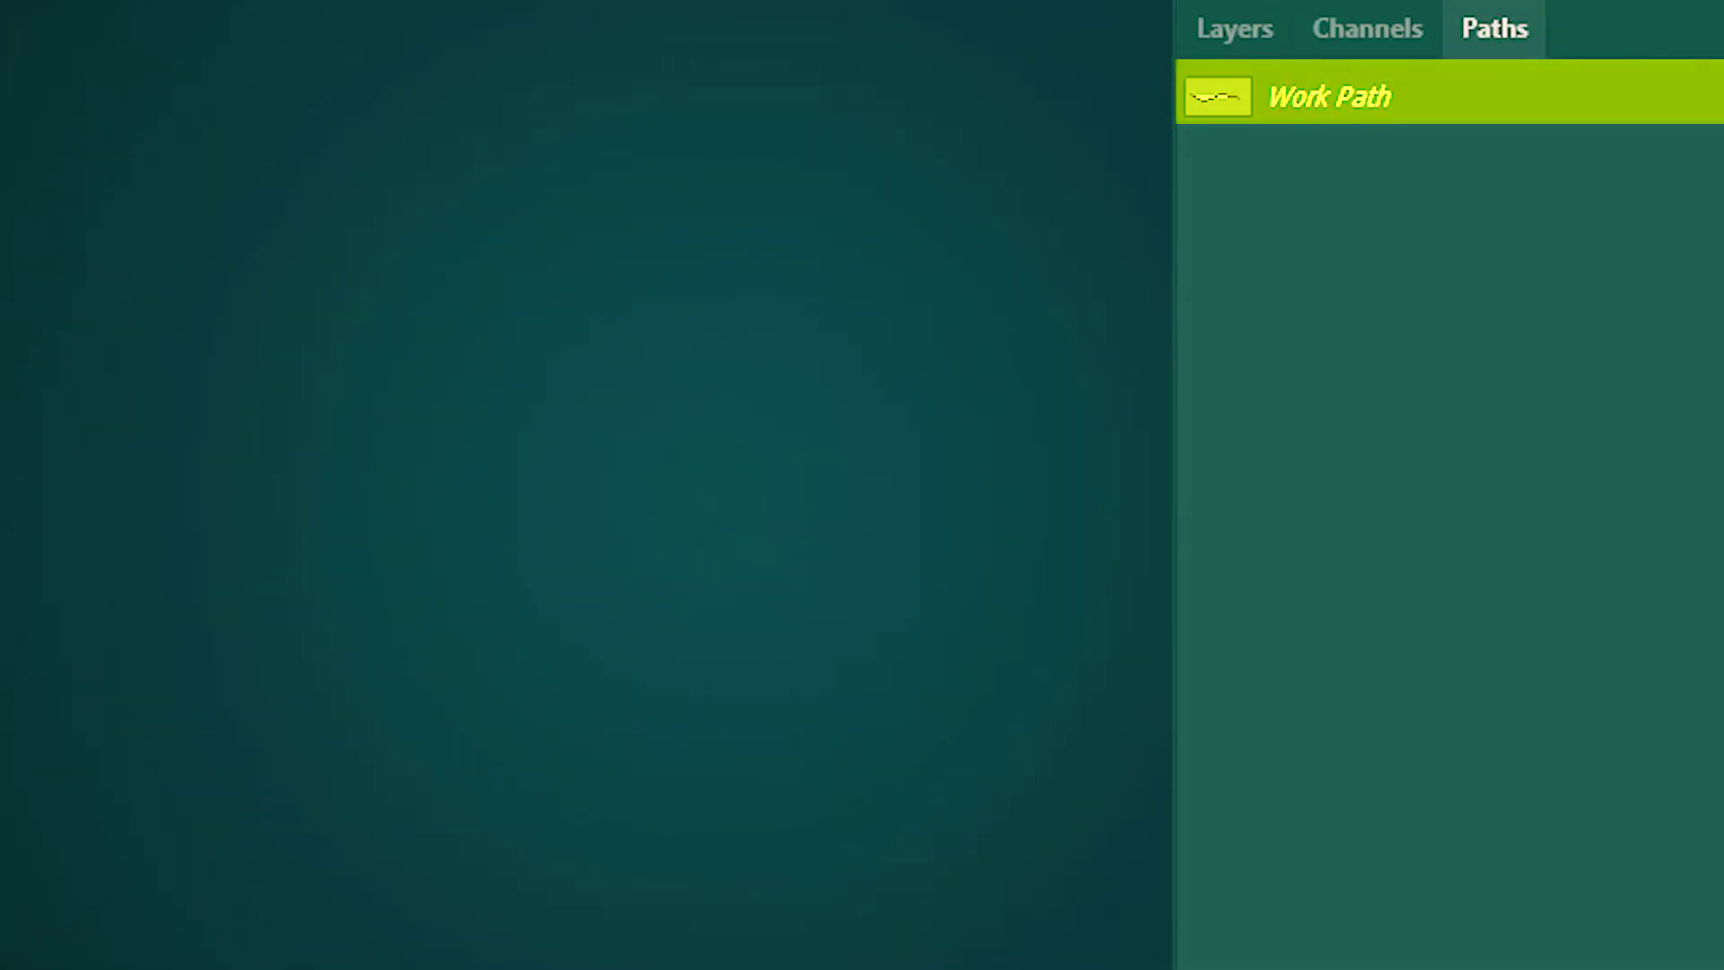
click(1455, 115)
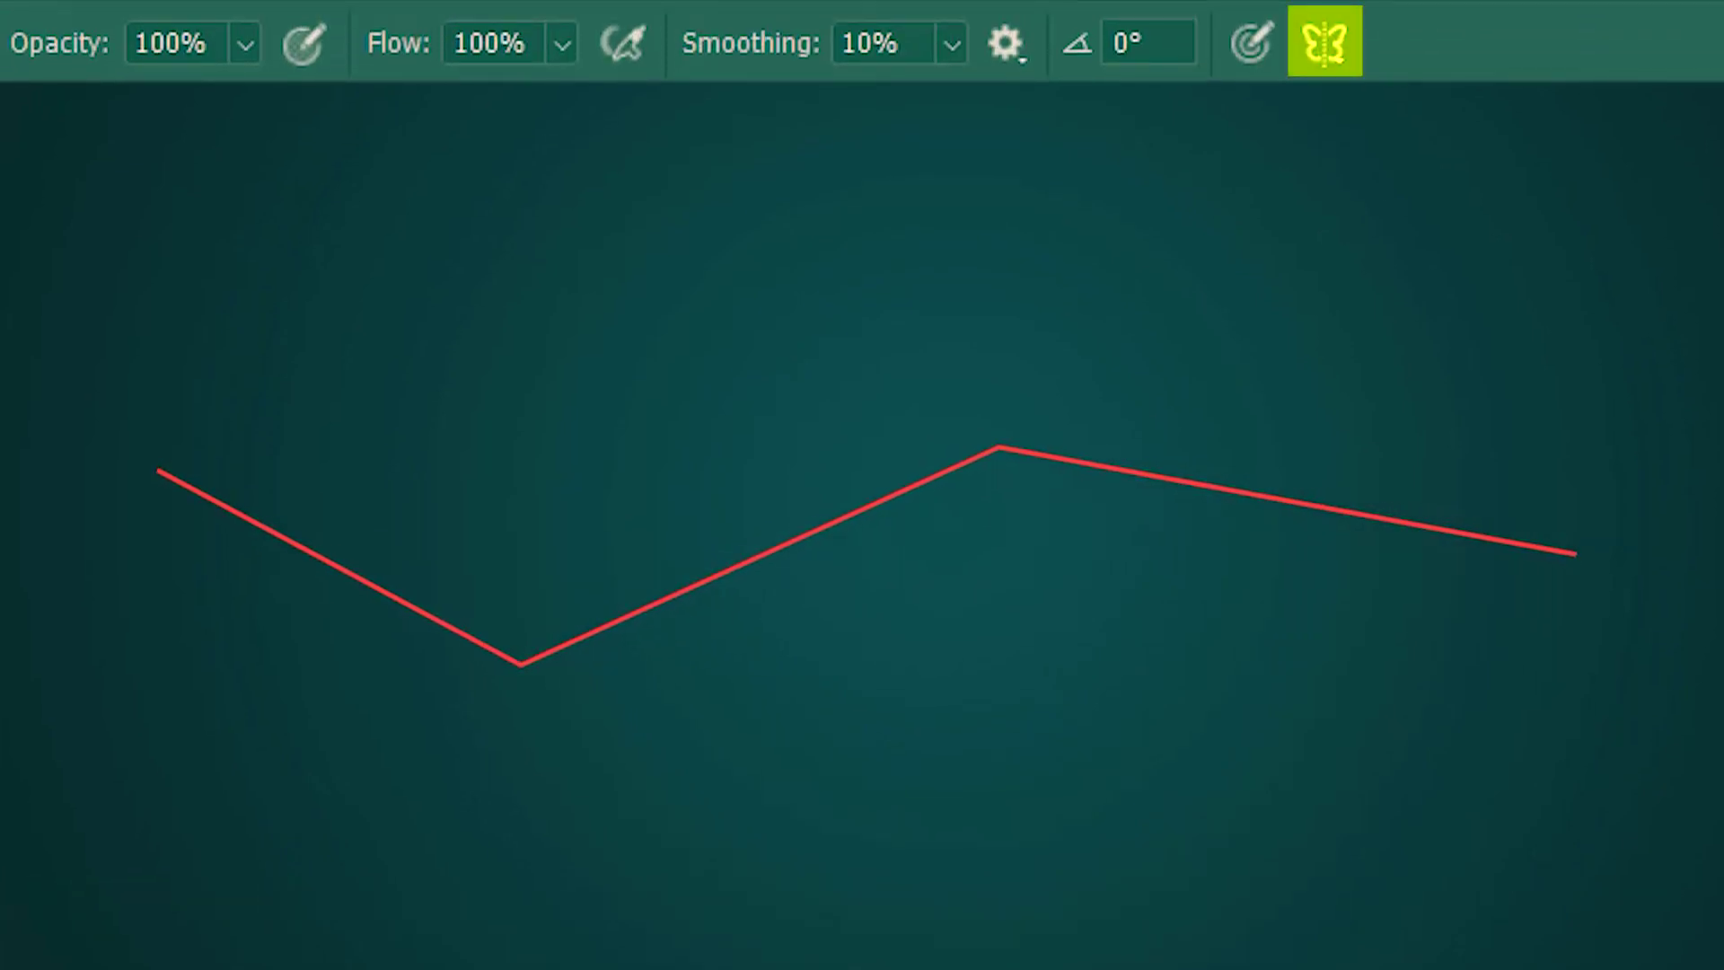
click(1337, 55)
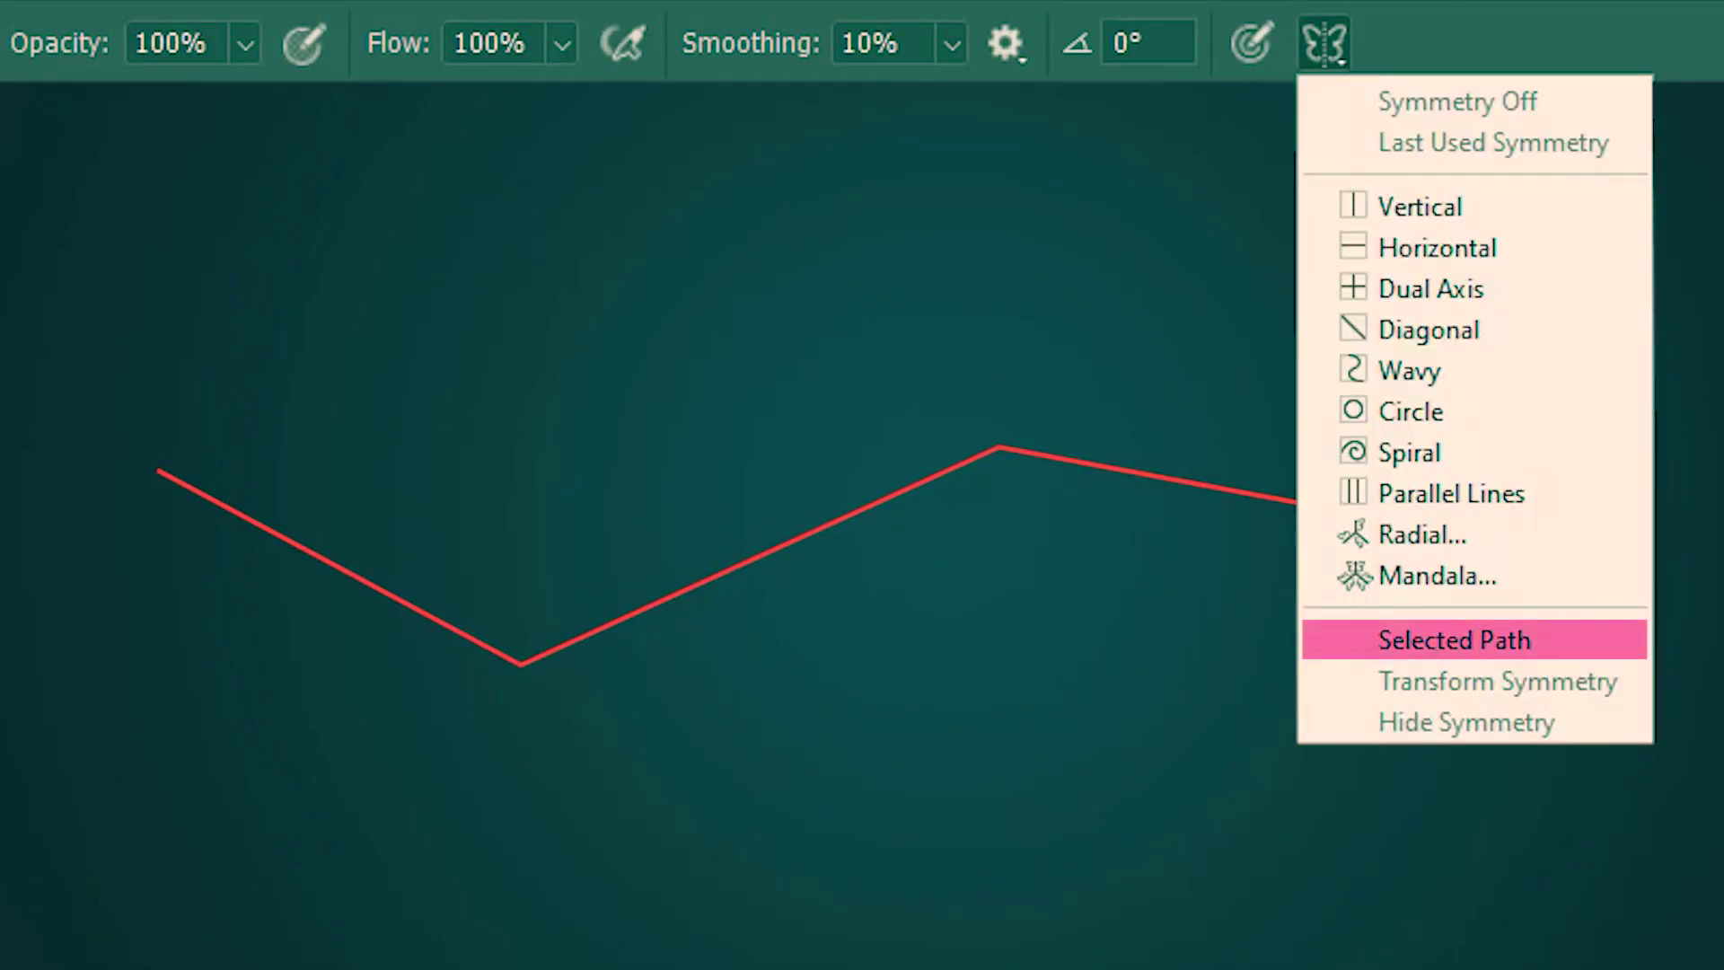
click(1587, 639)
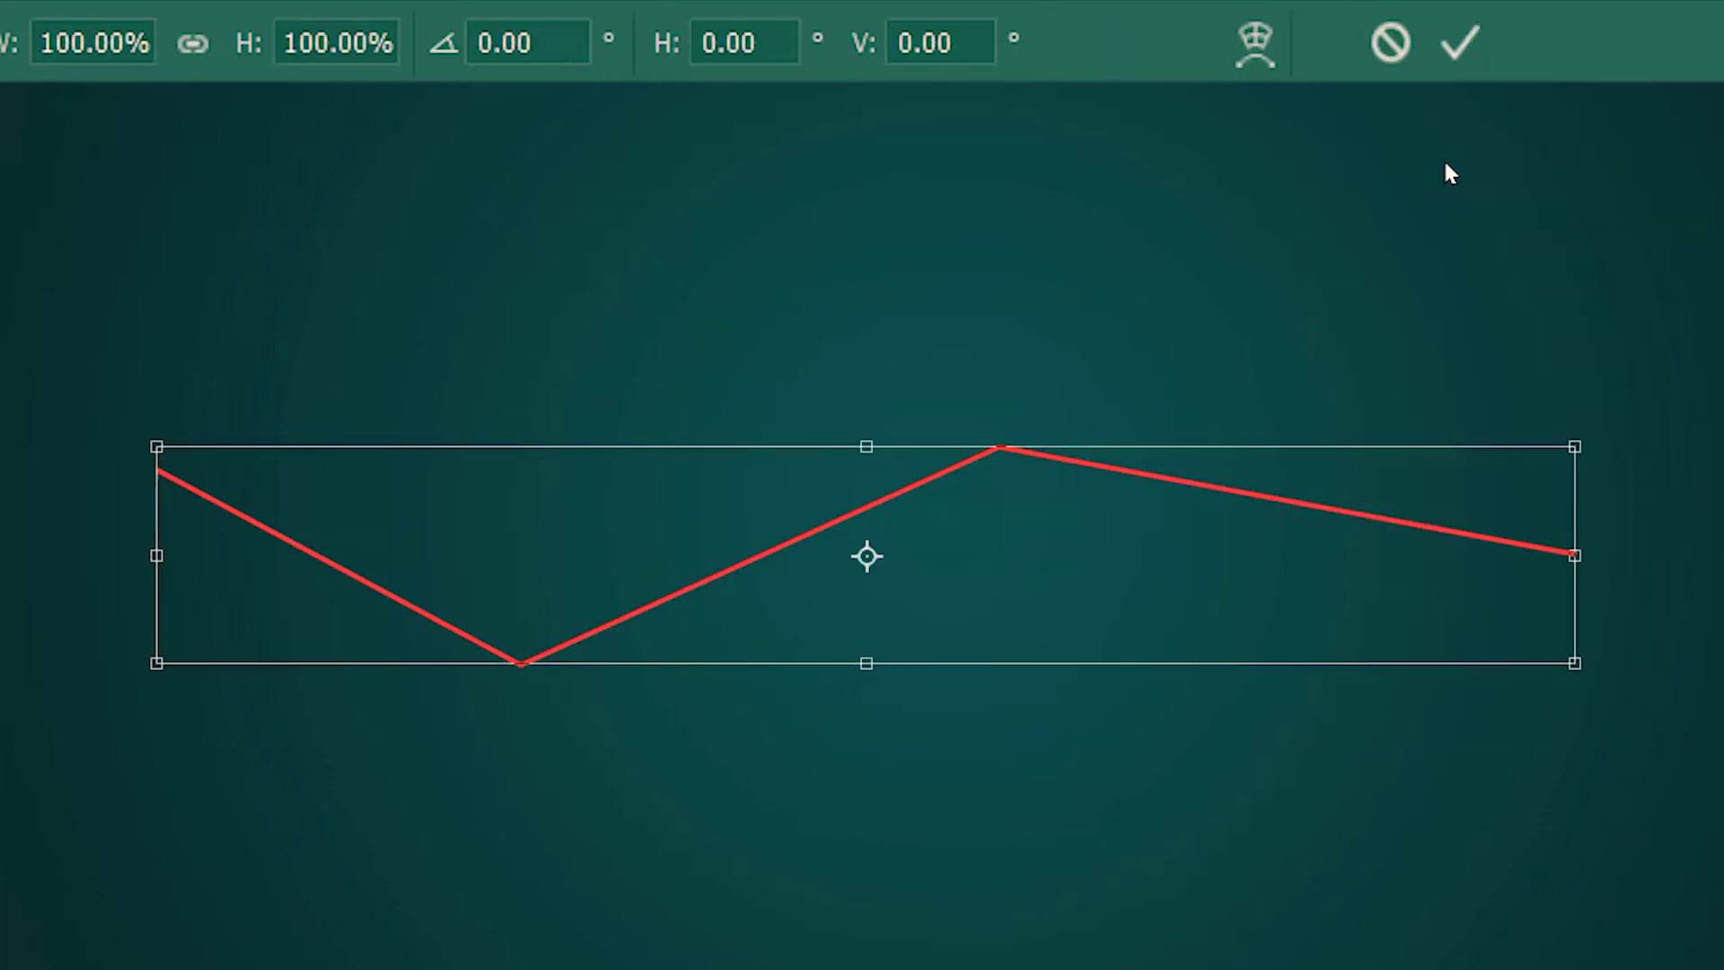
click(1460, 41)
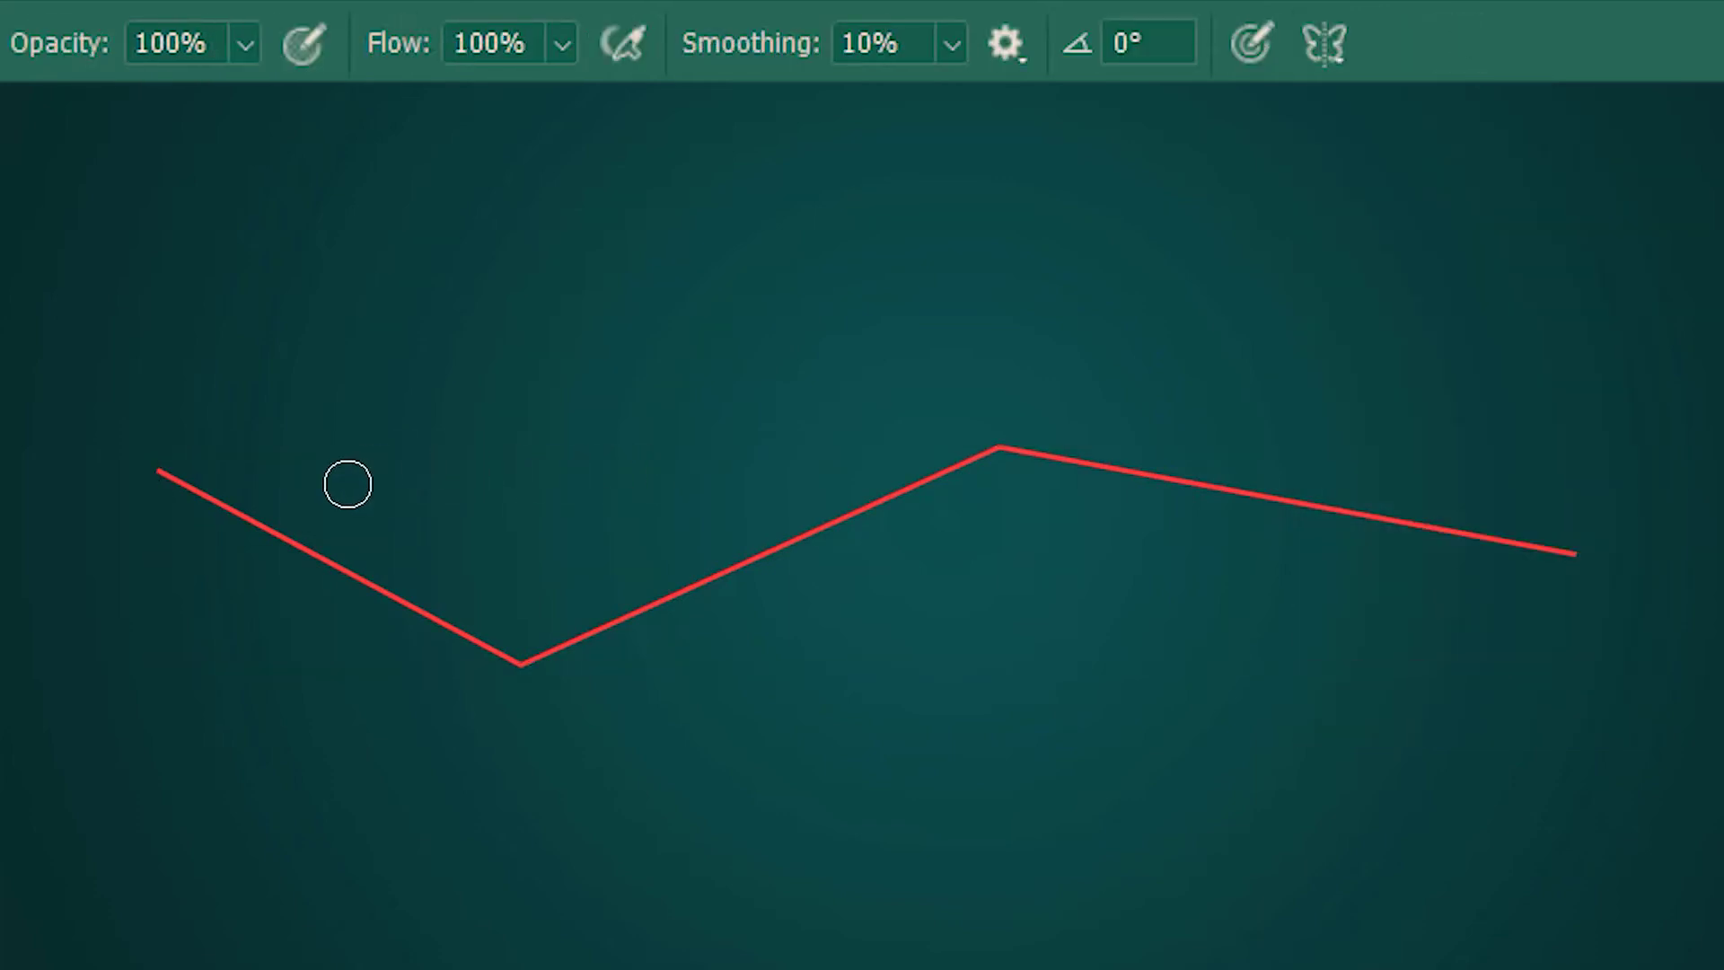
Paint three short green strokes above the zigzag axis, one beside each of its segments.
drag(338, 492, 397, 370)
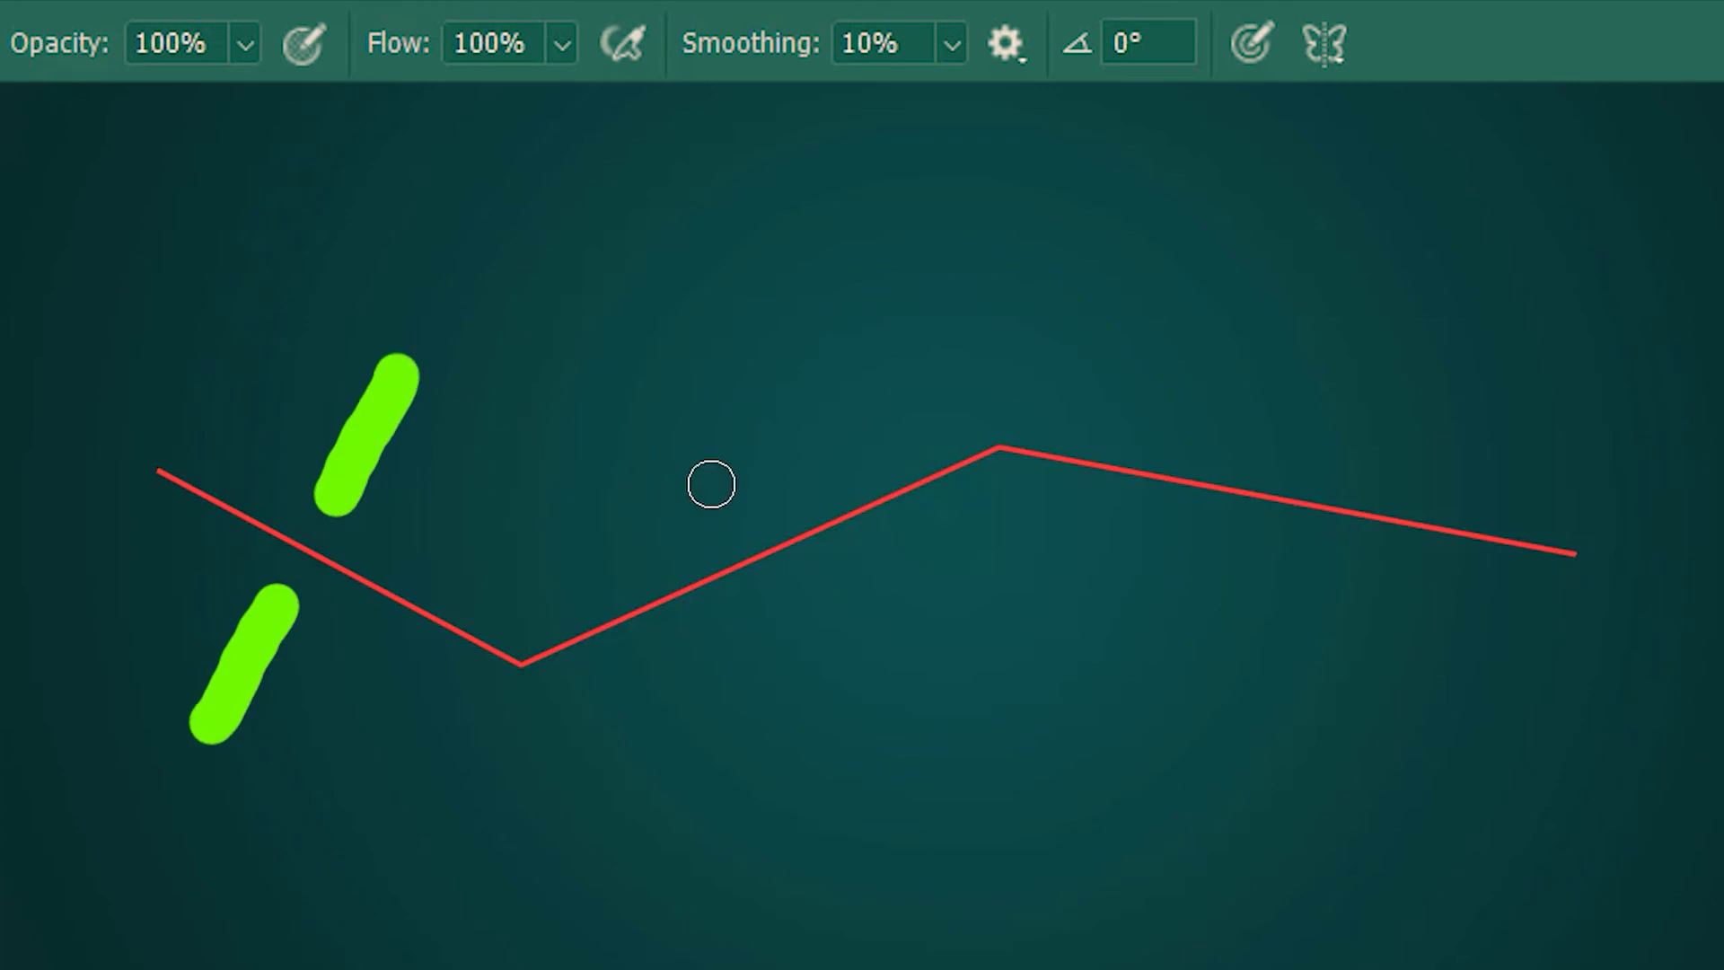
mouse_move(709, 483)
mouse_down()
mouse_move(619, 381)
mouse_move(619, 352)
mouse_up()
drag(1271, 434, 1337, 240)
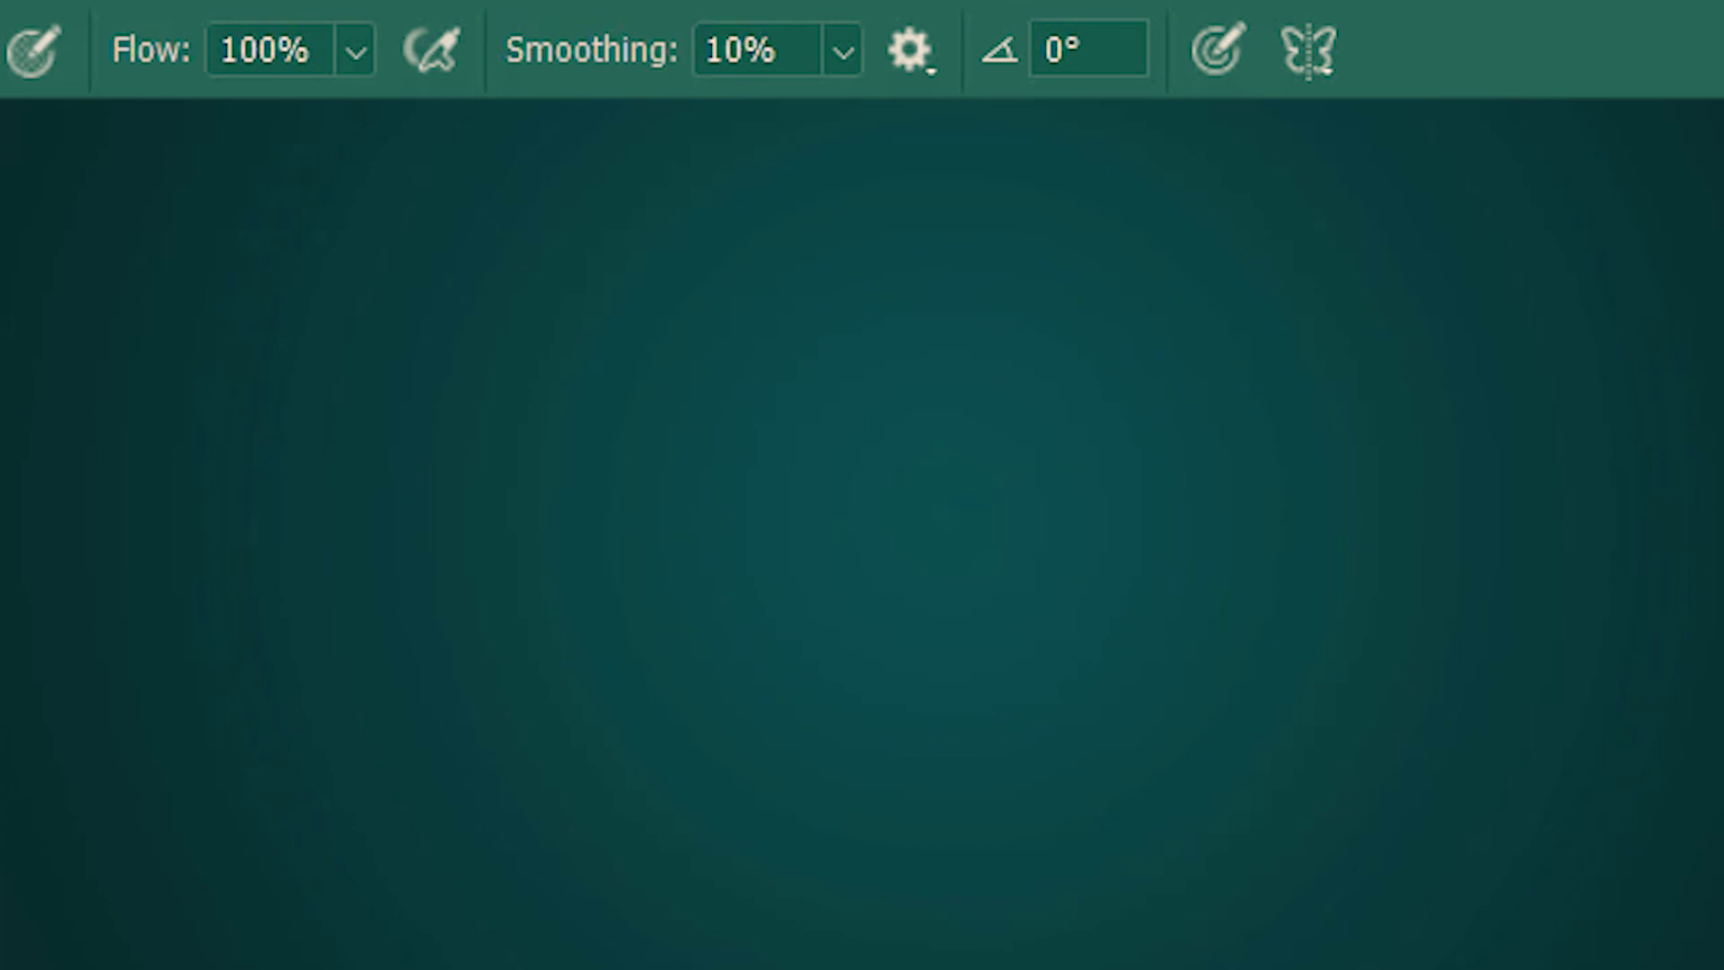
Add a Vertical symmetry axis for the brush and warp it into a curve that bulges toward the canvas's left side.
click(1300, 68)
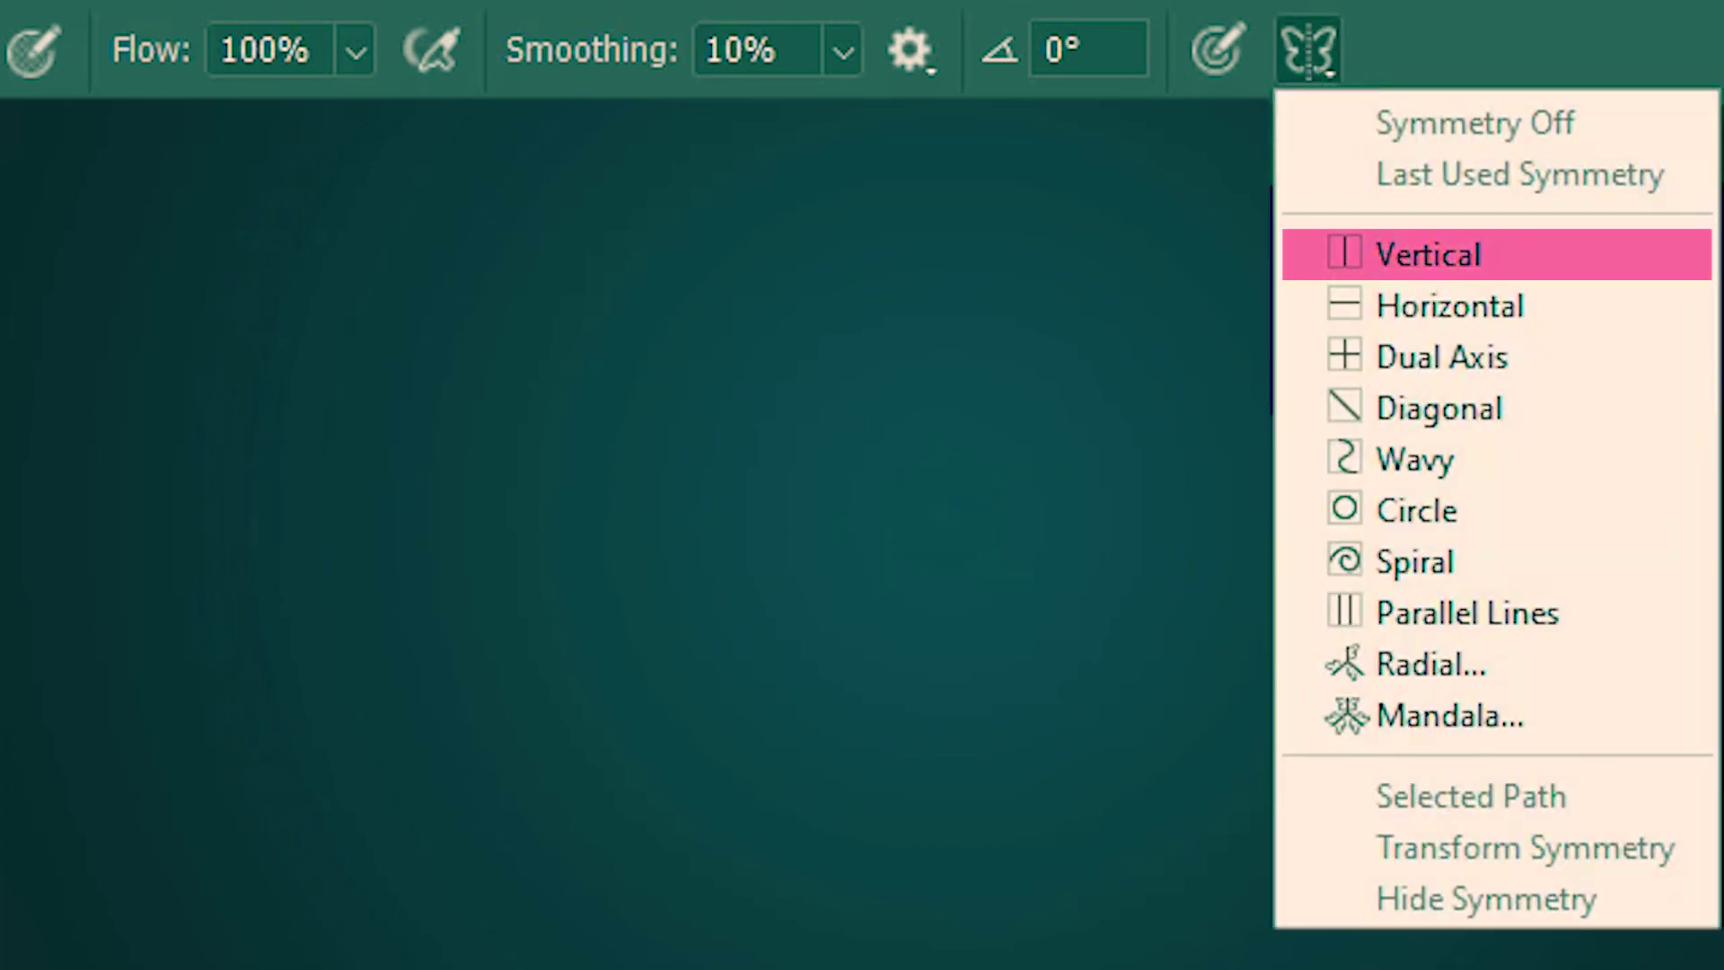
click(1631, 261)
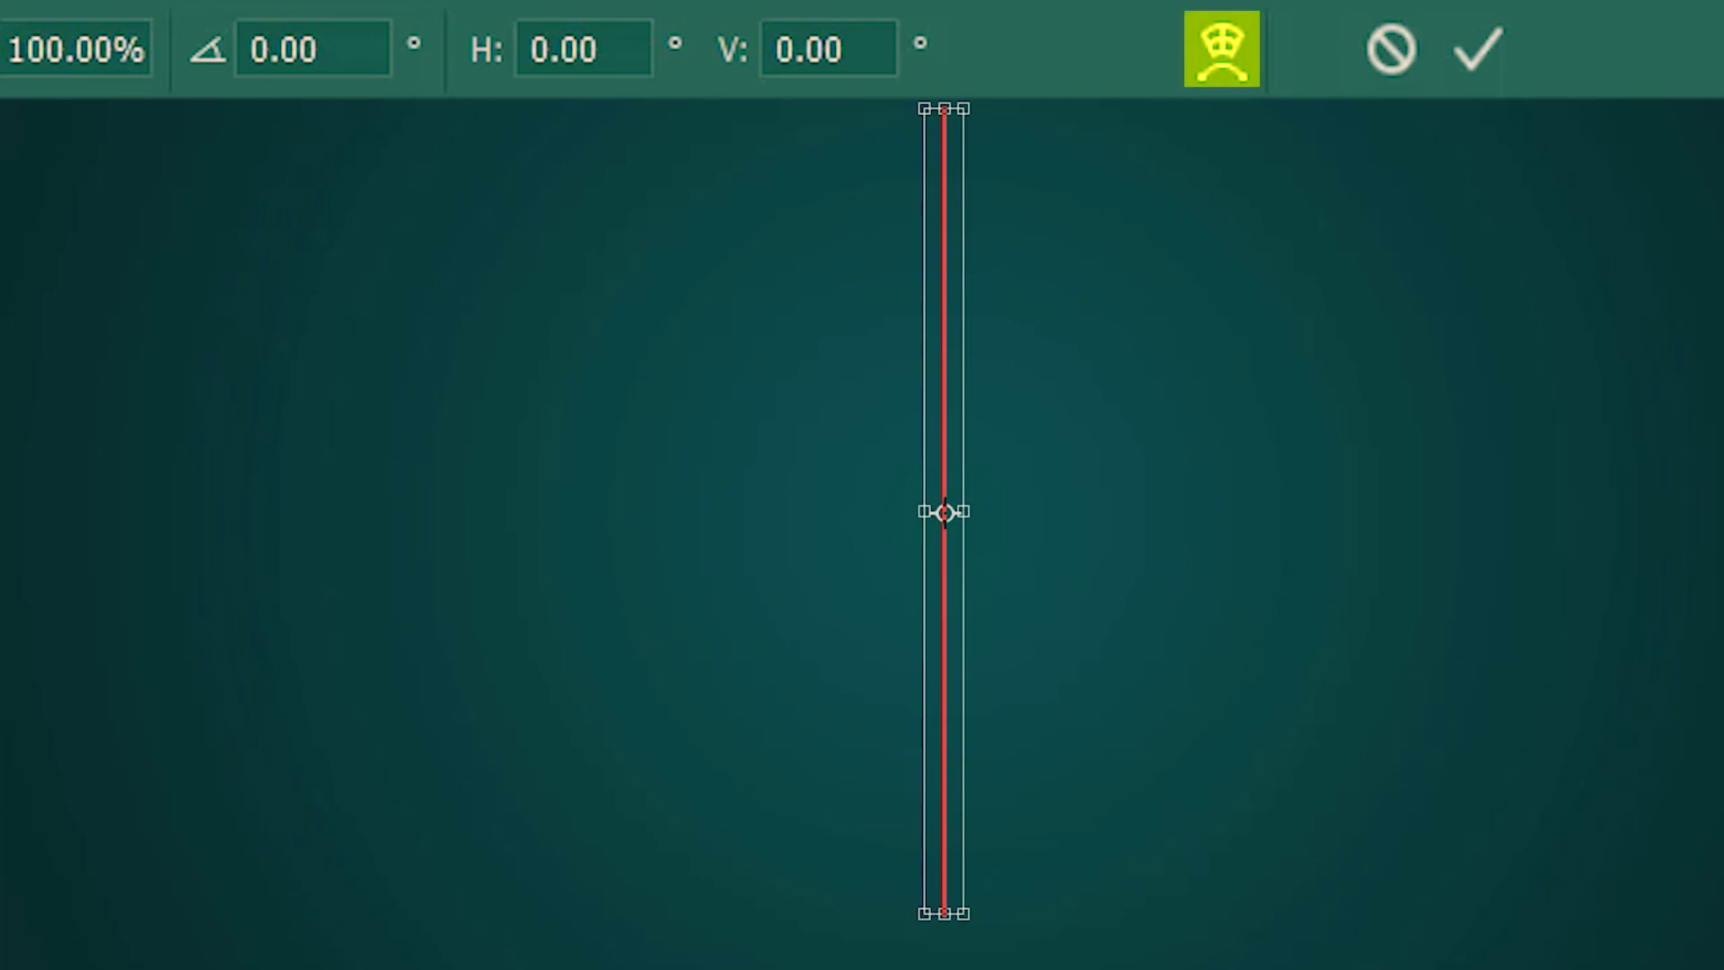
click(1217, 55)
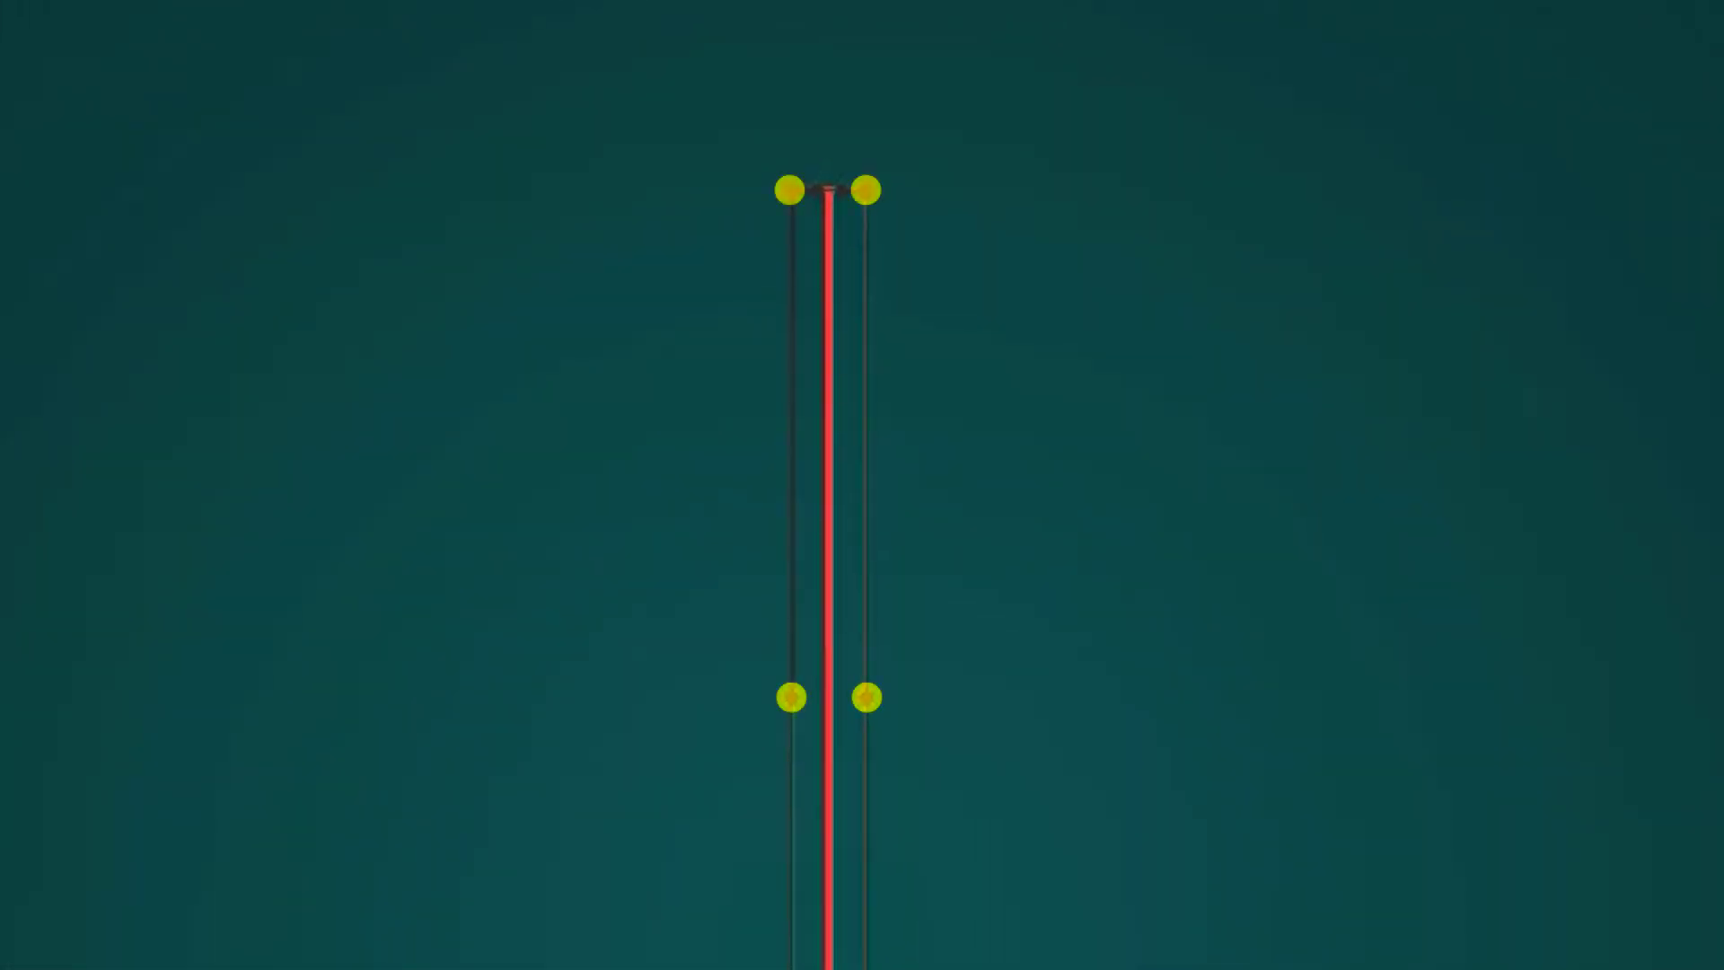
drag(870, 717, 1483, 606)
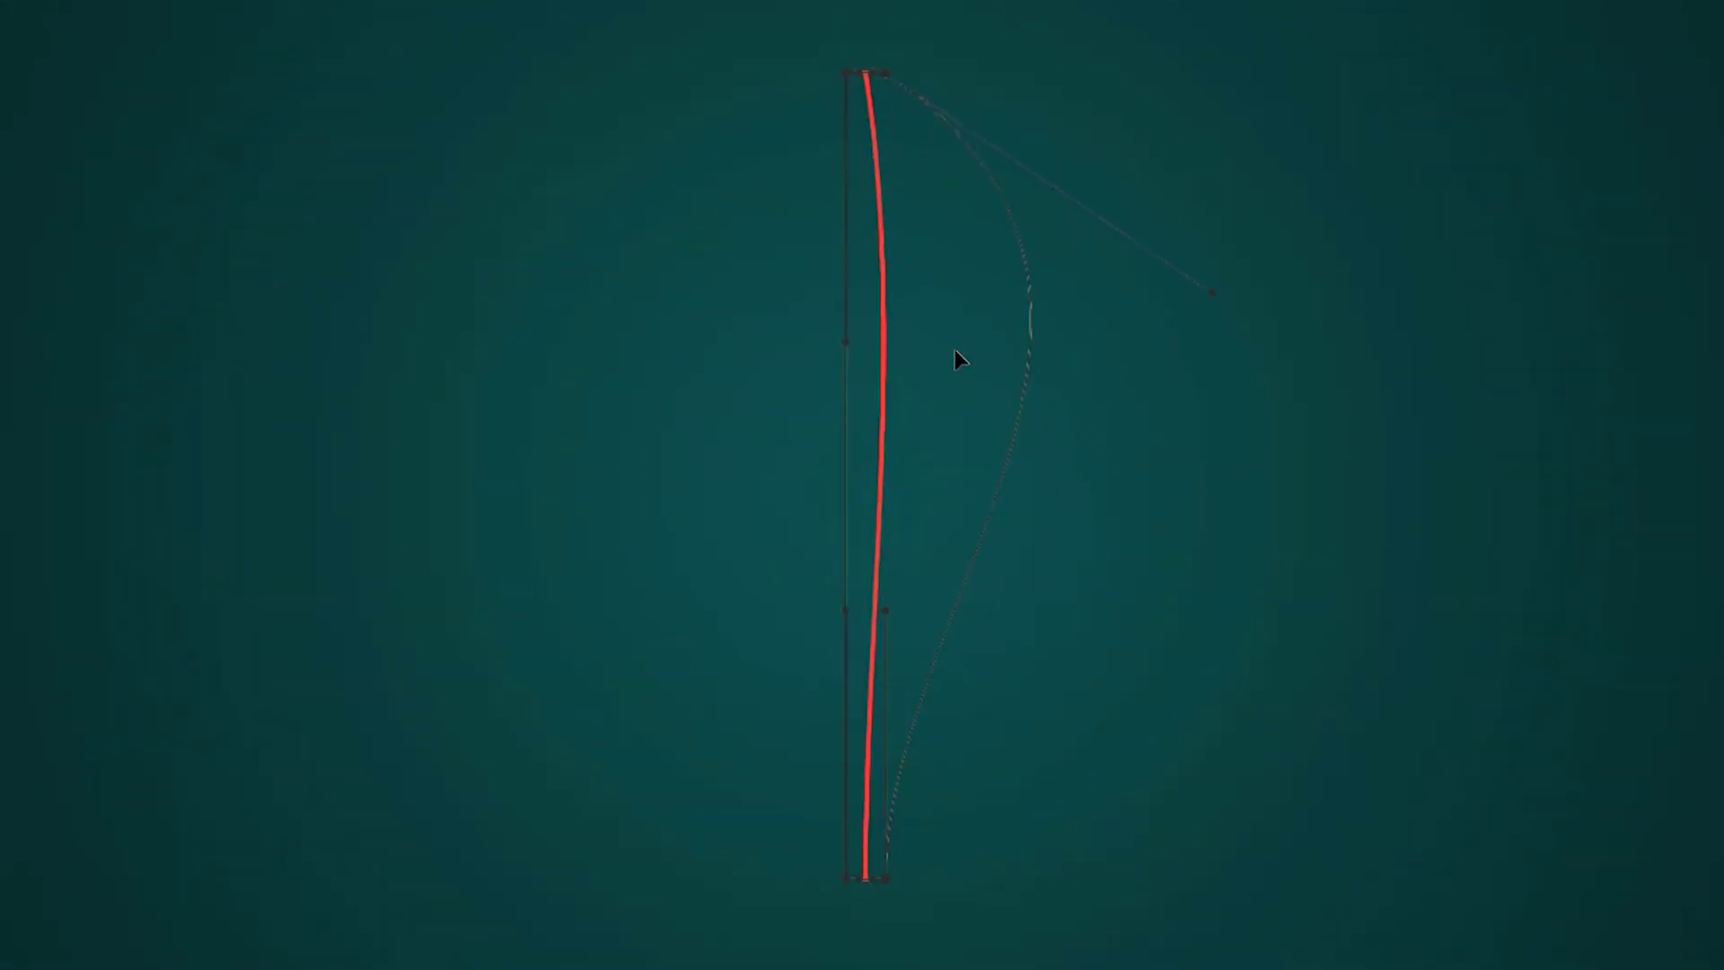
drag(883, 364, 604, 366)
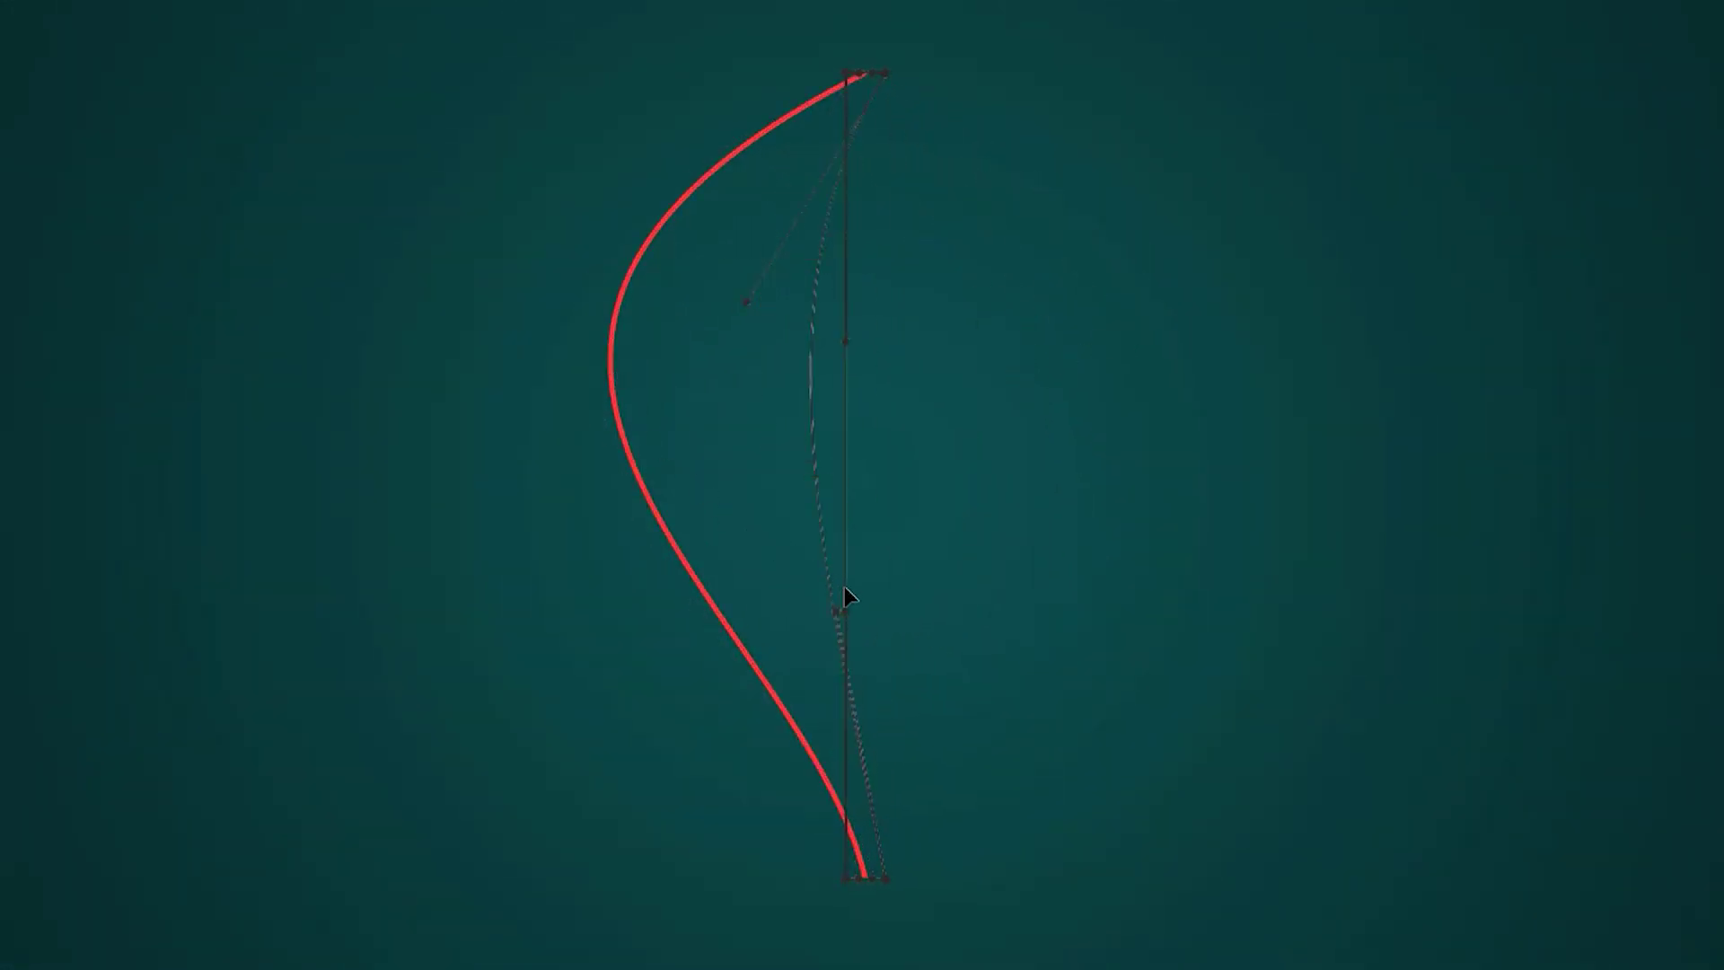
drag(934, 620, 1212, 579)
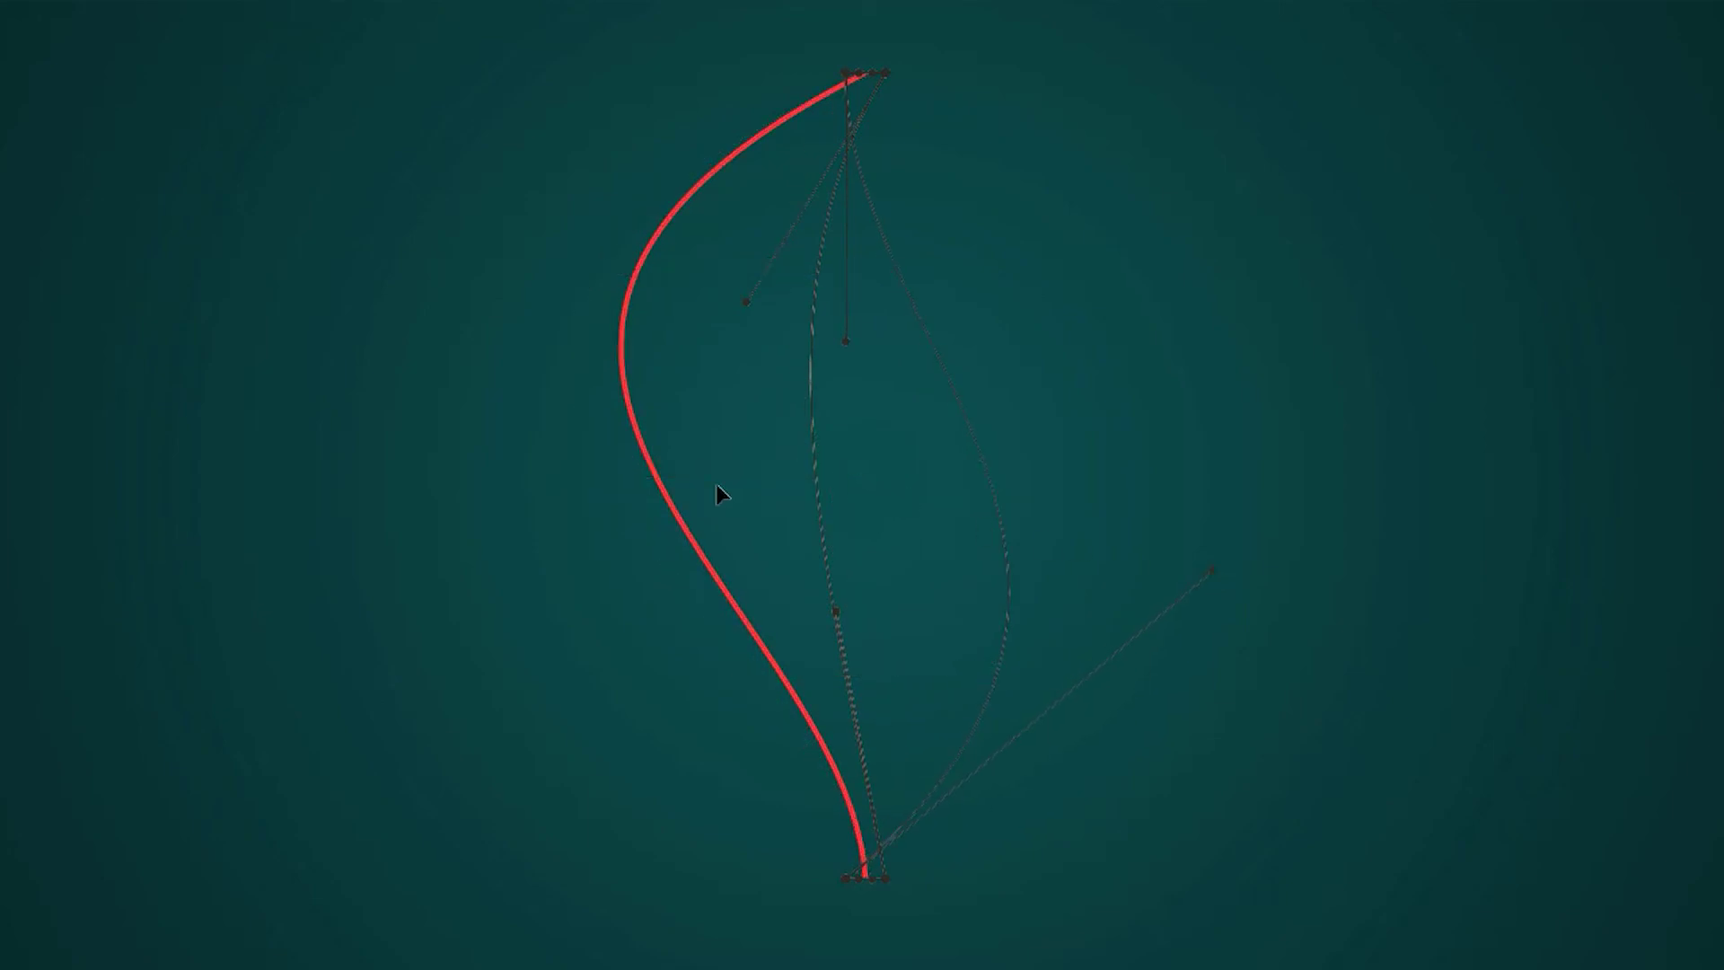
drag(719, 493, 555, 674)
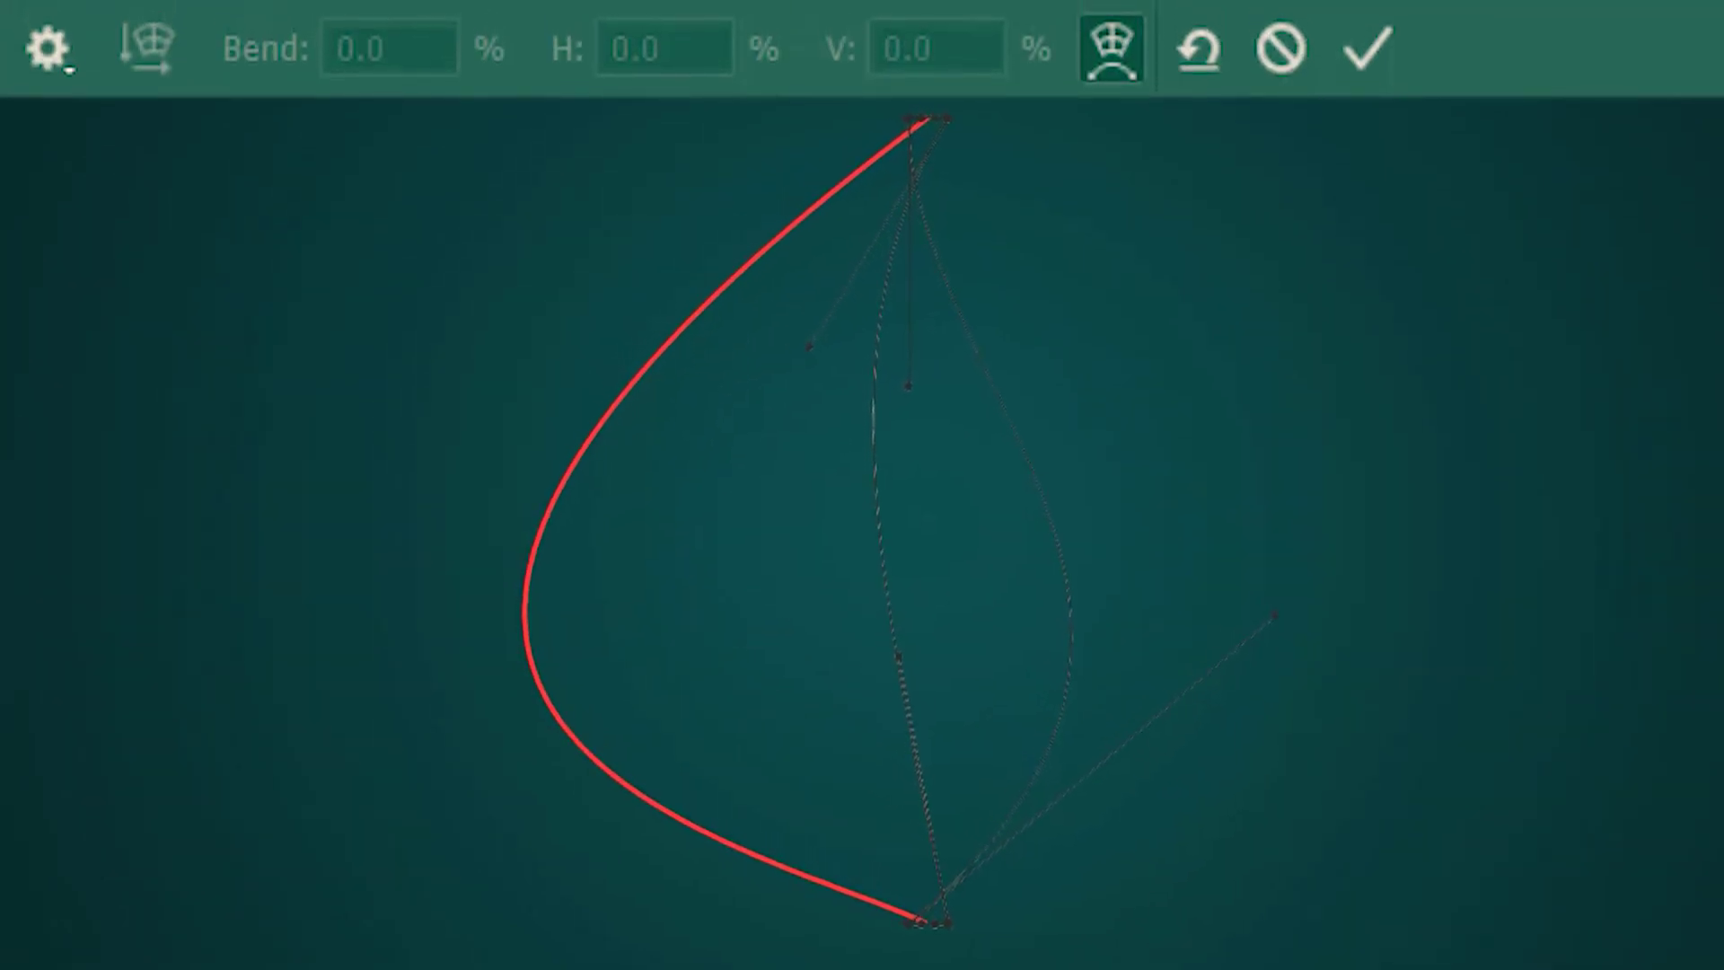
click(1372, 56)
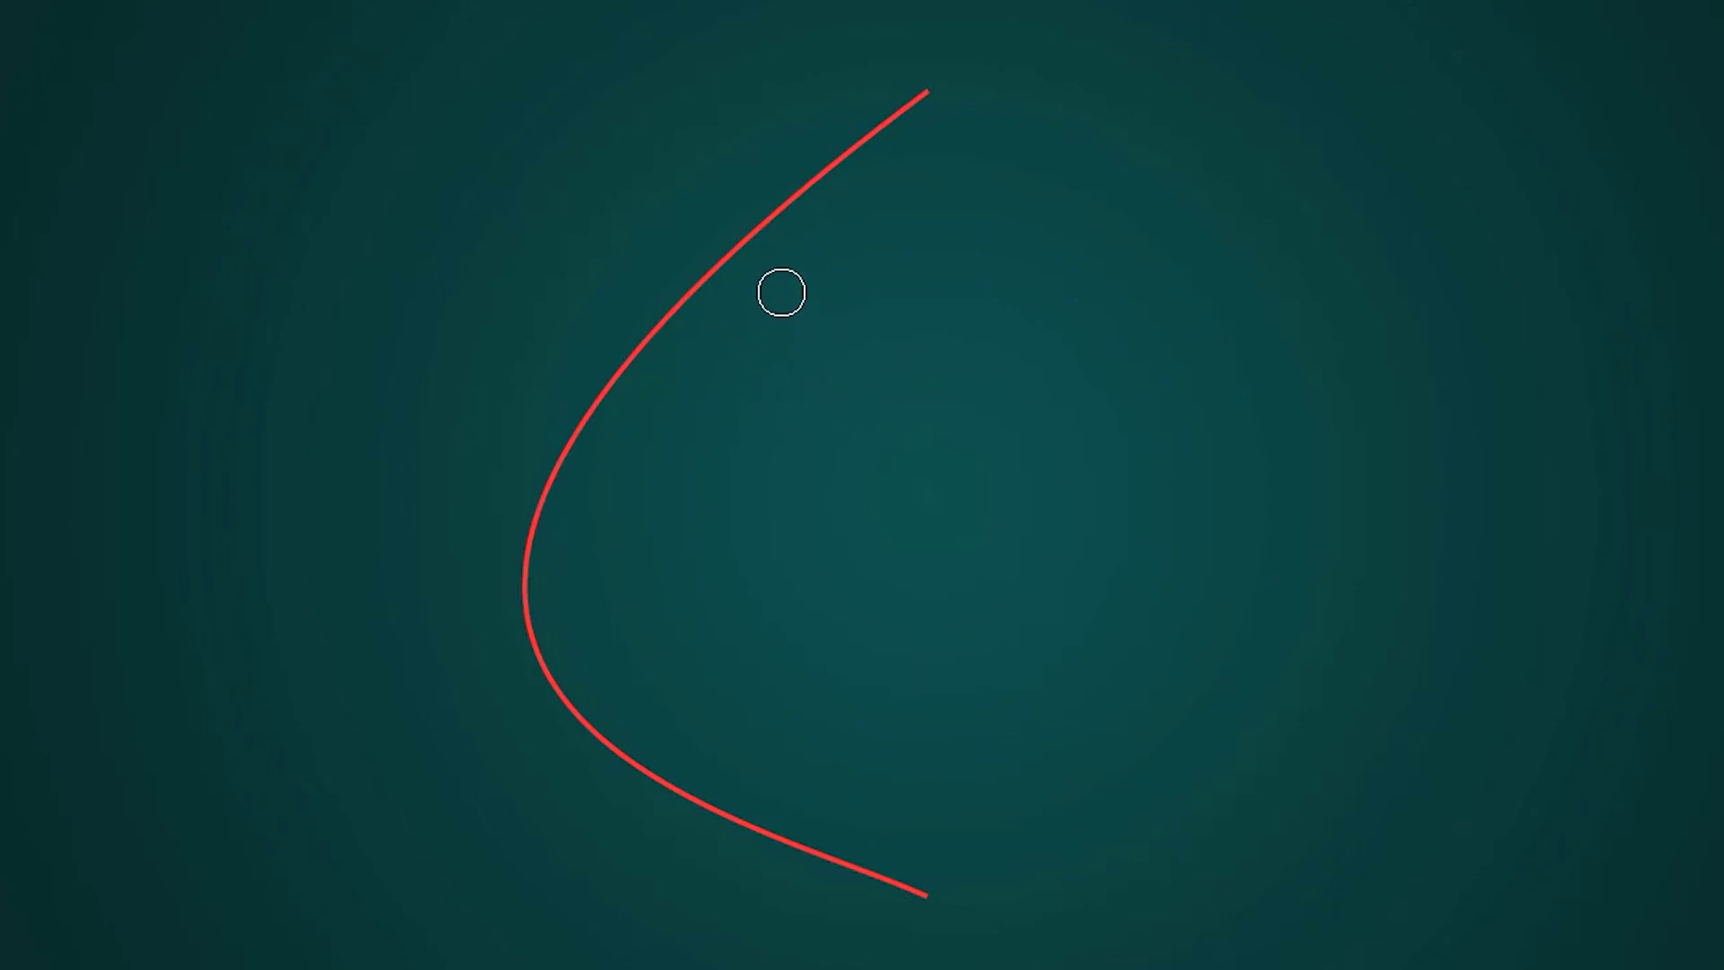
Paint three short strokes inside the bulge of the curved symmetry axis, near its upper, middle and lower parts.
mouse_move(781, 288)
mouse_down()
mouse_move(838, 345)
mouse_move(943, 394)
mouse_up()
drag(601, 596, 750, 566)
drag(808, 755, 897, 677)
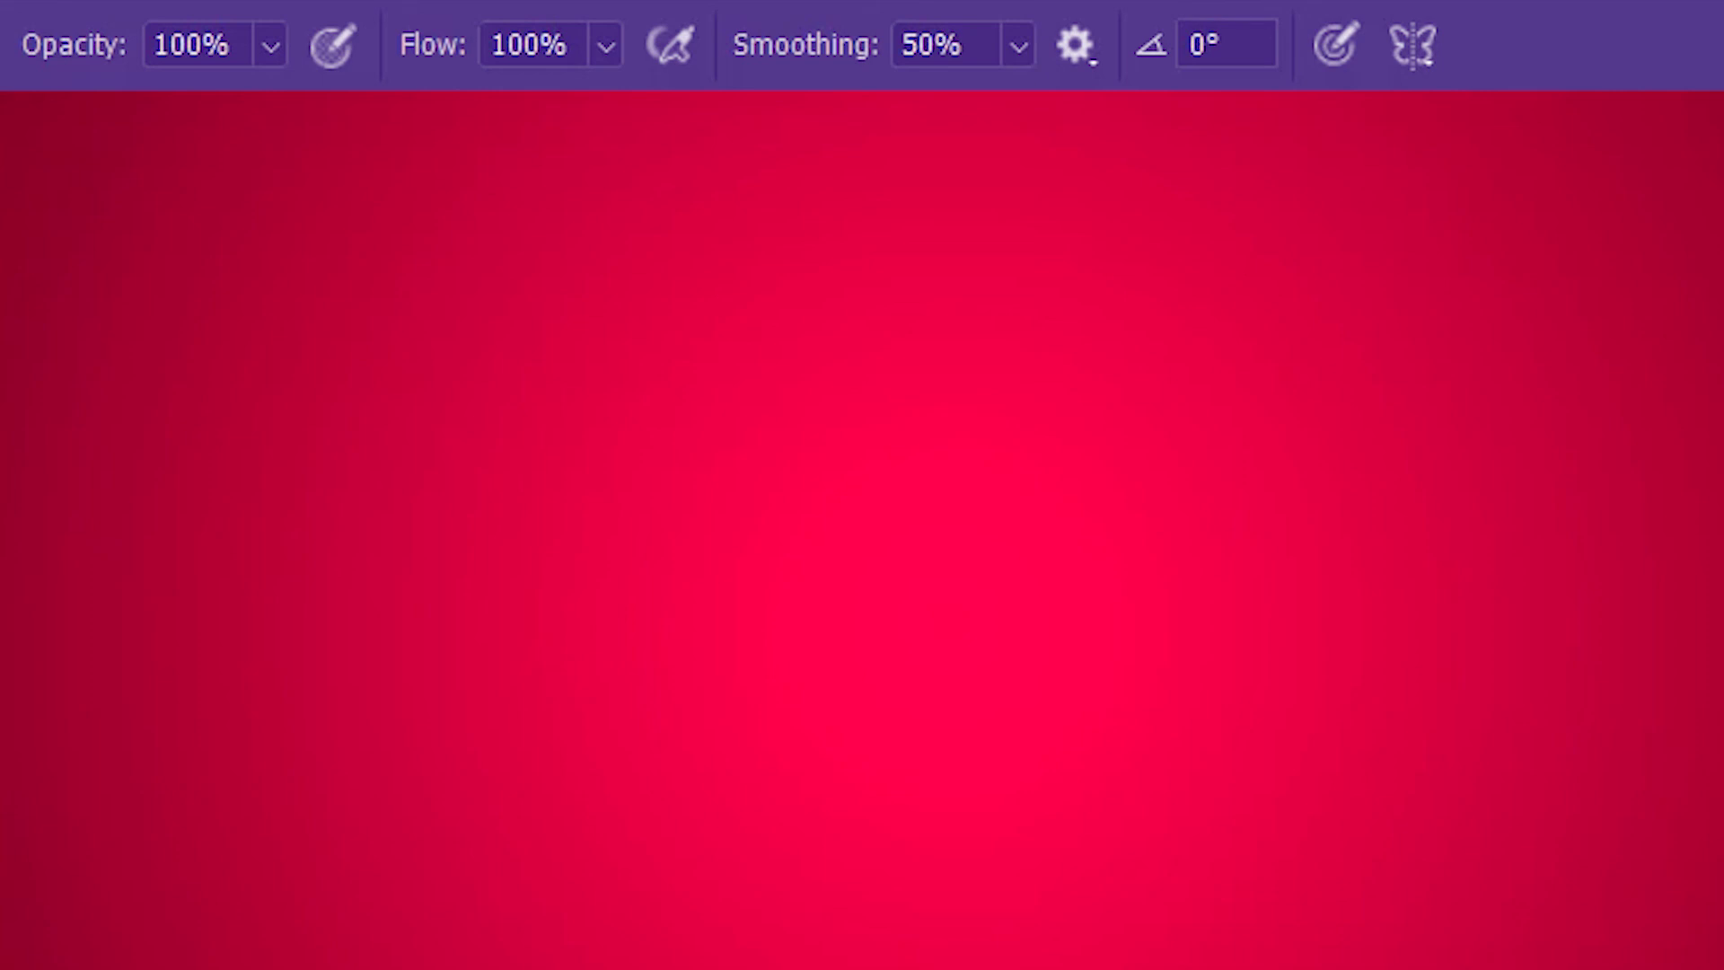
Paint two constrained straight yellow strokes on the red canvas, a horizontal one at left and a vertical one at right.
click(207, 673)
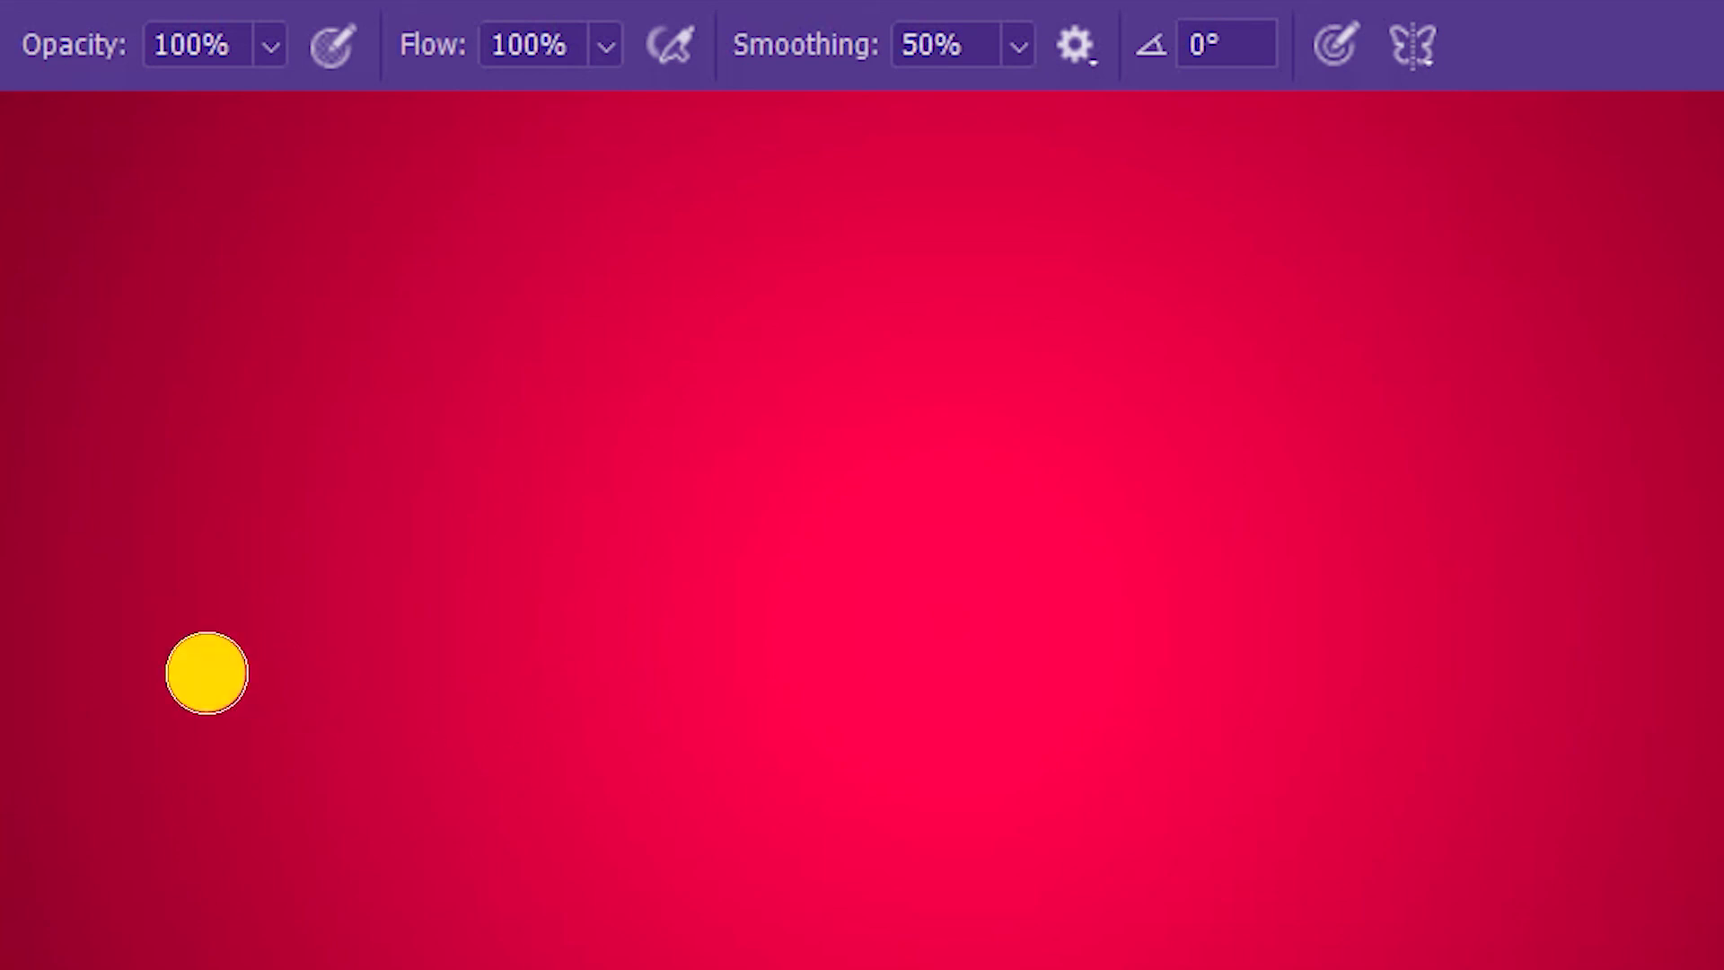
key(shift)
drag(207, 673, 930, 658)
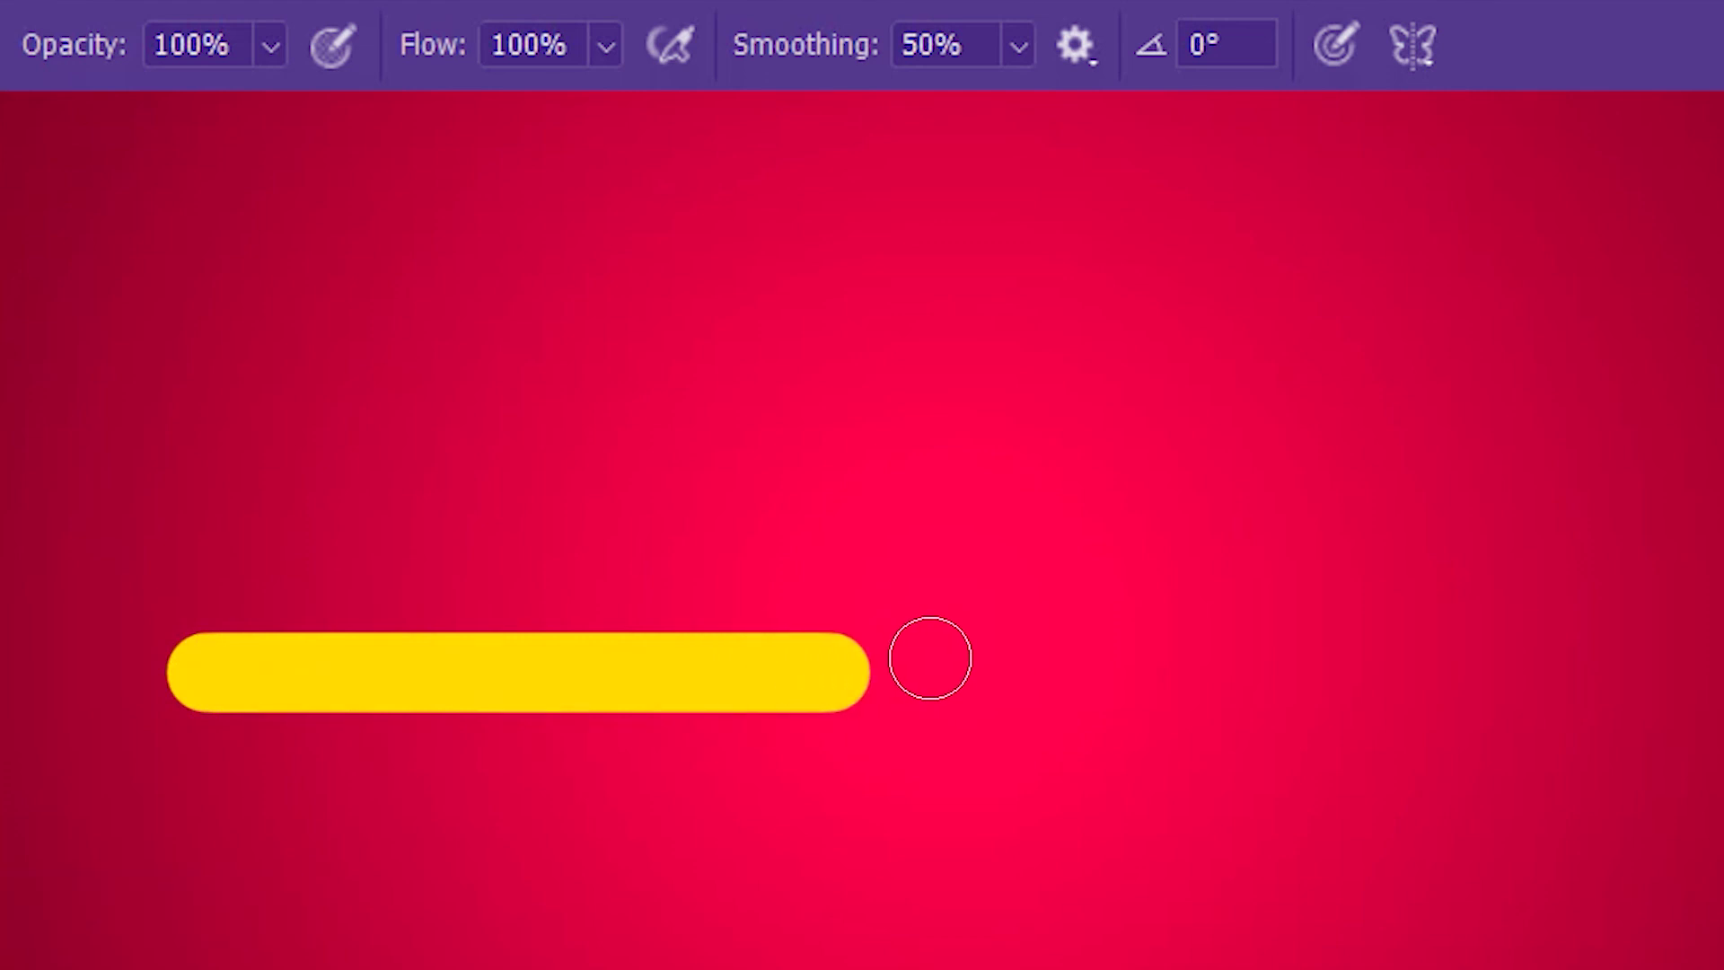
click(1282, 296)
key(shift)
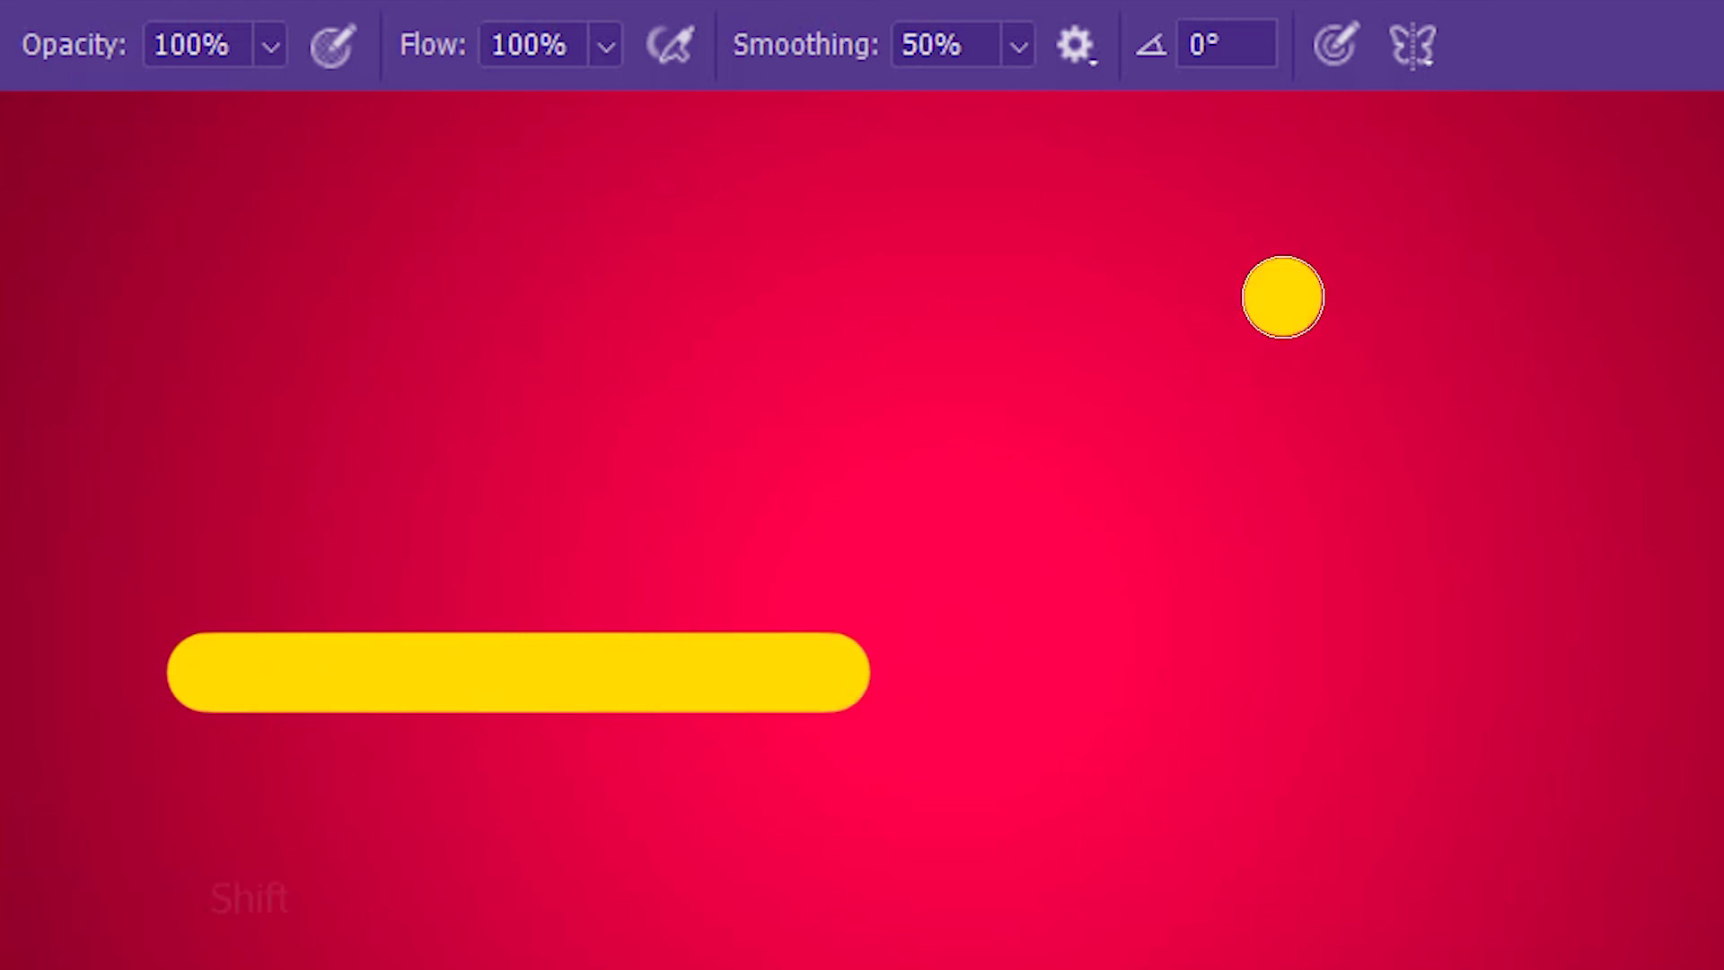
mouse_move(1282, 297)
mouse_down()
mouse_move(1313, 437)
mouse_move(1299, 724)
mouse_move(1314, 786)
mouse_move(1281, 908)
mouse_up()
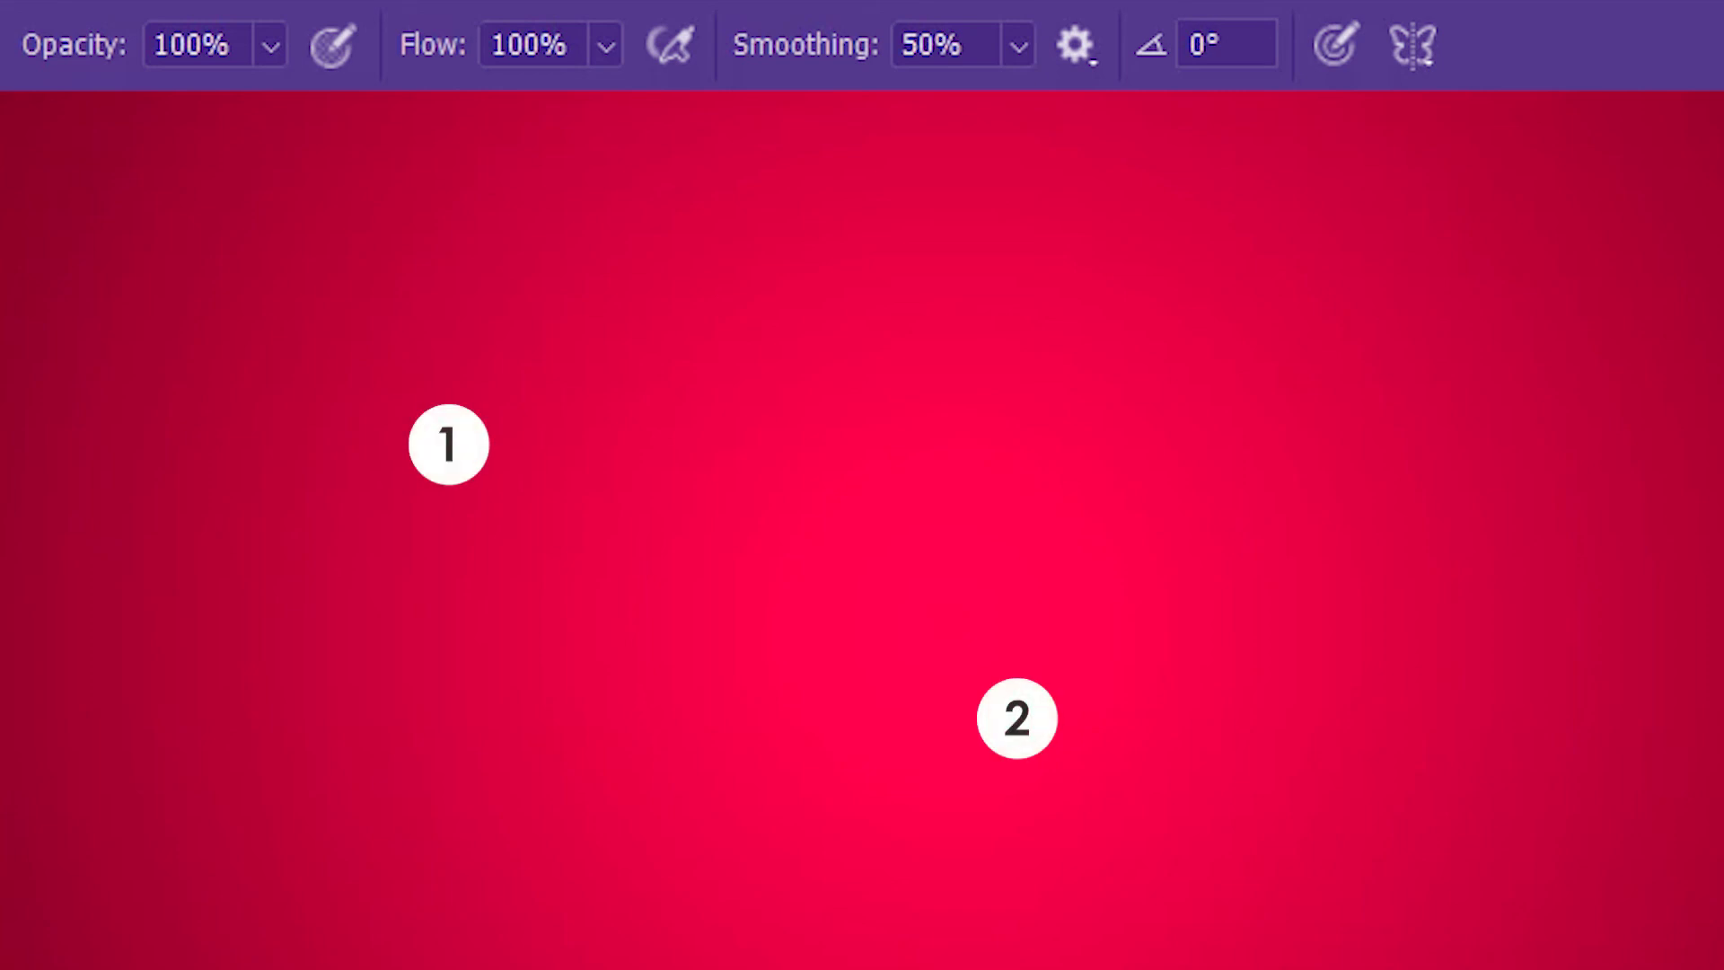
Paint a yellow dab on the empty red canvas and extend it through three more points with connected straight brush segments.
click(448, 445)
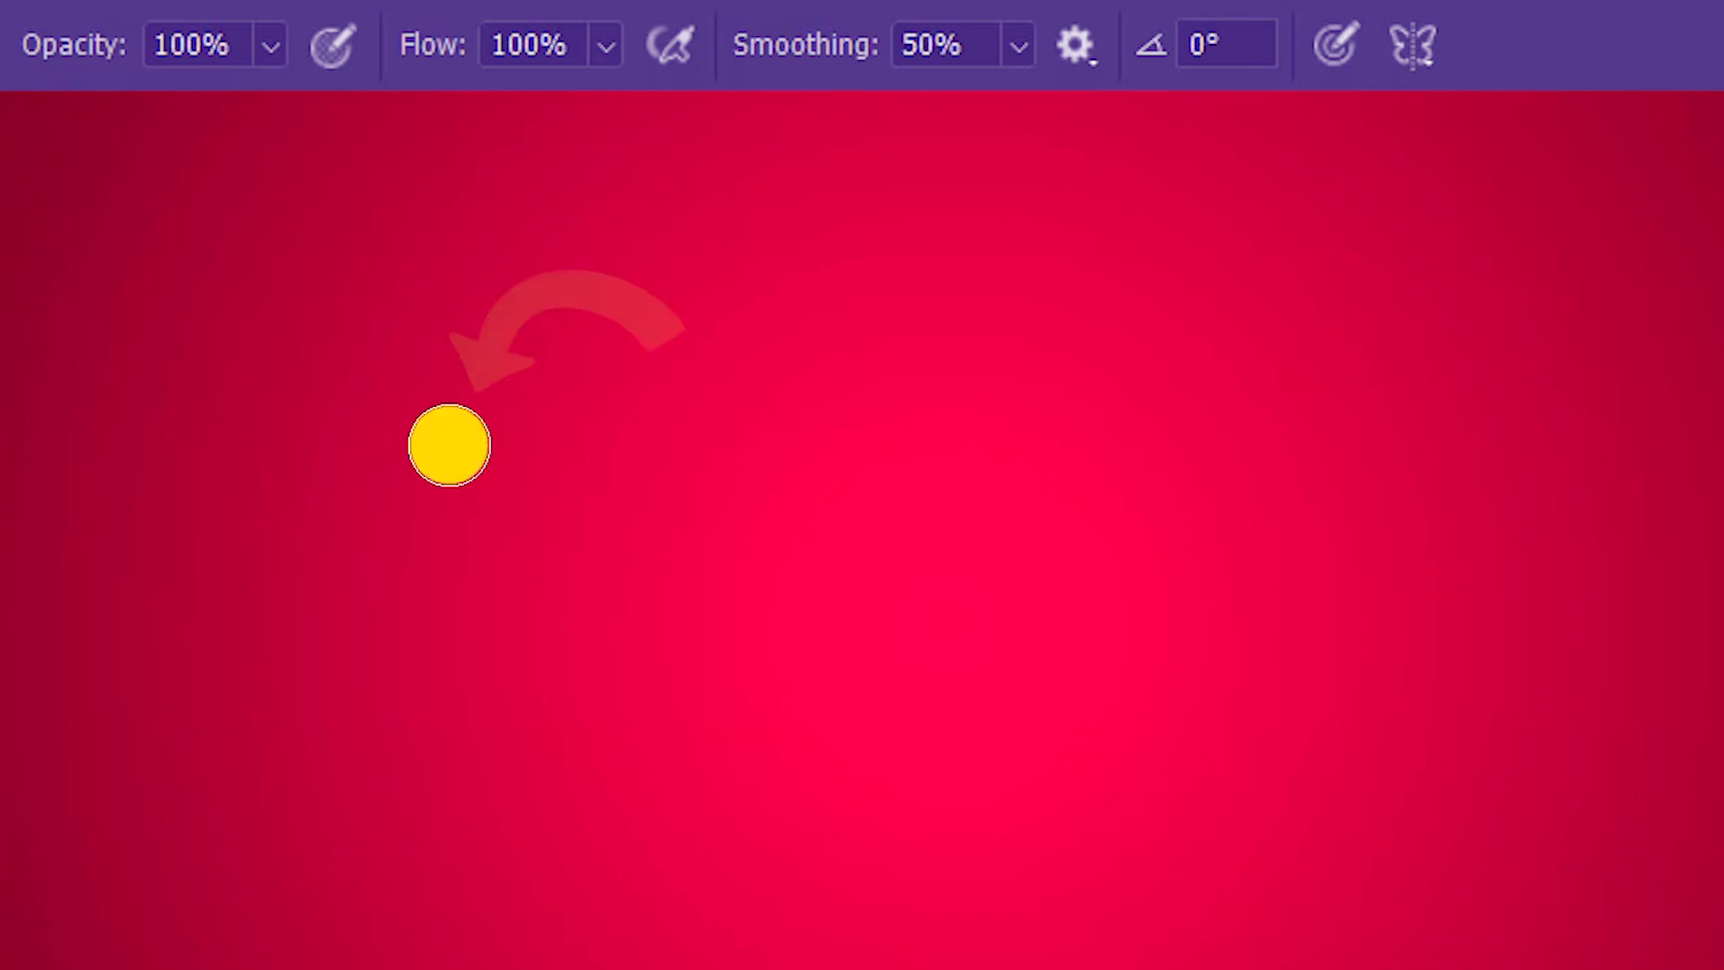
key(shift)
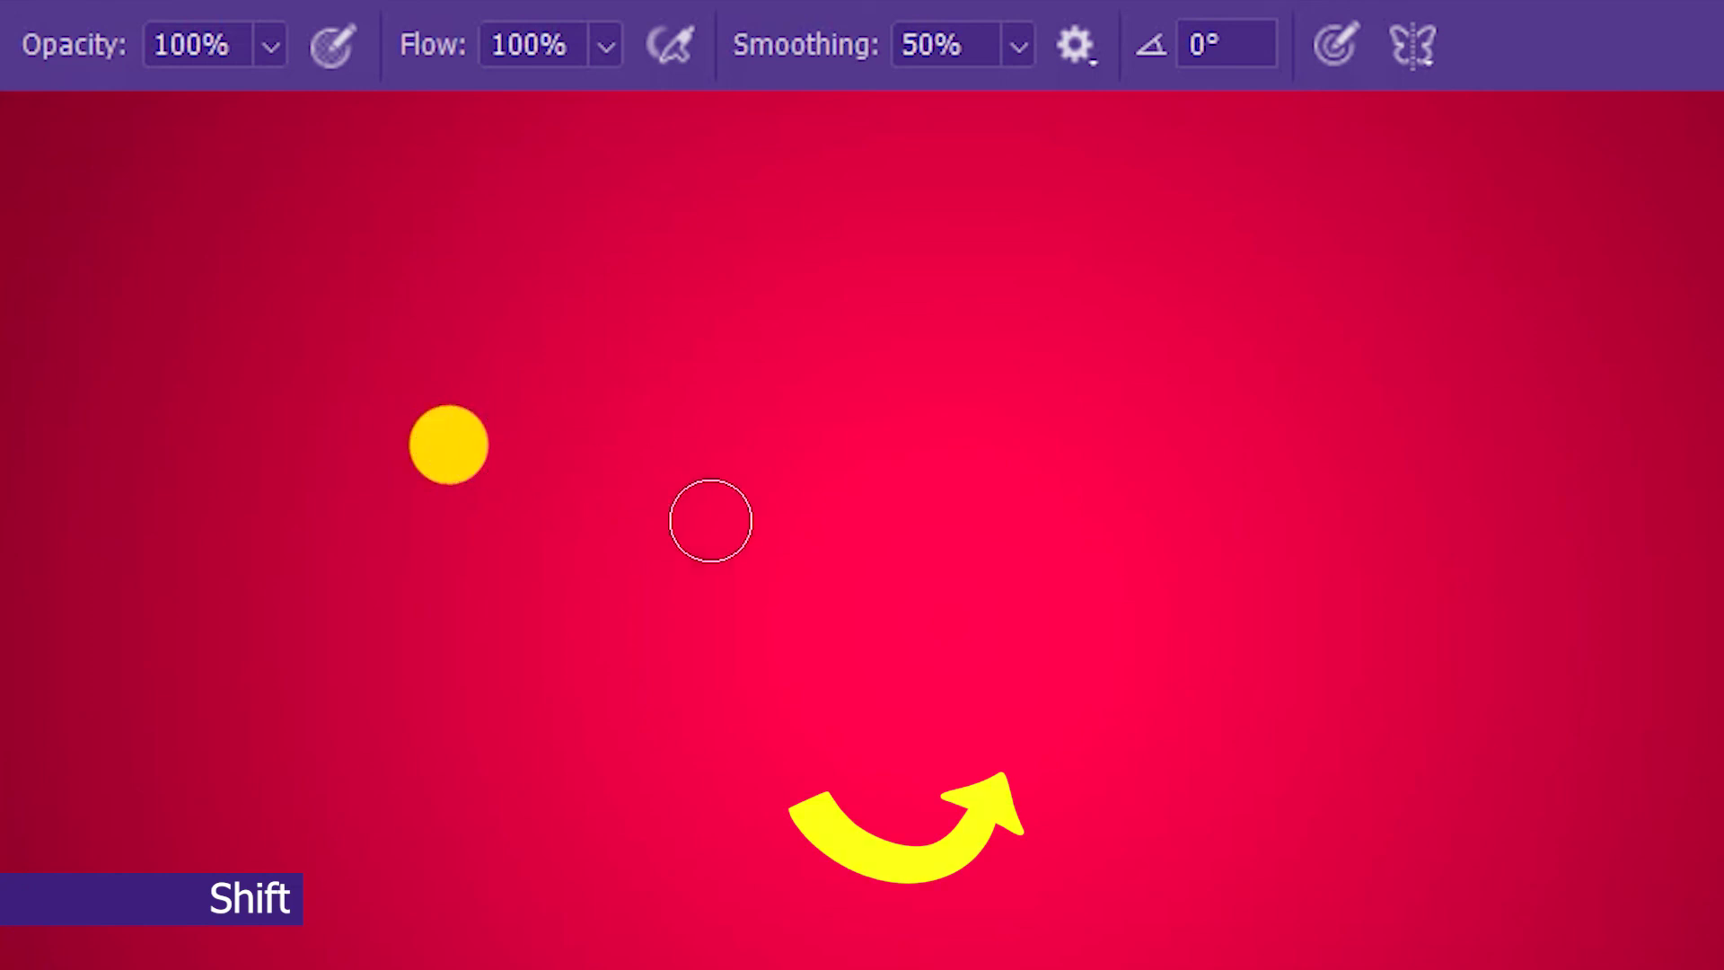
shift+click(1016, 721)
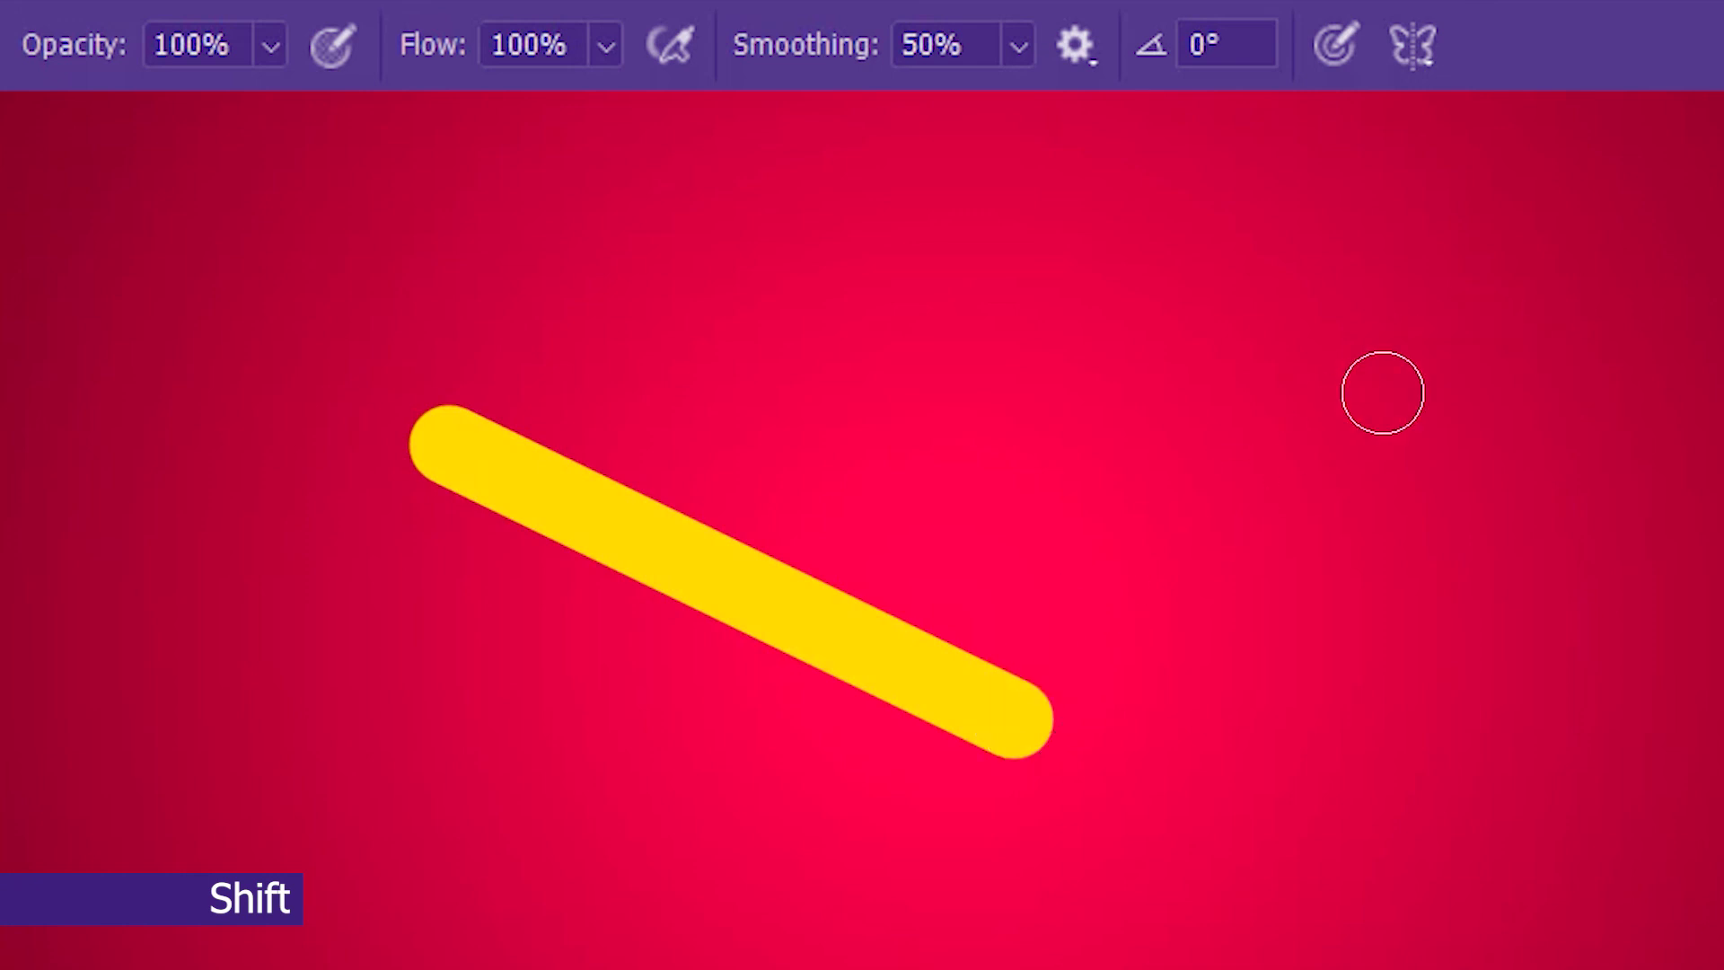
shift+click(1396, 373)
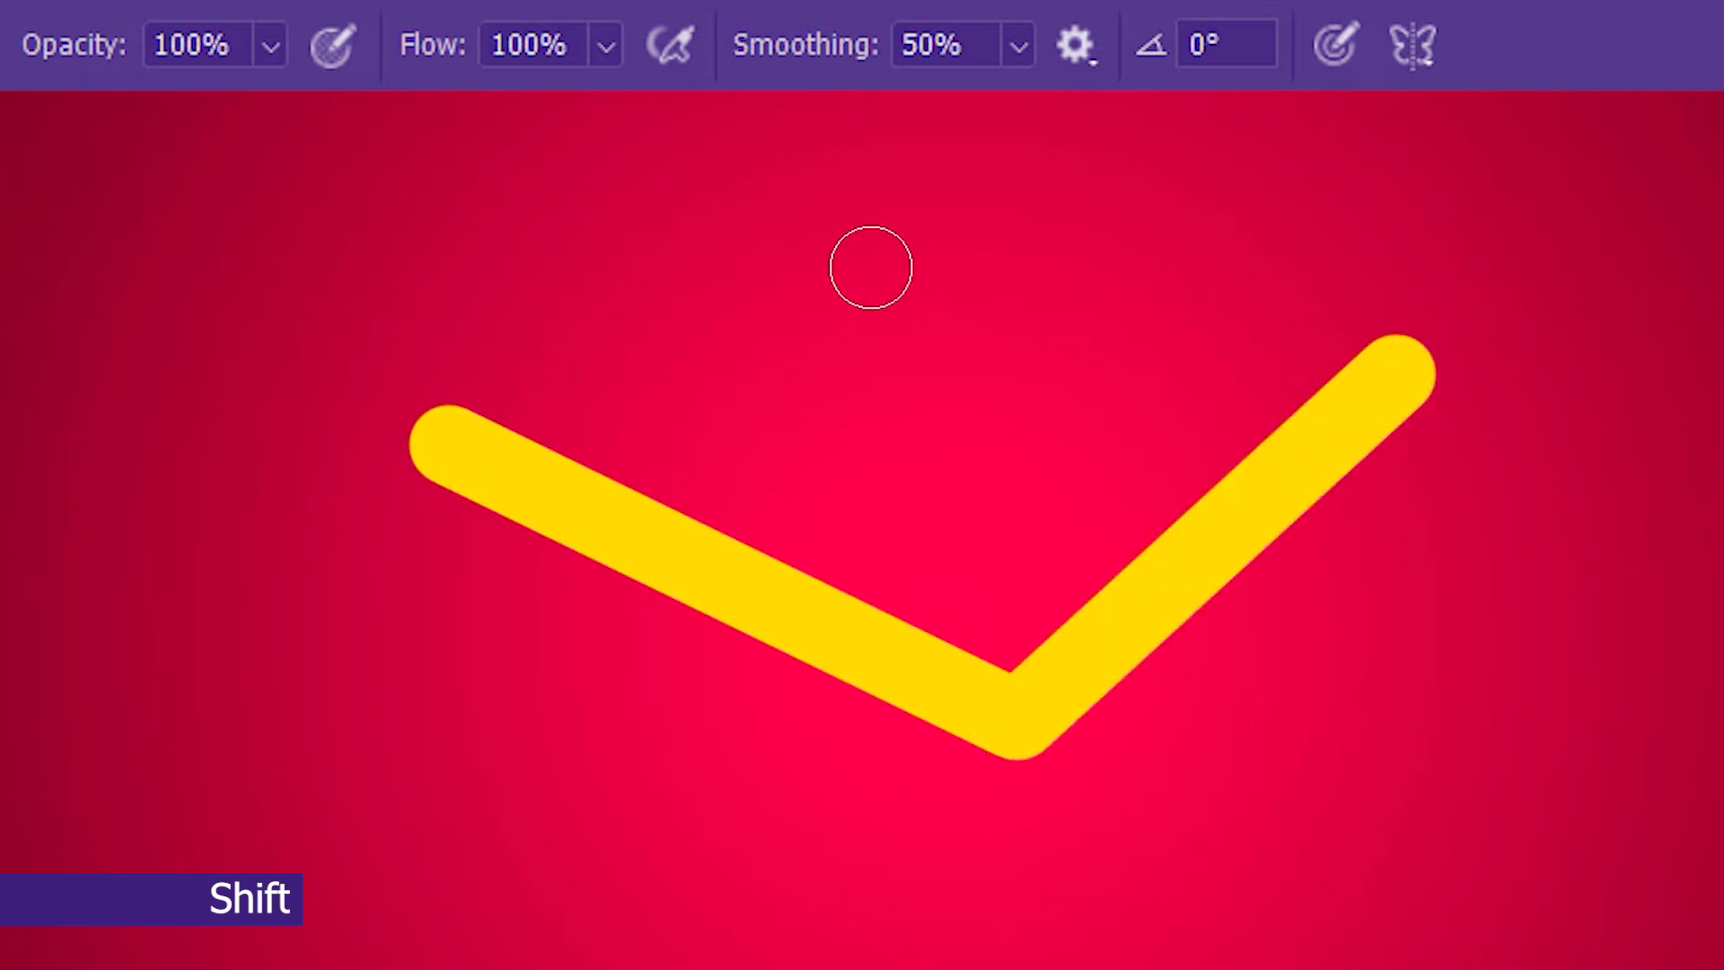
shift+click(870, 268)
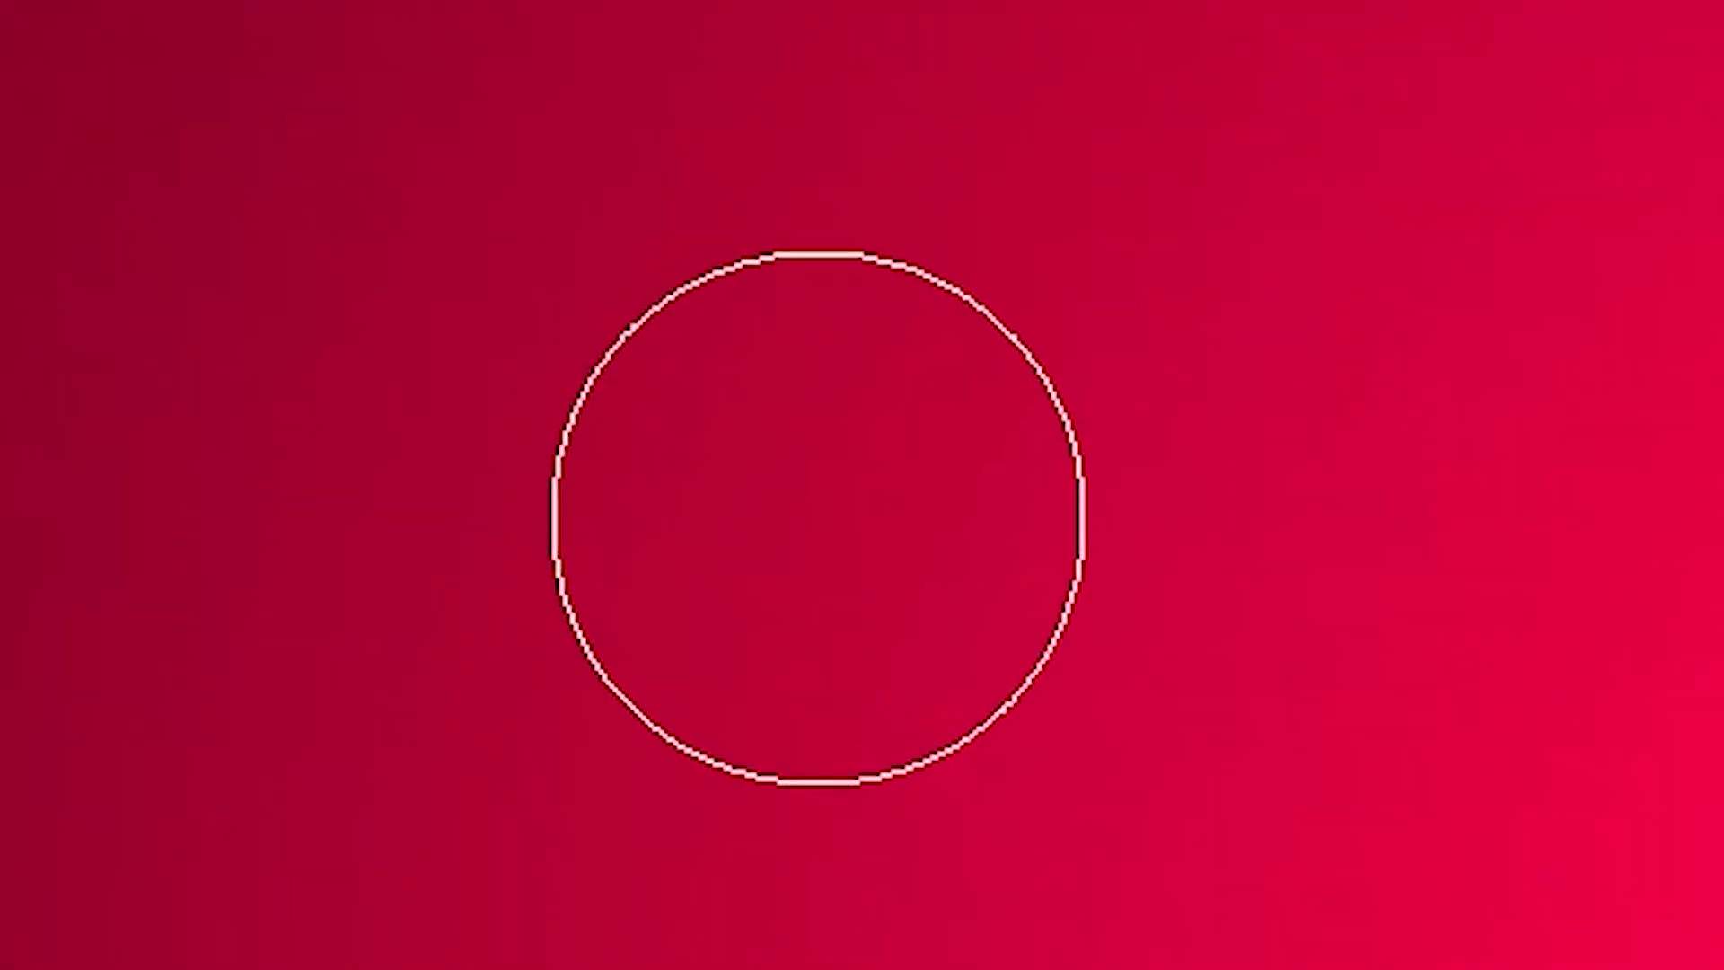
click(818, 519)
click(818, 519)
click(818, 519)
key(ctrl+z)
key(ctrl+z)
key(ctrl+z)
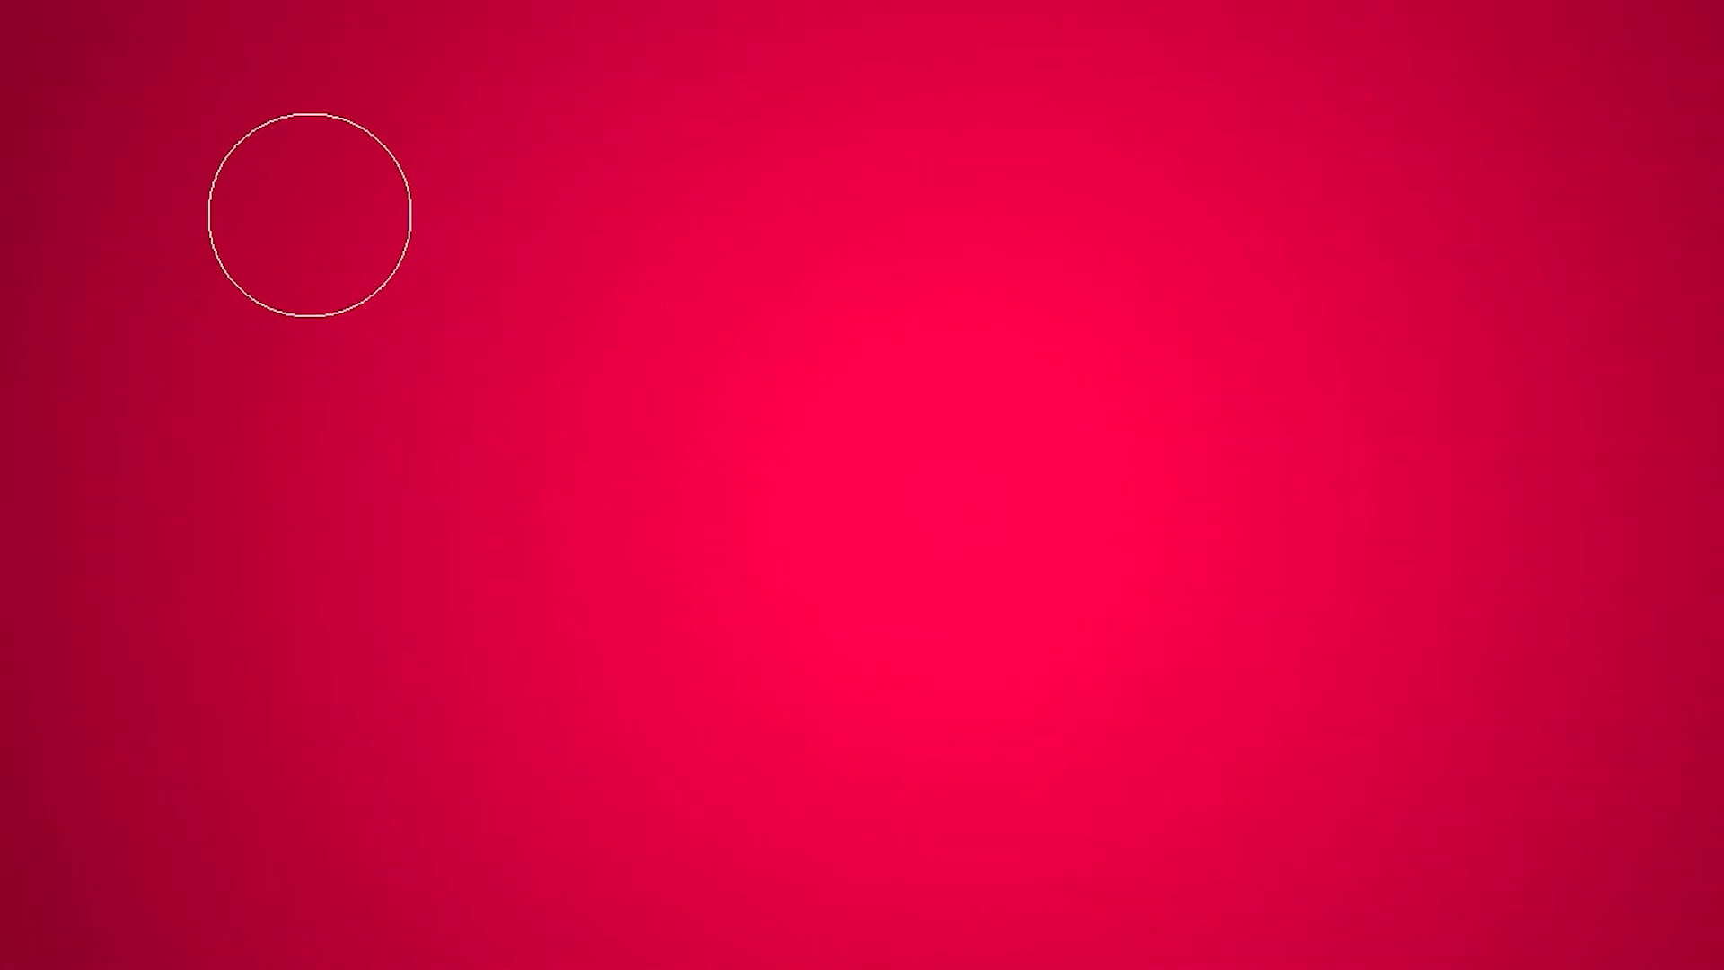
Paint a thick vertical green stroke near the canvas's left edge, switch to the precise crosshair cursor and paint a second at the centre.
drag(308, 212, 293, 802)
key(Caps_Lock)
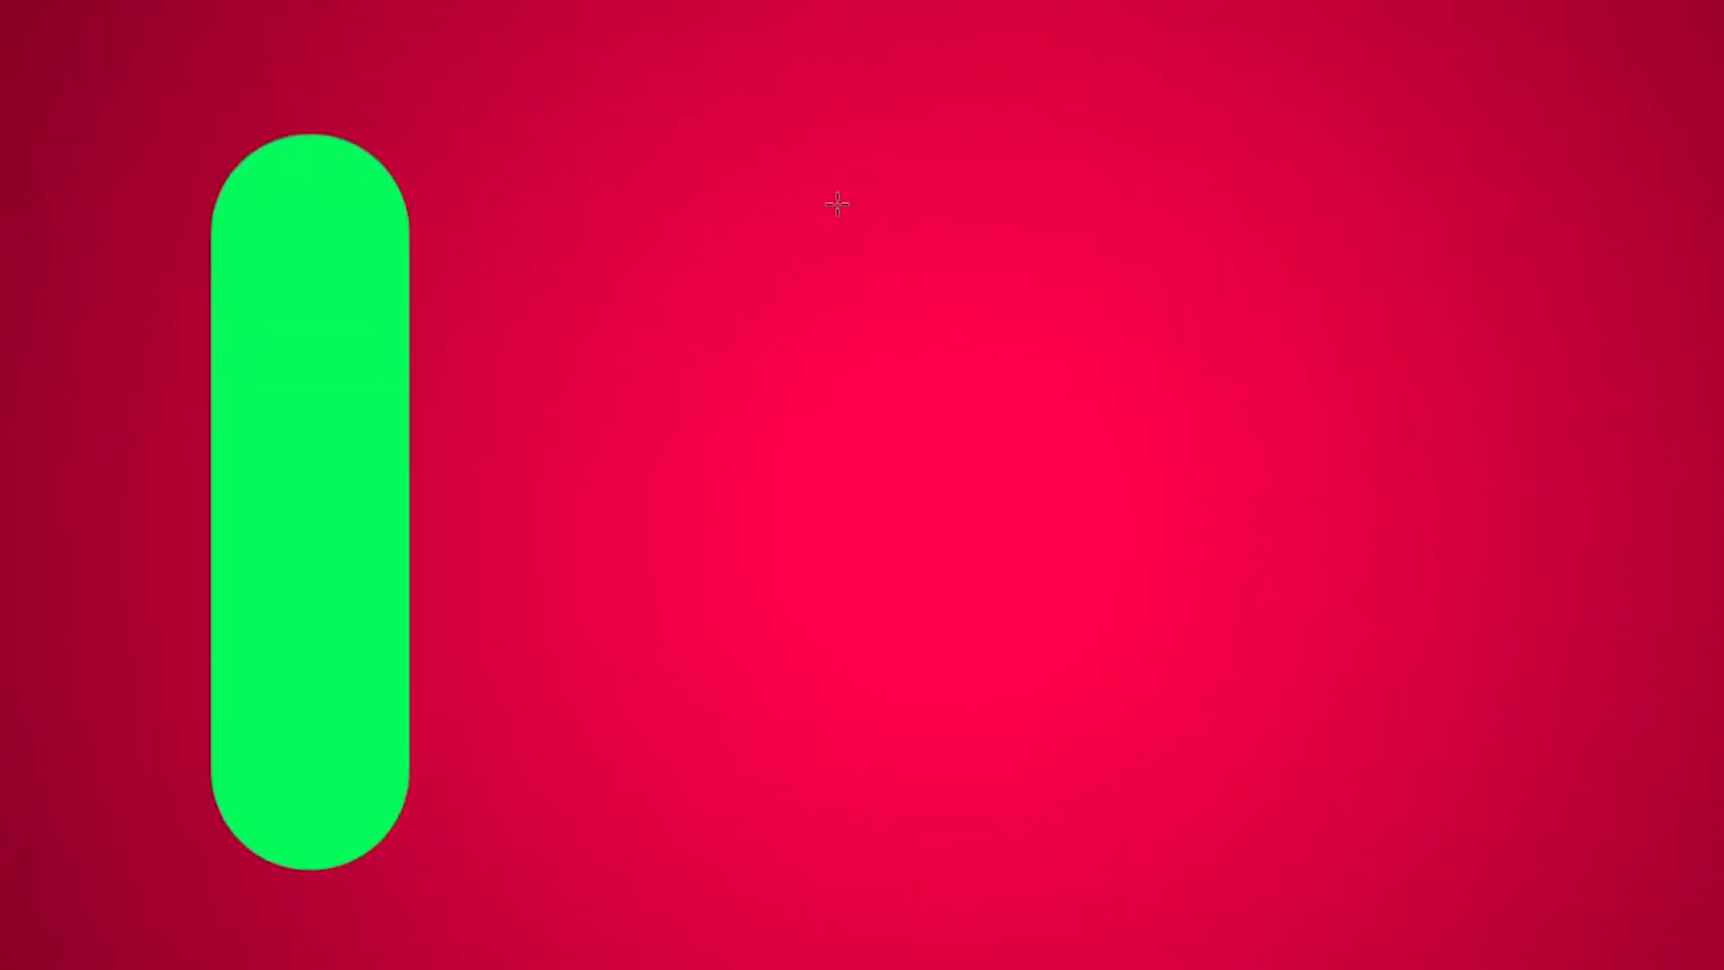
mouse_move(837, 203)
mouse_down()
mouse_move(846, 574)
mouse_move(816, 787)
mouse_up()
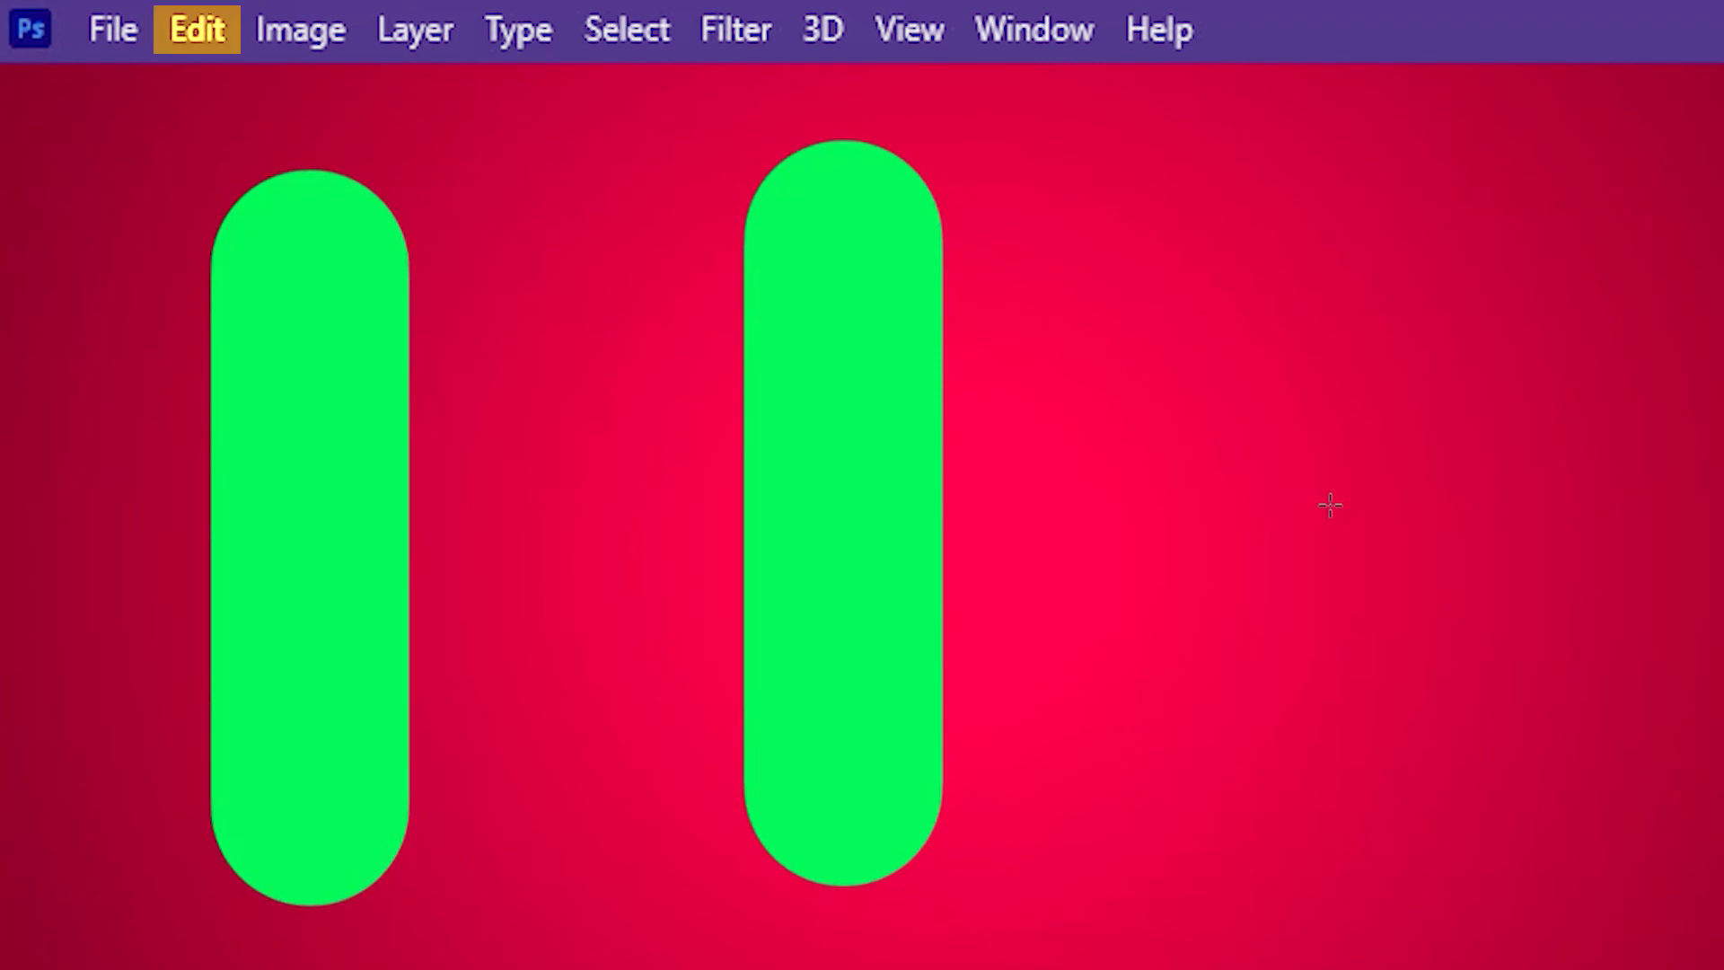
Enable Show Crosshair in Brush Tip in the Cursors preferences and paint a third vertical green stroke near the canvas's right edge.
click(181, 25)
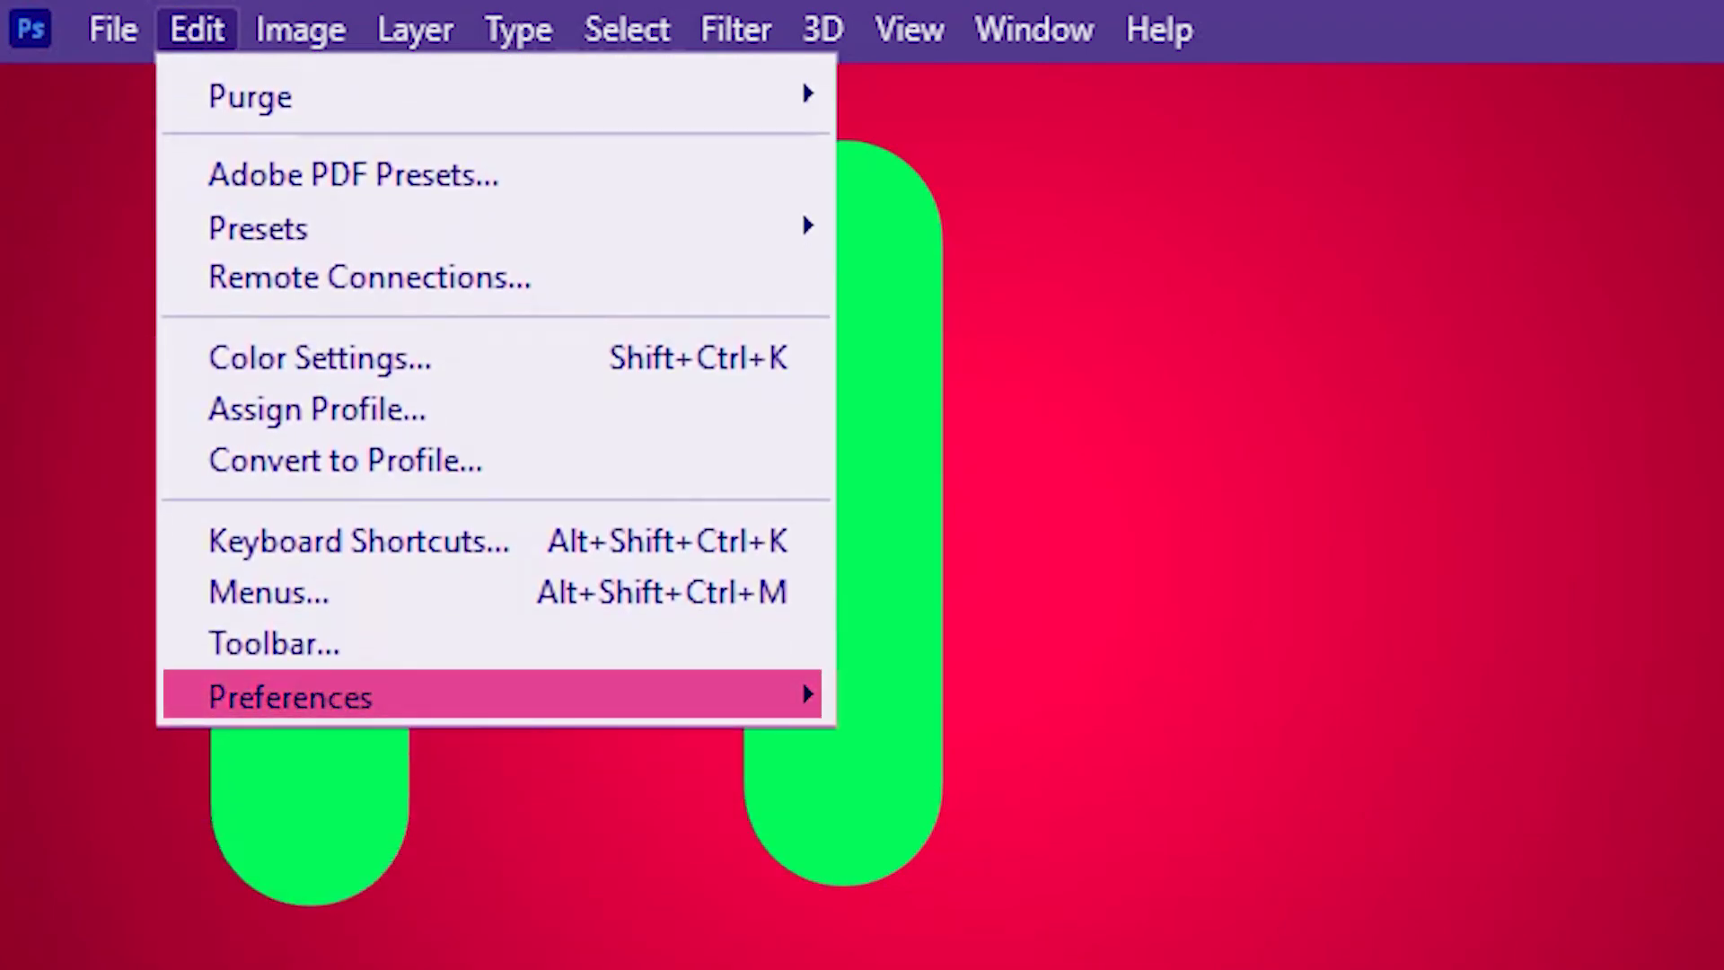
click(712, 719)
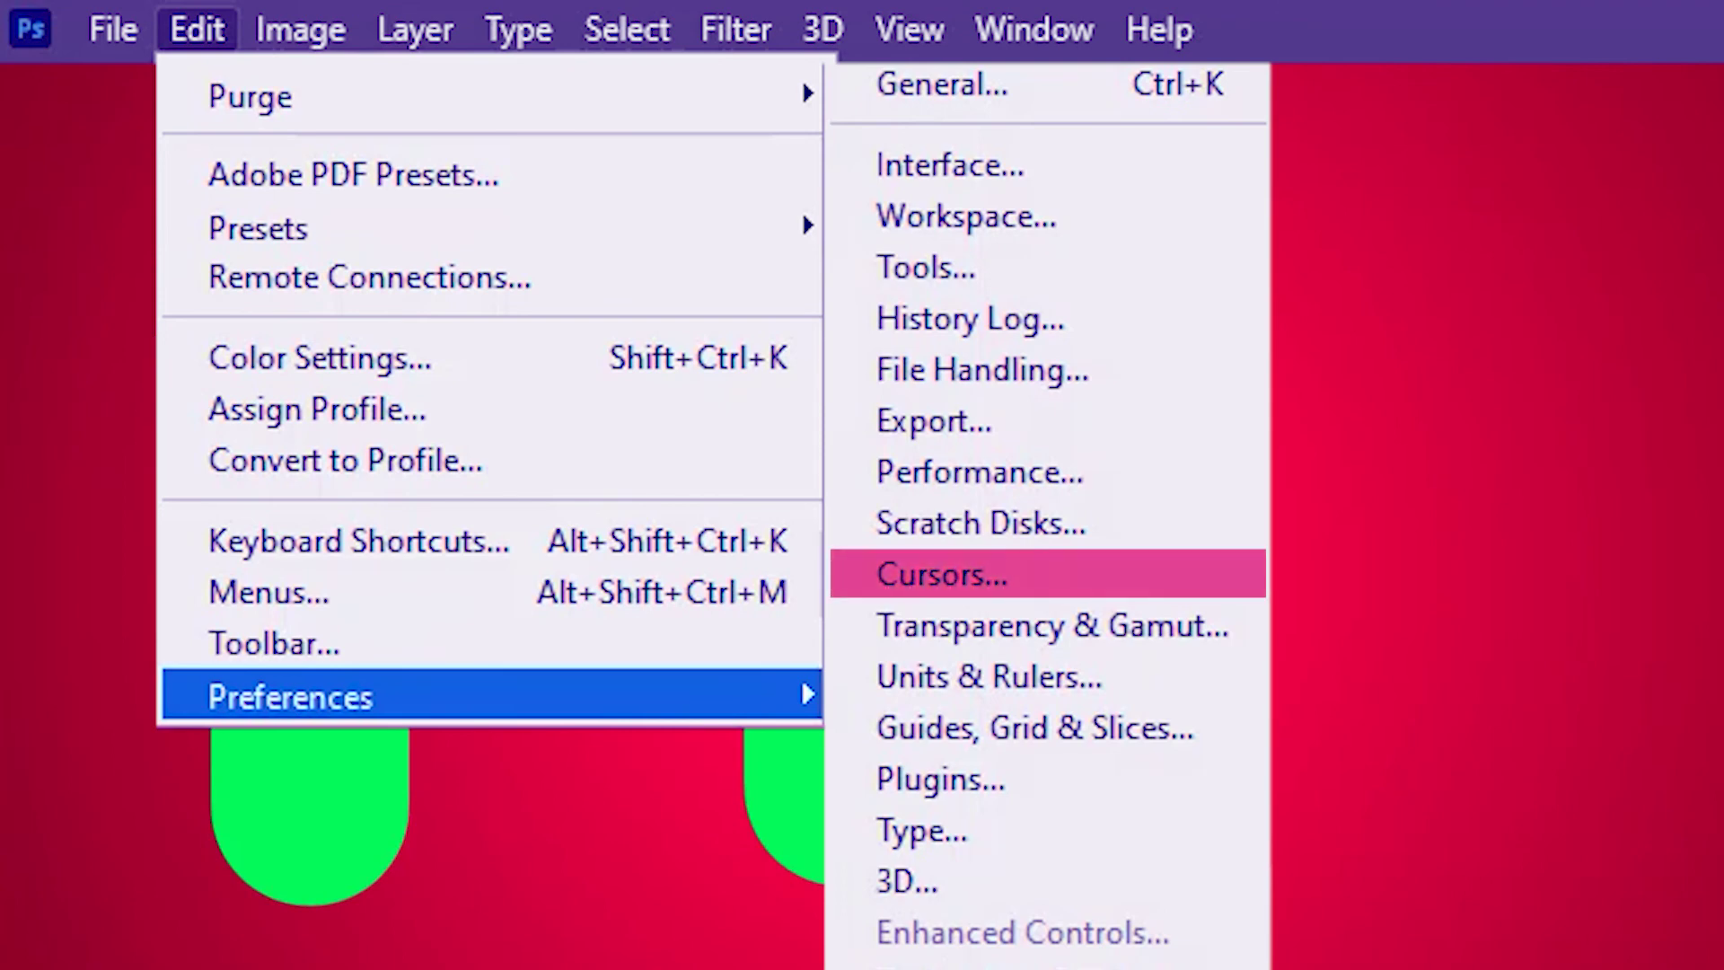
click(1146, 594)
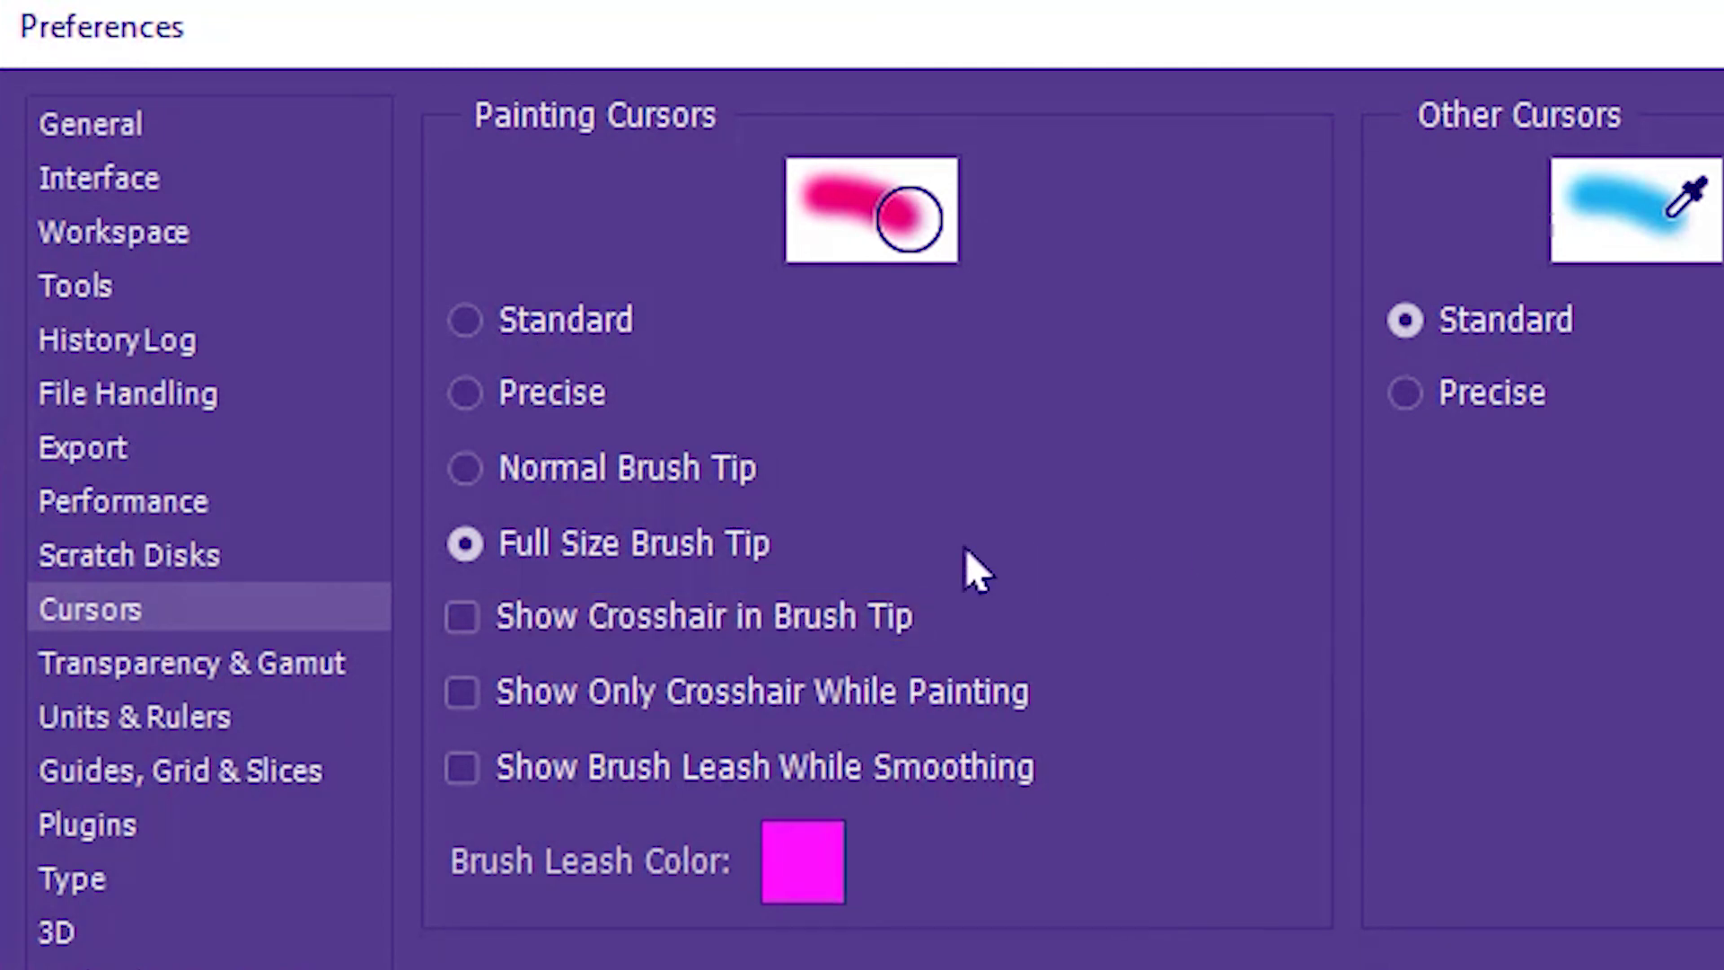
click(837, 603)
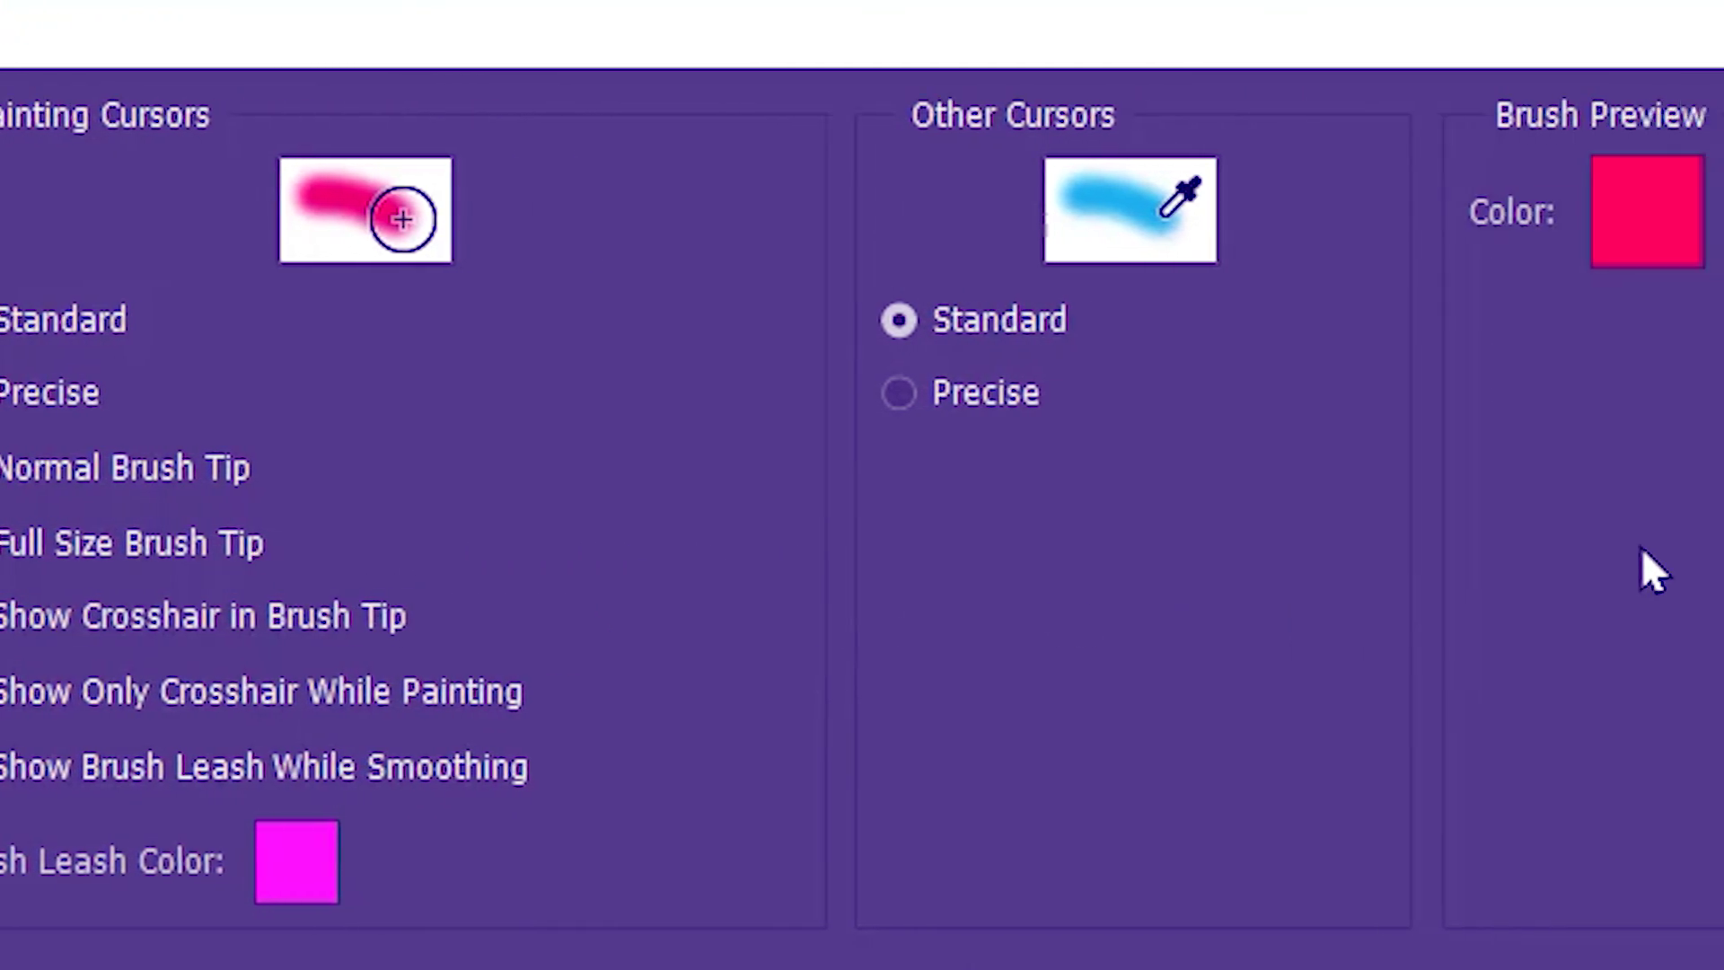
click(1691, 131)
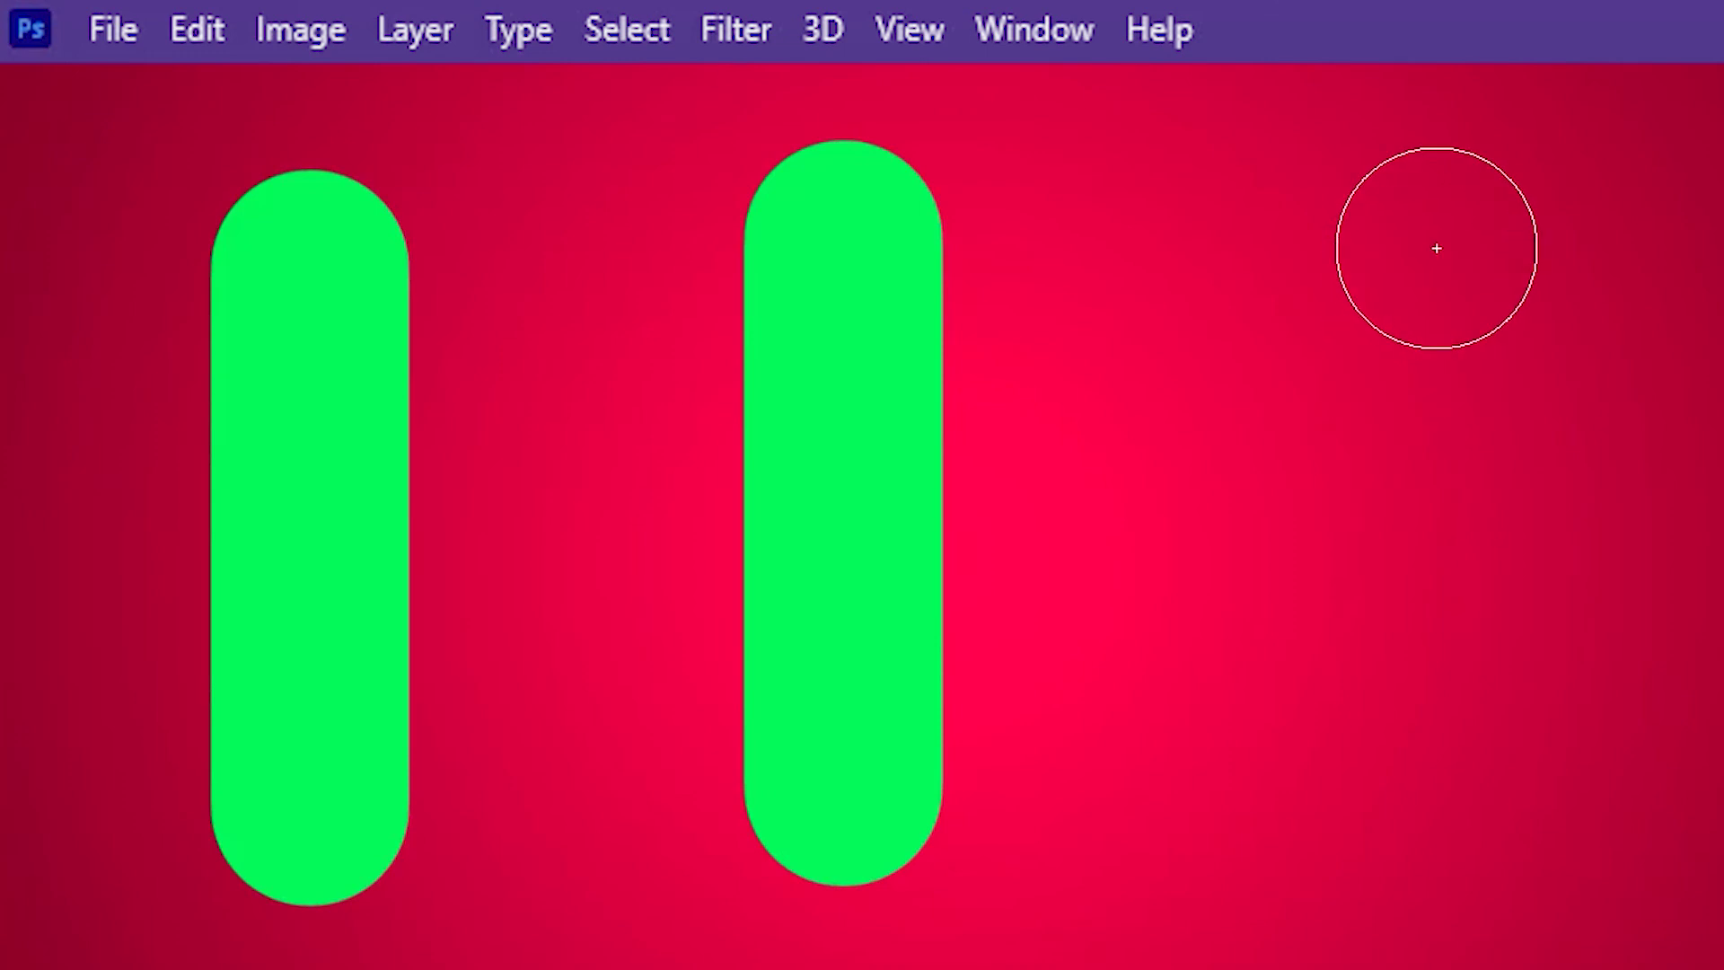
mouse_move(1441, 230)
mouse_down()
mouse_move(1482, 535)
mouse_move(1443, 777)
mouse_up()
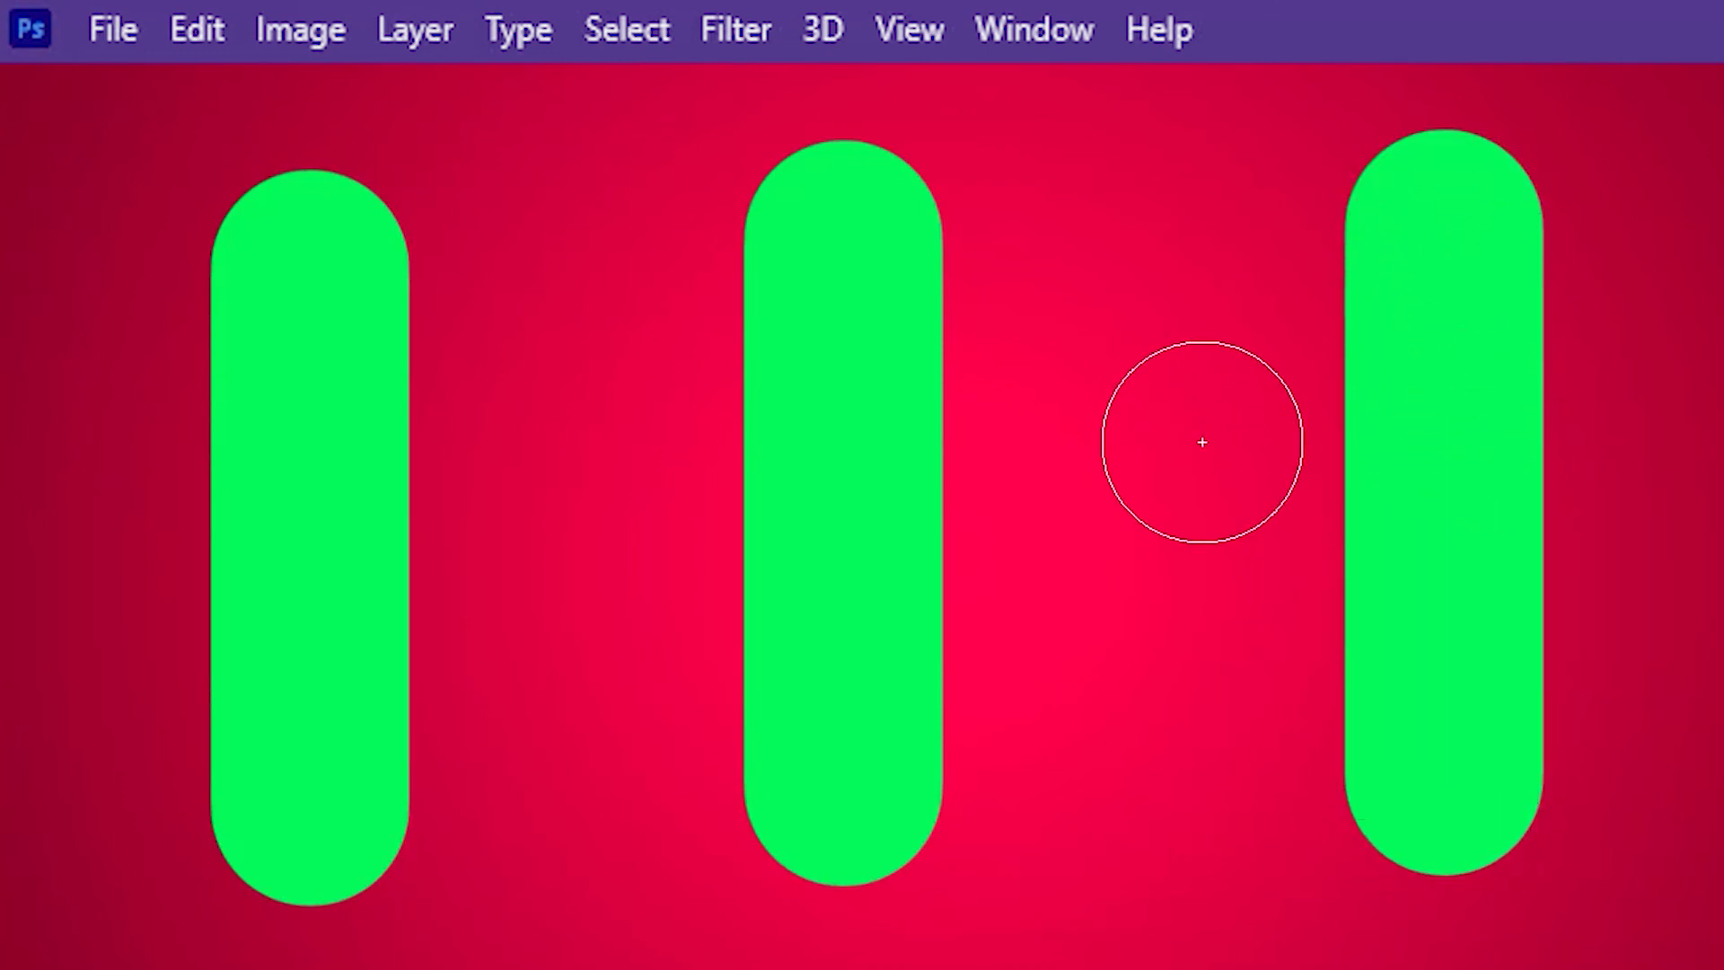